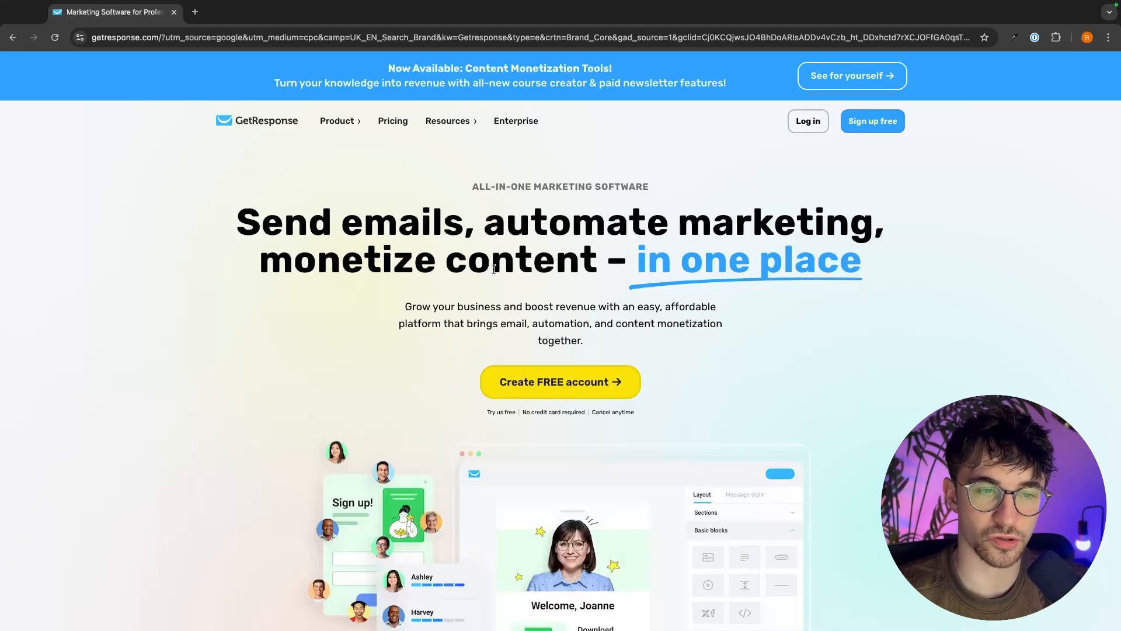
Step: Sign up for a free GetResponse account and open the inbox for the activation email
scroll(772, 282, "down", 1)
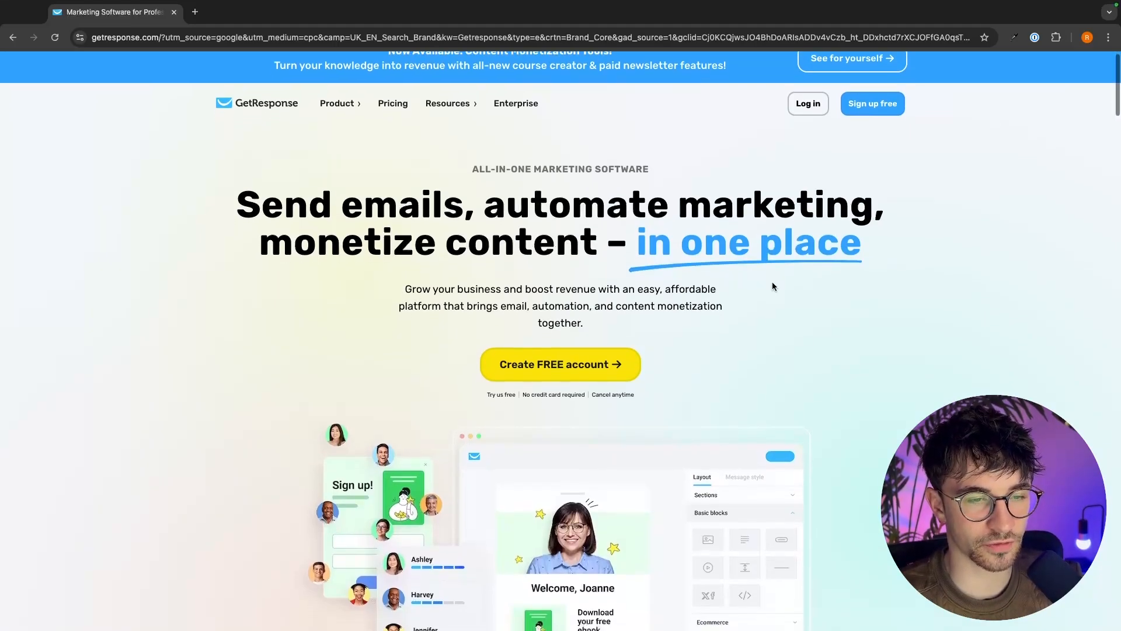
left_click(608, 375)
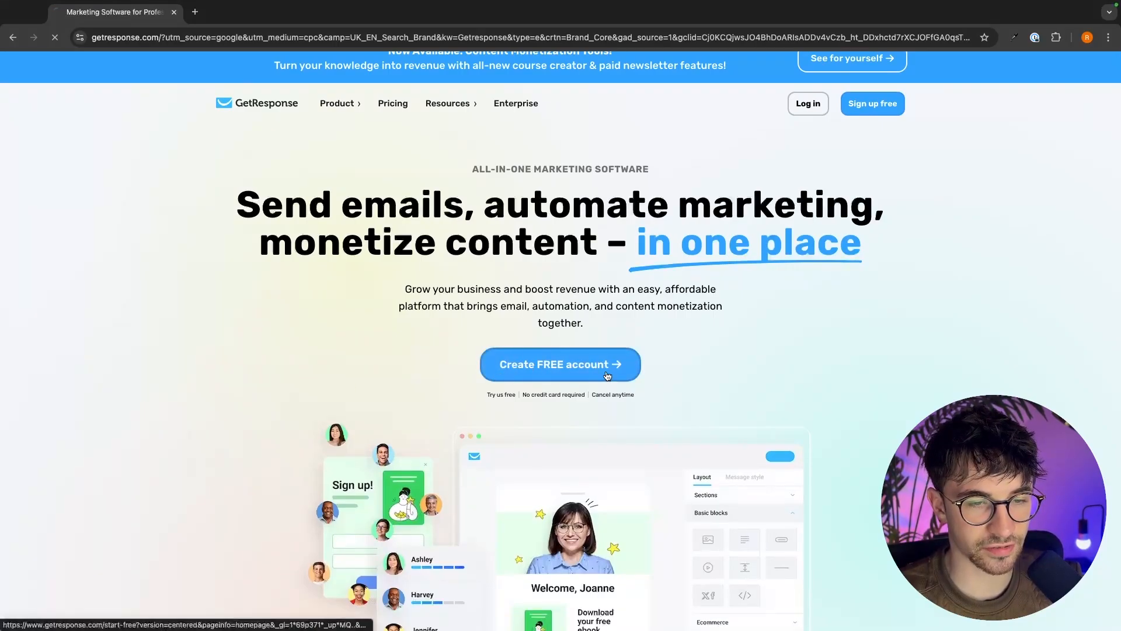
left_click(763, 374)
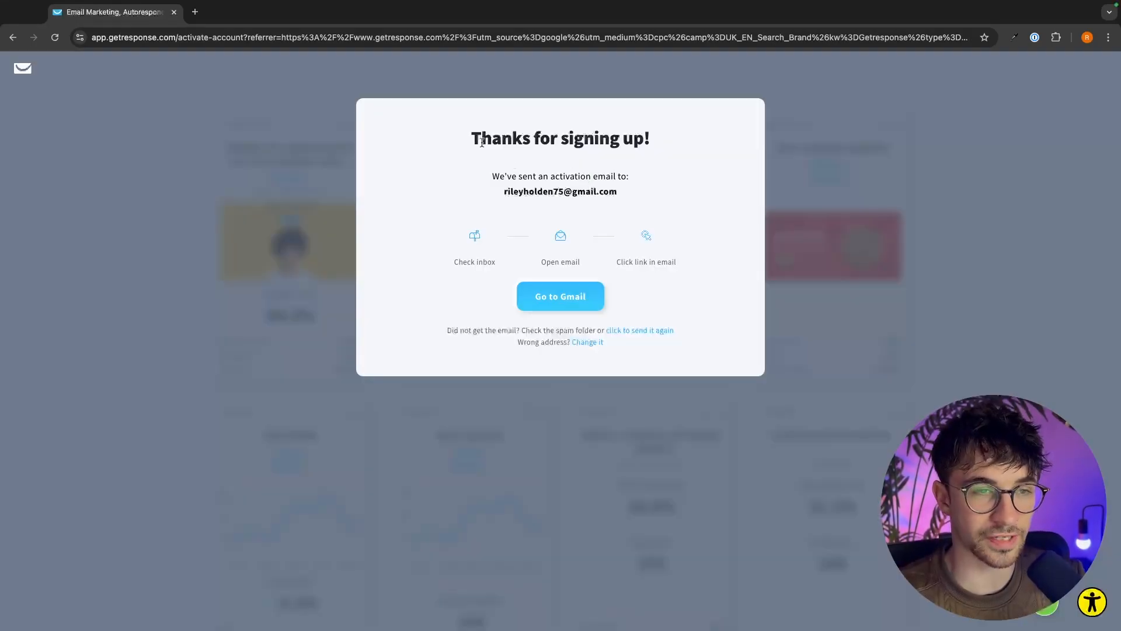
left_click_drag(482, 143, 640, 143)
left_click(477, 164)
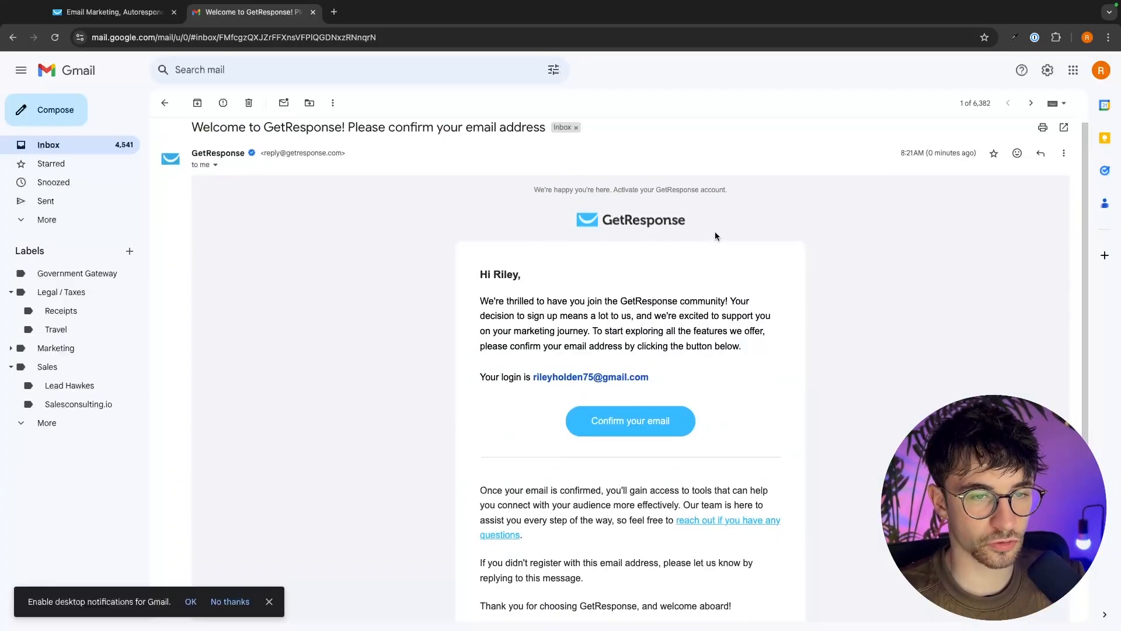
Step: Confirm the email address through the GetResponse welcome message in Gmail
scroll(714, 231, "down", 1)
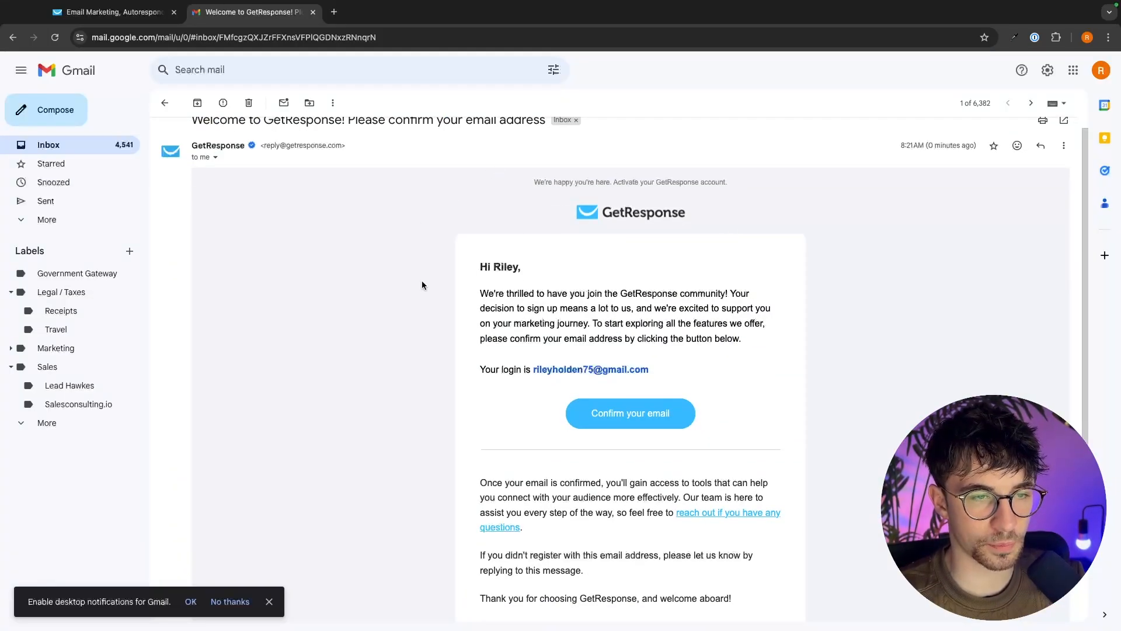
scroll(432, 288, "down", 1)
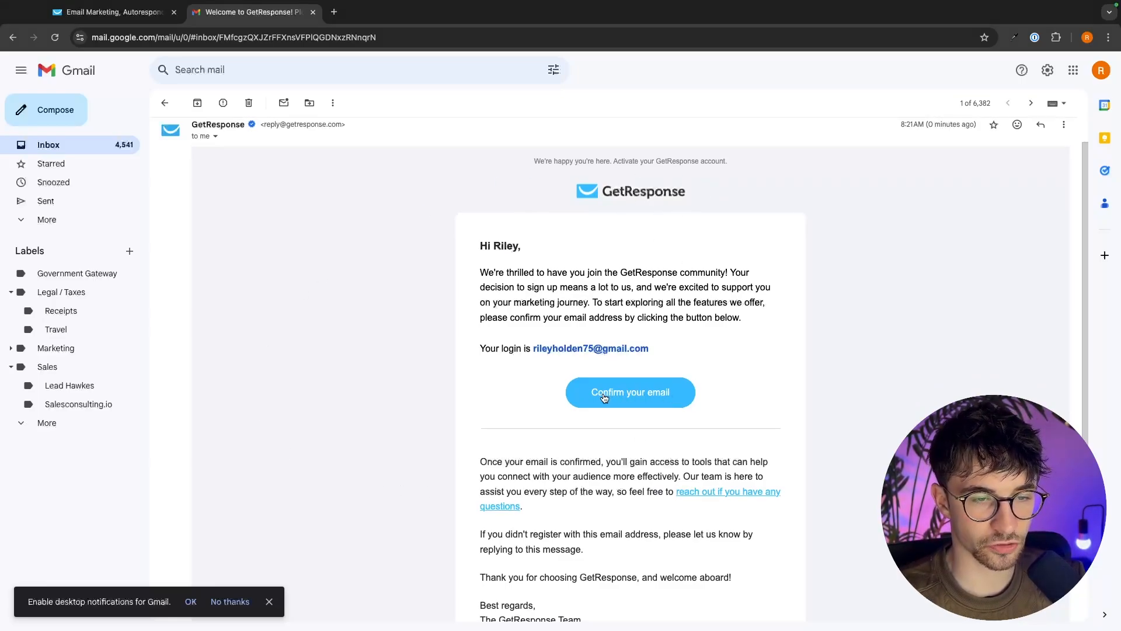
left_click(633, 393)
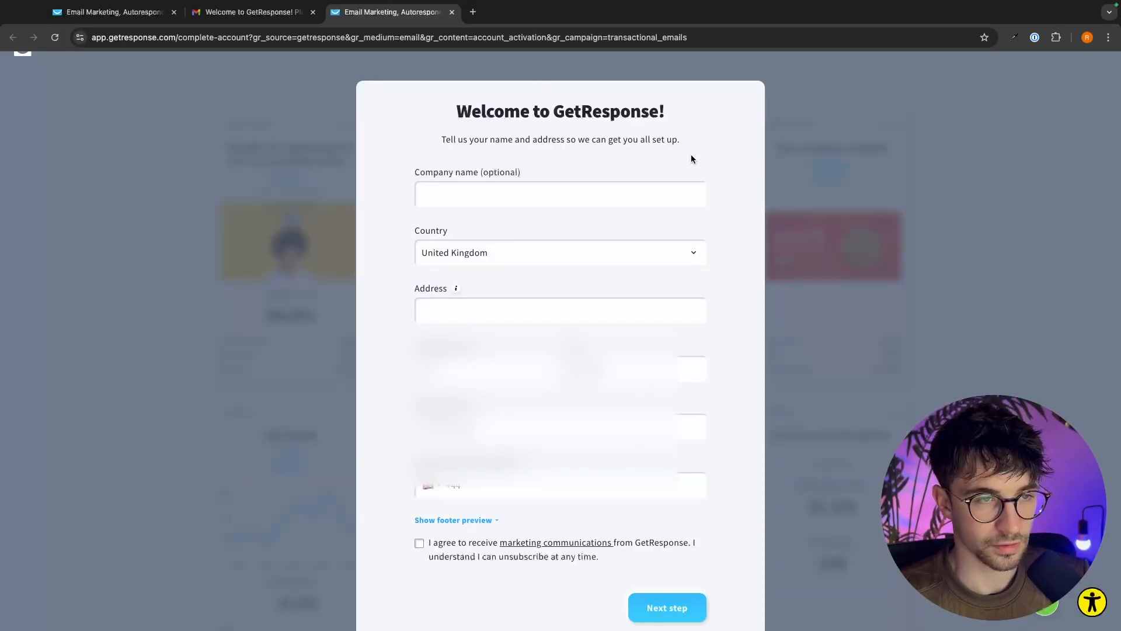
Step: Fill in the company name in the account details form
left_click(519, 192)
type("Ri")
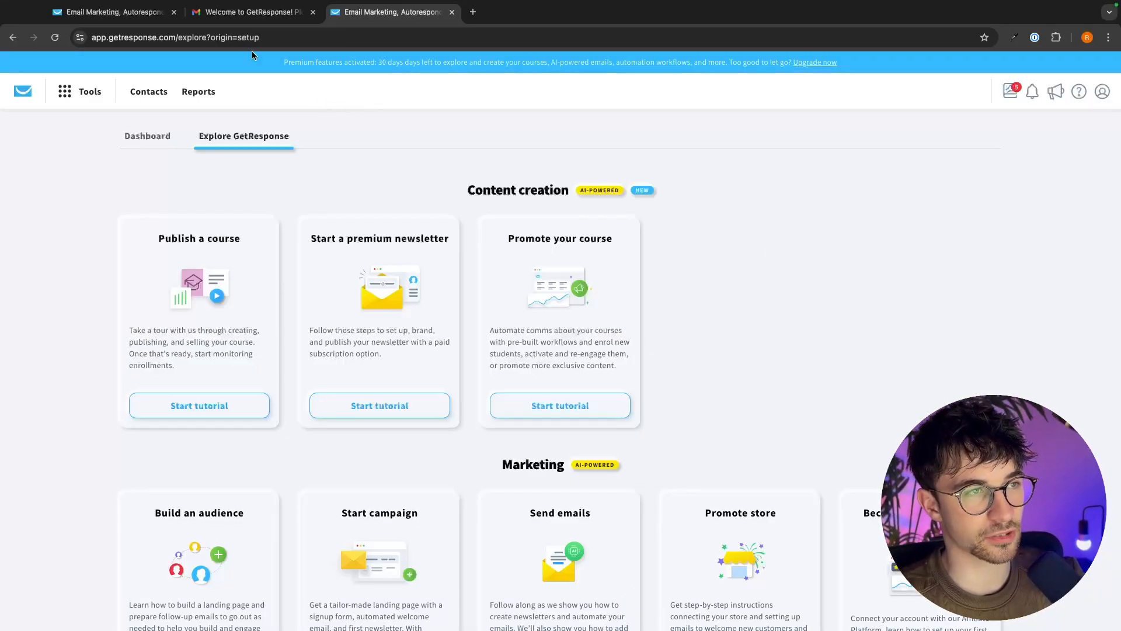
Step: Close the leftover signup and Gmail tabs and open the GetResponse dashboard
left_click(174, 11)
left_click(174, 12)
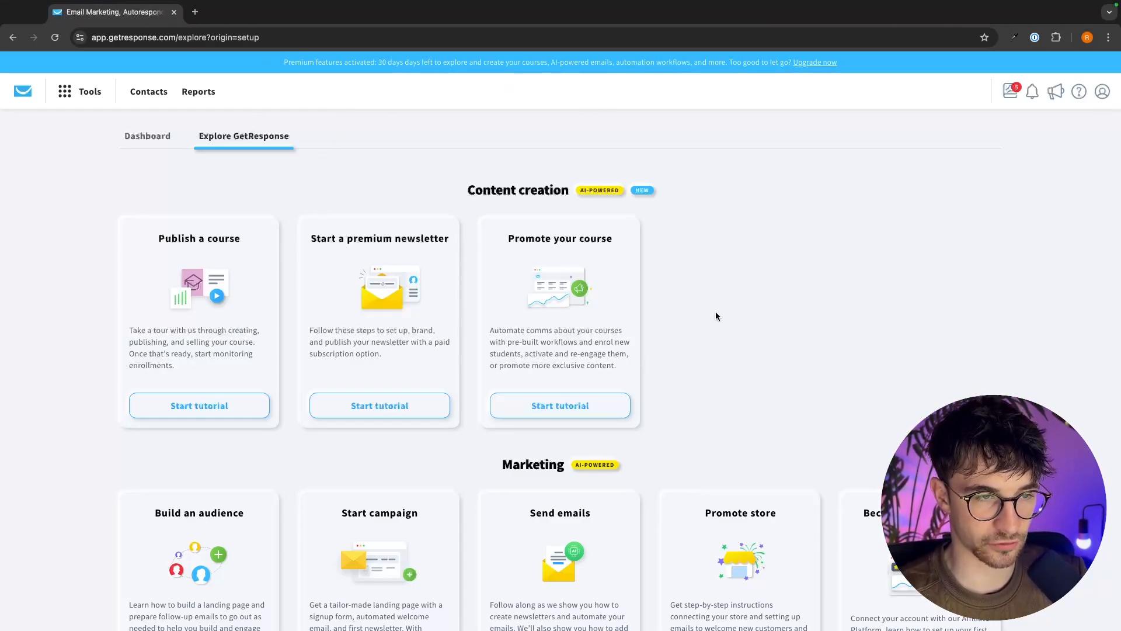
left_click(153, 137)
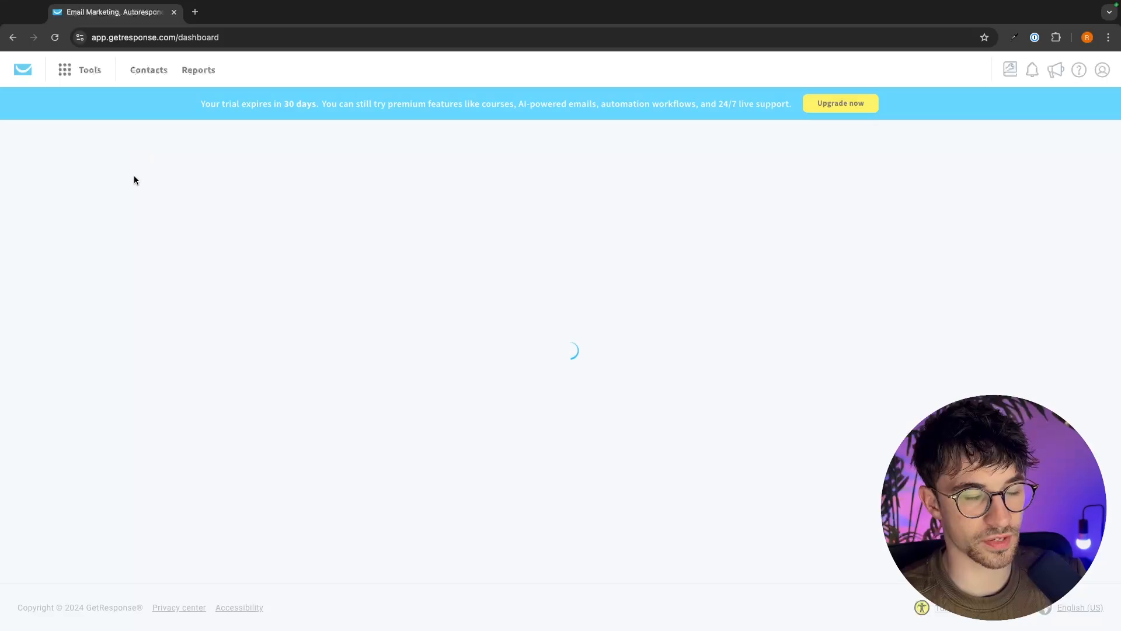
Step: Examine the dashboard's quick actions and the widgets offered in the widget library
scroll(402, 358, "down", 1)
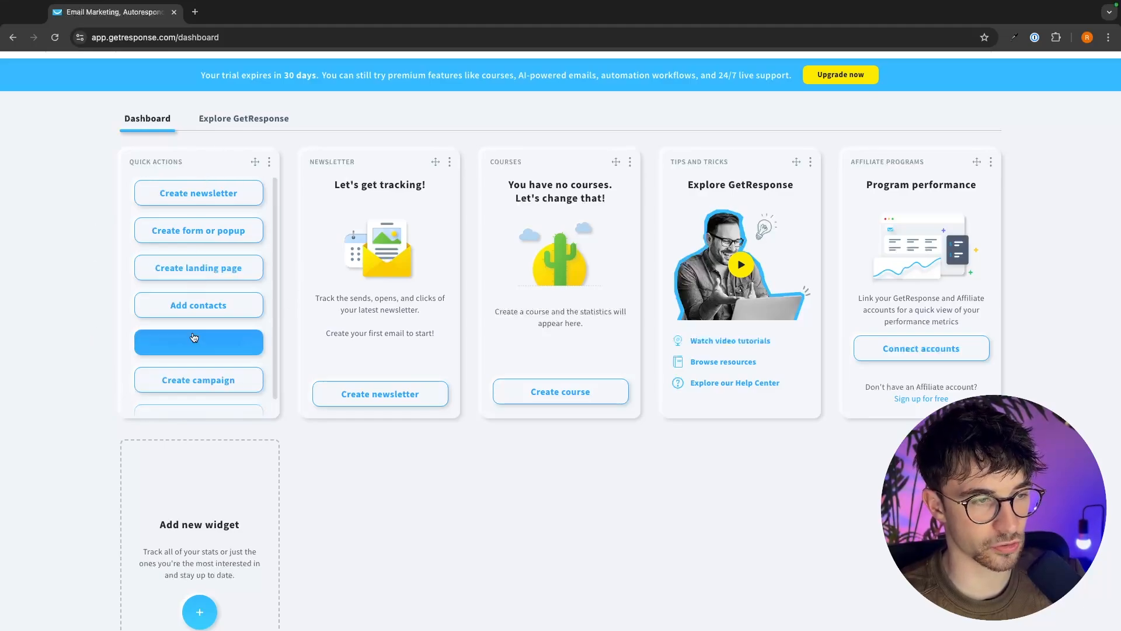
scroll(196, 327, "down", 2)
scroll(195, 338, "up", 2)
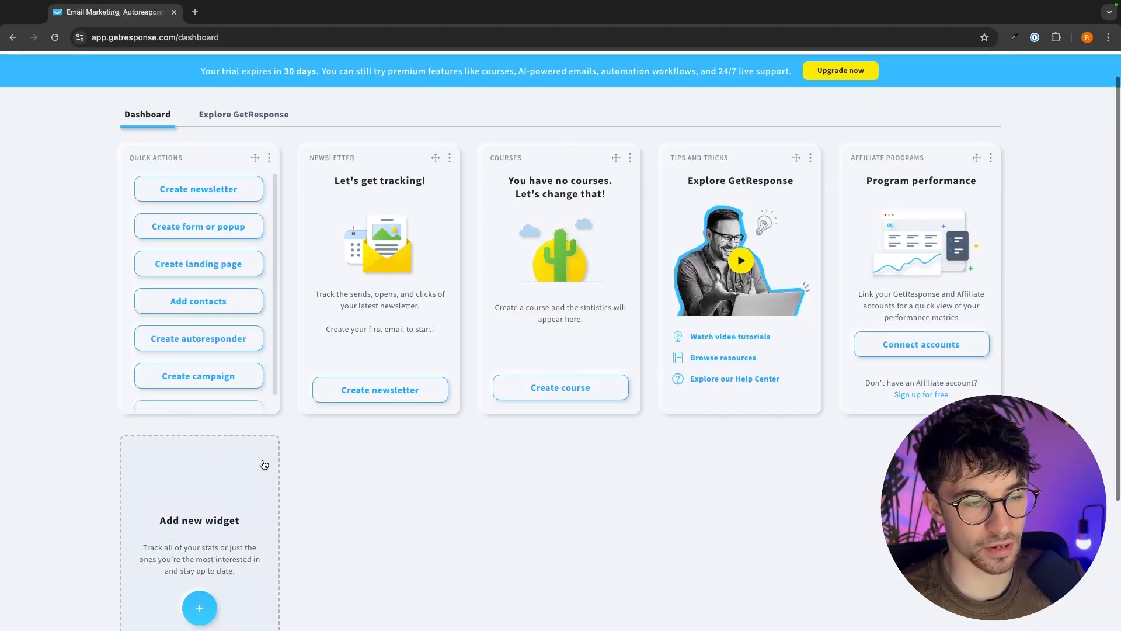
scroll(233, 473, "down", 1)
left_click(199, 572)
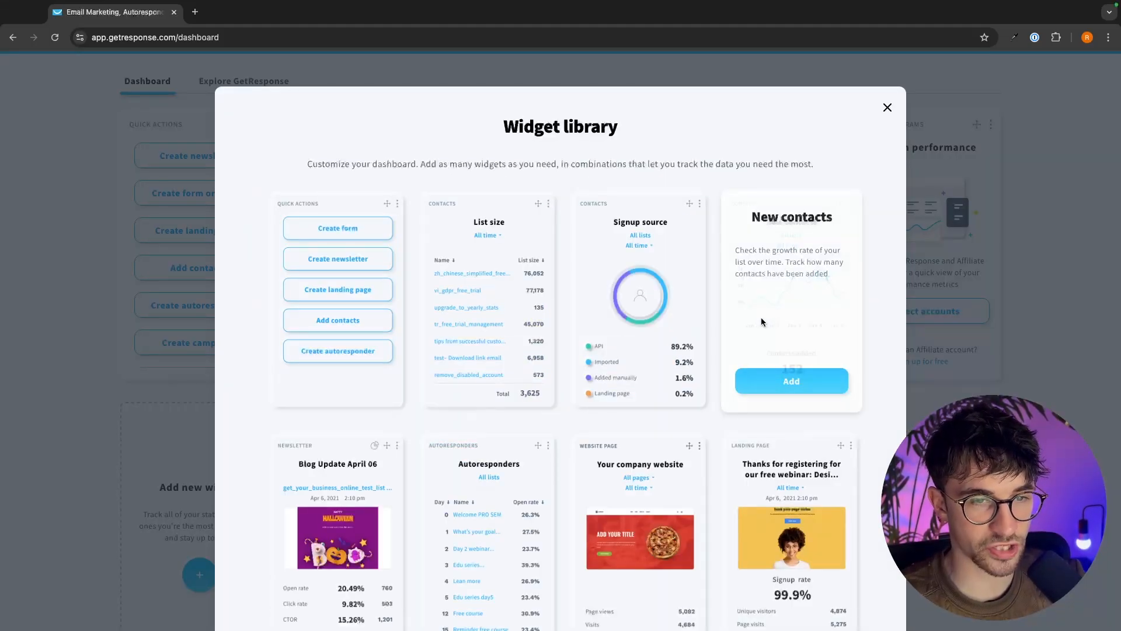
scroll(599, 432, "down", 5)
scroll(600, 435, "down", 6)
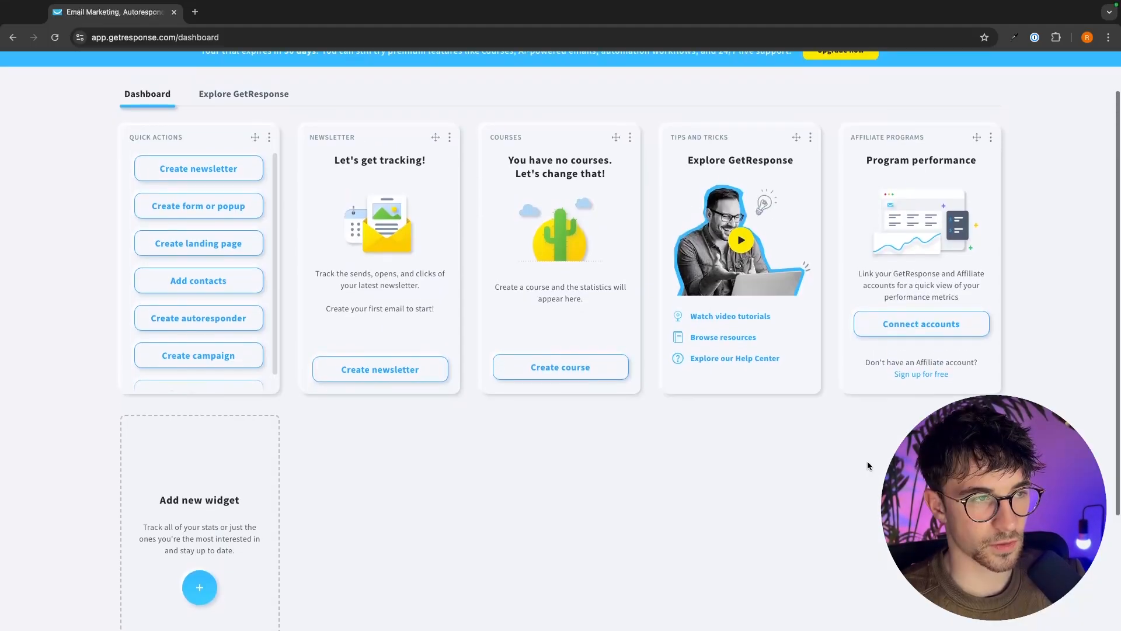
scroll(868, 463, "up", 1)
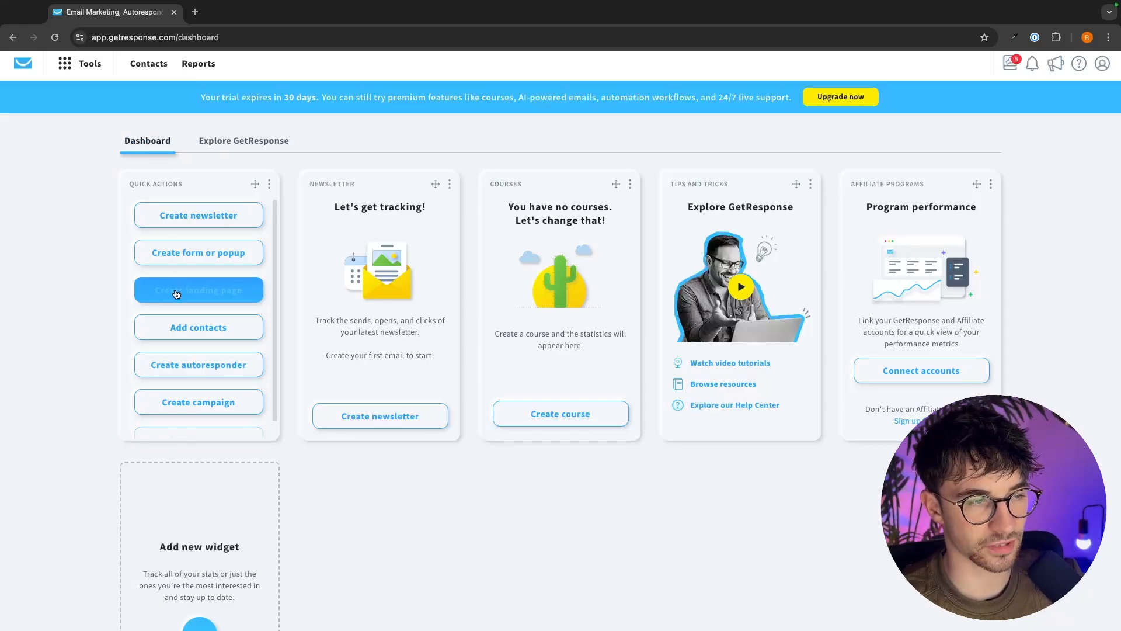
Step: Start a new landing page with the AI-powered builder
left_click(223, 293)
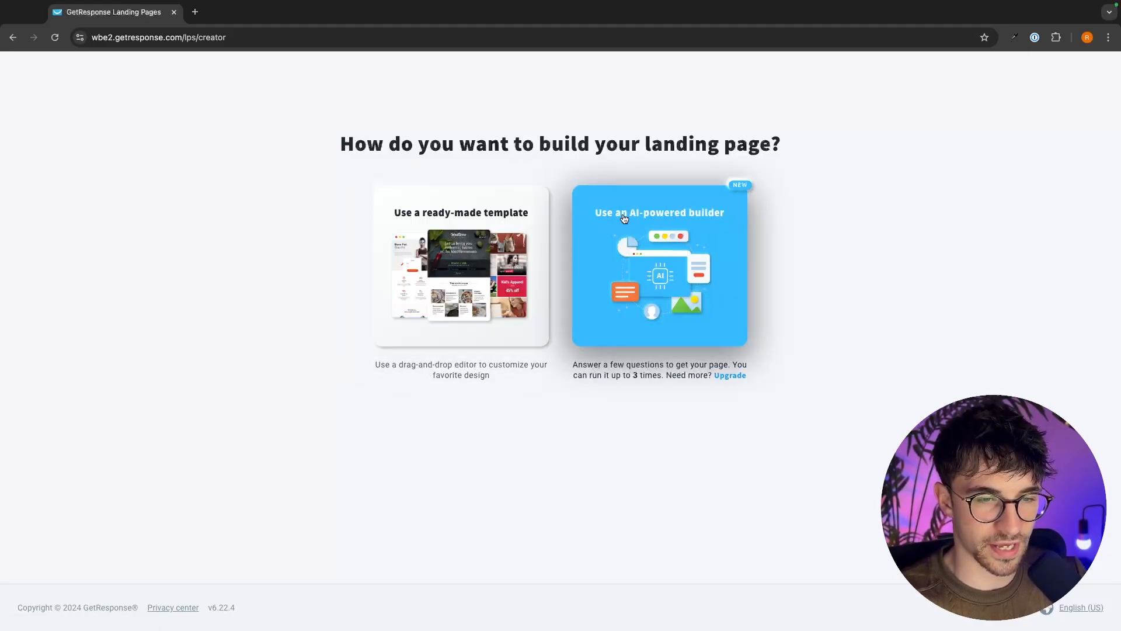
left_click(657, 217)
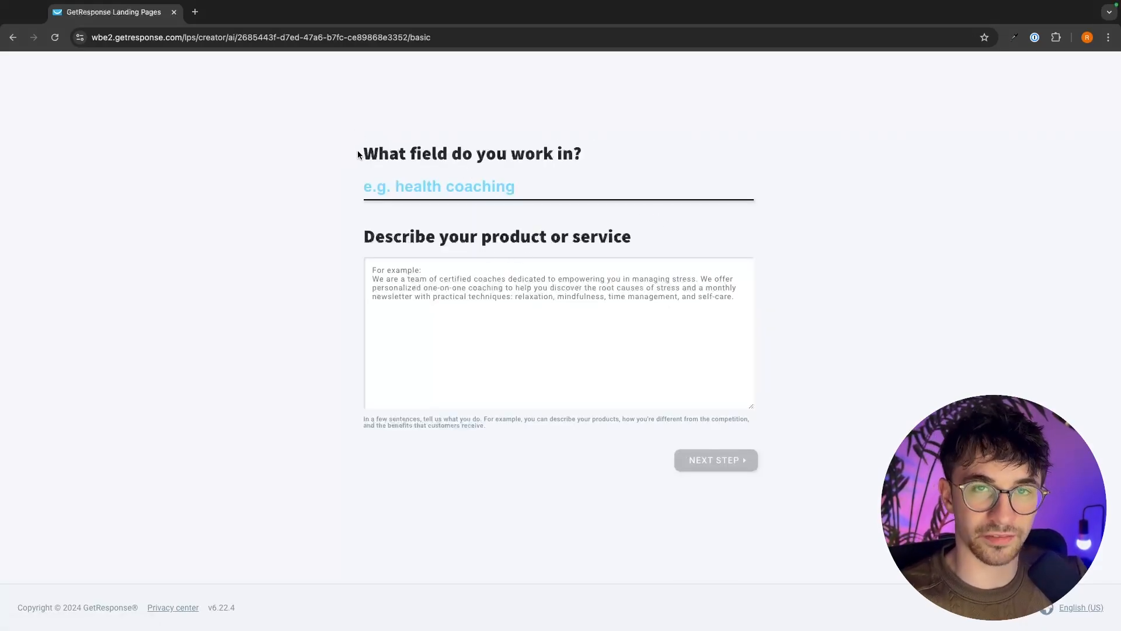
Step: Submit the field as "Fitness coaching" and the service as "I am a personal trainer giving away a free ebook in return for an email address"
left_click_drag(358, 154, 606, 160)
left_click(606, 160)
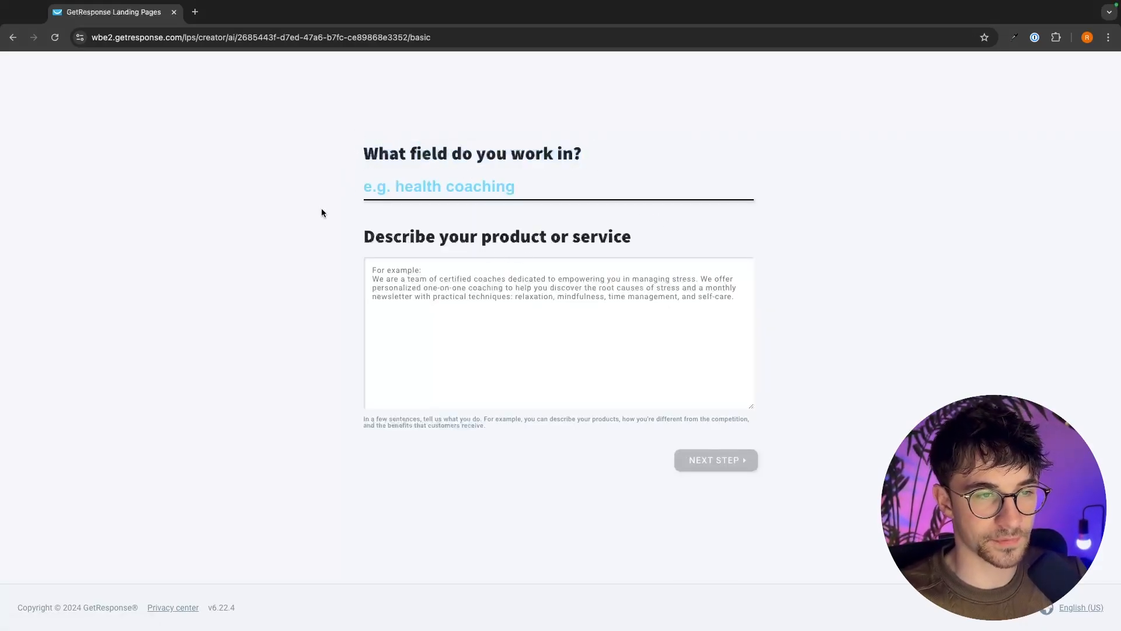
left_click_drag(345, 239, 609, 247)
left_click(418, 258)
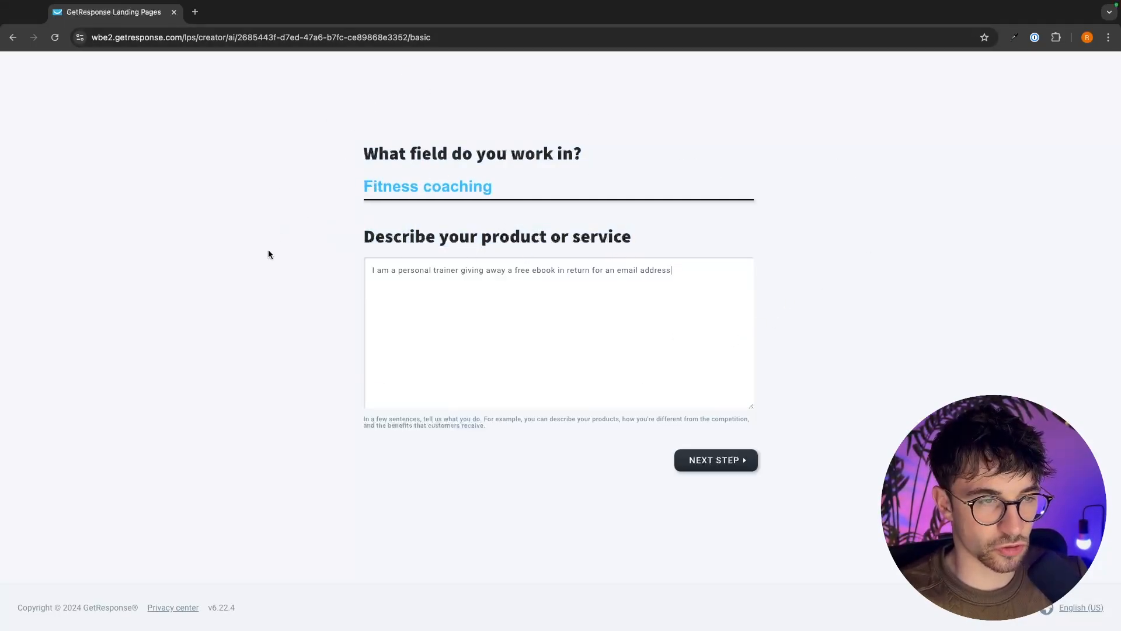
left_click_drag(367, 272, 562, 282)
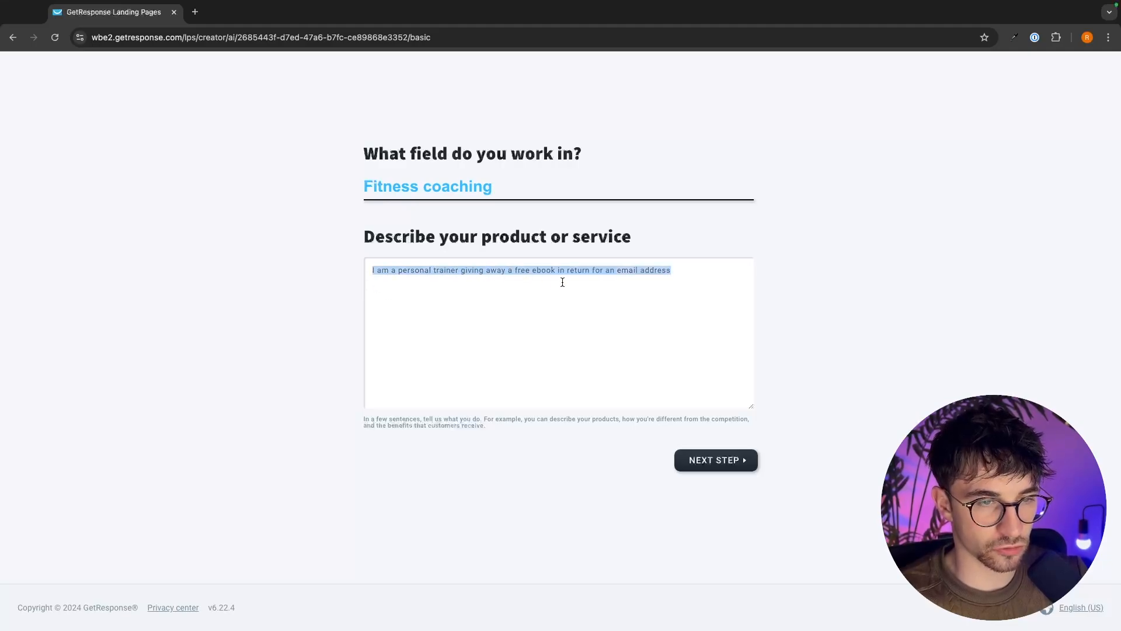
left_click(670, 281)
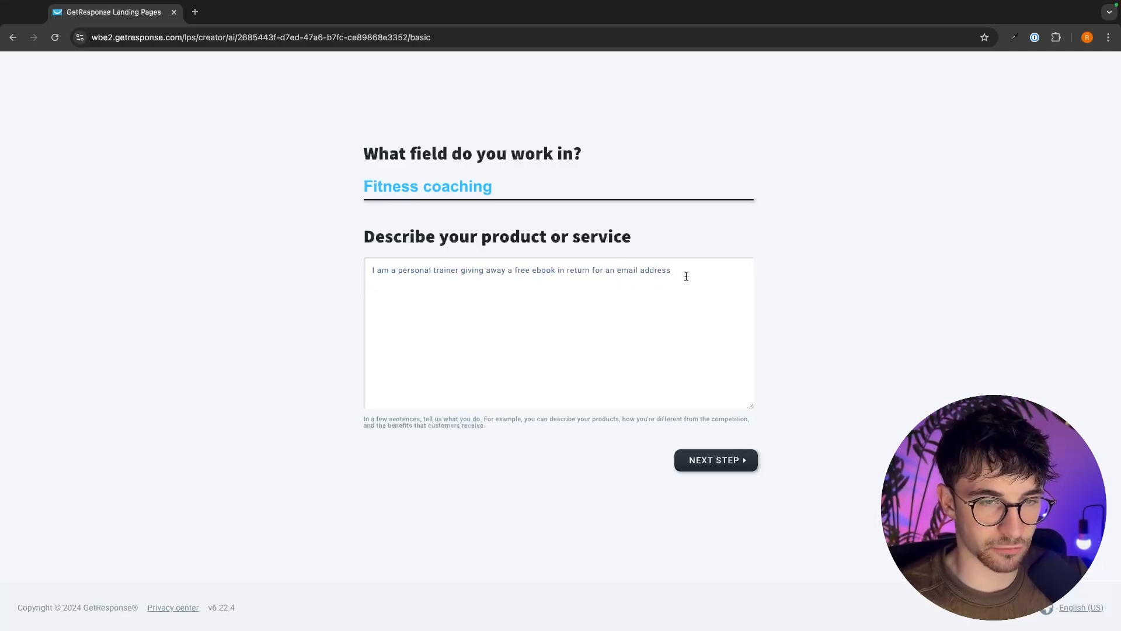
left_click(709, 464)
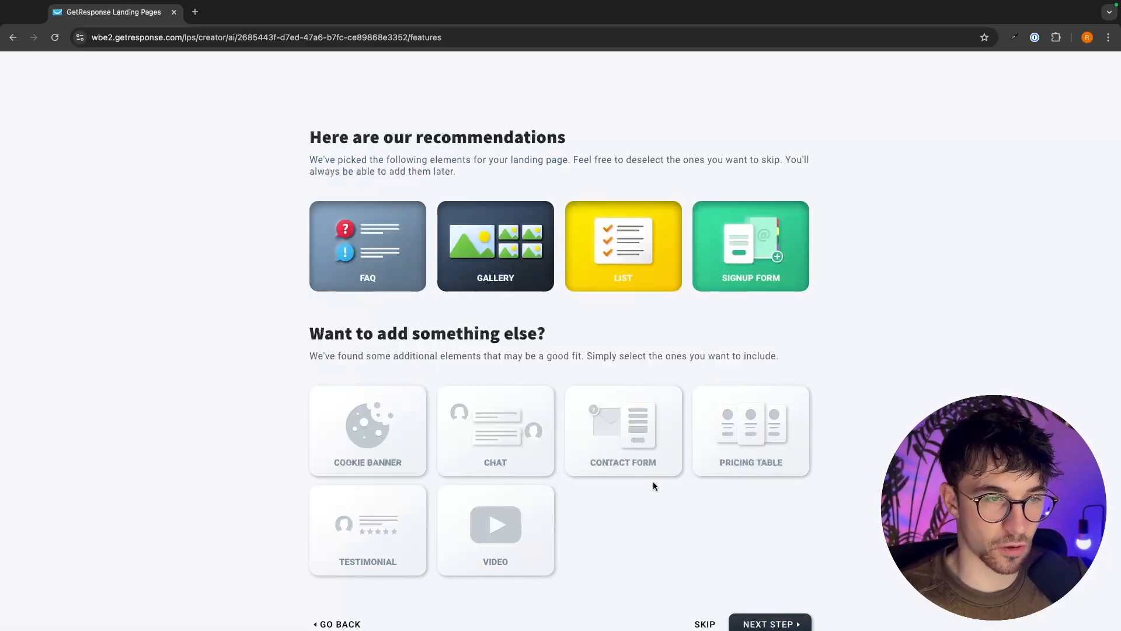
Step: Add a testimonial element alongside the recommended FAQ, gallery, list and signup form, and proceed to the color themes
scroll(653, 483, "down", 1)
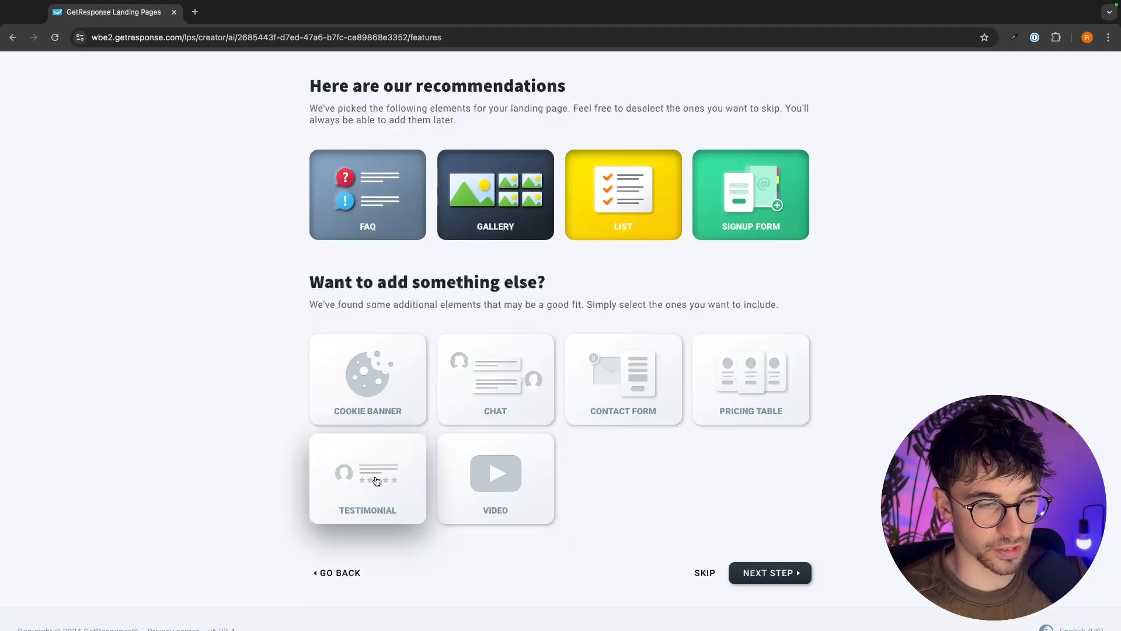
left_click(402, 480)
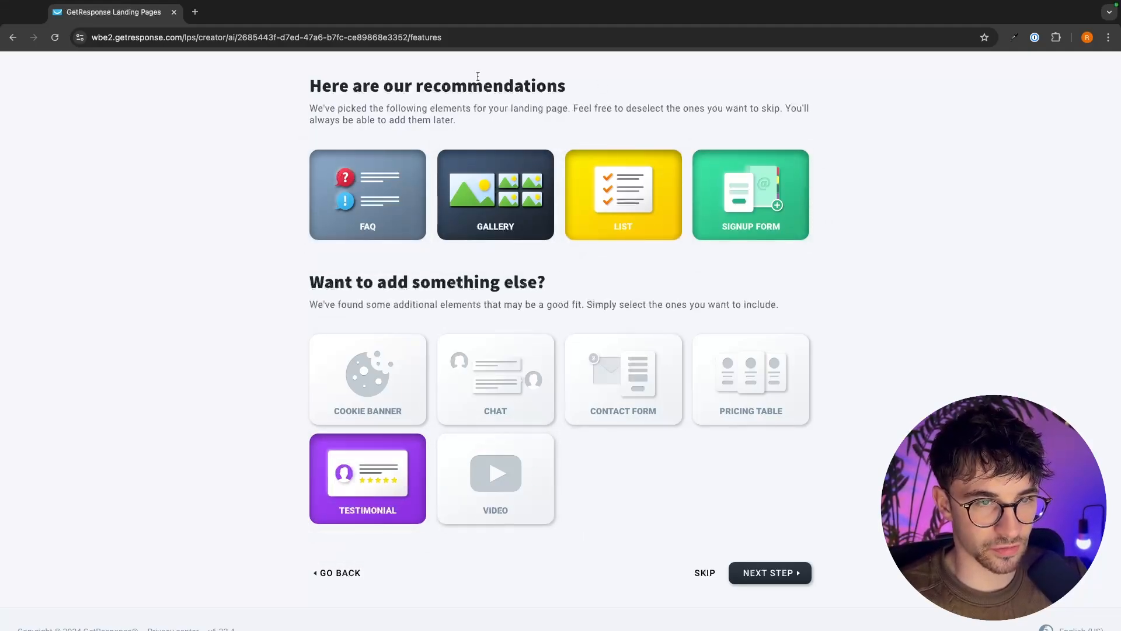
left_click(494, 209)
left_click(484, 218)
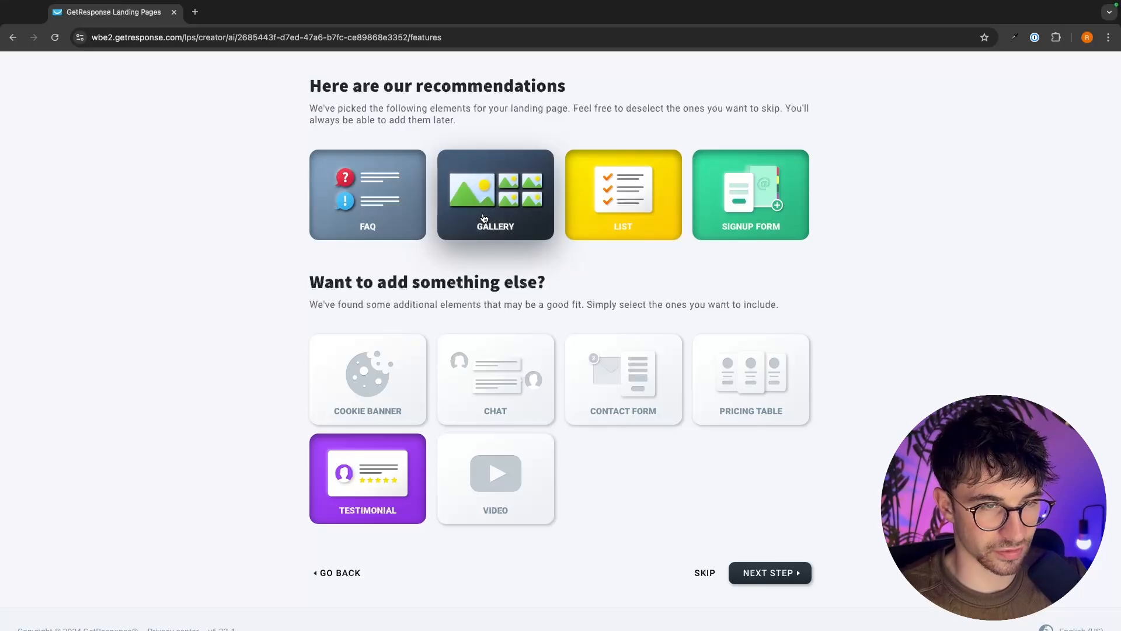
left_click(761, 563)
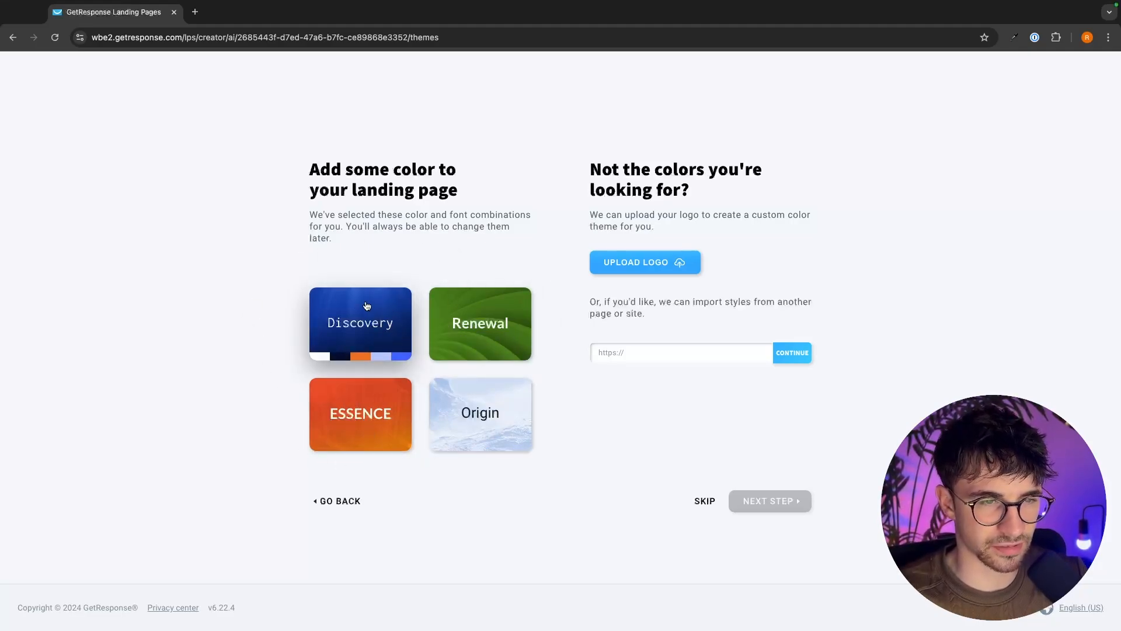
Step: Apply the Discovery color and font theme to the landing page
left_click(388, 320)
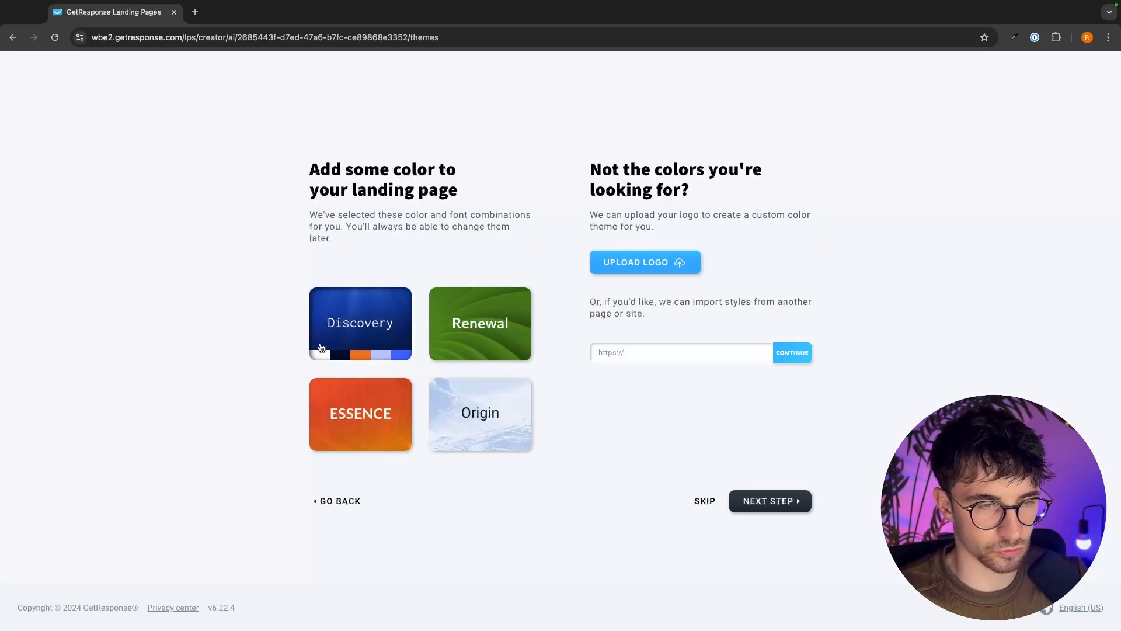
left_click(770, 503)
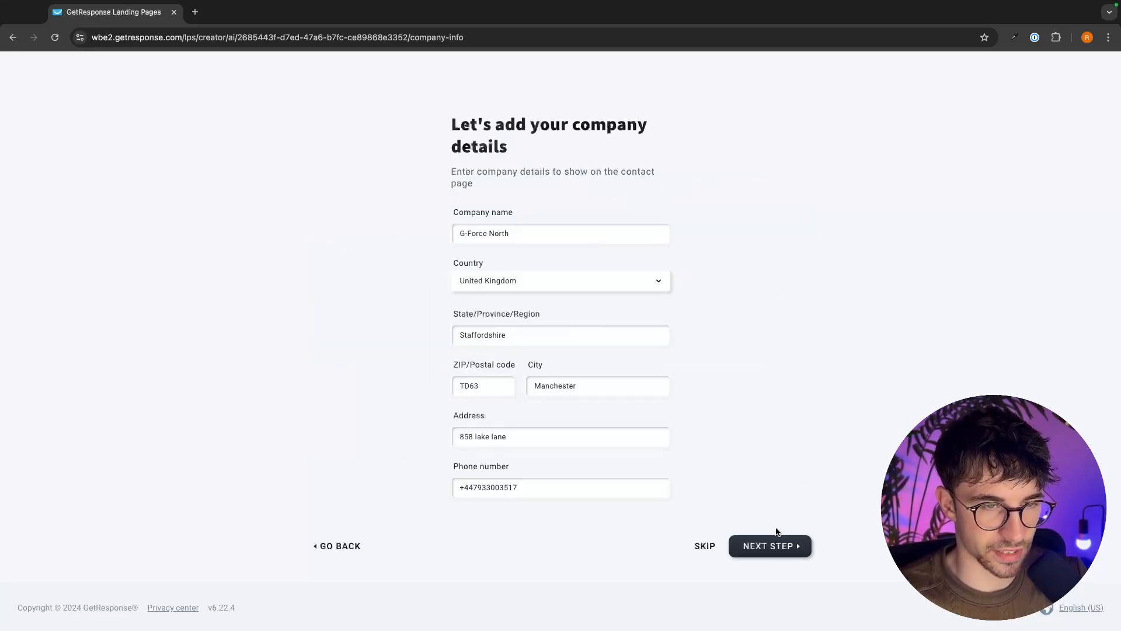
Step: Accept the prefilled company details and use the first suggested design for the landing page
left_click(775, 533)
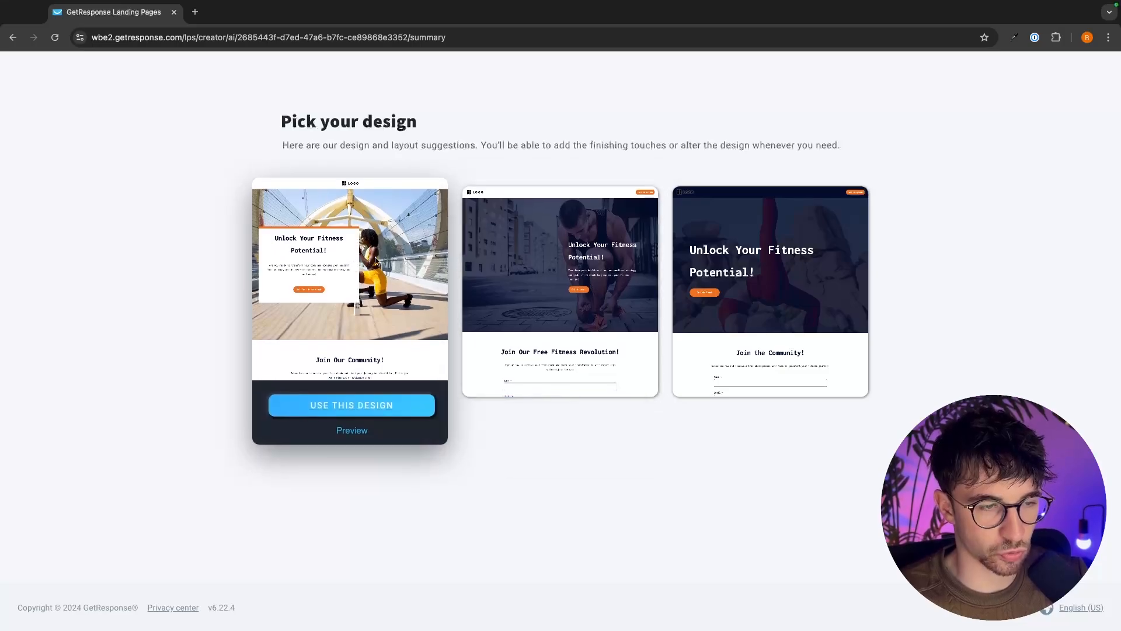
left_click(351, 411)
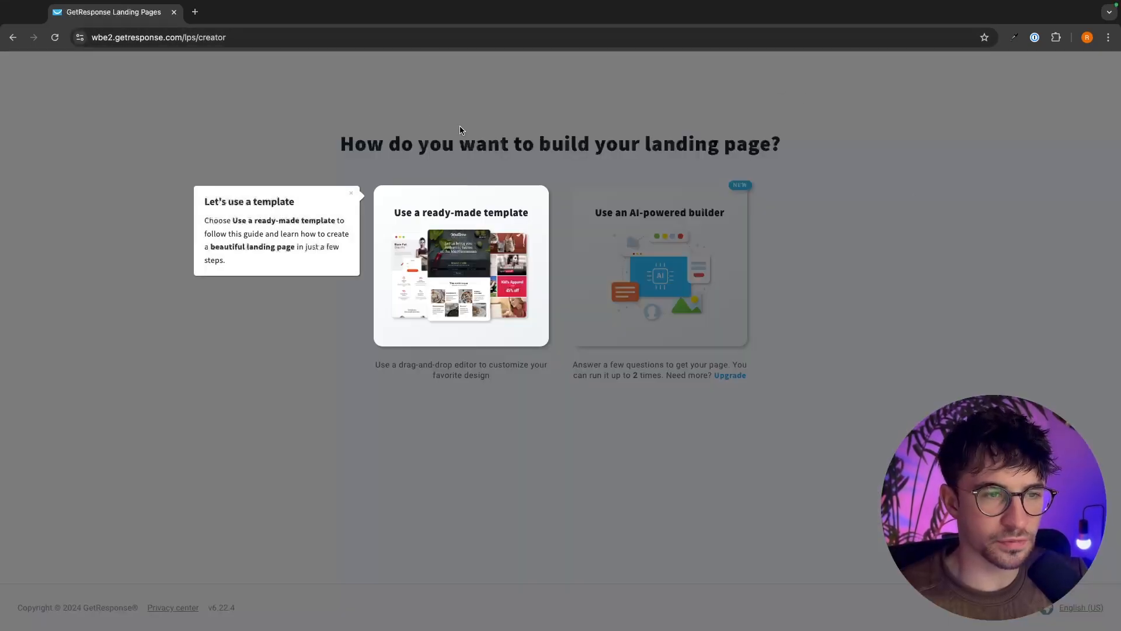
Step: Start the landing page from a ready-made template, using the gym-themed Predesigned #091
left_click(351, 193)
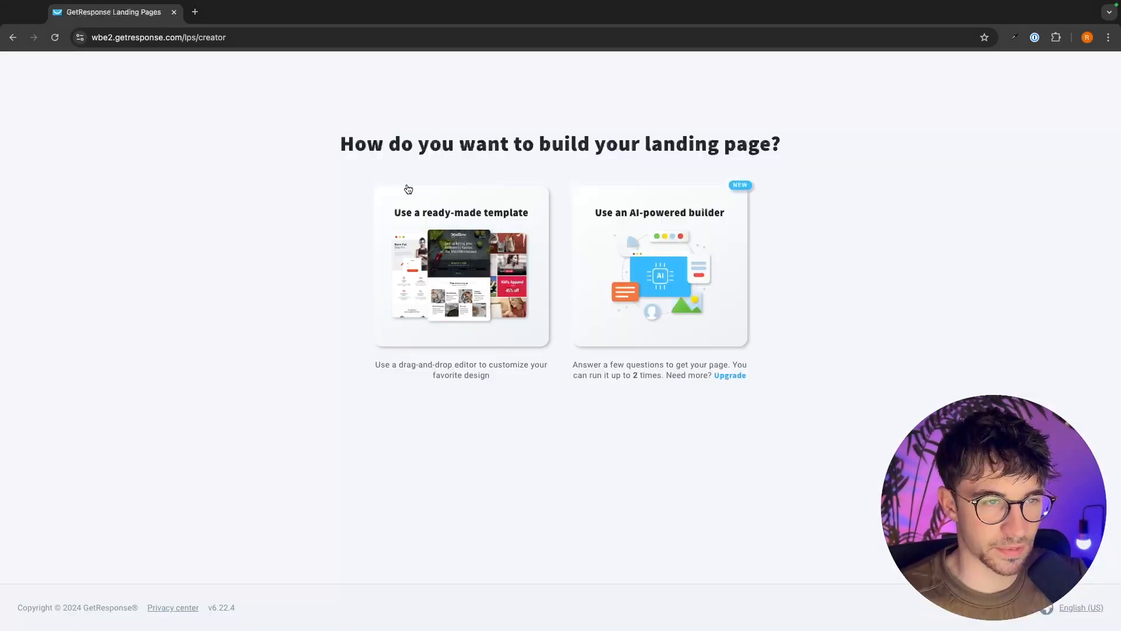
left_click(501, 218)
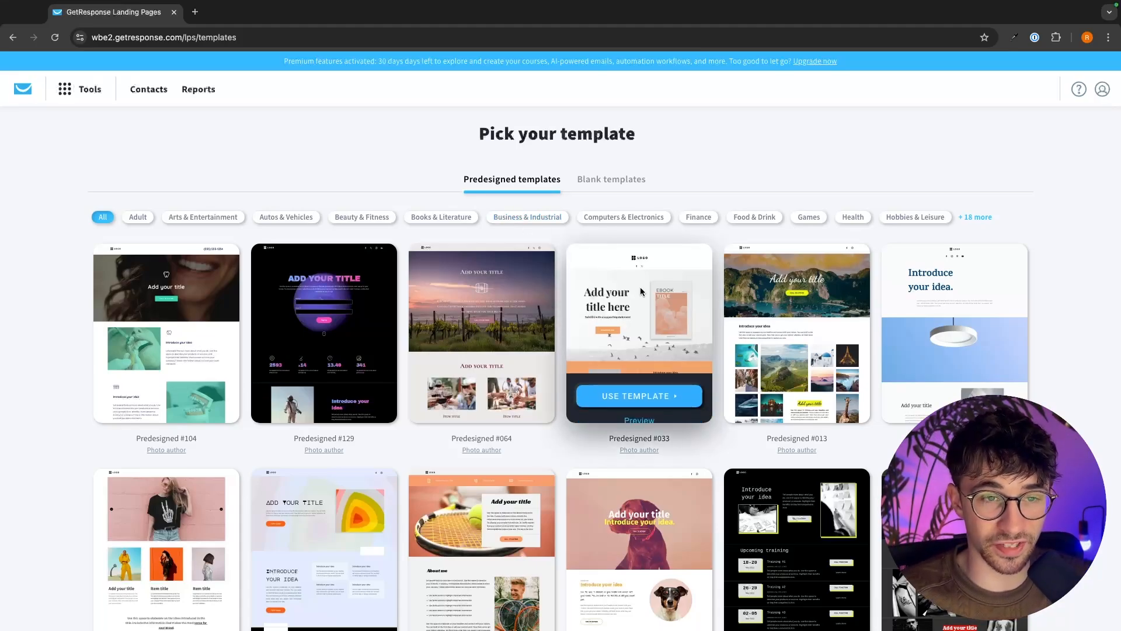
scroll(654, 373, "down", 3)
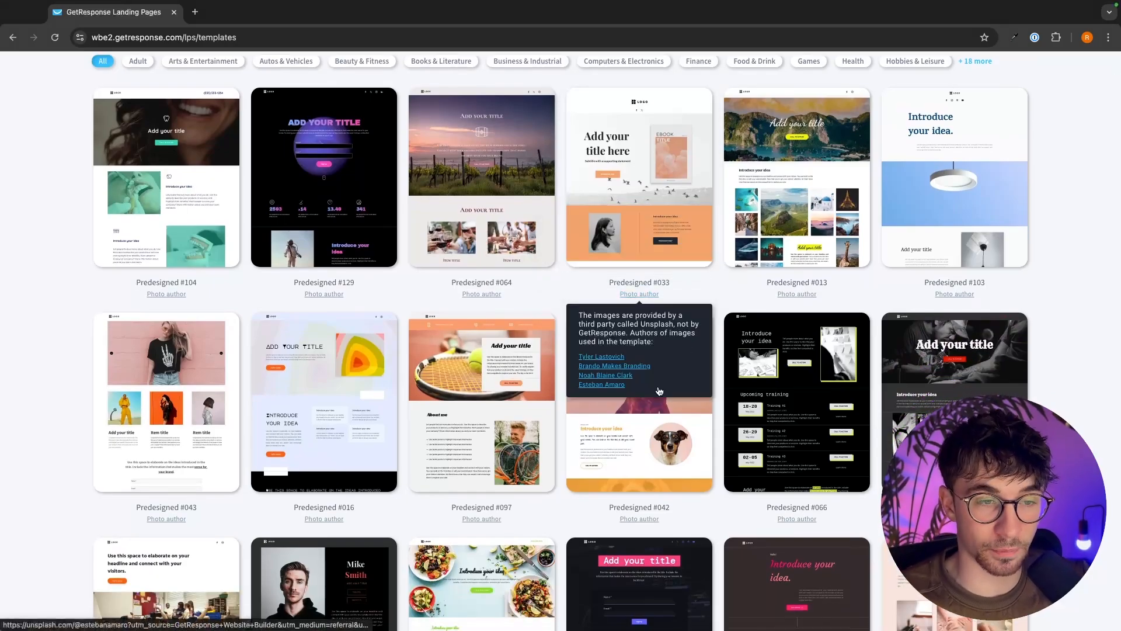
scroll(658, 390, "down", 10)
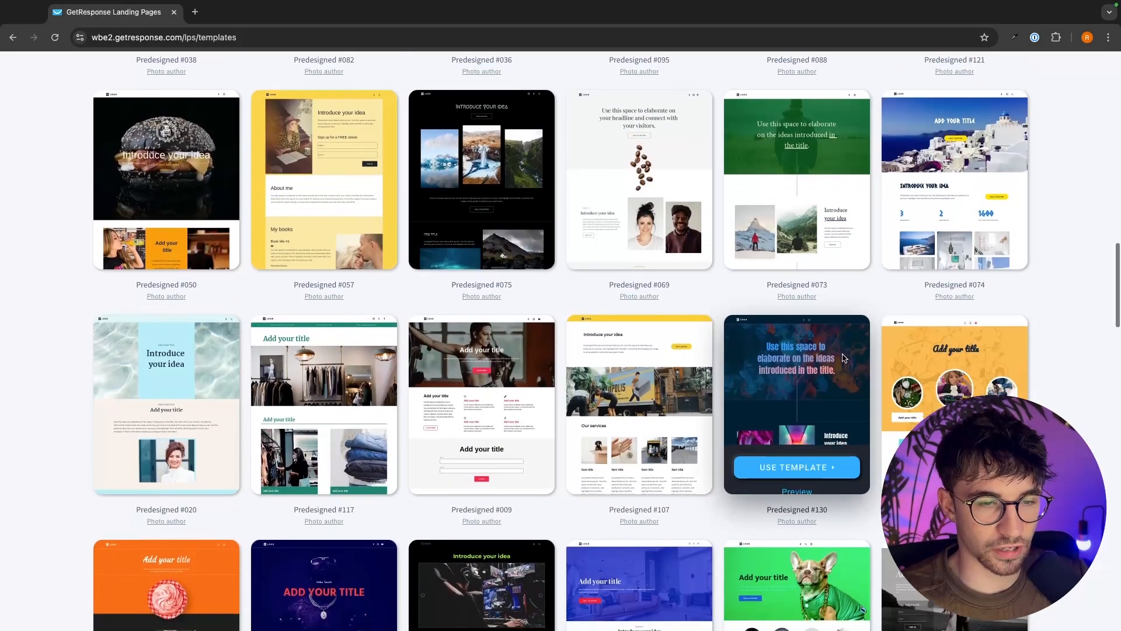
scroll(644, 327, "down", 15)
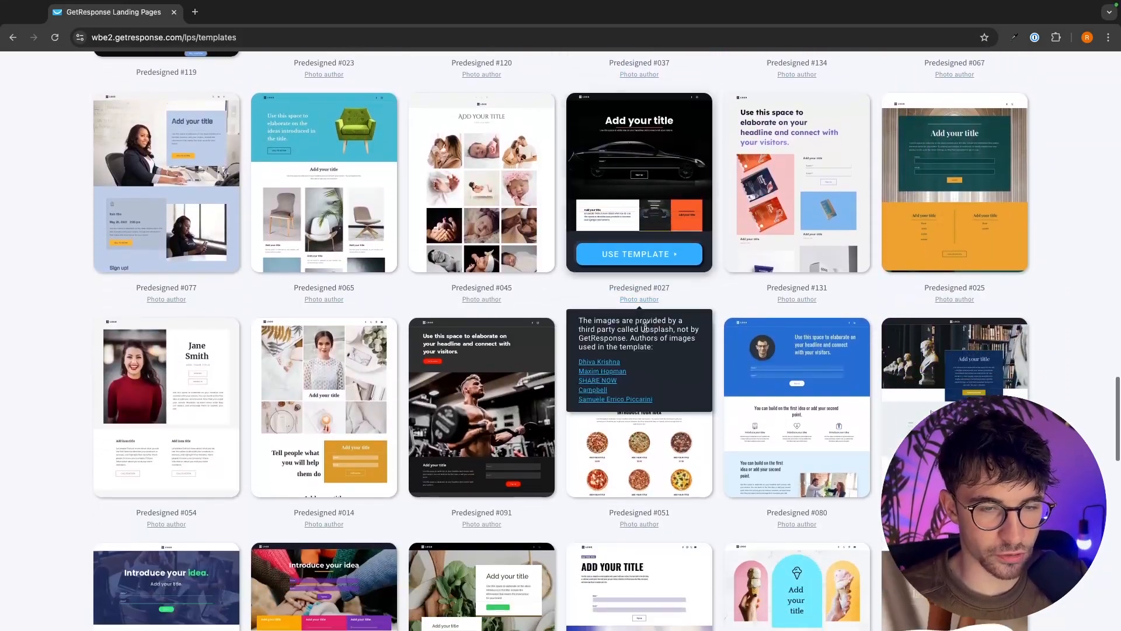
scroll(645, 327, "down", 2)
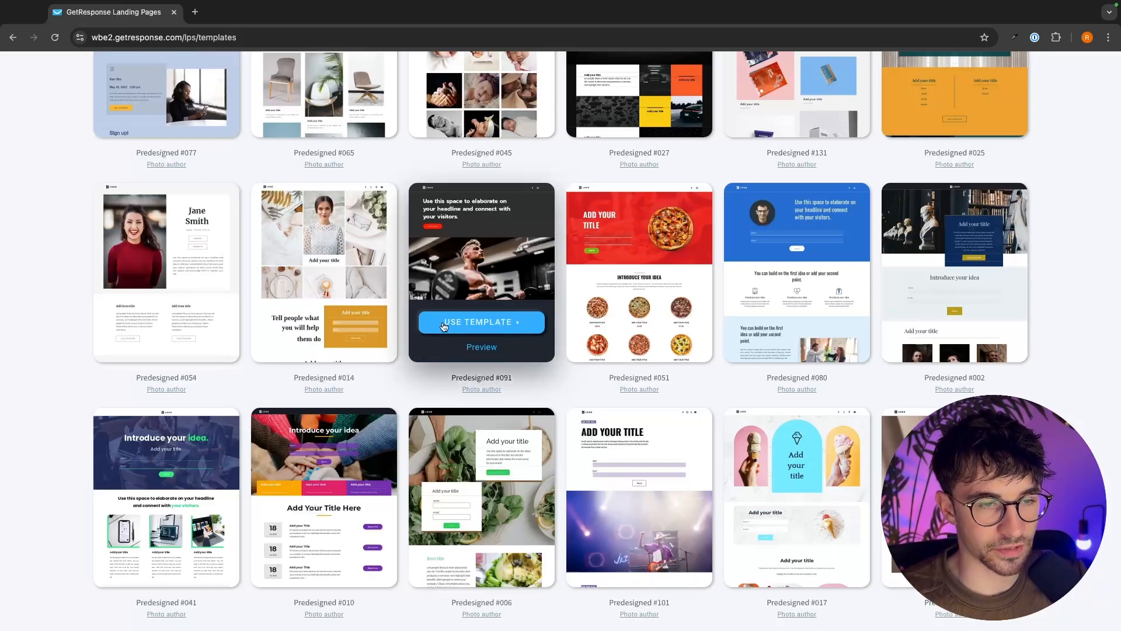
left_click(444, 325)
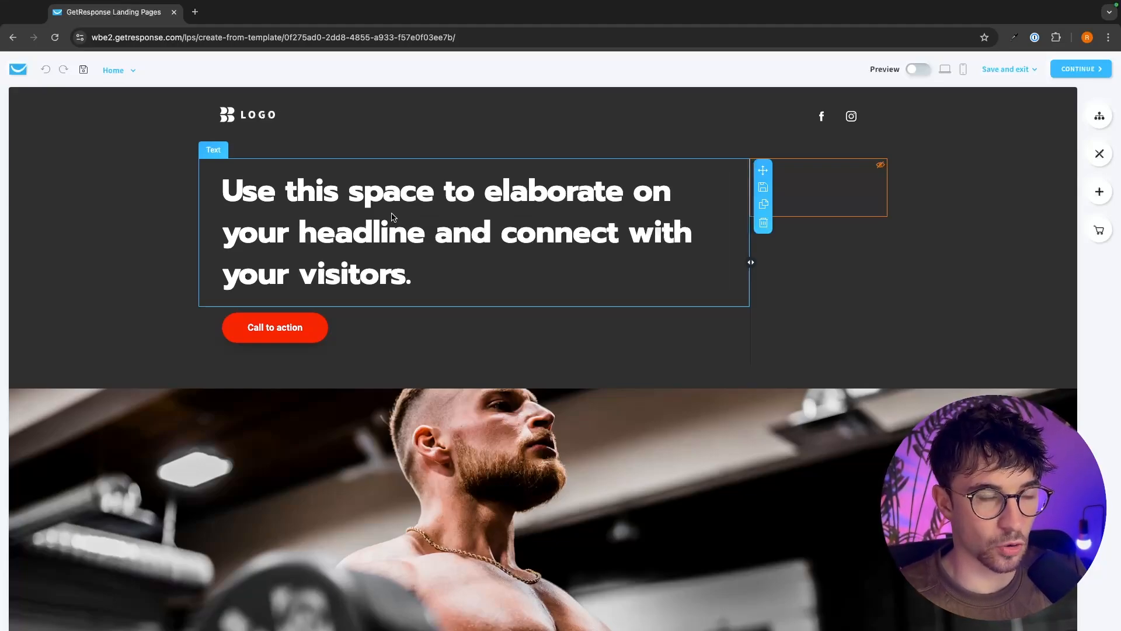
Step: Replace the main headline with "The Secrets To Getting The Body Of Your Dreams - Free Ebook"
left_click(449, 233)
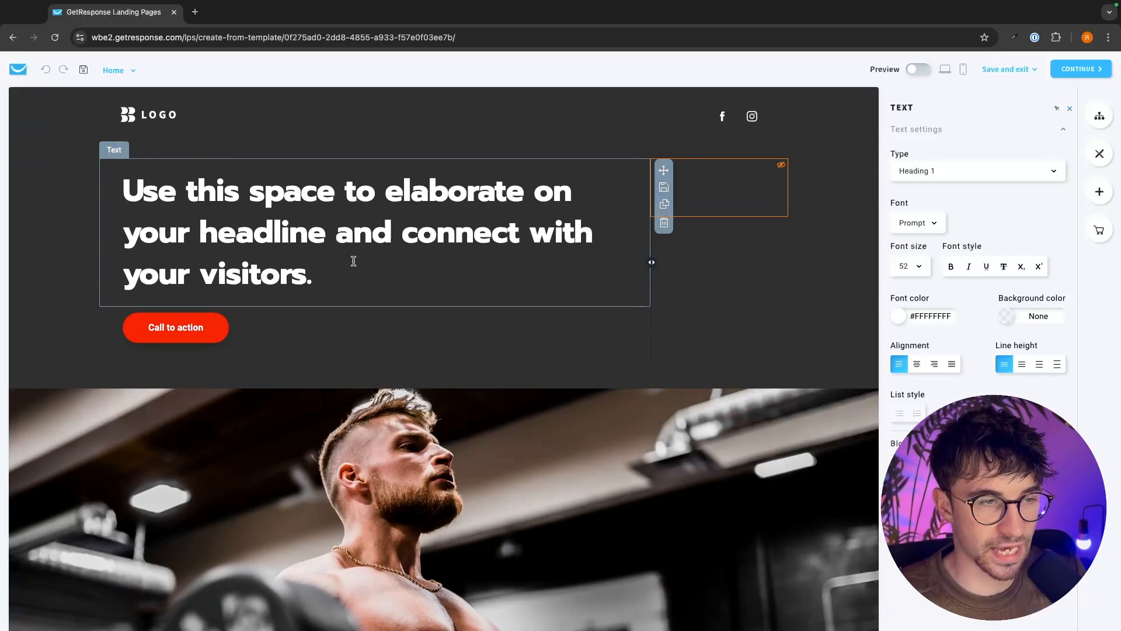
left_click_drag(311, 274, 109, 134)
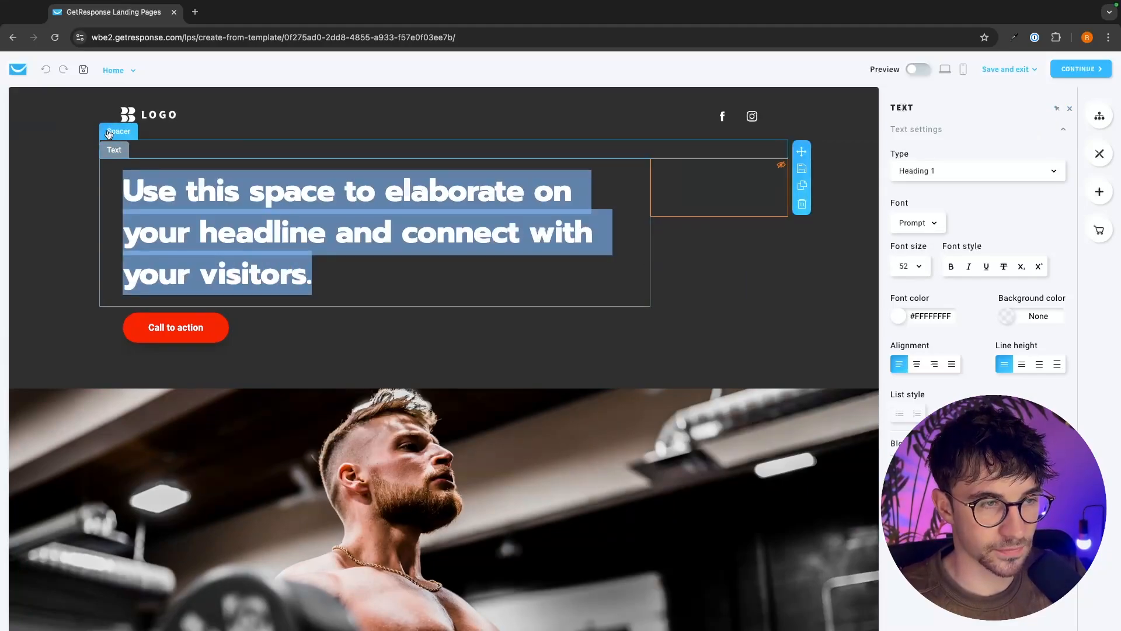
type("The Secrets To Getting The Body Of Your Dreams - Free Ebook")
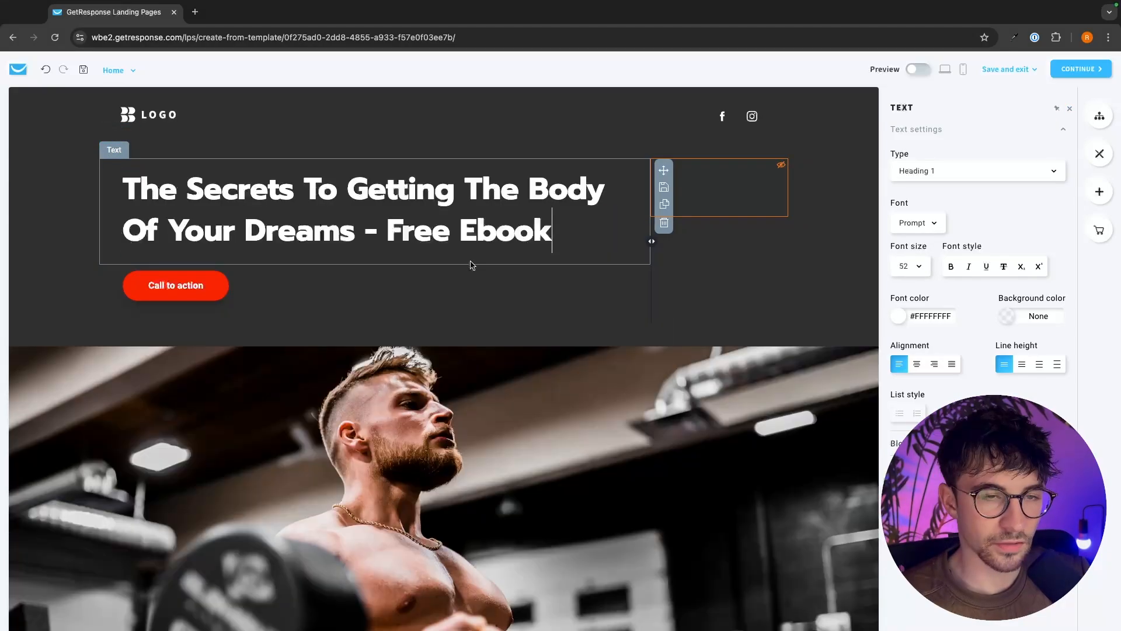
left_click(705, 263)
Step: Replace the background image of the section below the headline by uploading "Copy of Copy of Copy of TUTORIA.png" to the My websites folder
scroll(705, 263, "down", 3)
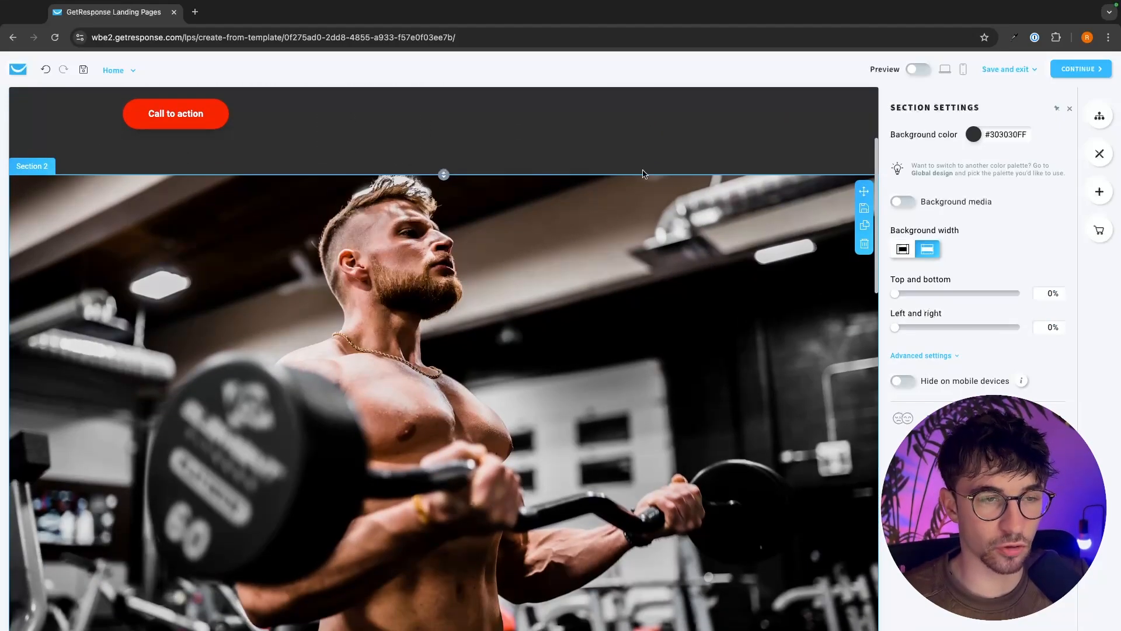
left_click(397, 265)
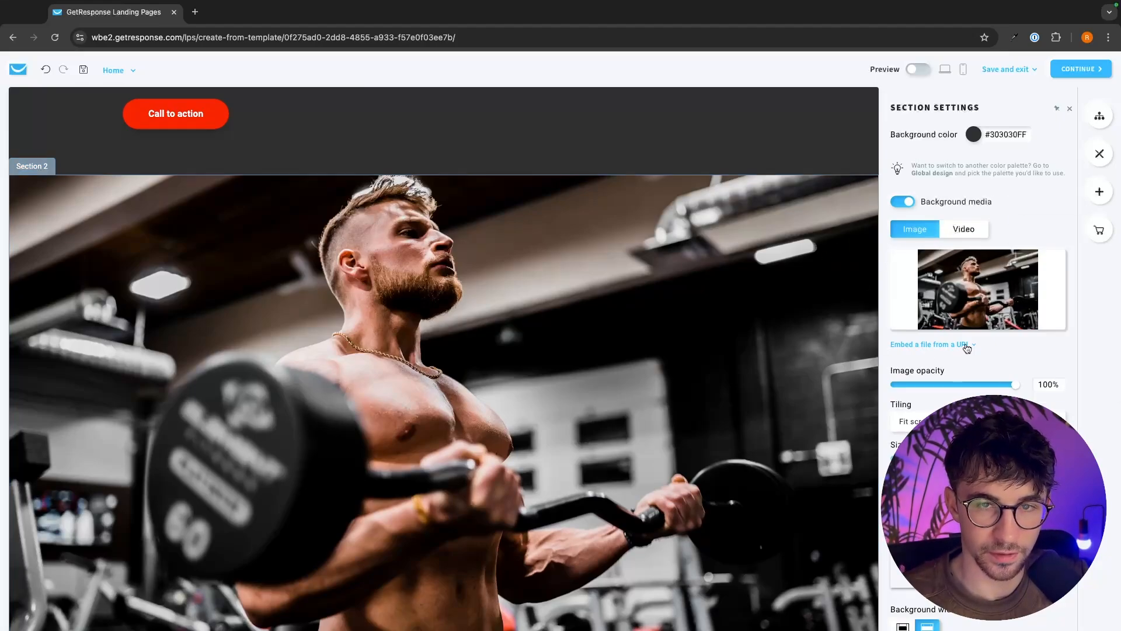
mouse_move(972, 292)
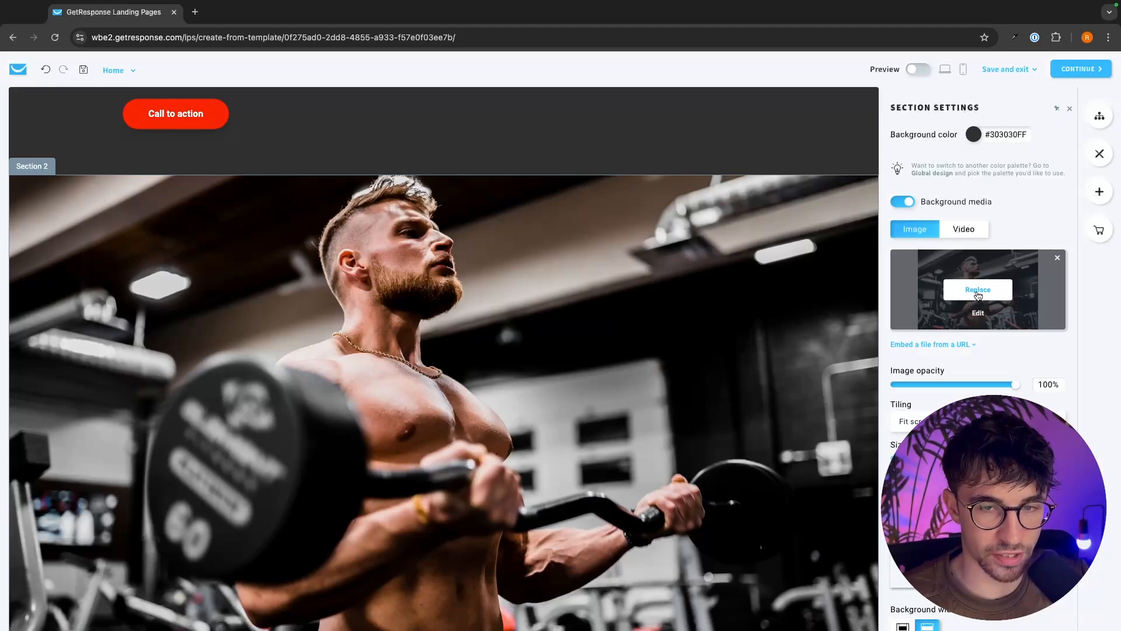
left_click(977, 290)
scroll(934, 275, "down", 1)
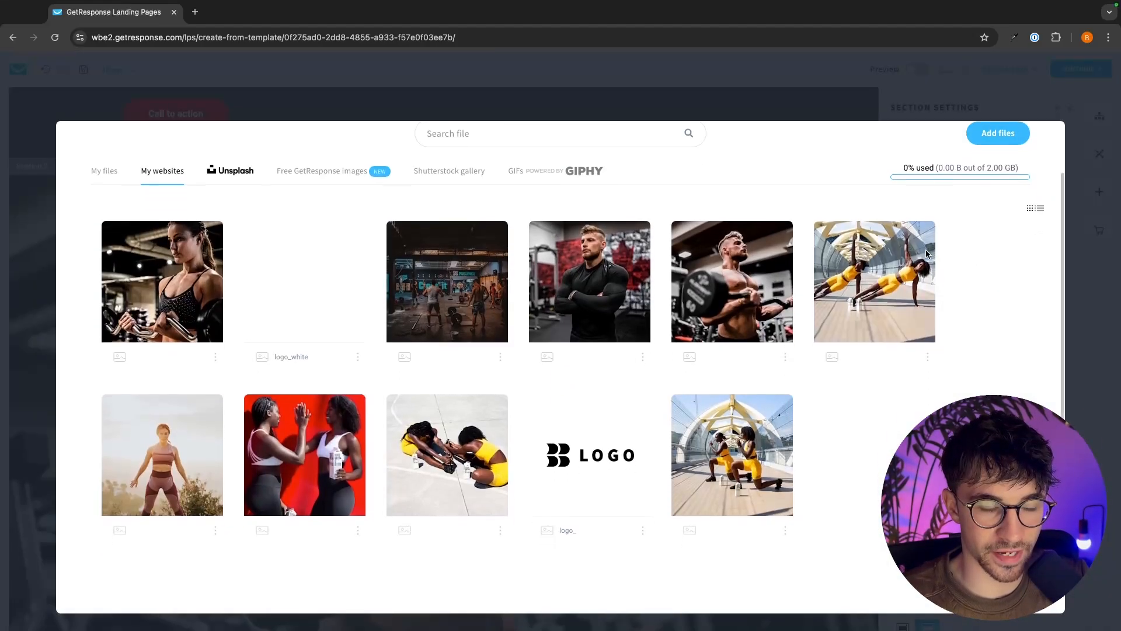
scroll(927, 254, "up", 2)
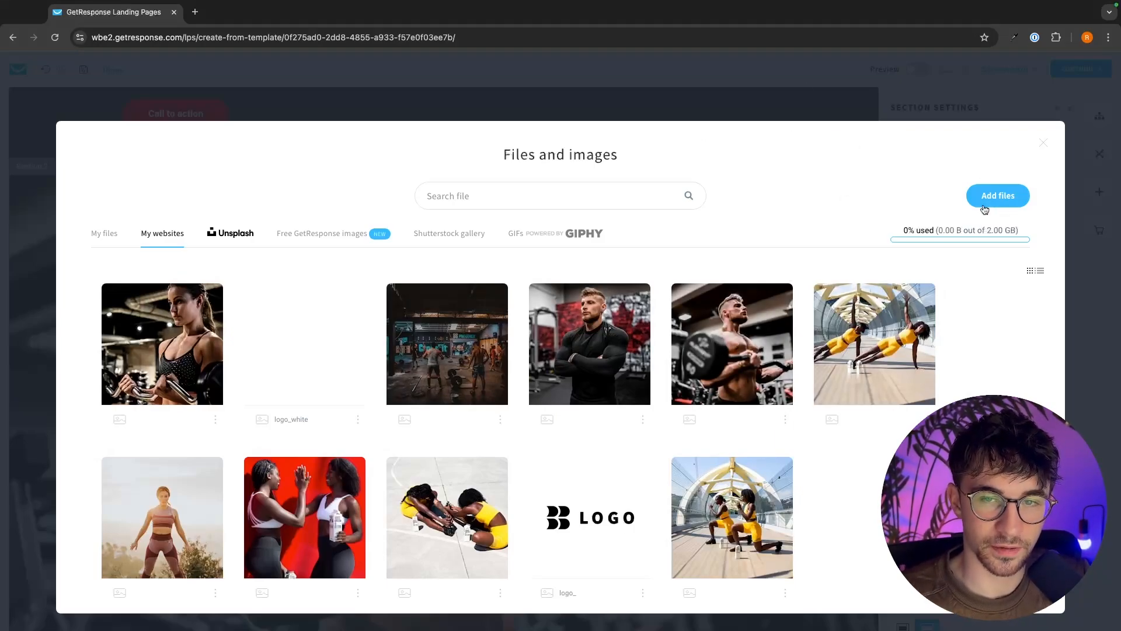
left_click(988, 204)
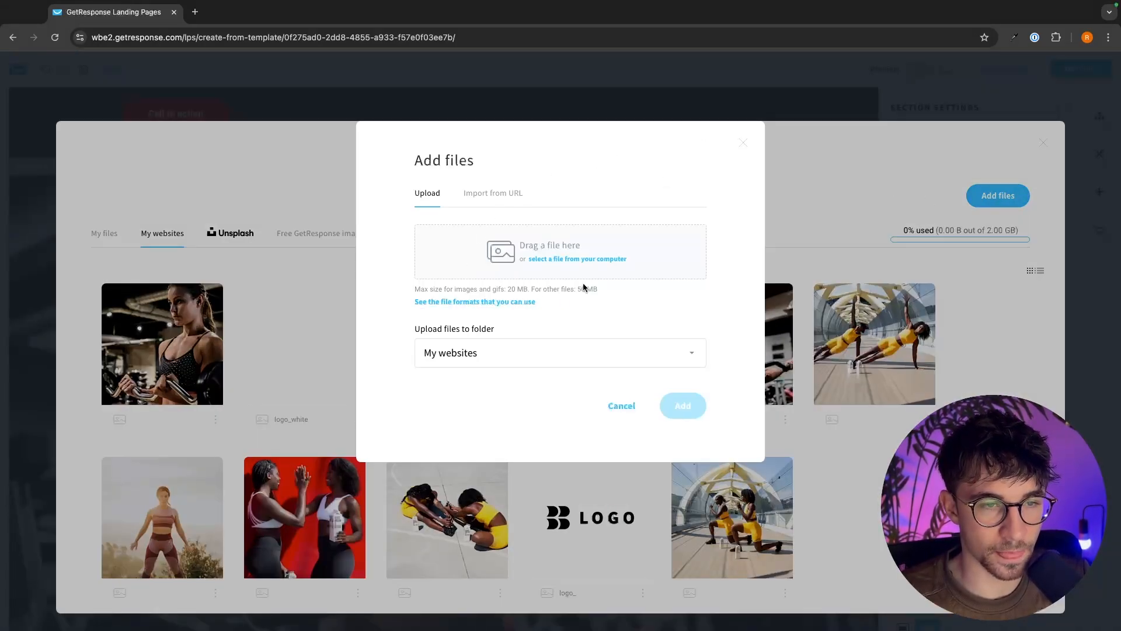
left_click(565, 263)
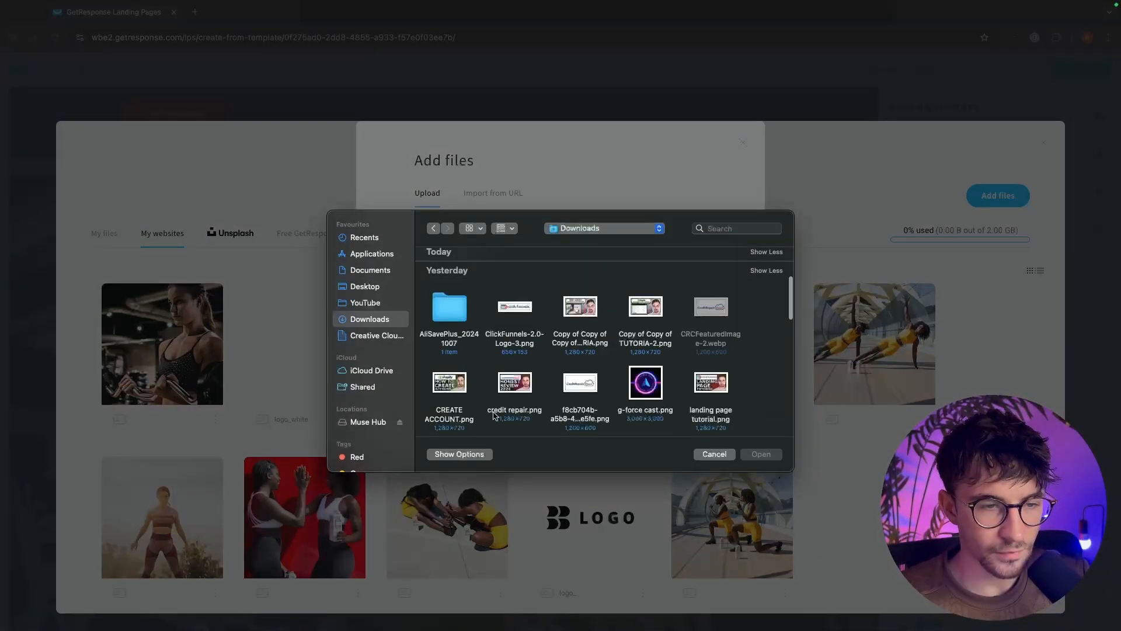
double_click(593, 318)
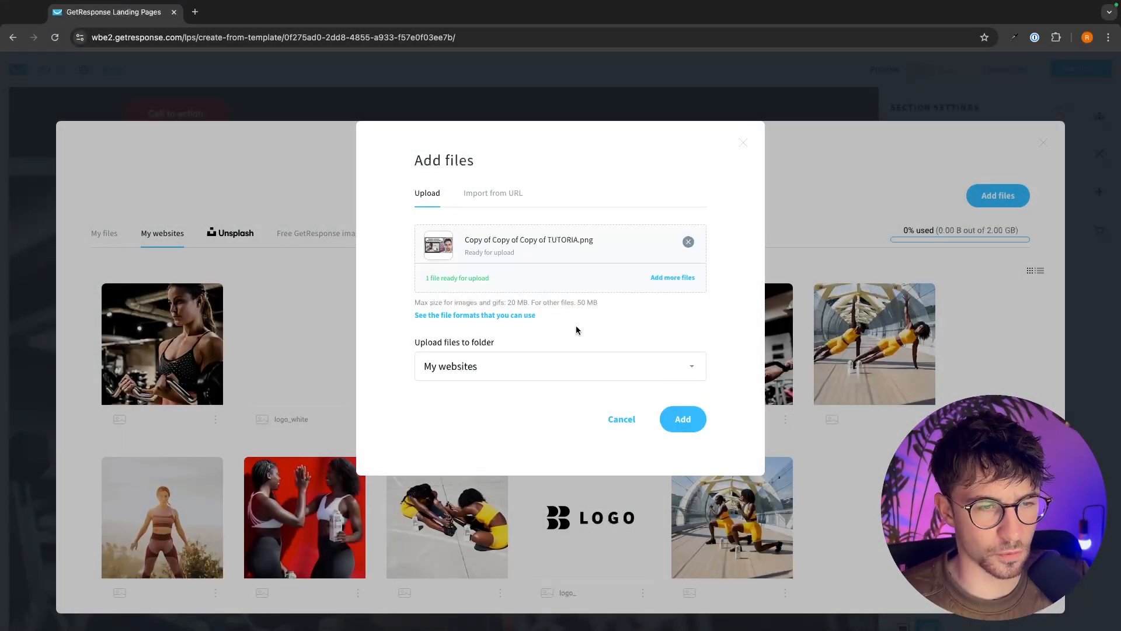
left_click(681, 419)
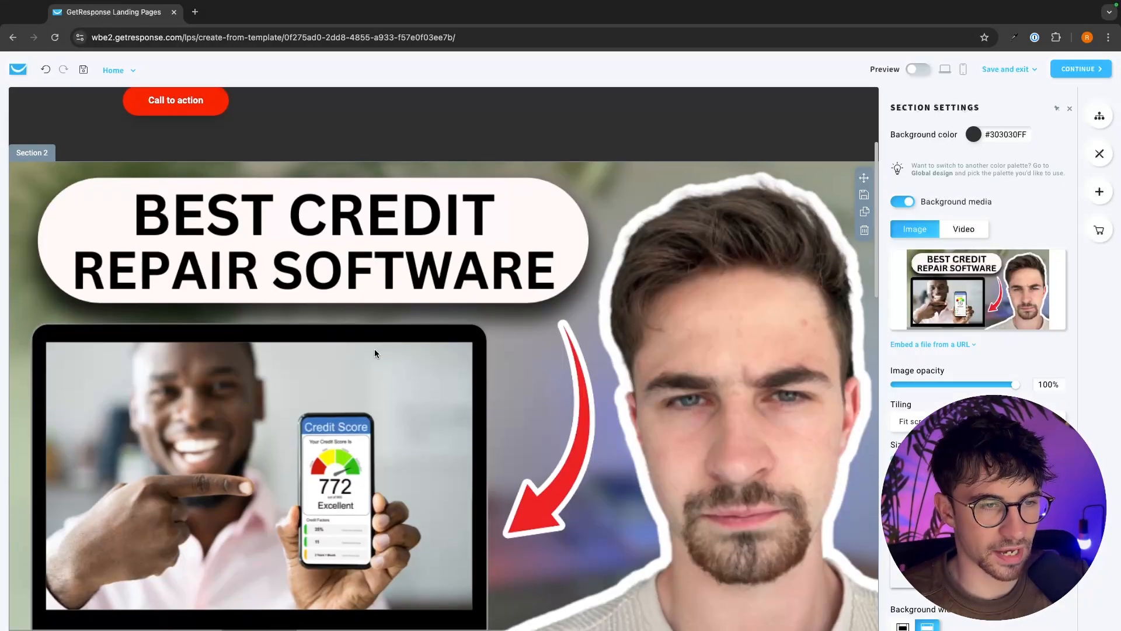
Step: Add a phone custom field to the signup form below the image section
scroll(373, 348, "down", 7)
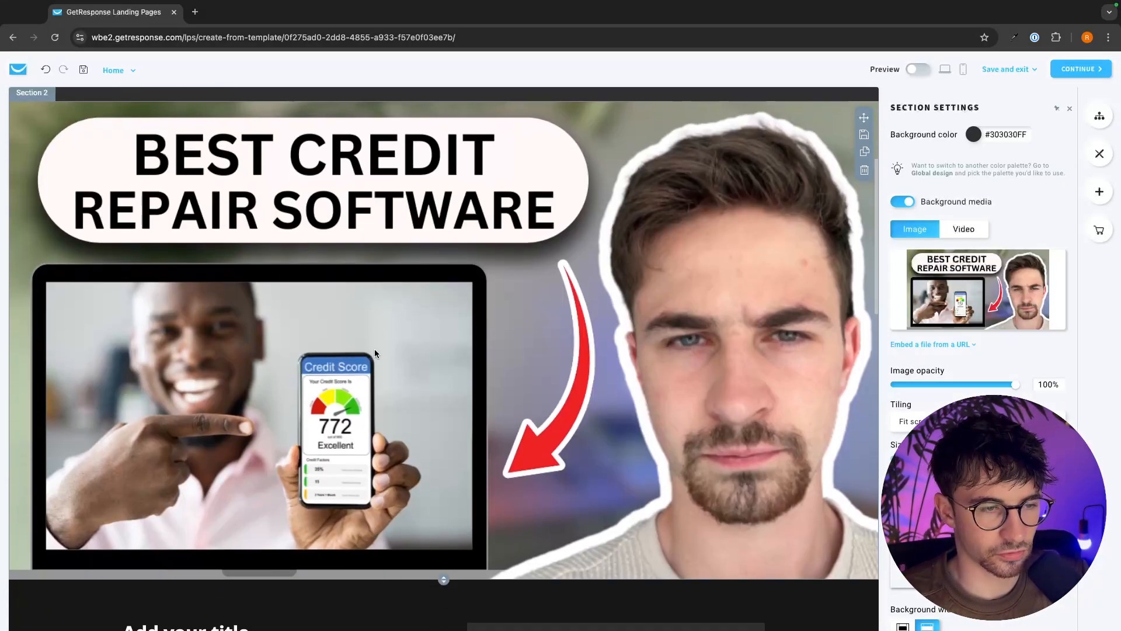
scroll(373, 348, "down", 4)
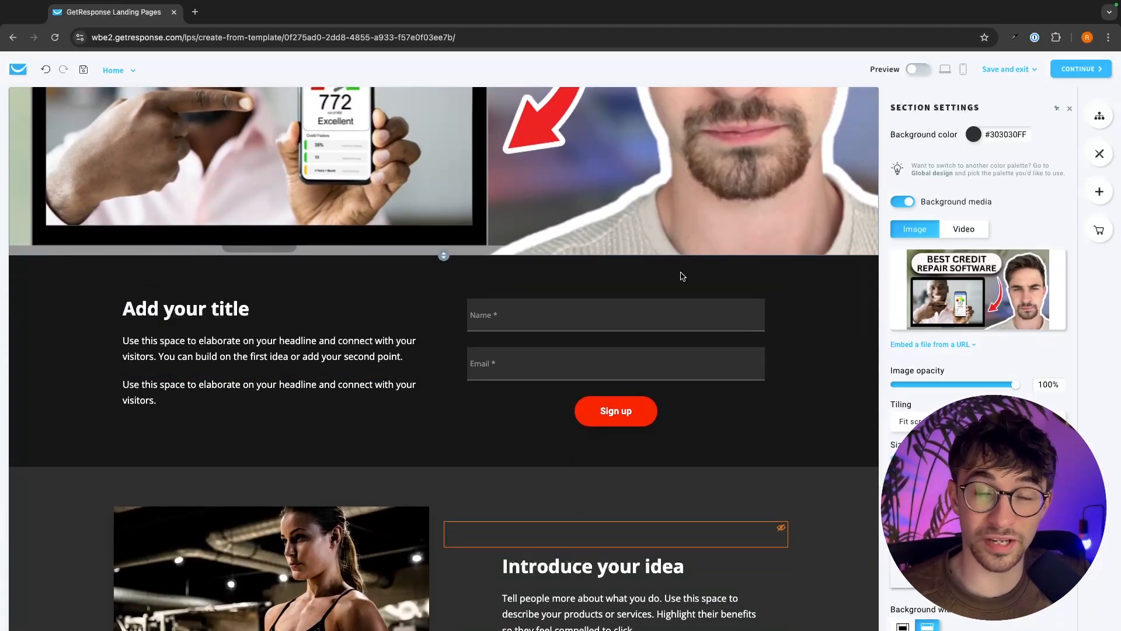
left_click(645, 322)
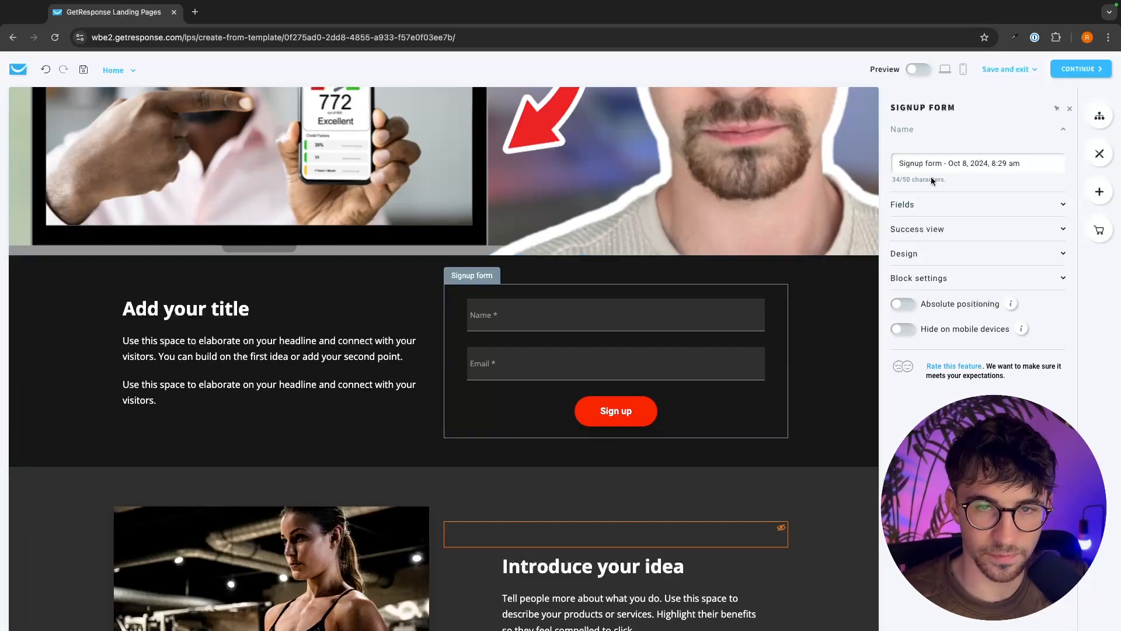
left_click(904, 210)
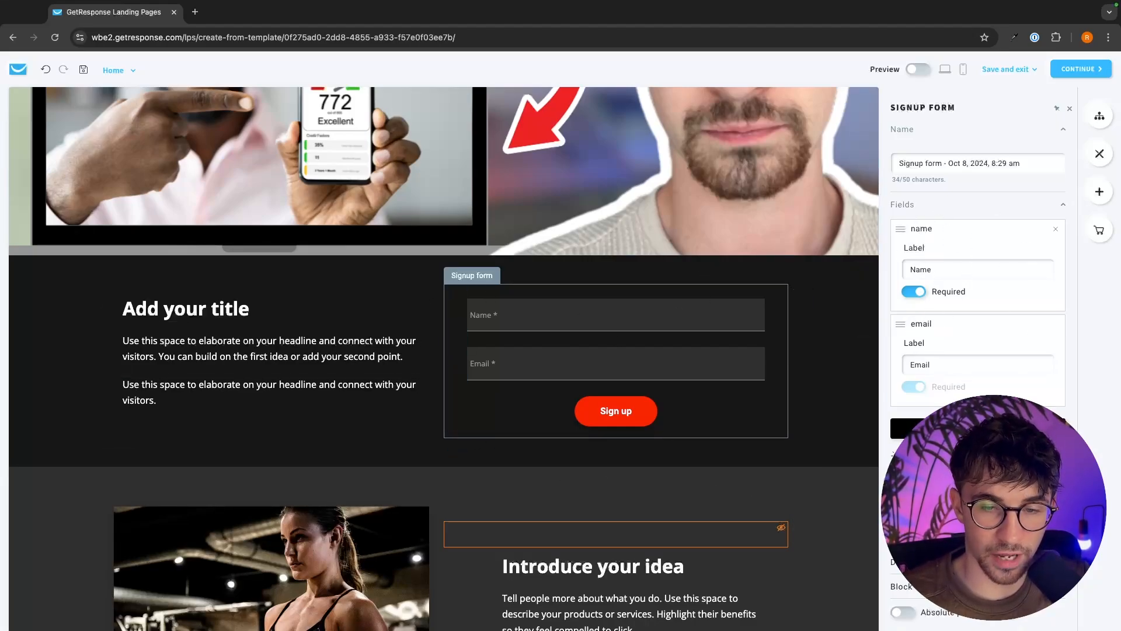
left_click(918, 426)
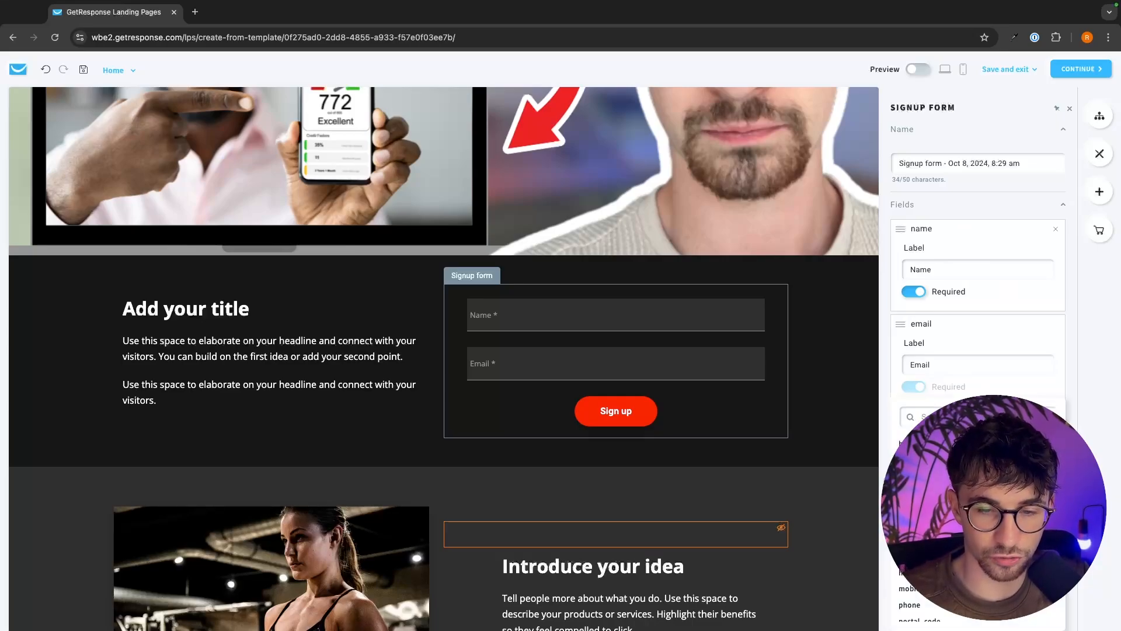
scroll(934, 525, "down", 3)
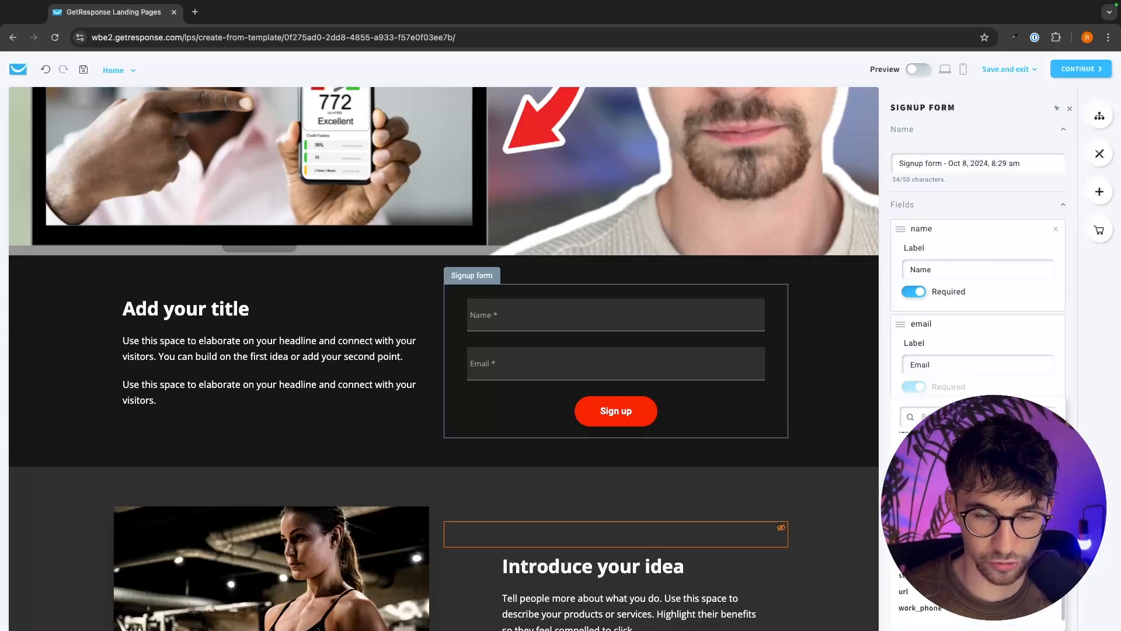
left_click(911, 509)
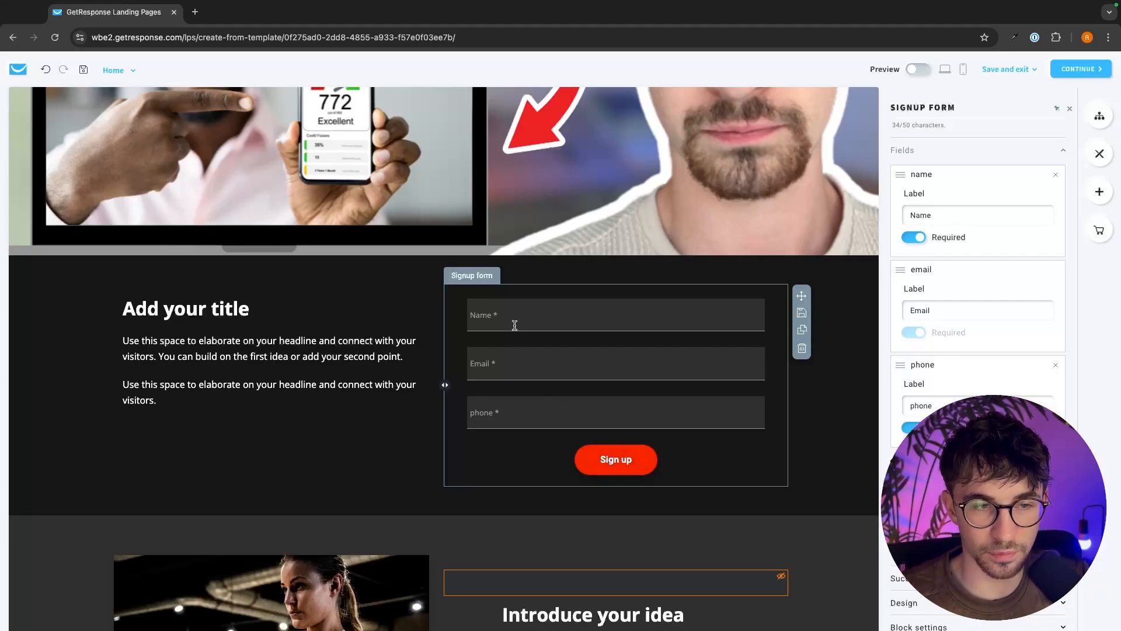
Step: Review the signup form's fields, its after-submission options and design settings, and look over the page sections above it
scroll(970, 392, "up", 2)
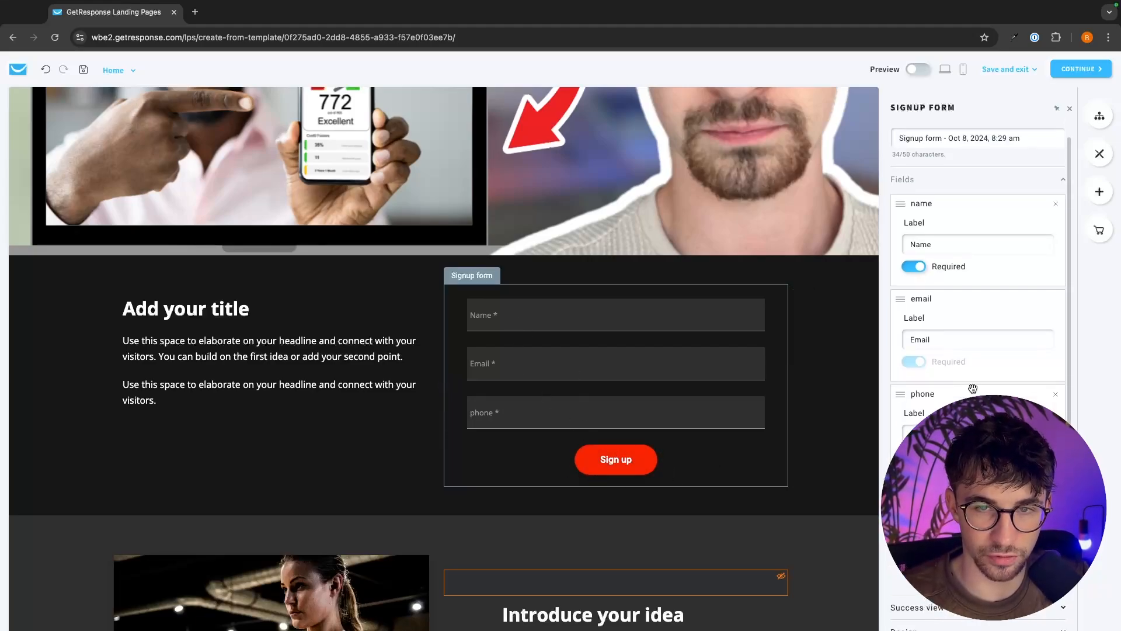
scroll(978, 233, "down", 1)
mouse_move(476, 289)
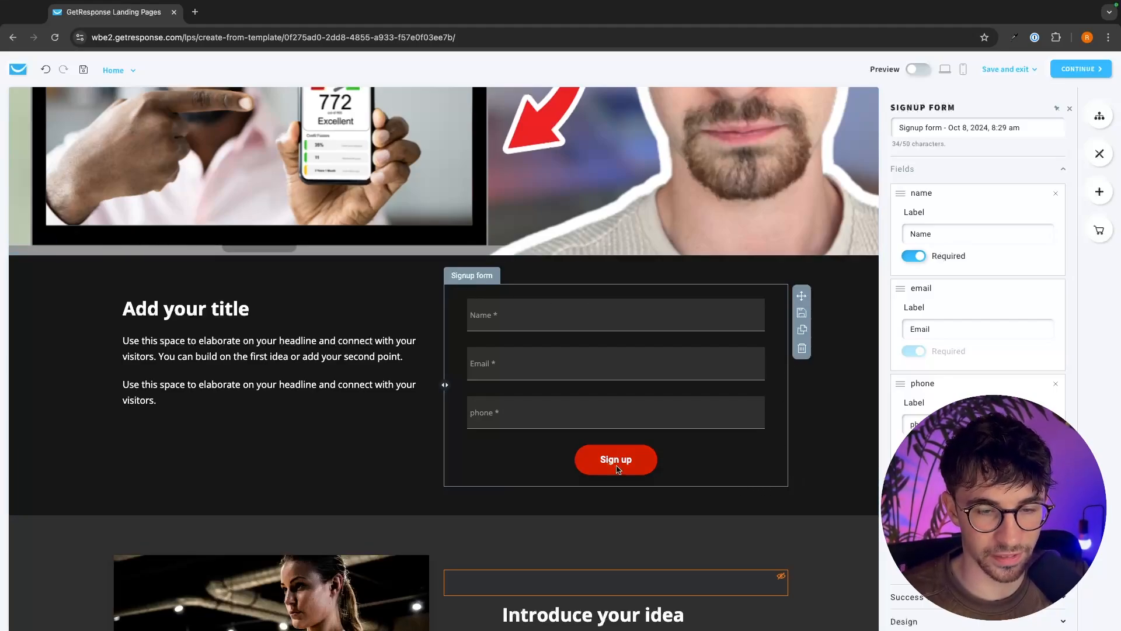
scroll(982, 388, "down", 5)
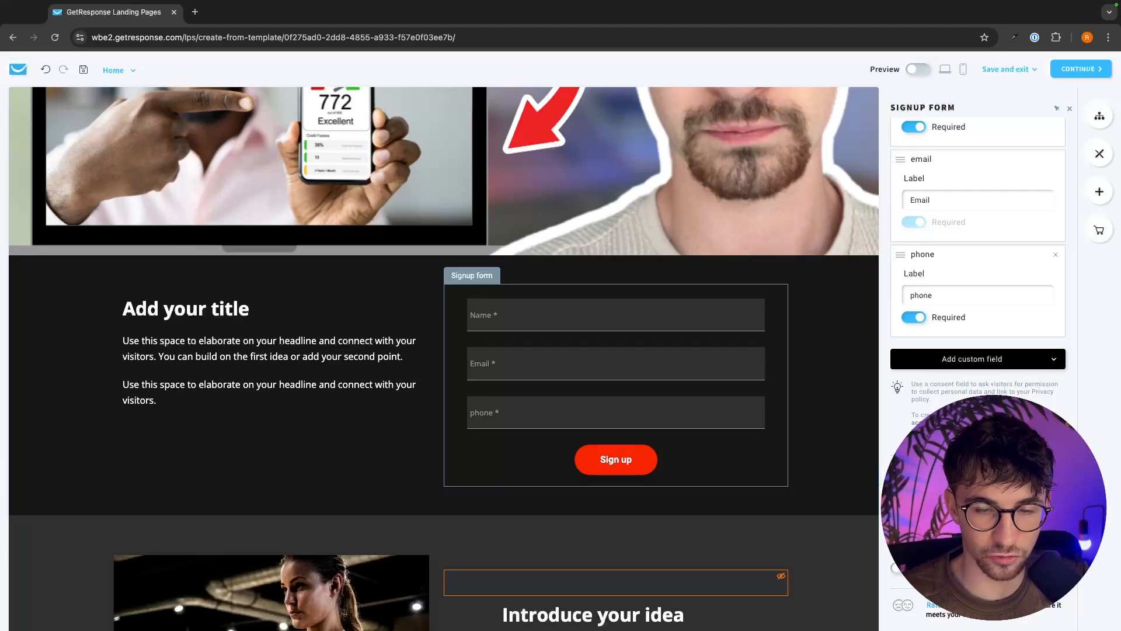
scroll(978, 263, "down", 5)
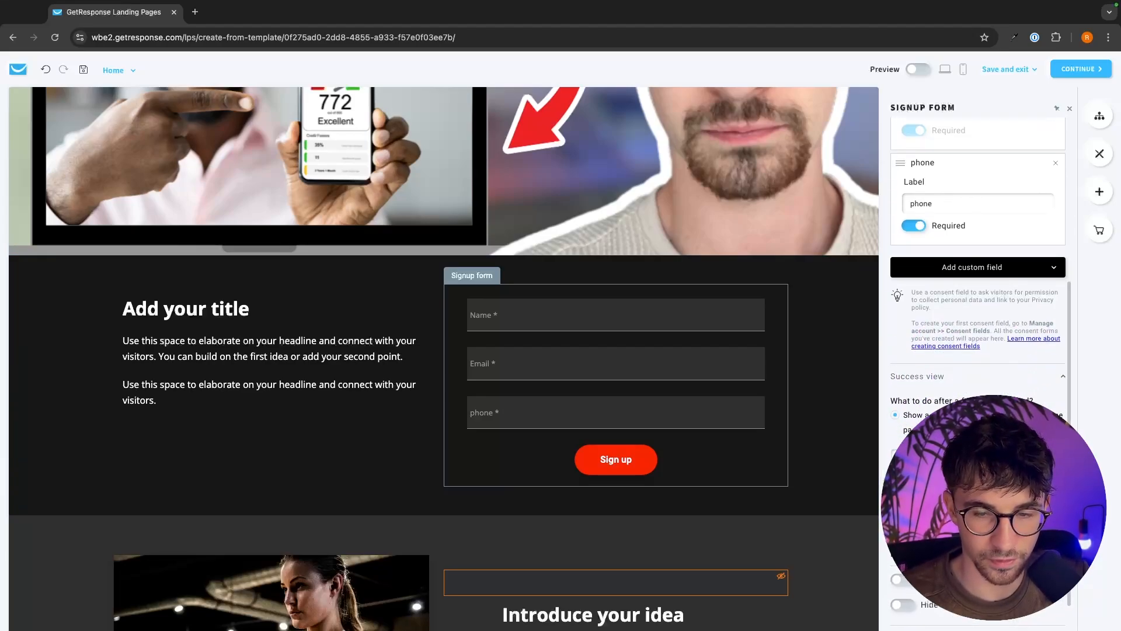
left_click_drag(886, 363, 1050, 372)
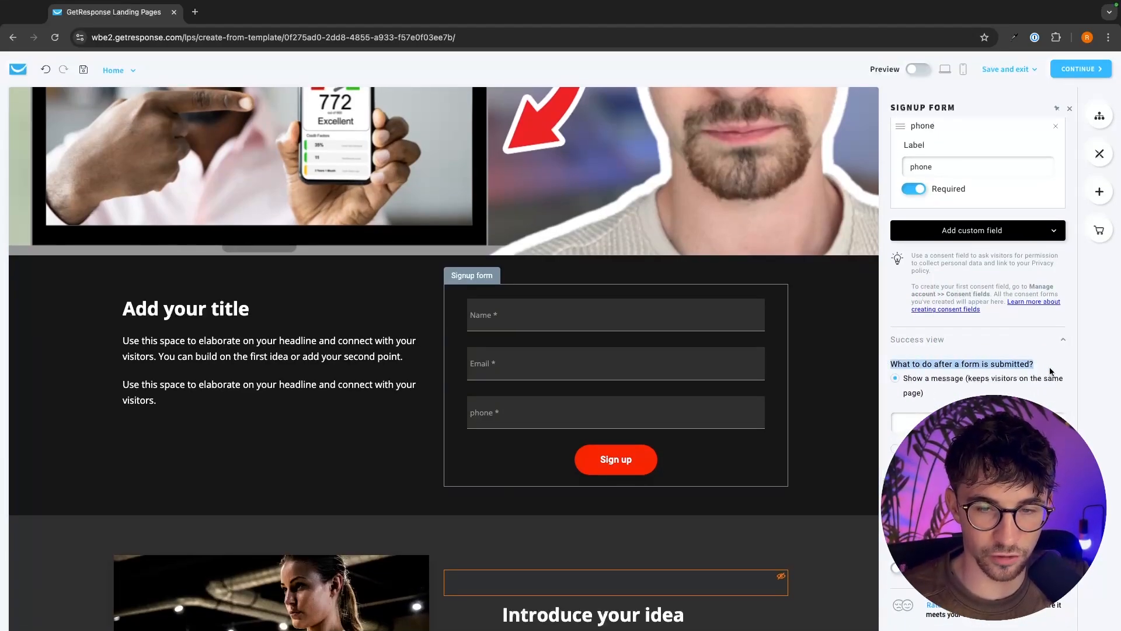
left_click(1050, 370)
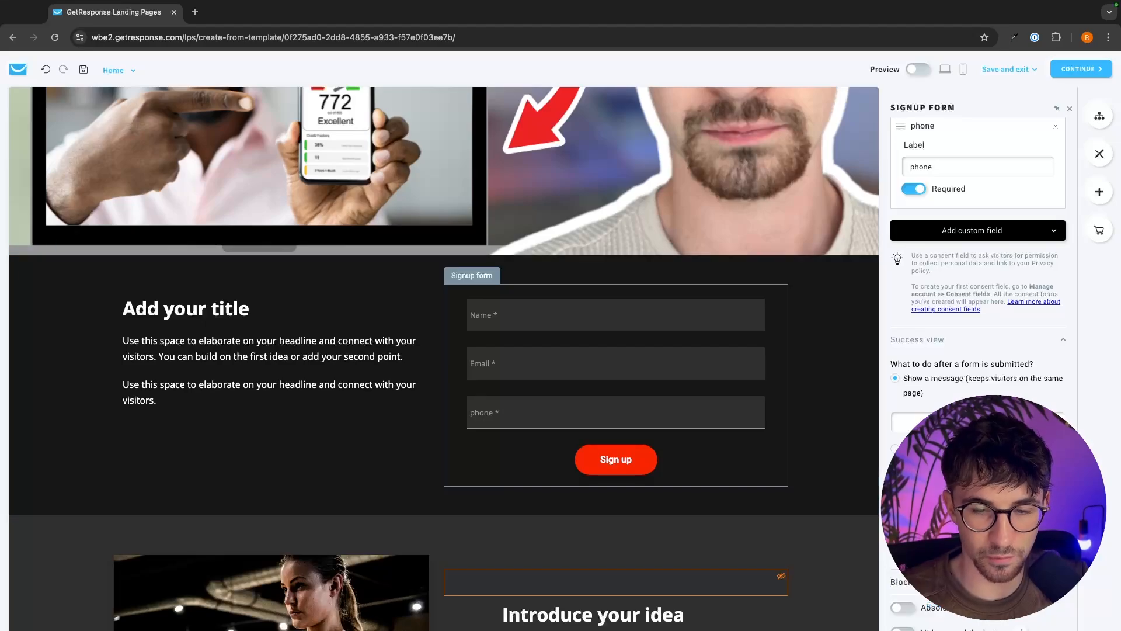
scroll(978, 263, "down", 2)
scroll(978, 263, "up", 5)
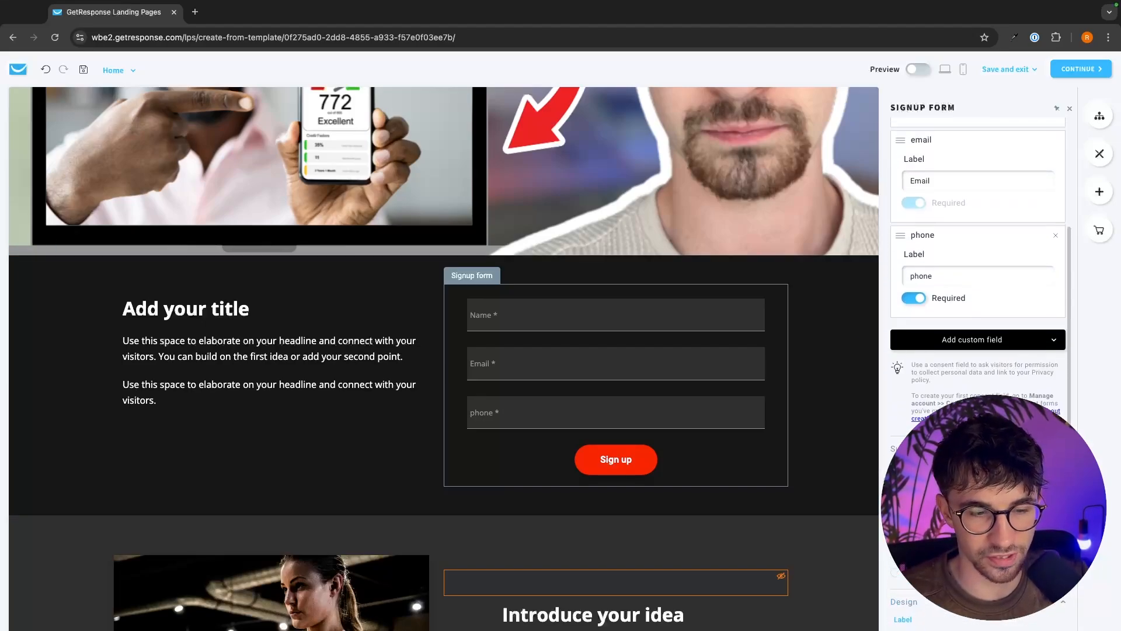
left_click(846, 370)
scroll(846, 370, "up", 8)
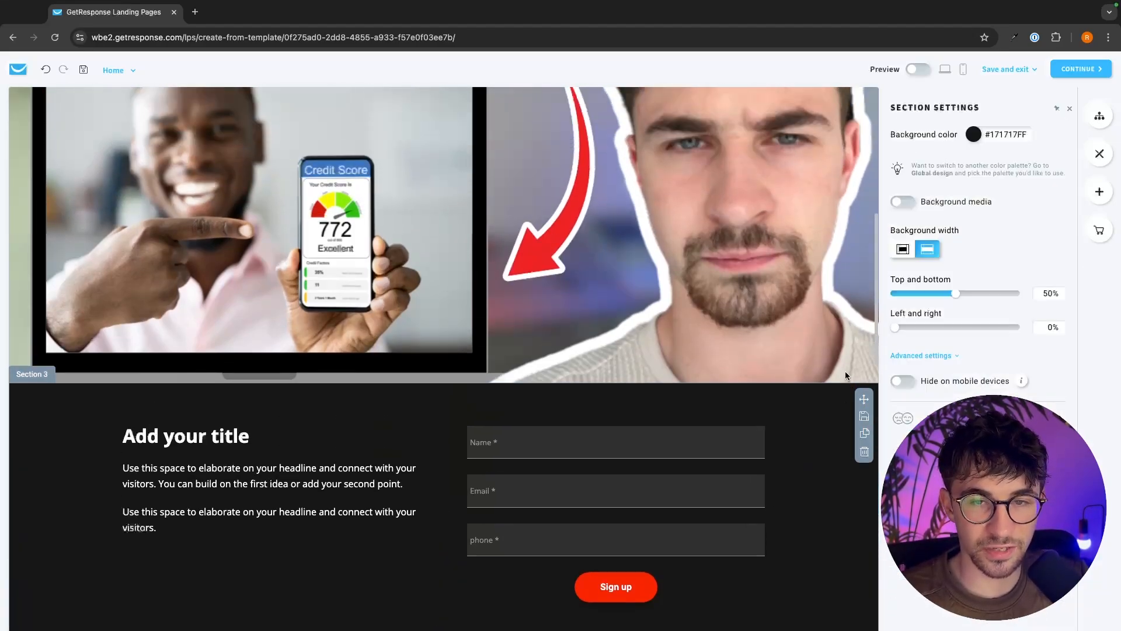
scroll(846, 375, "down", 8)
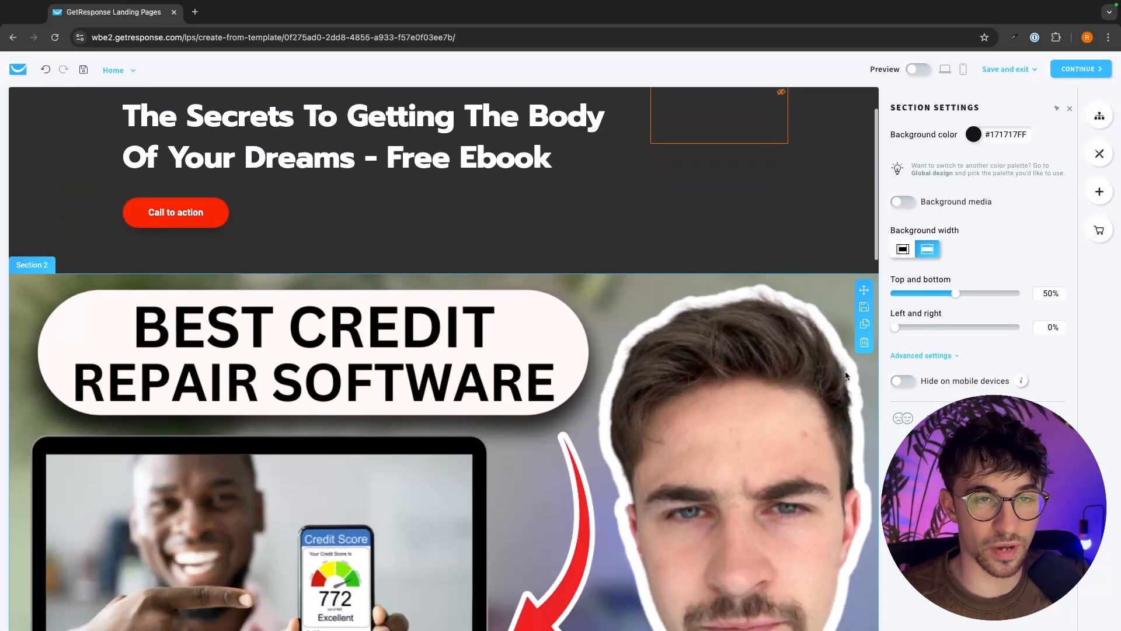
Step: Examine the title text beside the signup form, the photo and call-to-action button below it, and the header section's settings
scroll(846, 372, "down", 3)
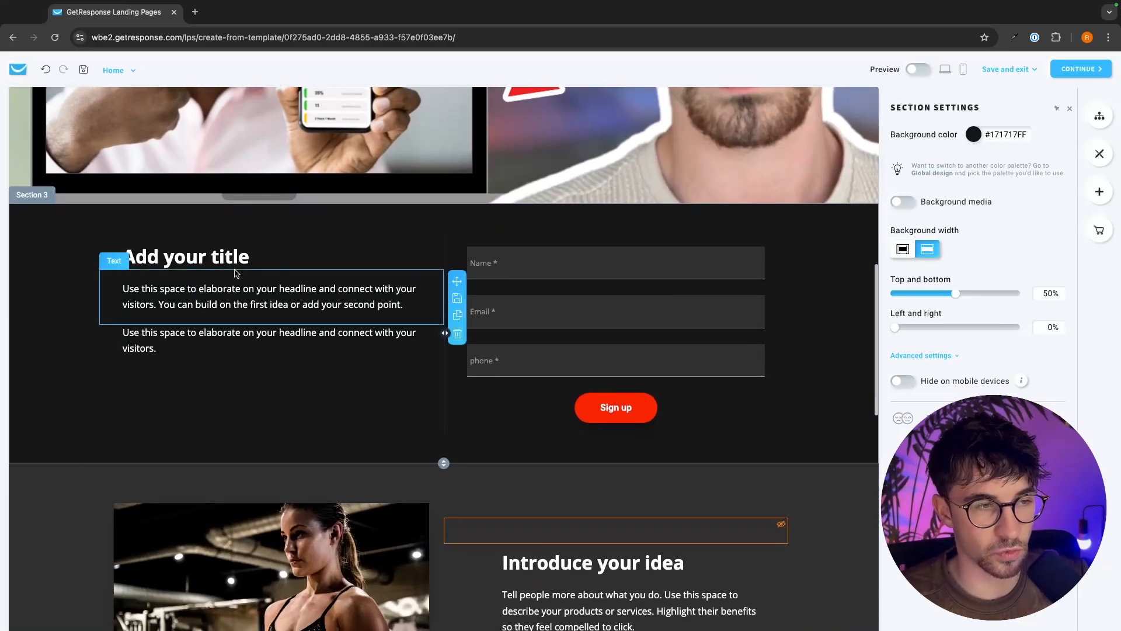
double_click(202, 258)
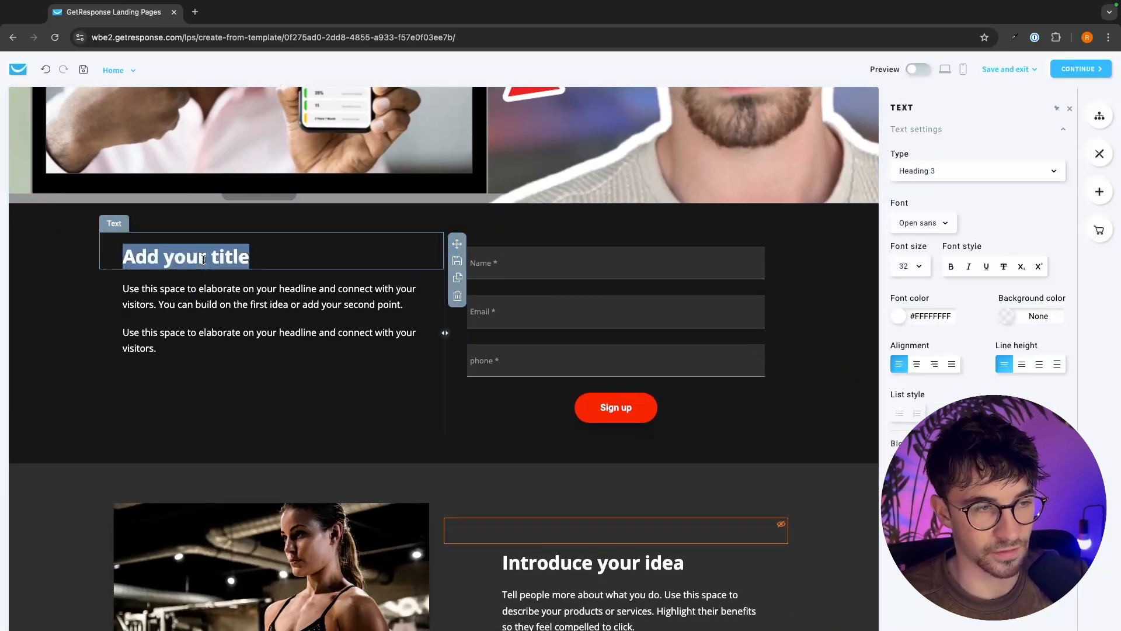
scroll(287, 316, "down", 4)
left_click(286, 320)
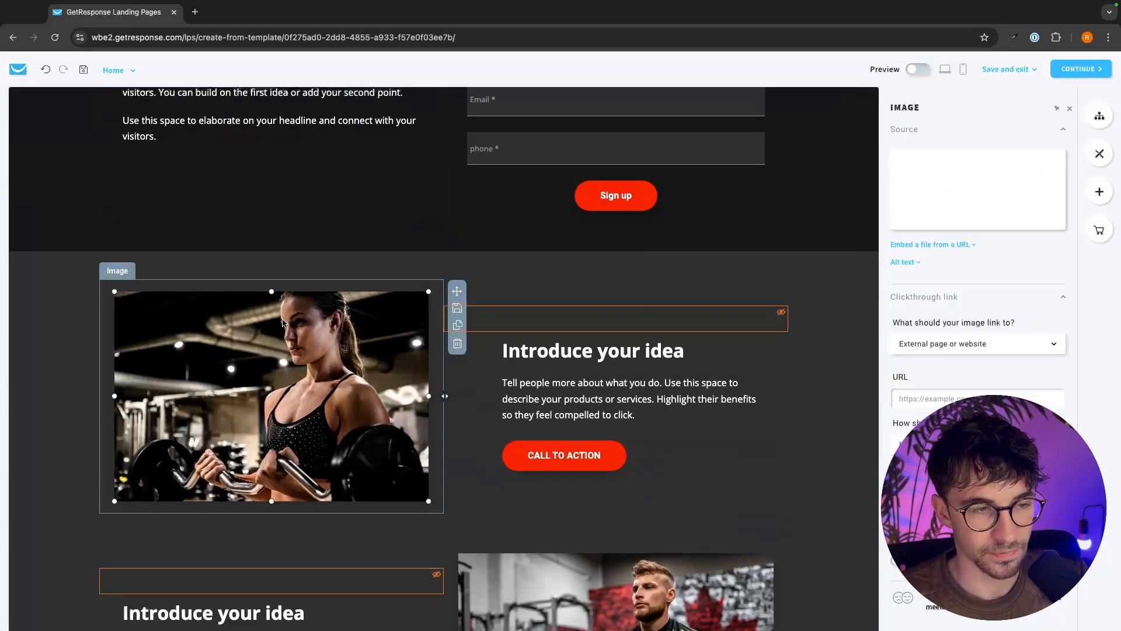
left_click(551, 454)
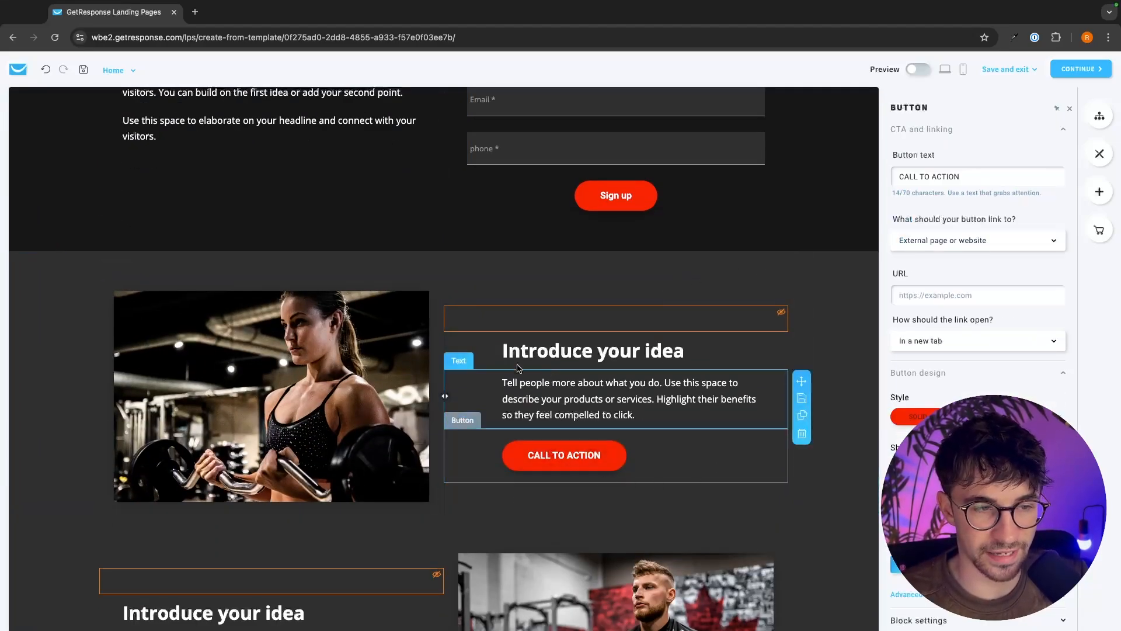
left_click(368, 368)
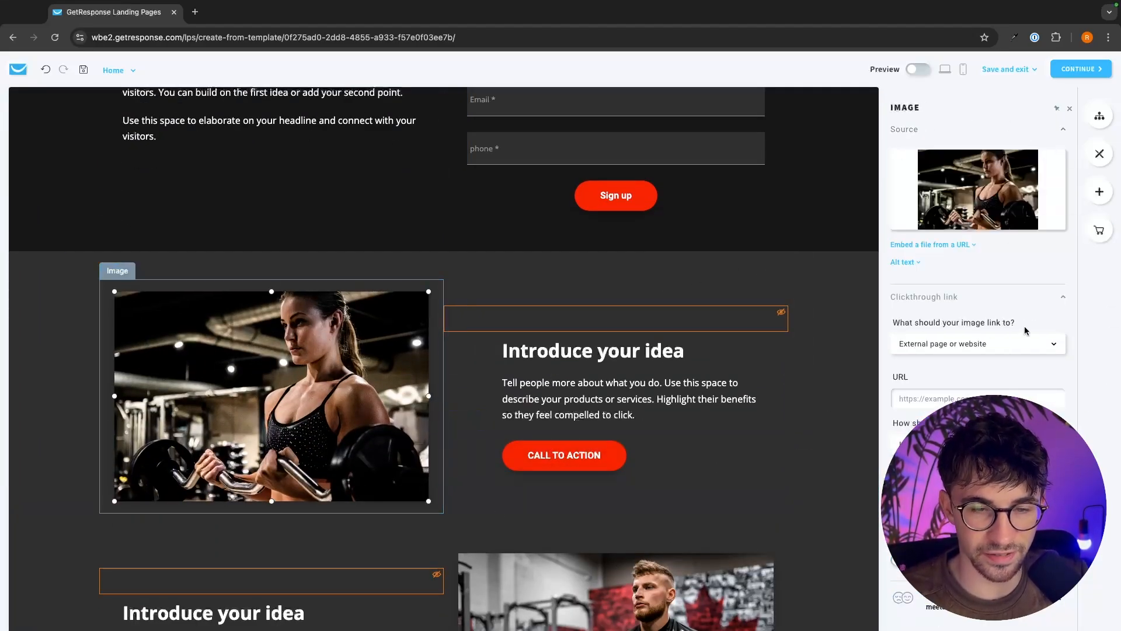
left_click(839, 303)
scroll(839, 306, "up", 5)
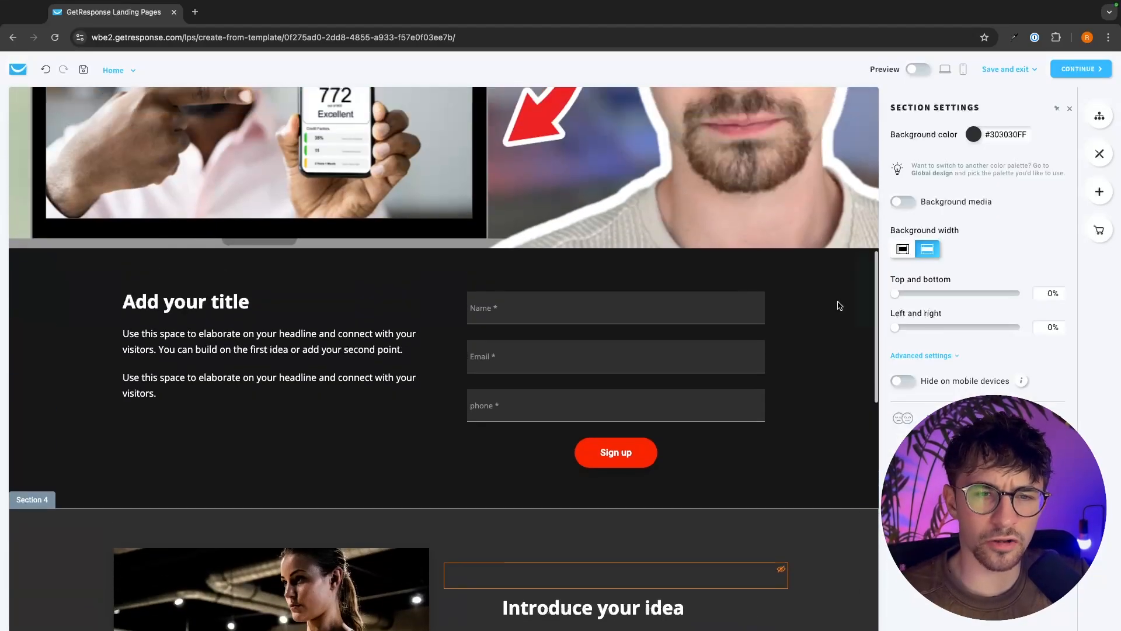
scroll(839, 305, "up", 8)
left_click(768, 322)
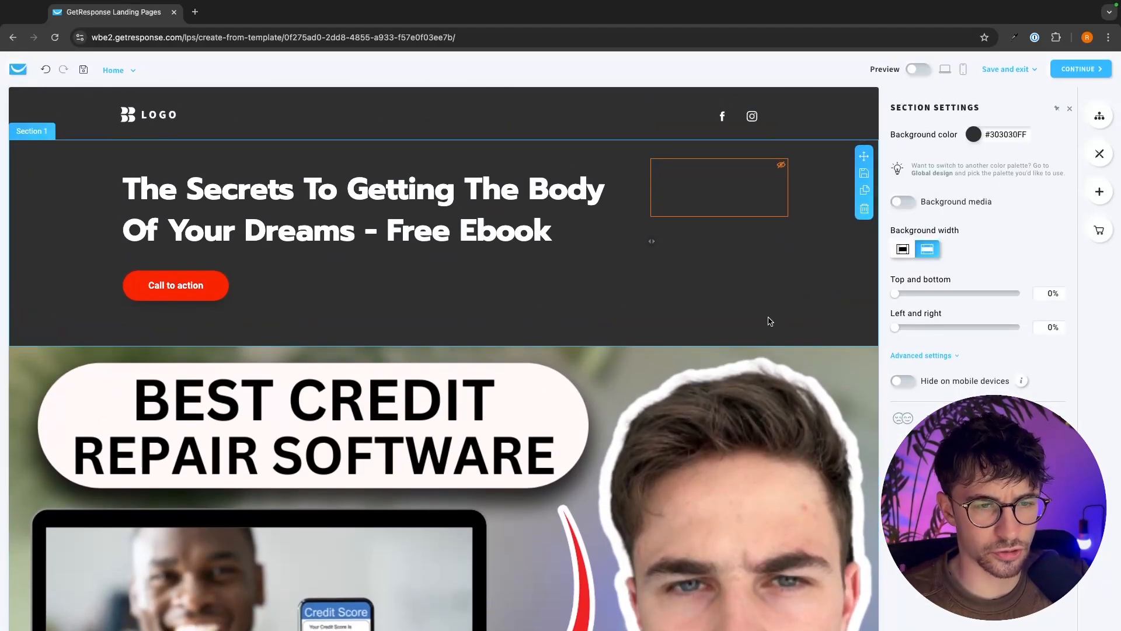
Step: Delete the section below the signup form that shows the woman lifting a barbell
scroll(768, 321, "down", 15)
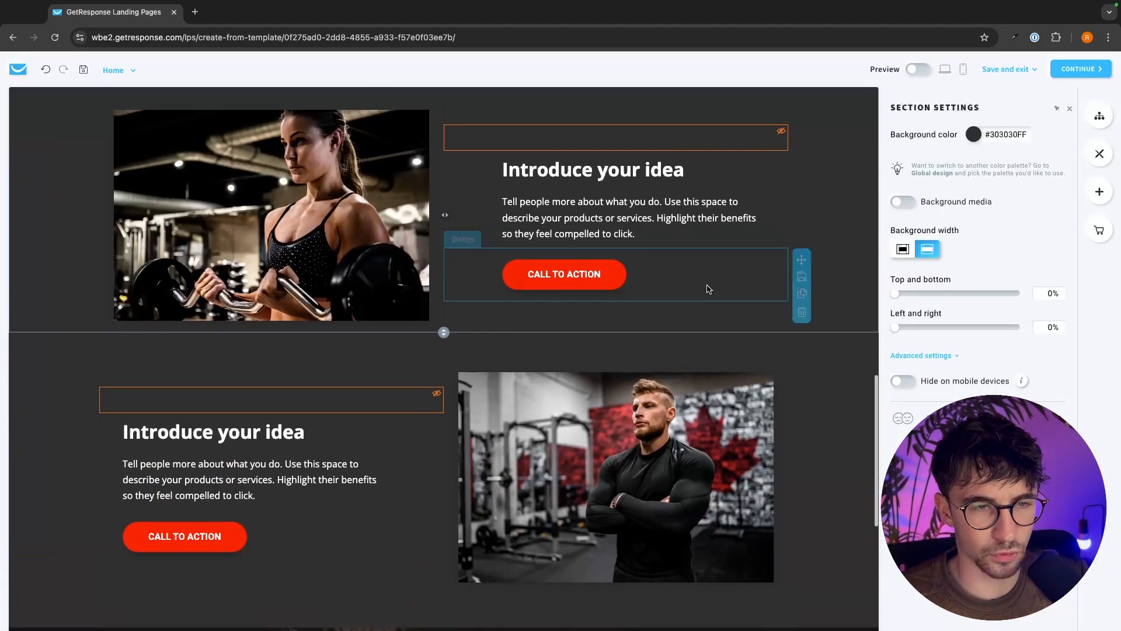
scroll(708, 289, "up", 2)
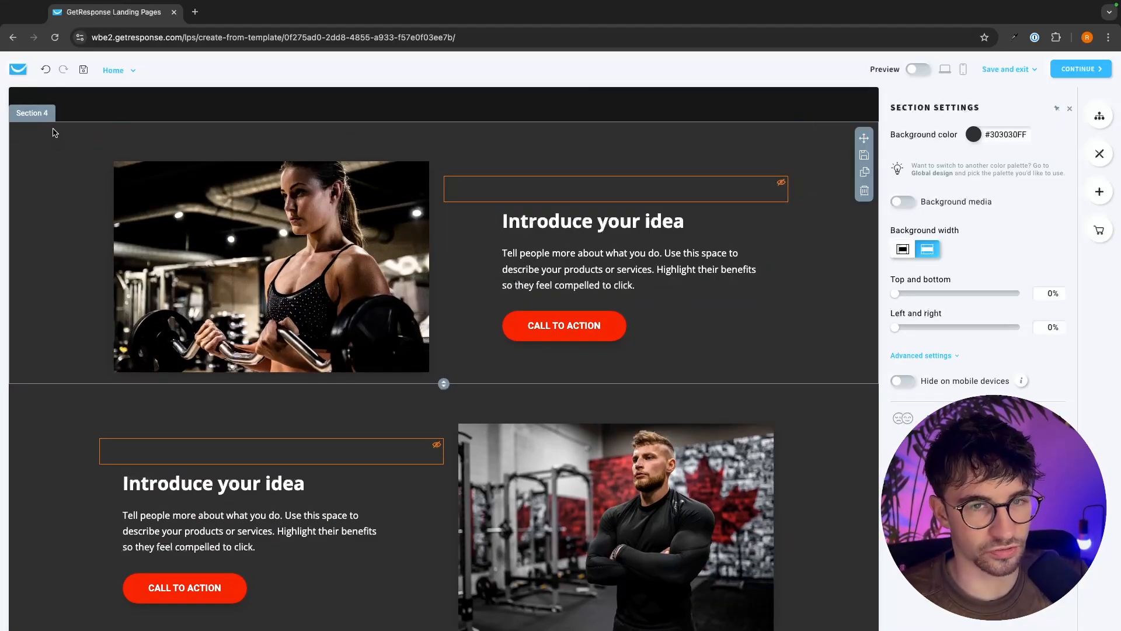
left_click(864, 193)
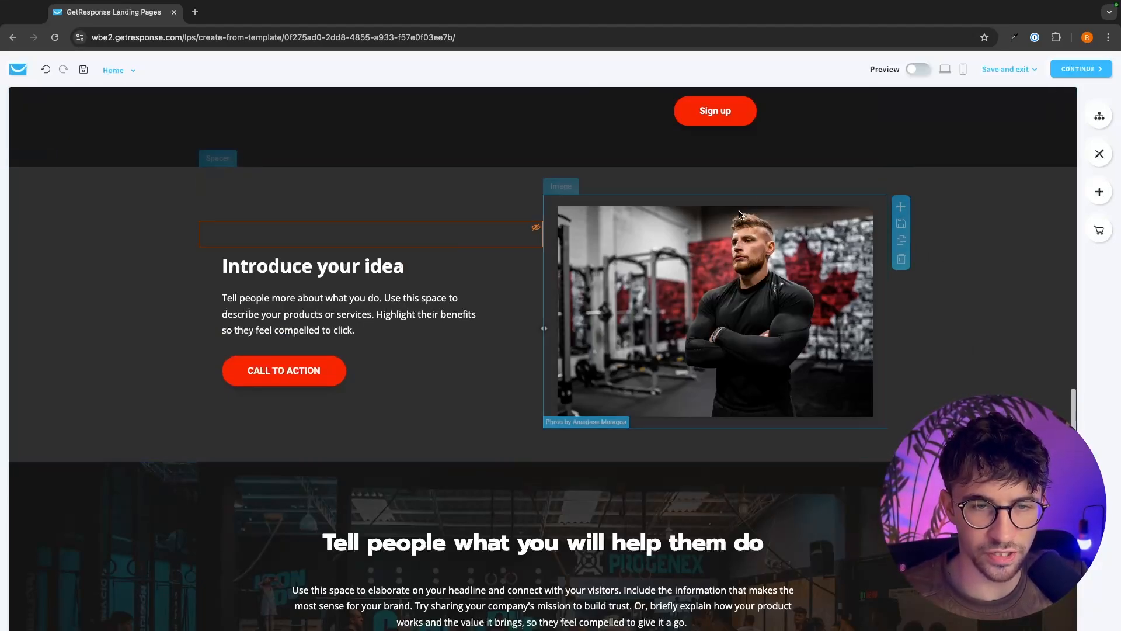
Step: Replace the photo beside "Introduce your idea" with a new image element showing the shirtless man lifting a barbell from My websites
left_click(737, 234)
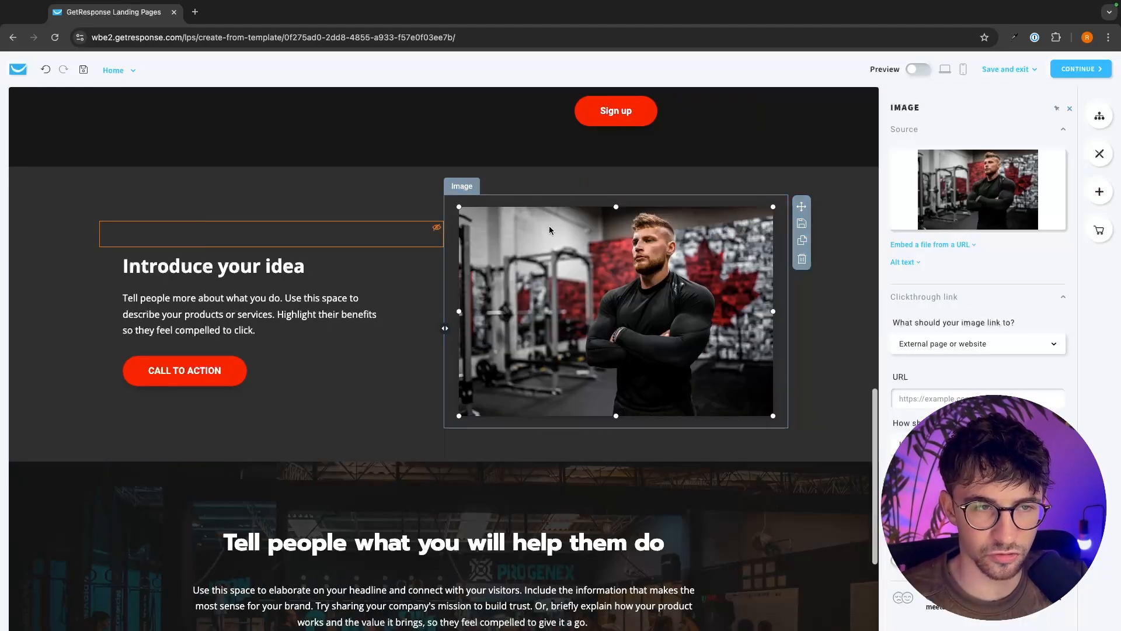
left_click(802, 259)
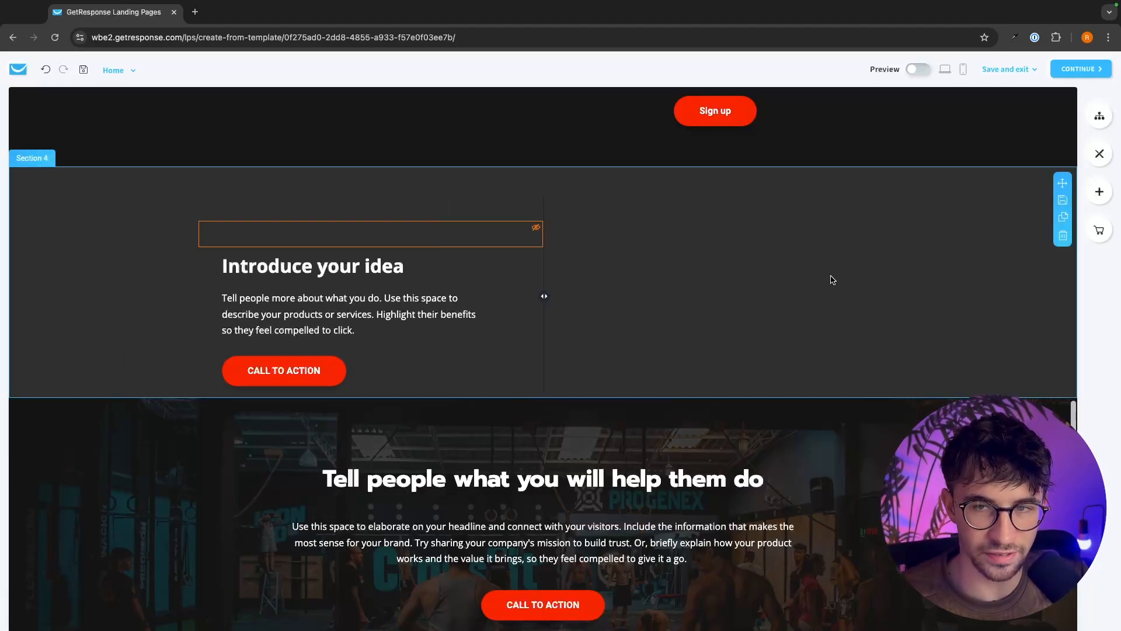
scroll(833, 280, "up", 3)
scroll(777, 374, "down", 1)
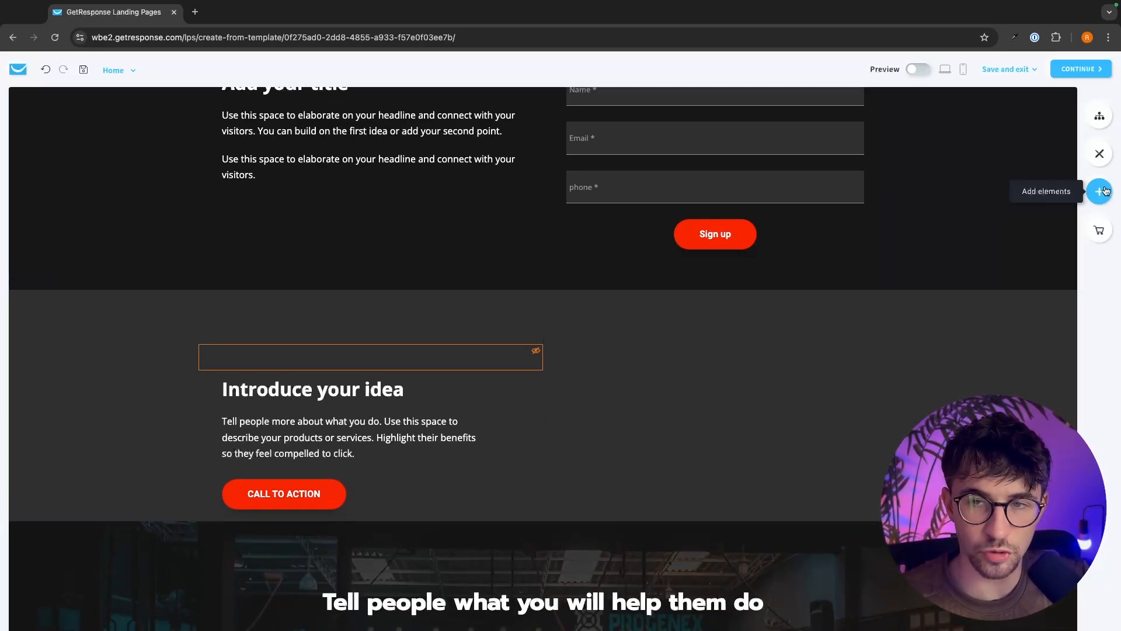
left_click(1100, 192)
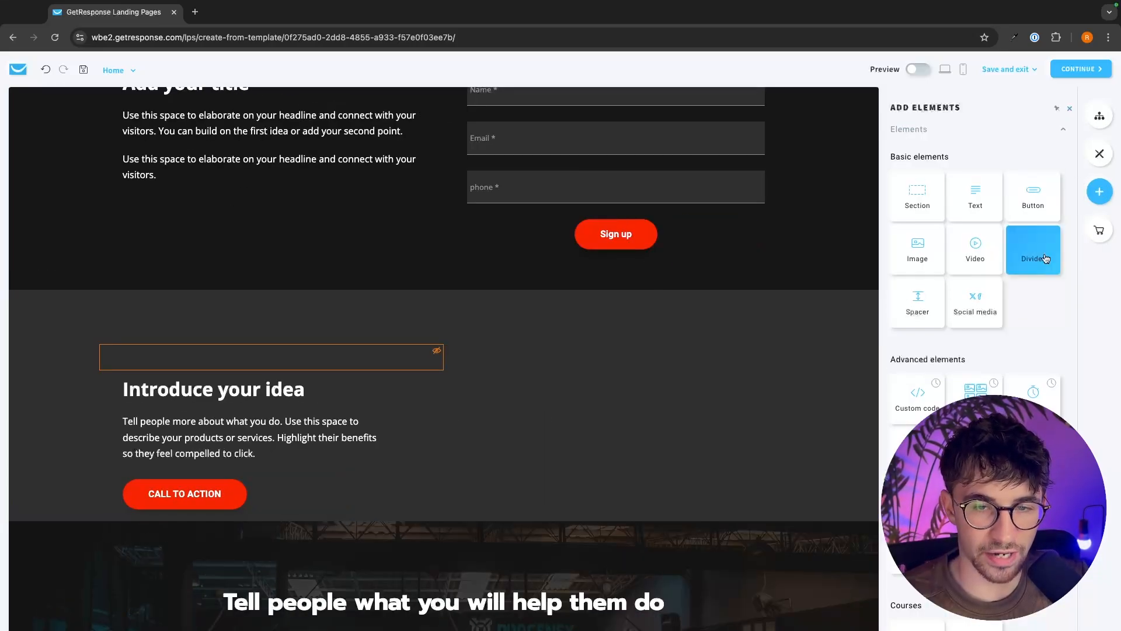
scroll(1003, 296, "down", 3)
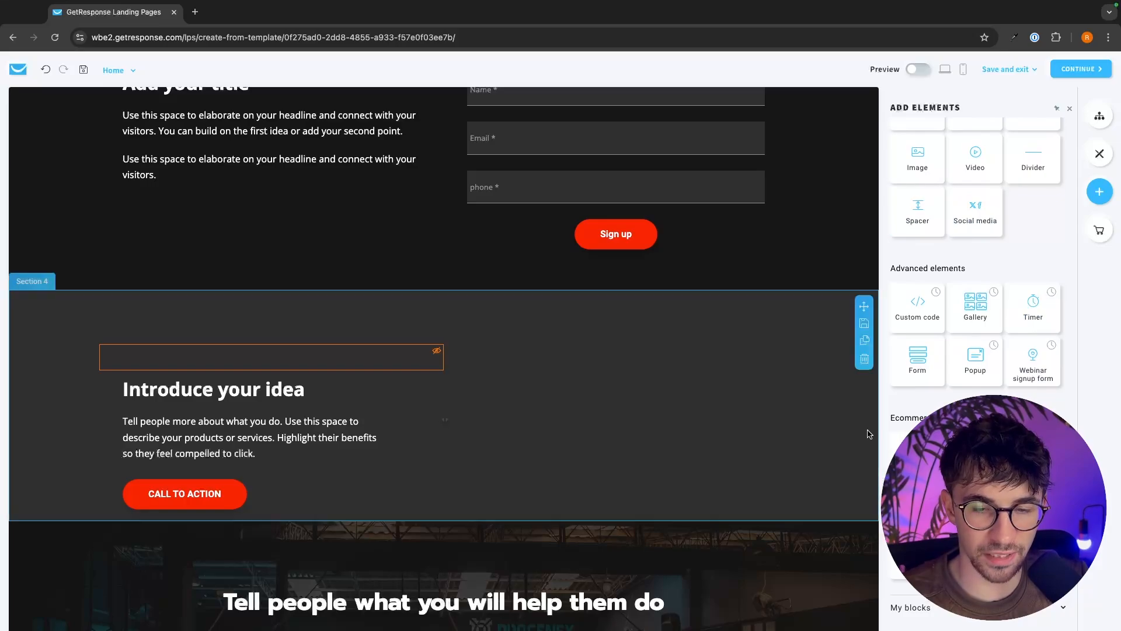
scroll(1011, 368, "up", 1)
scroll(1011, 368, "up", 2)
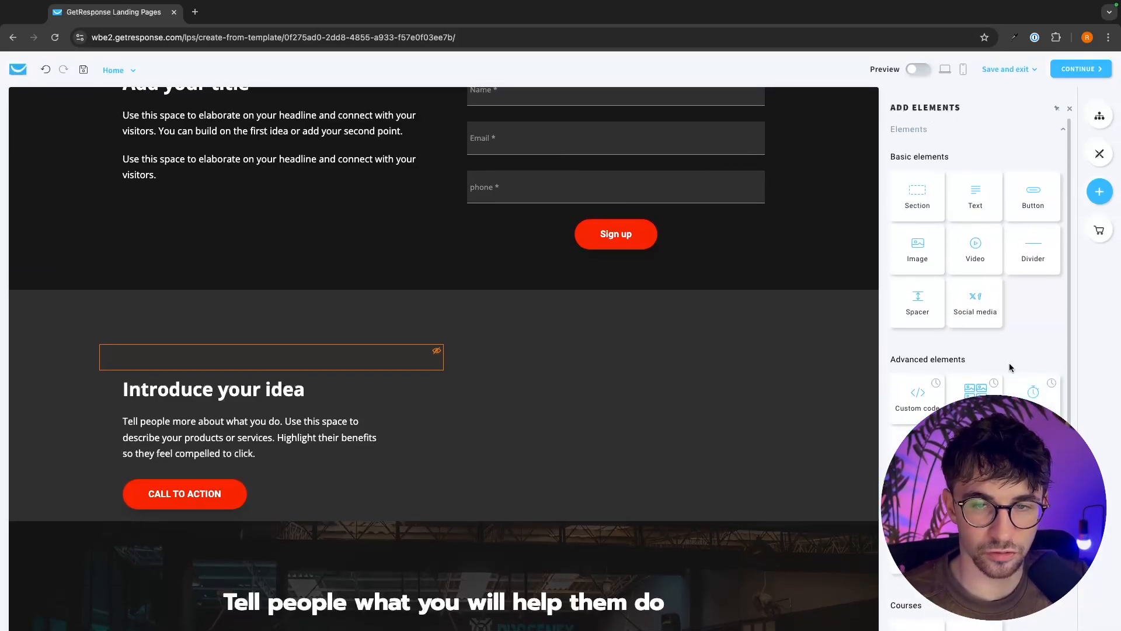
left_click_drag(923, 244, 682, 377)
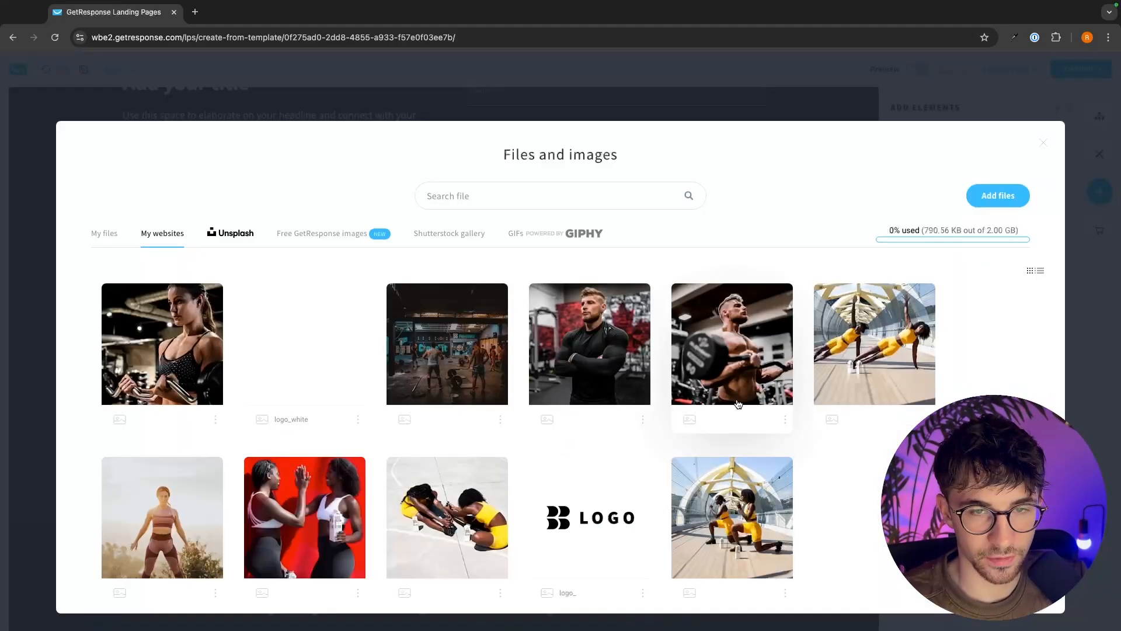
left_click(728, 344)
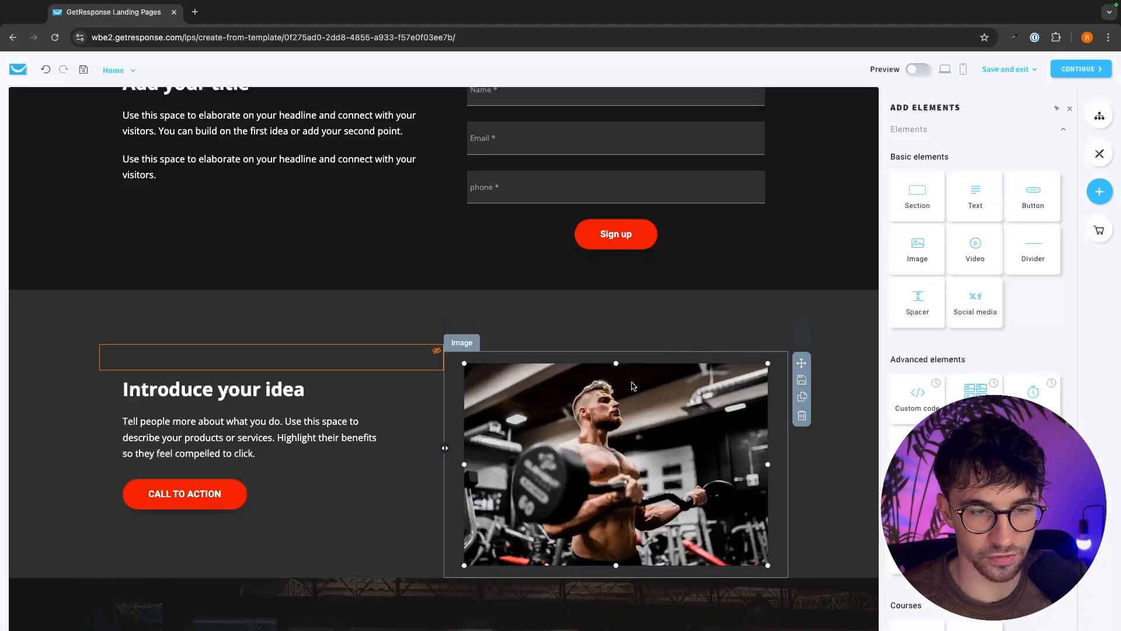
scroll(705, 378, "down", 1)
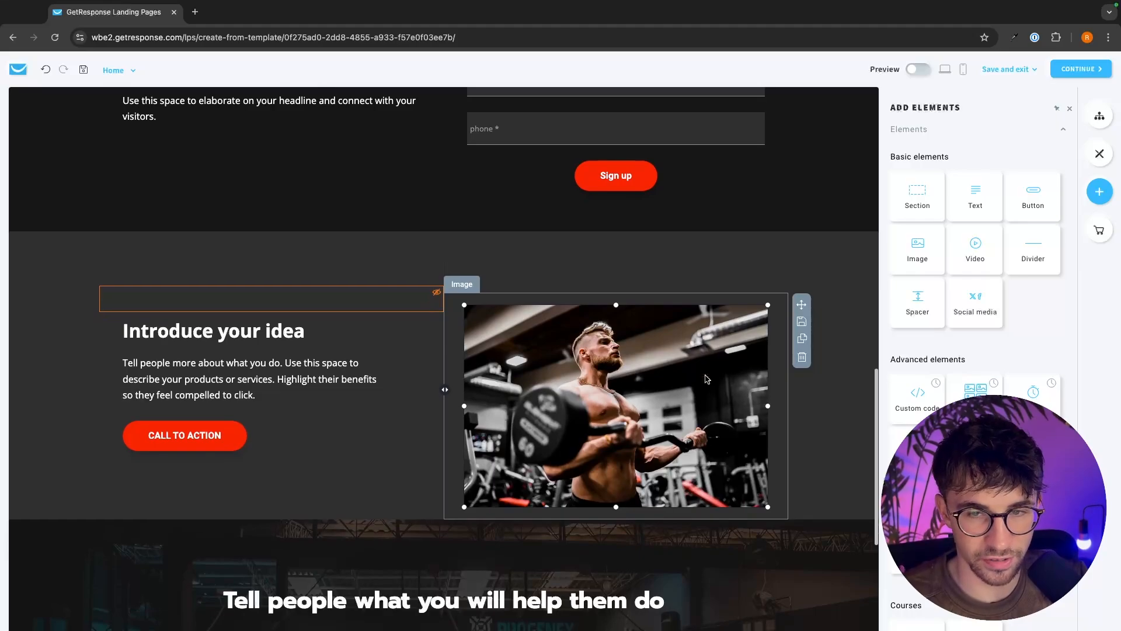
Step: Add a social media element with follow icons beneath the call-to-action button in the header section
scroll(705, 378, "up", 12)
scroll(705, 379, "up", 3)
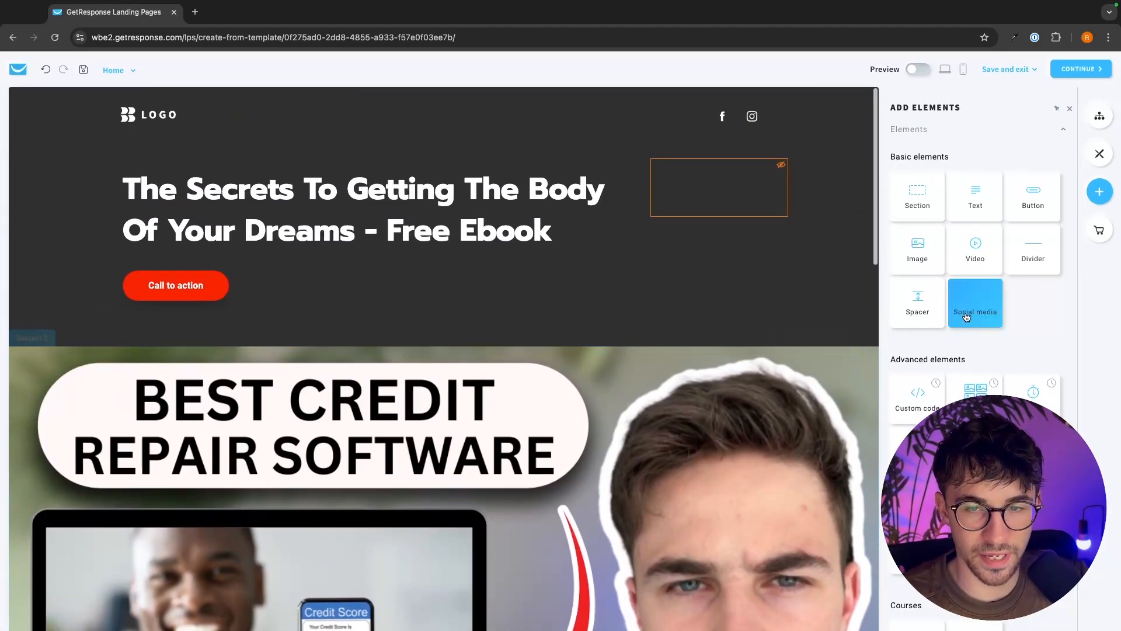
left_click_drag(973, 300, 485, 326)
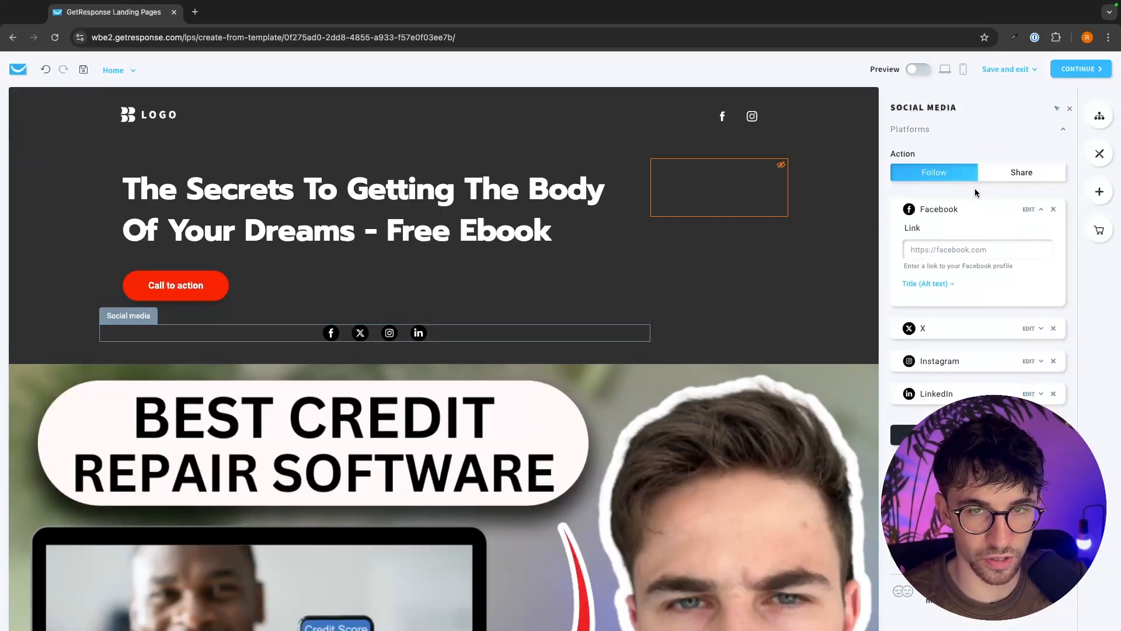
left_click(823, 282)
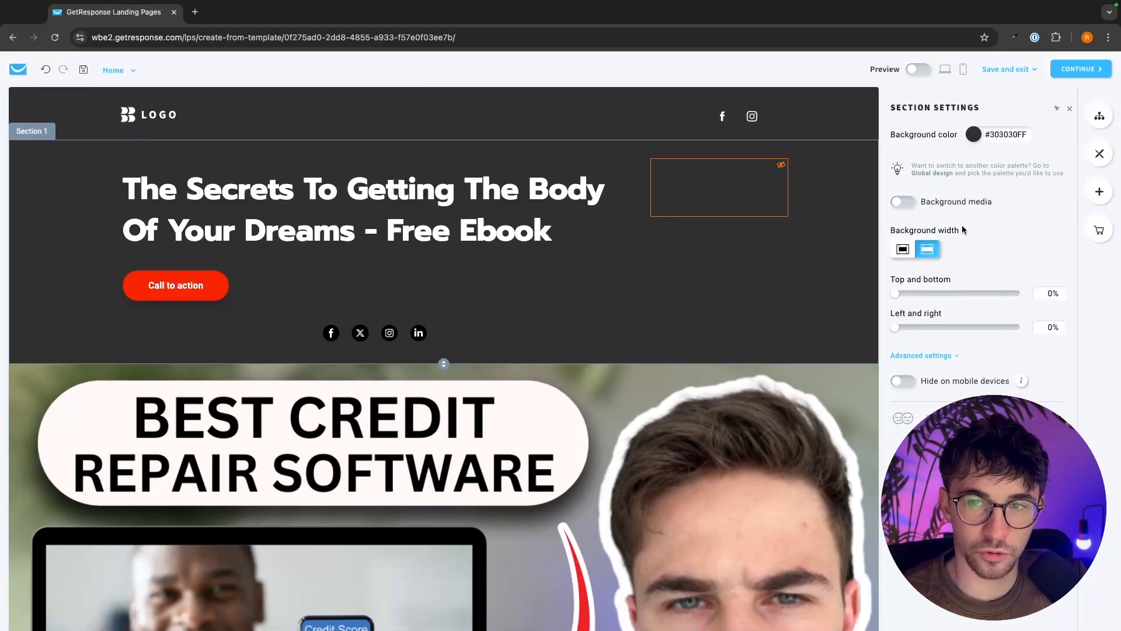
Step: Review the Not Found page's 404 heading and the Thank You page's heading, message and testimonial texts
left_click(1105, 118)
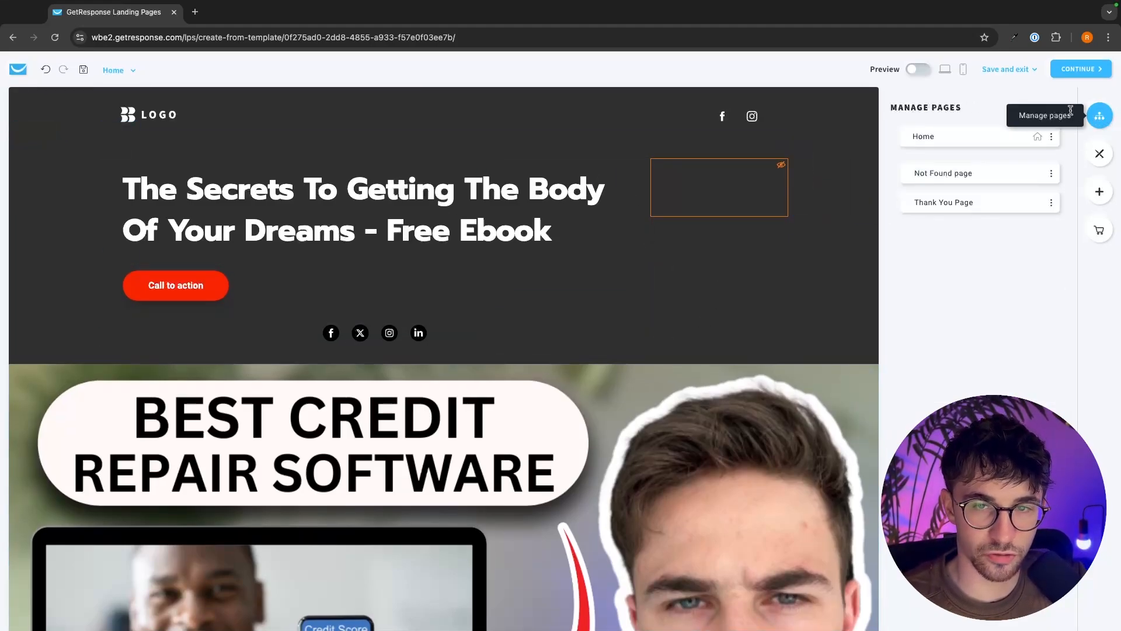
left_click(941, 174)
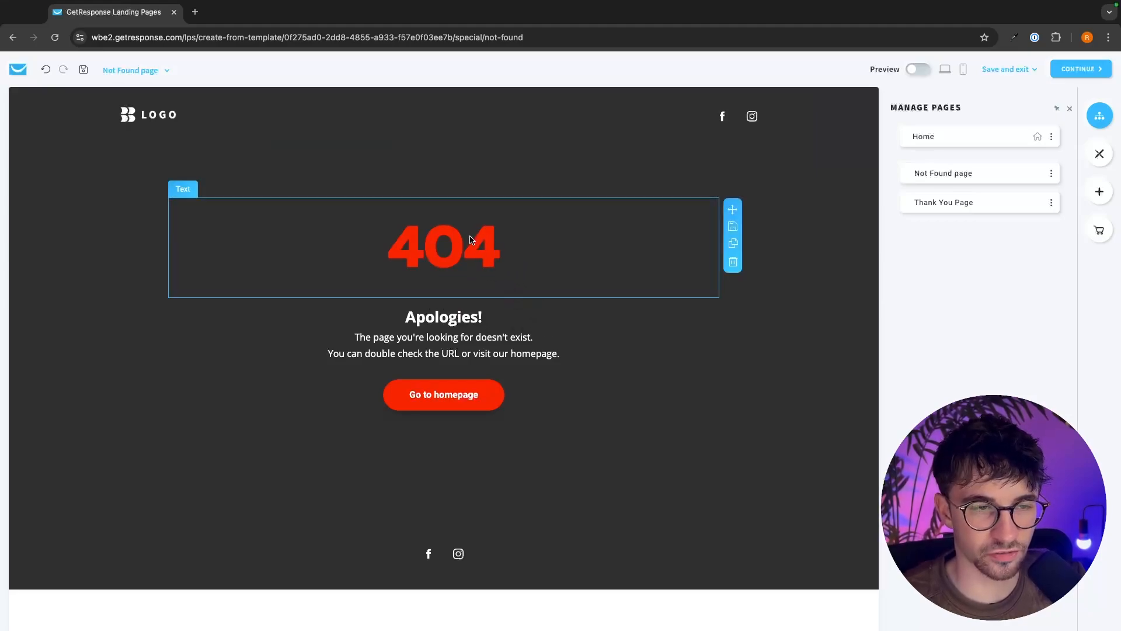
left_click(441, 238)
double_click(435, 233)
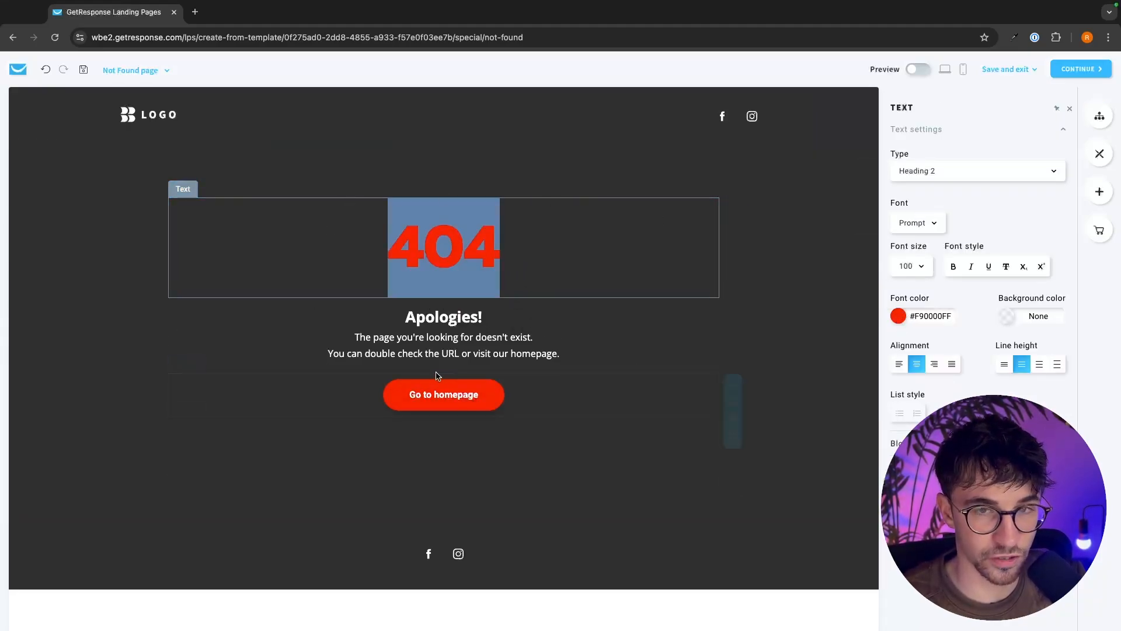
left_click(1099, 115)
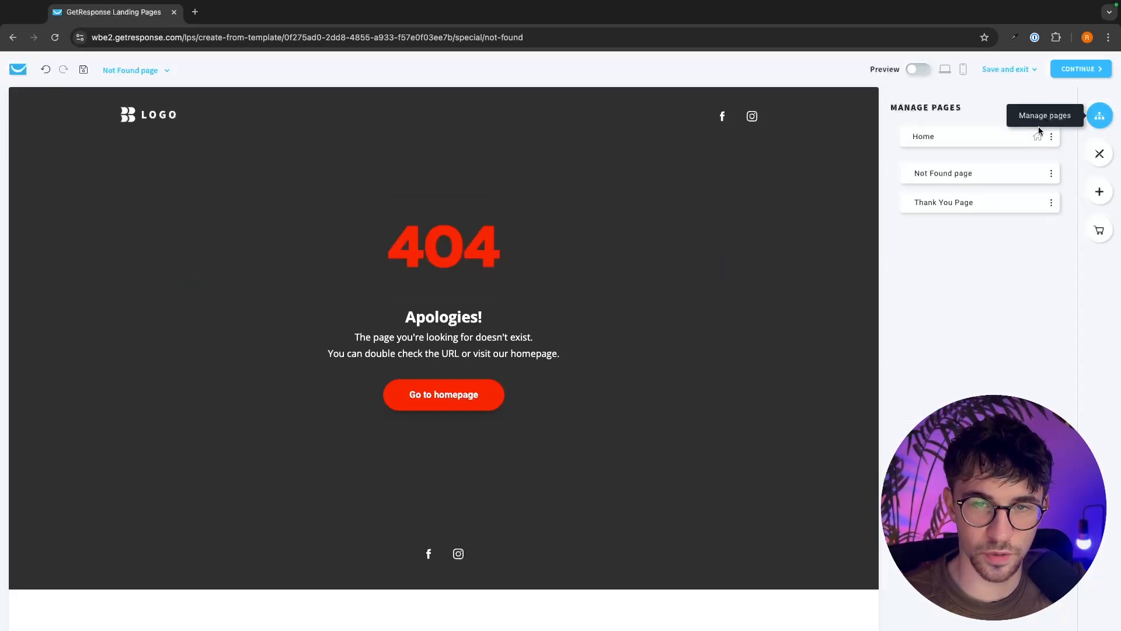
left_click(971, 203)
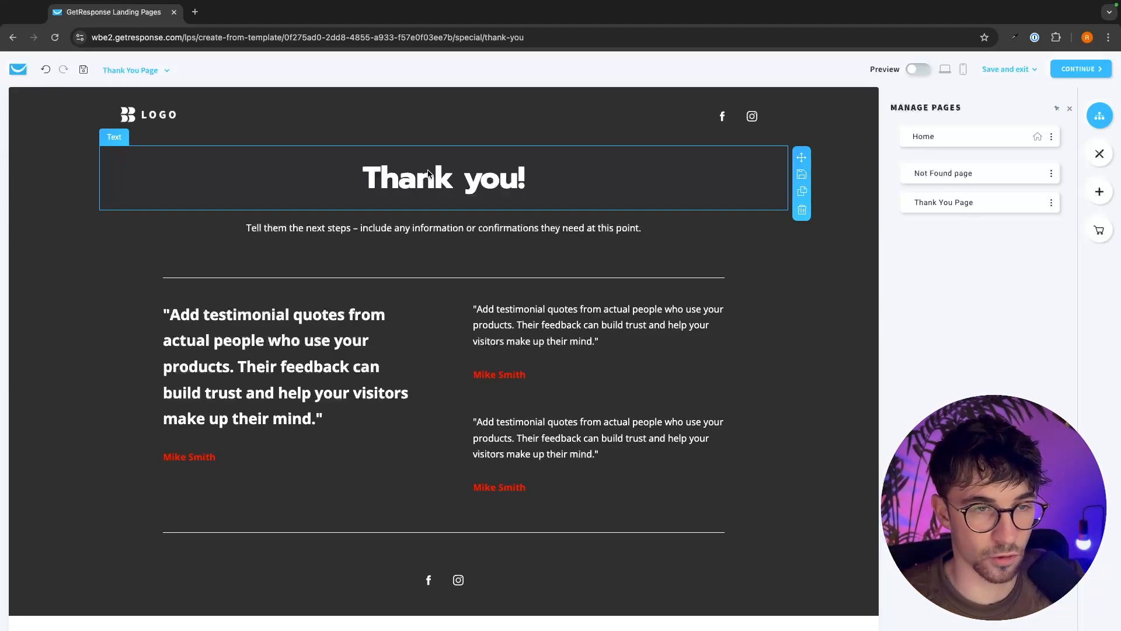
double_click(398, 171)
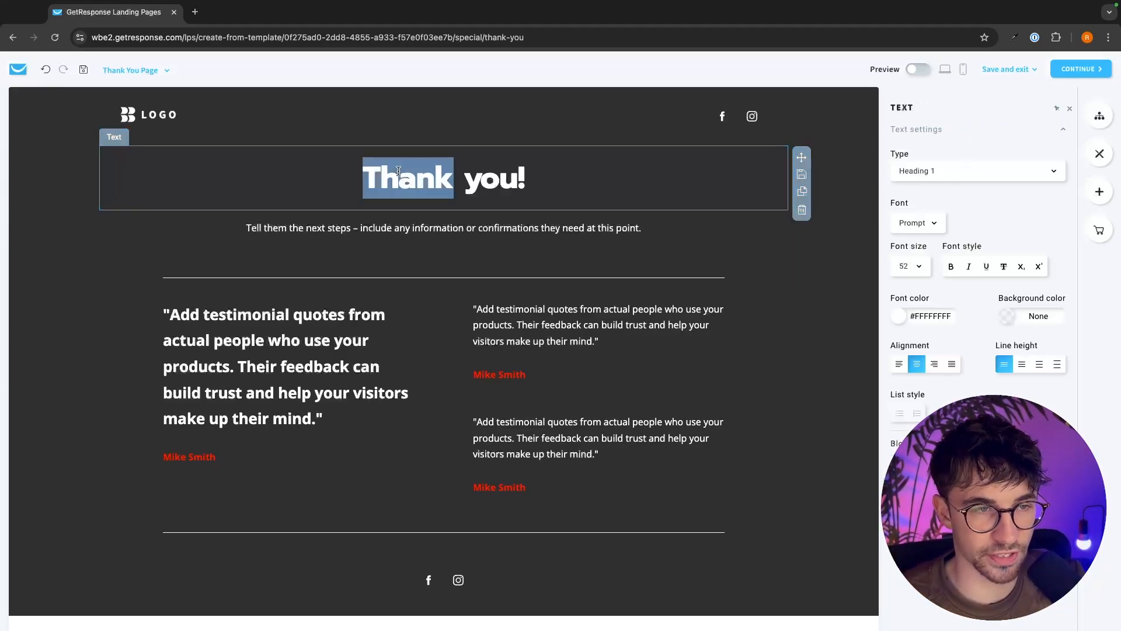
double_click(381, 228)
left_click(405, 306)
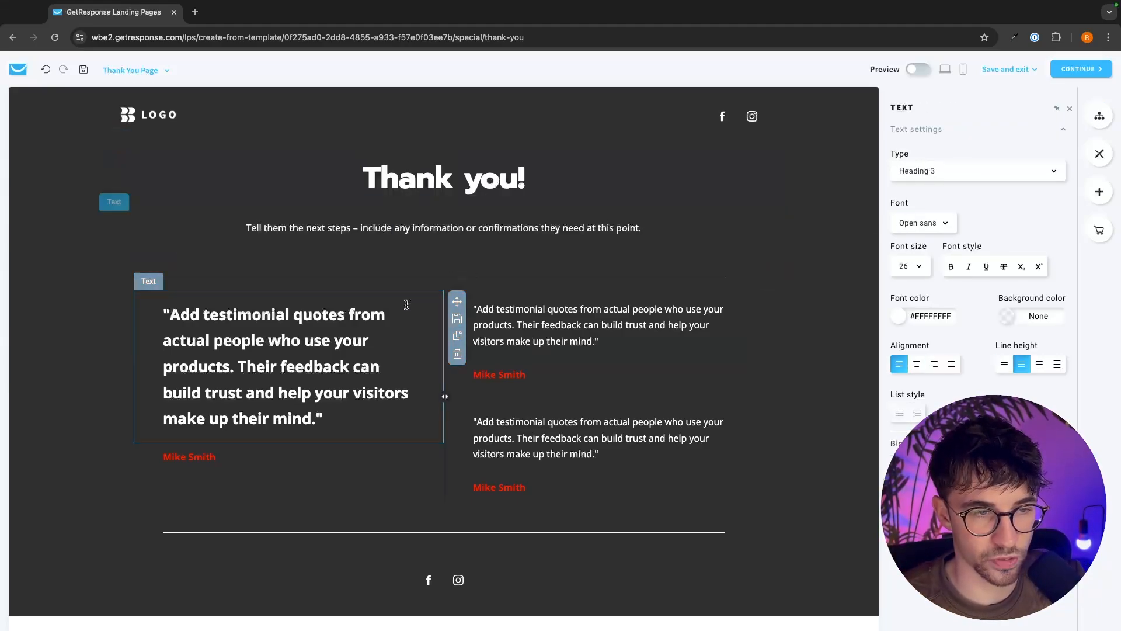
left_click(525, 311)
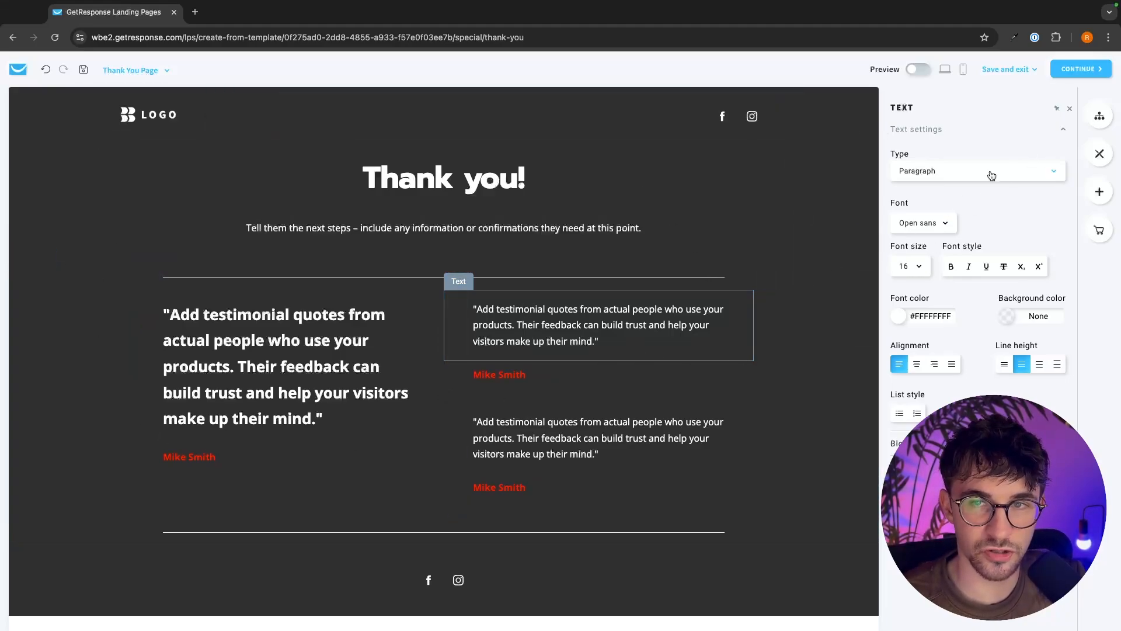
Step: Continue to the landing page settings and rename the page from its template name to "Personal Training landing page"
left_click(1072, 66)
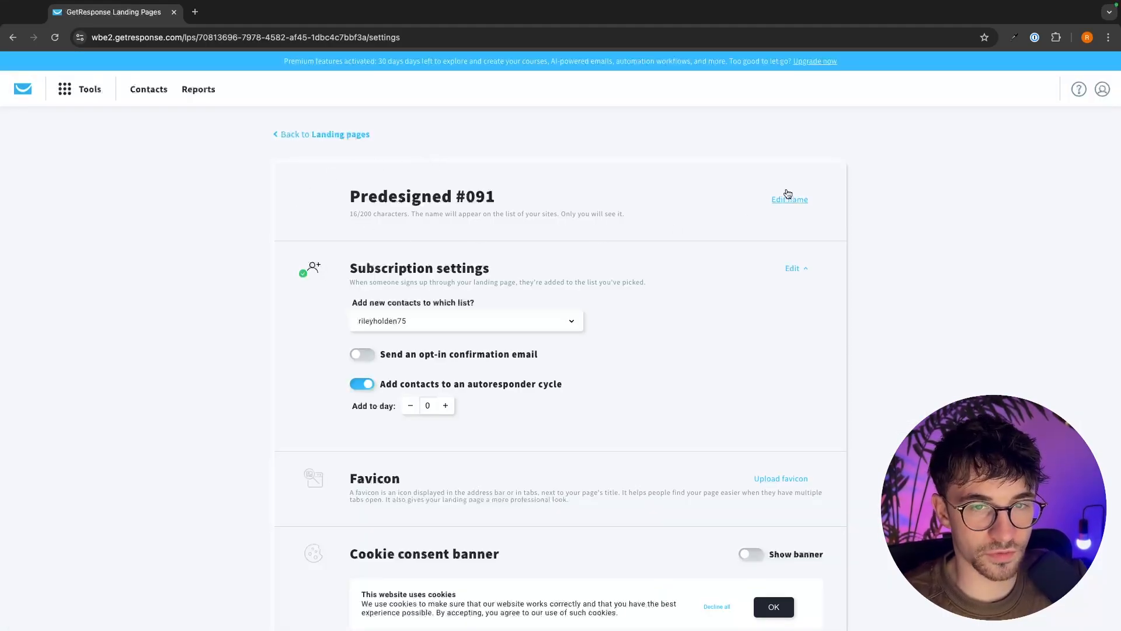
left_click(788, 199)
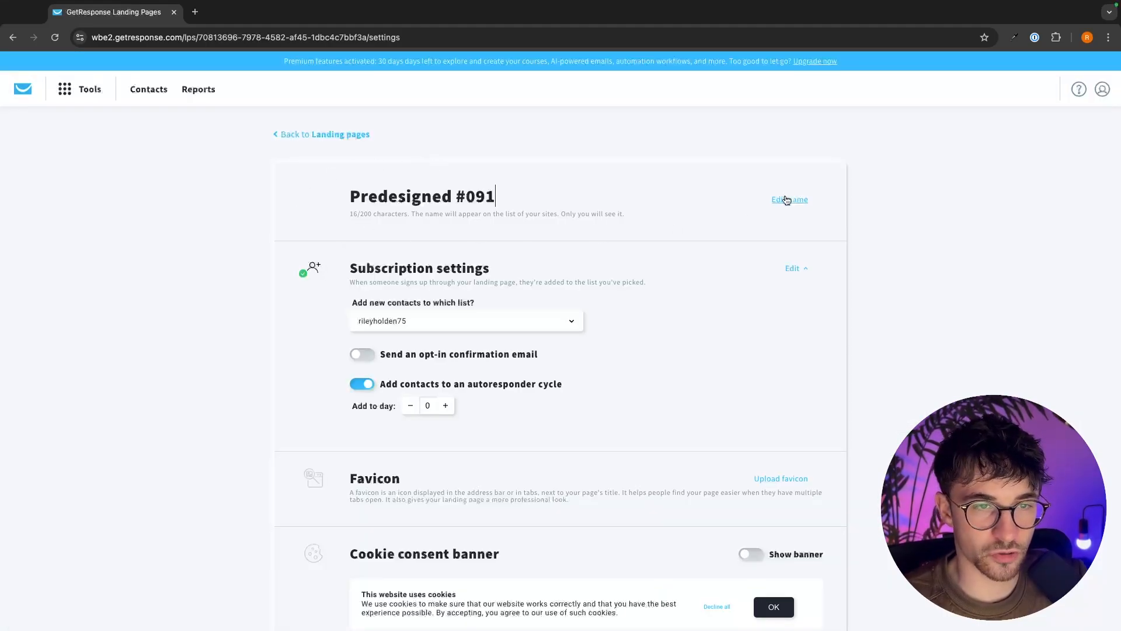
left_click_drag(521, 181, 349, 196)
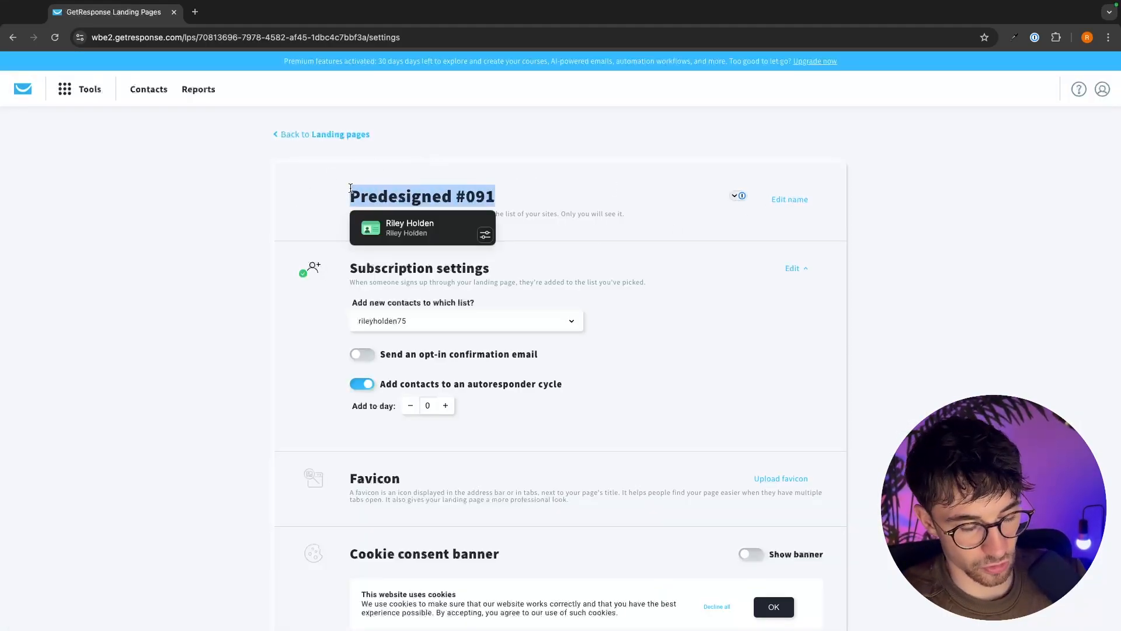
type("Personal Traini")
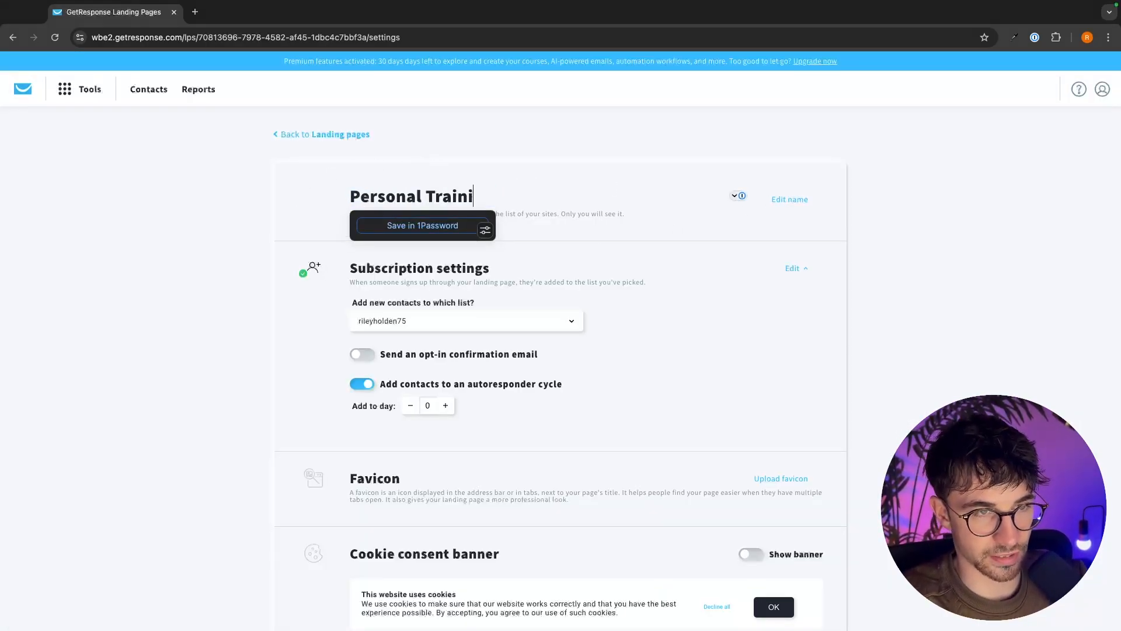
type("ng Landing apge")
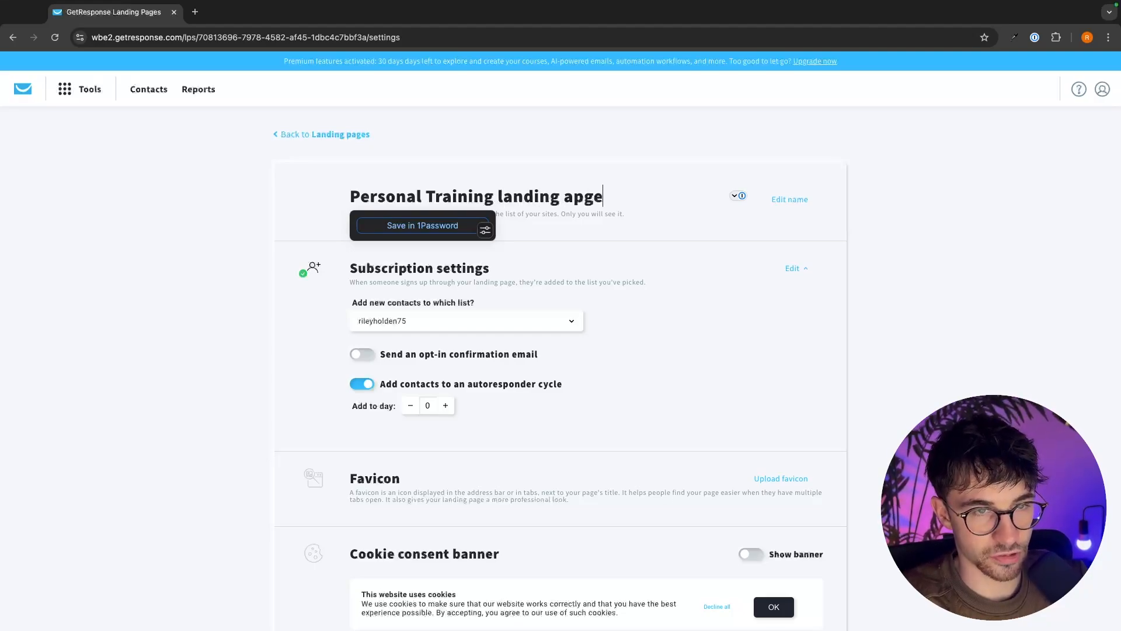
key("BackSpace")
key("BackSpace")
key("BackSpace")
key("BackSpace")
key("BackSpace")
type("page")
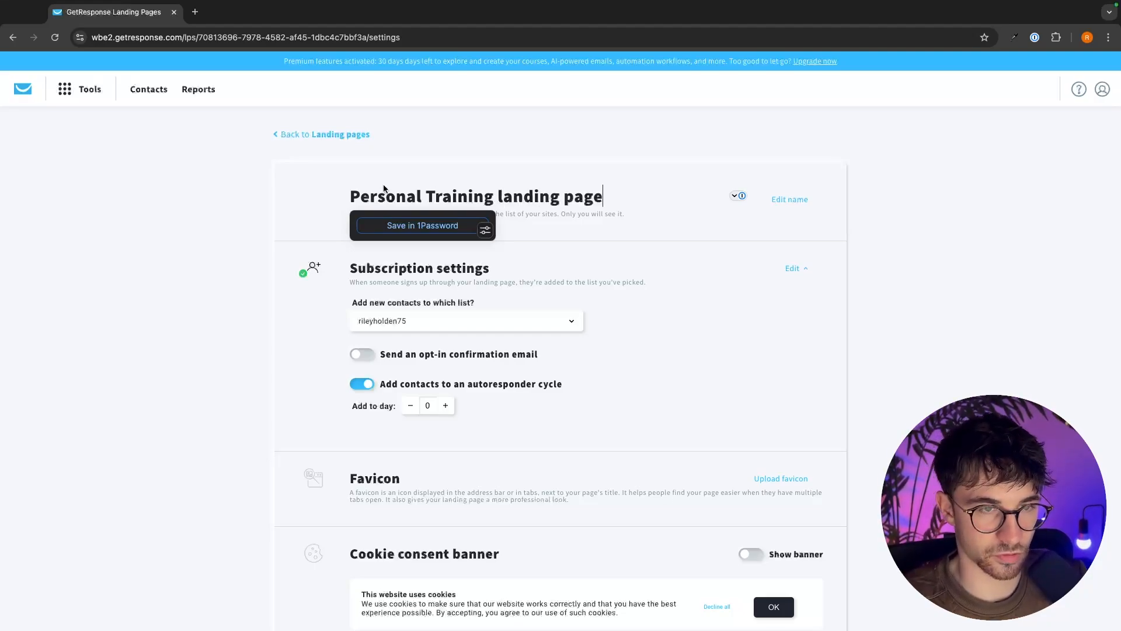
left_click(580, 152)
Step: Check which lists new contacts can be added to, and try the opt-in confirmation email setting before turning it back off
scroll(579, 239, "down", 2)
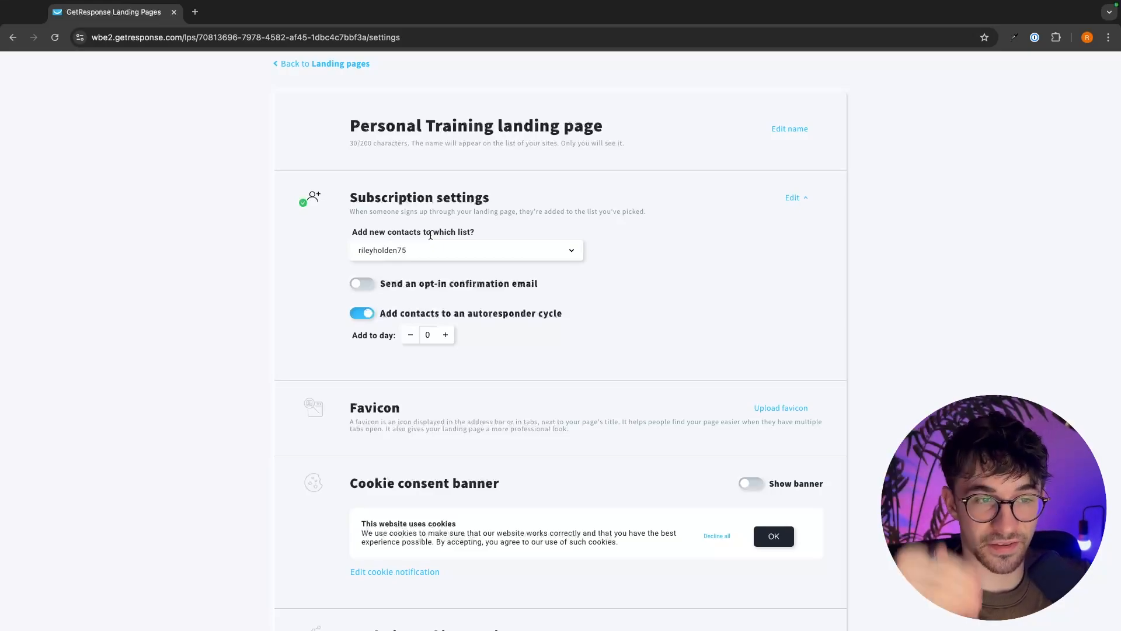
left_click(406, 253)
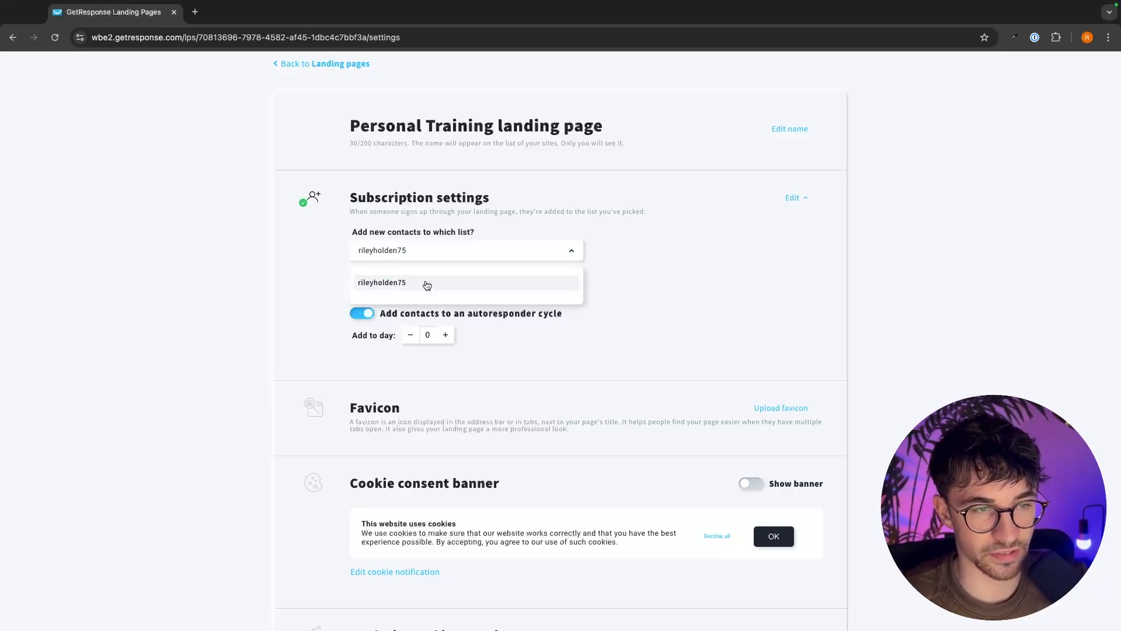
left_click(413, 257)
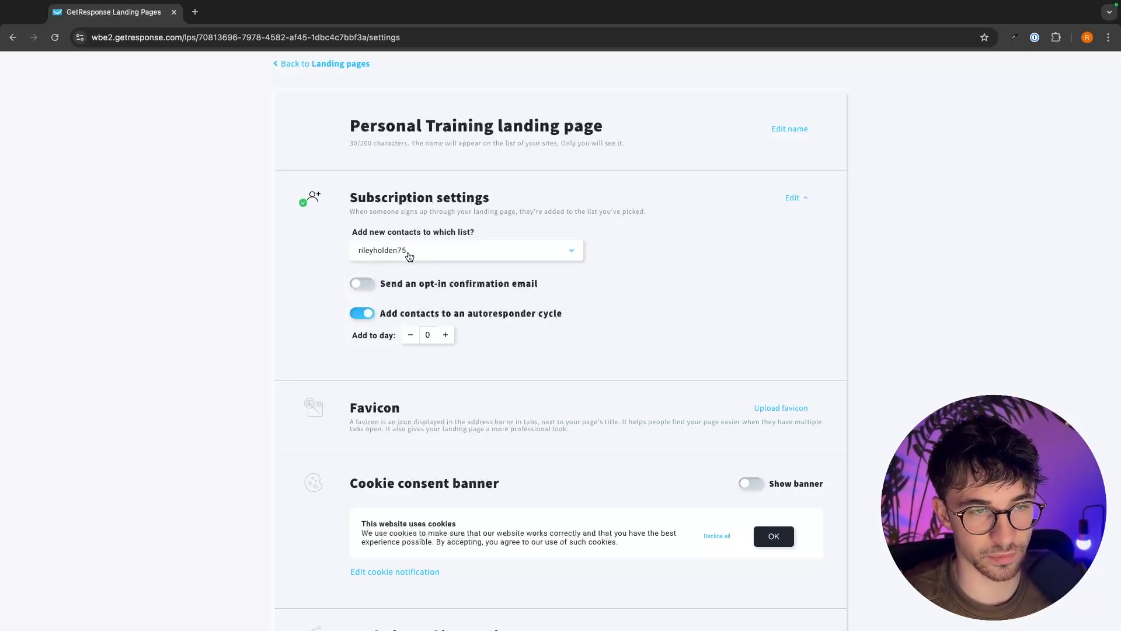
left_click(405, 249)
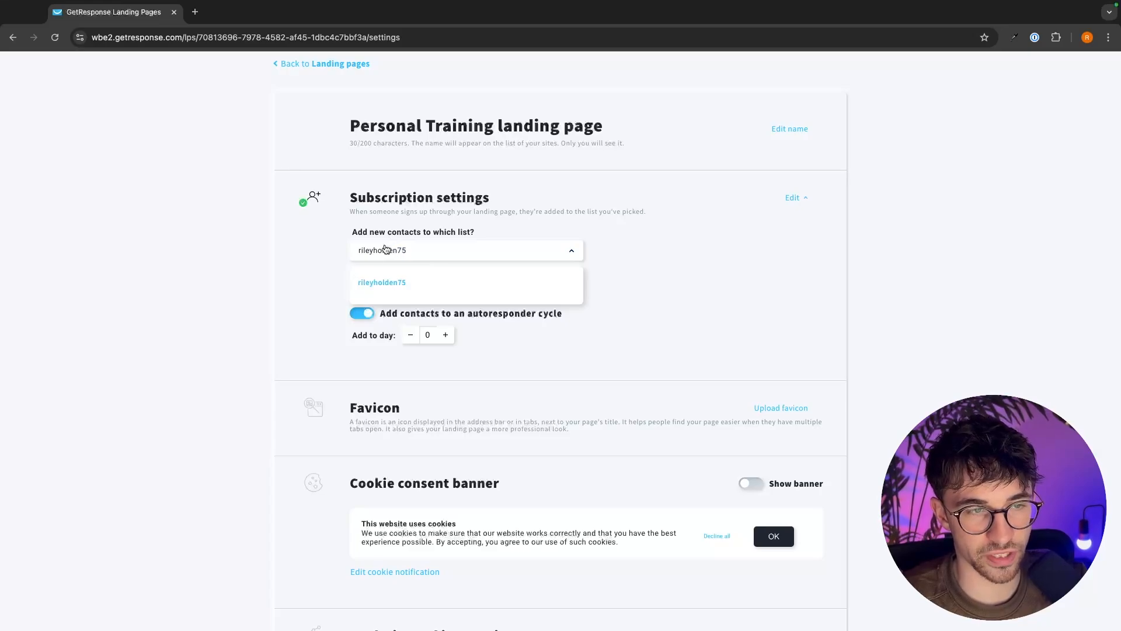
left_click(522, 247)
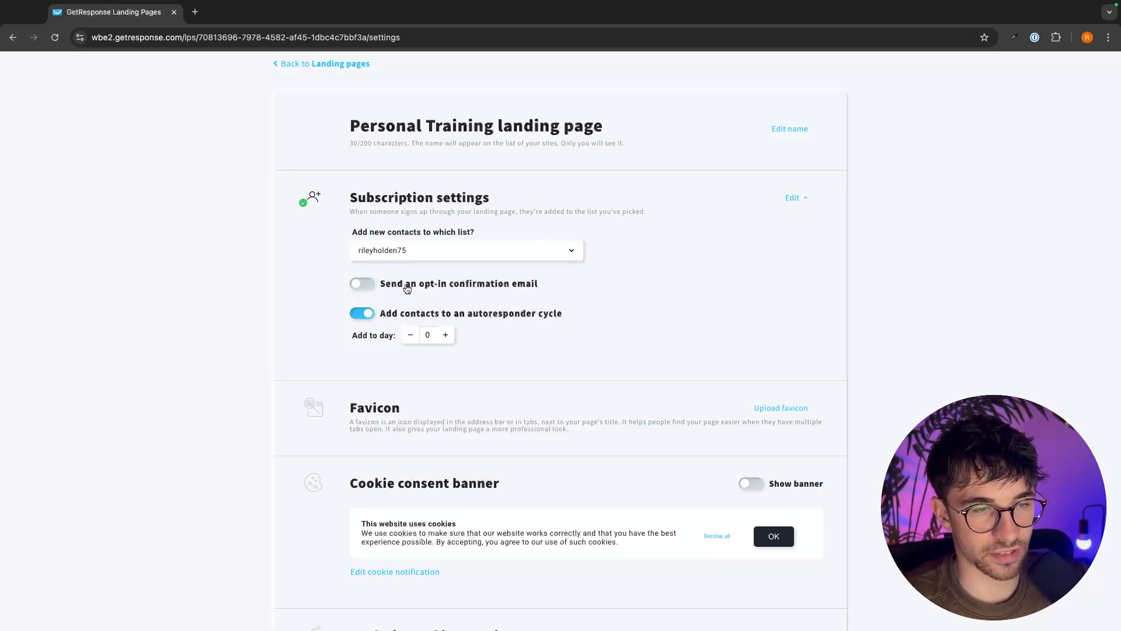
left_click(368, 284)
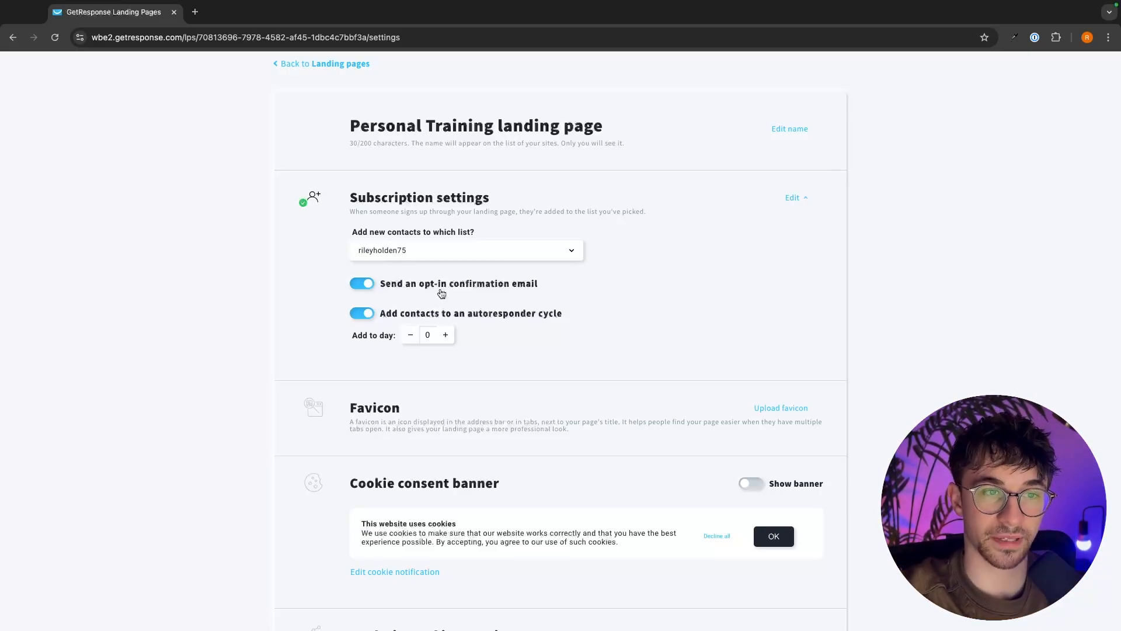
left_click(424, 285)
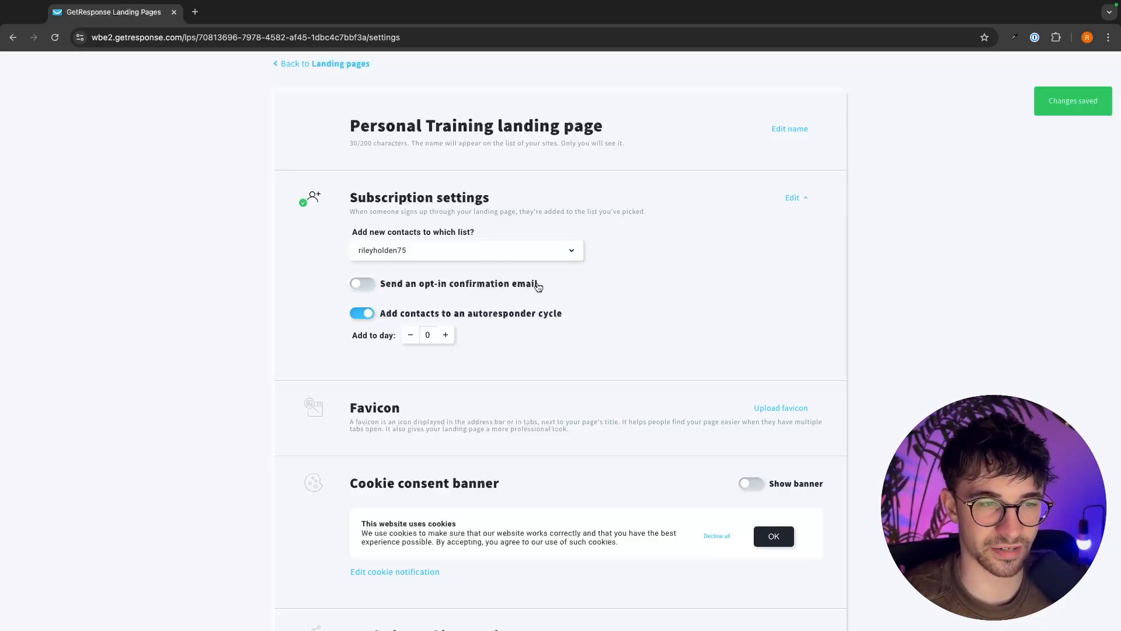
Step: Continue past the remaining page settings and set the free GetResponse domain to gforcenorth.getresponsesite.com
scroll(608, 325, "down", 3)
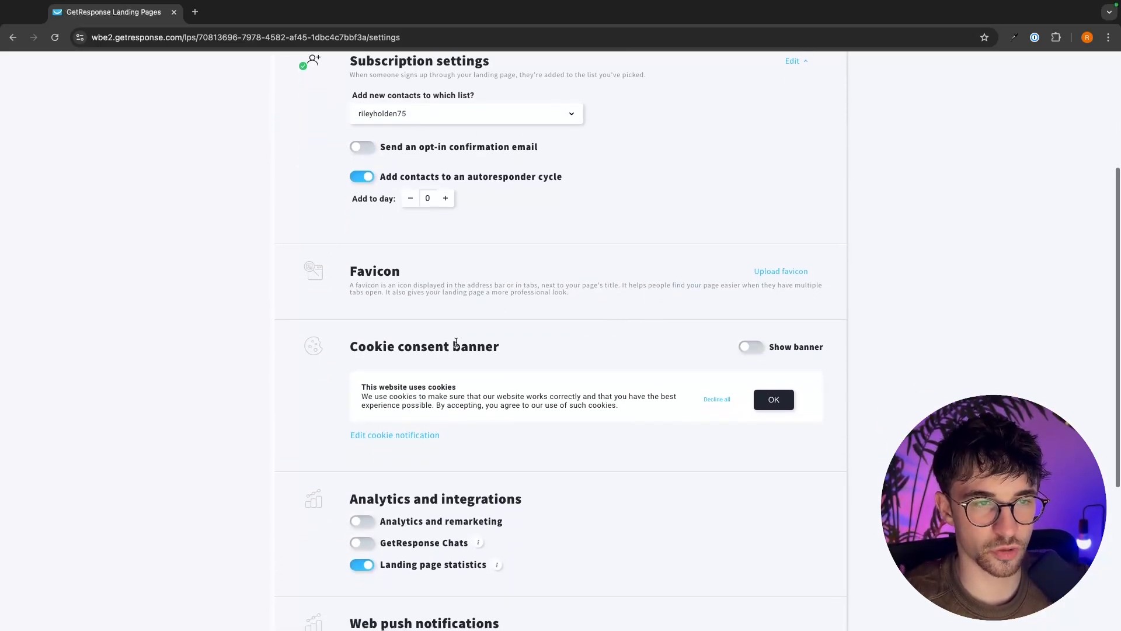
scroll(566, 346, "down", 5)
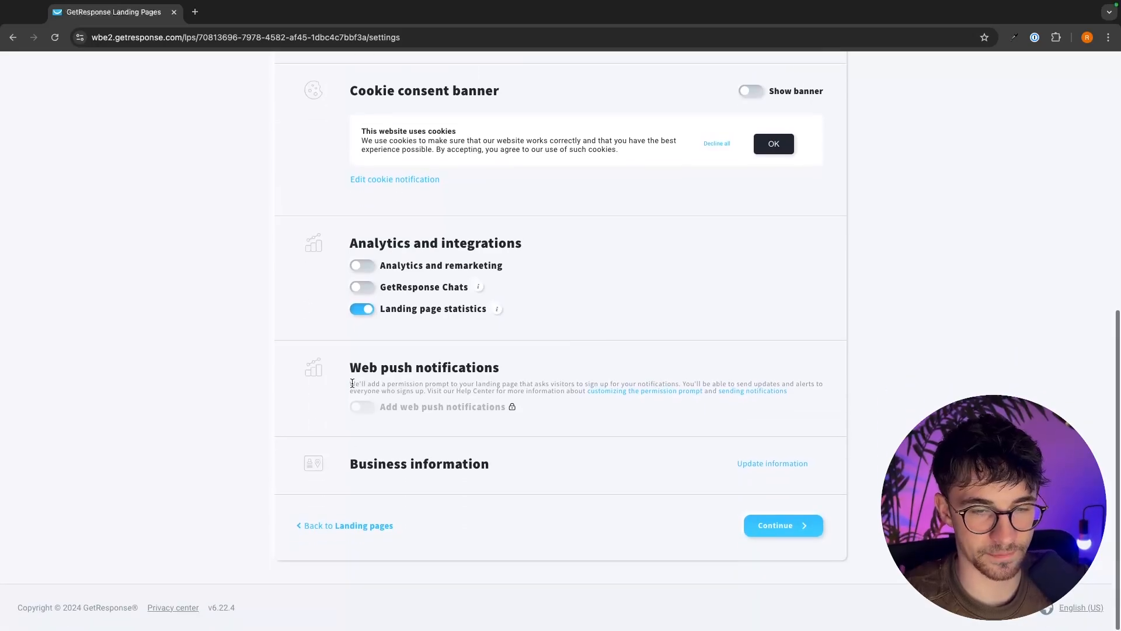
left_click(768, 528)
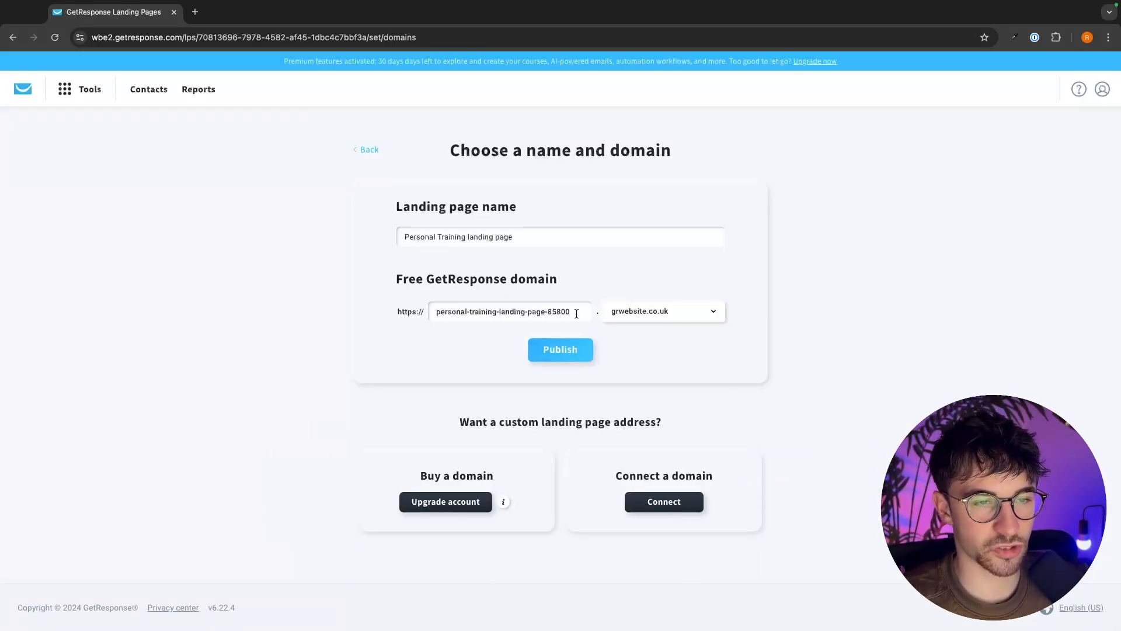
left_click_drag(392, 276, 405, 310)
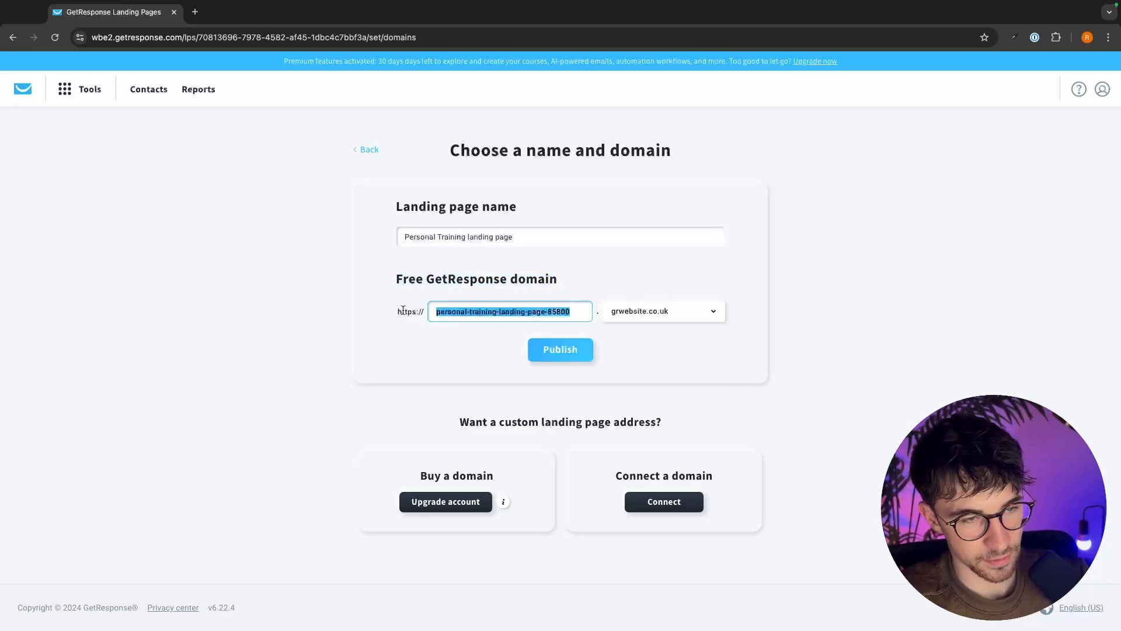
type("gforcenorth")
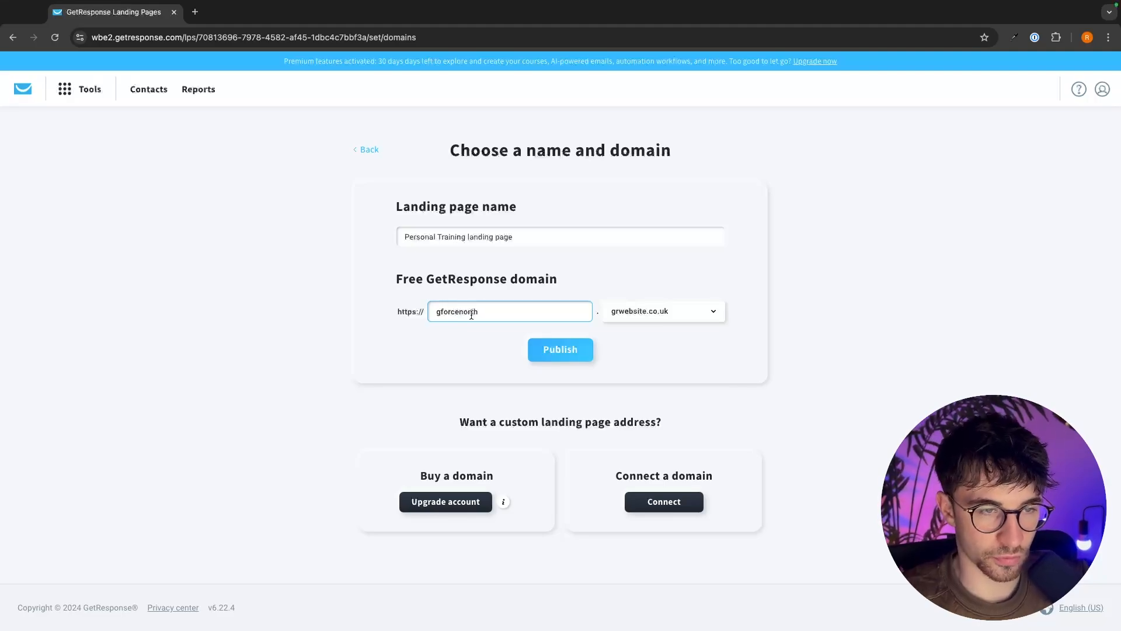
left_click(697, 308)
left_click(625, 358)
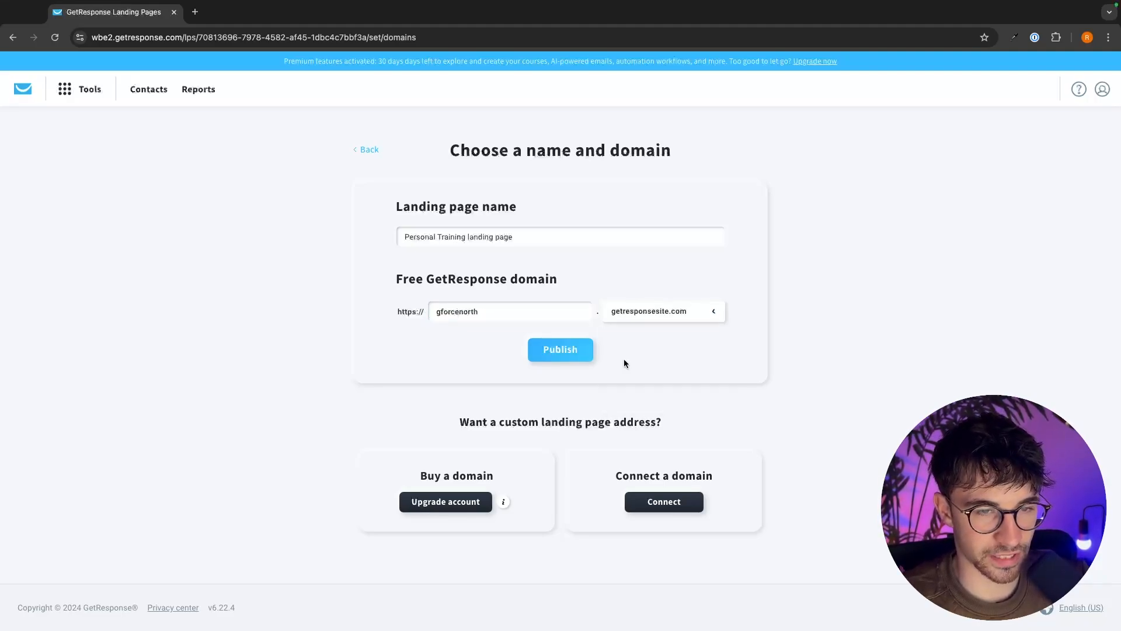
Step: Open the option for connecting a custom domain to the landing page
left_click_drag(536, 312, 647, 317)
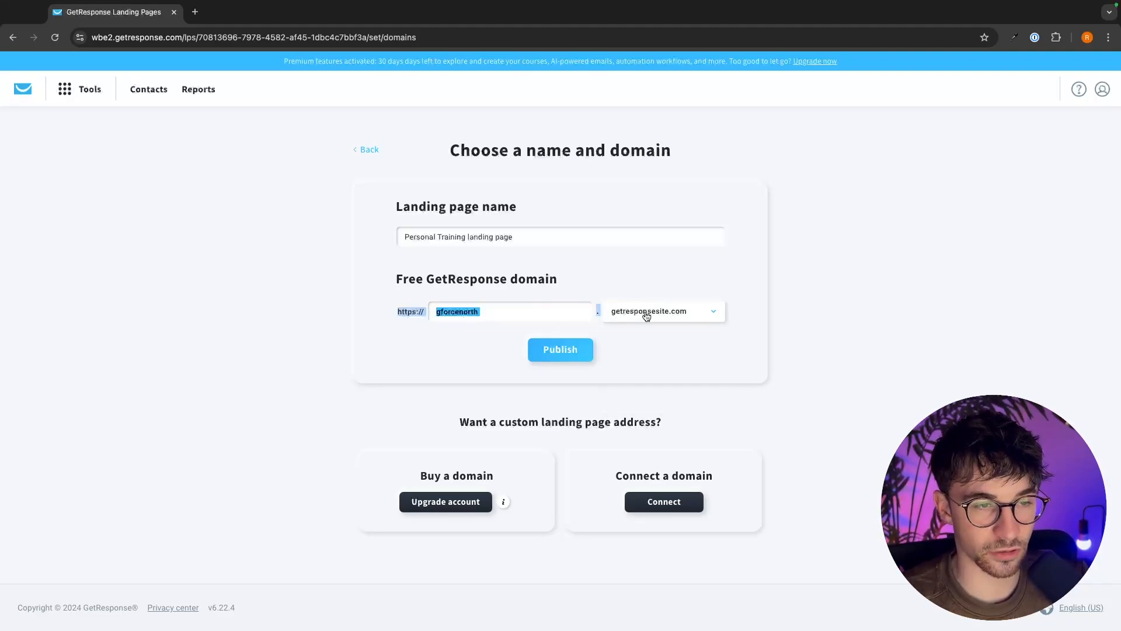
left_click(397, 301)
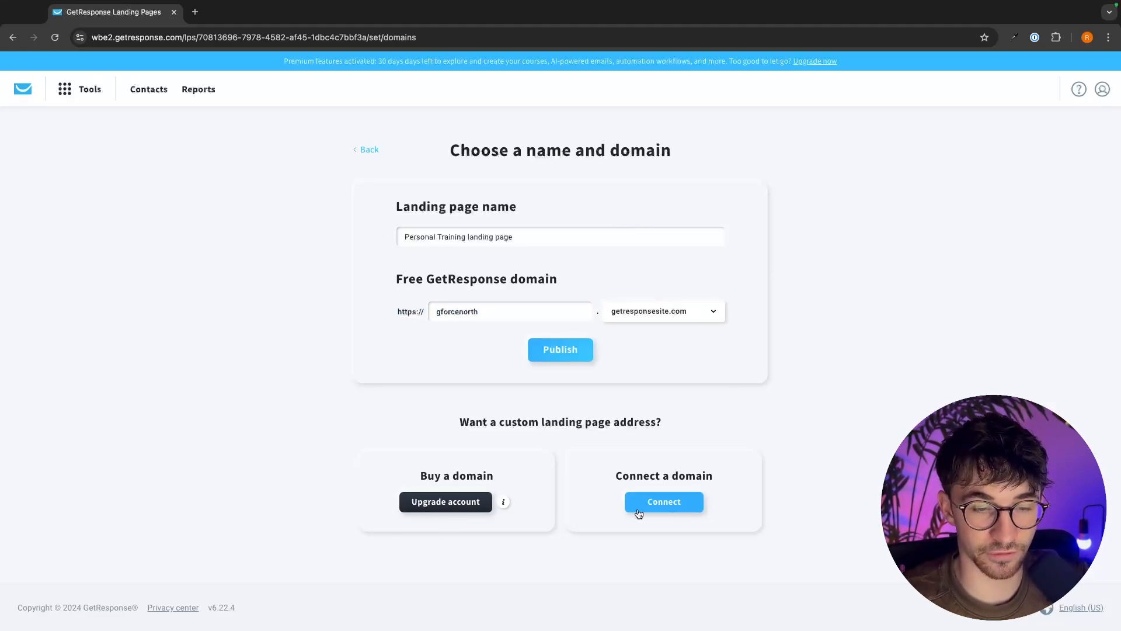
left_click(669, 504)
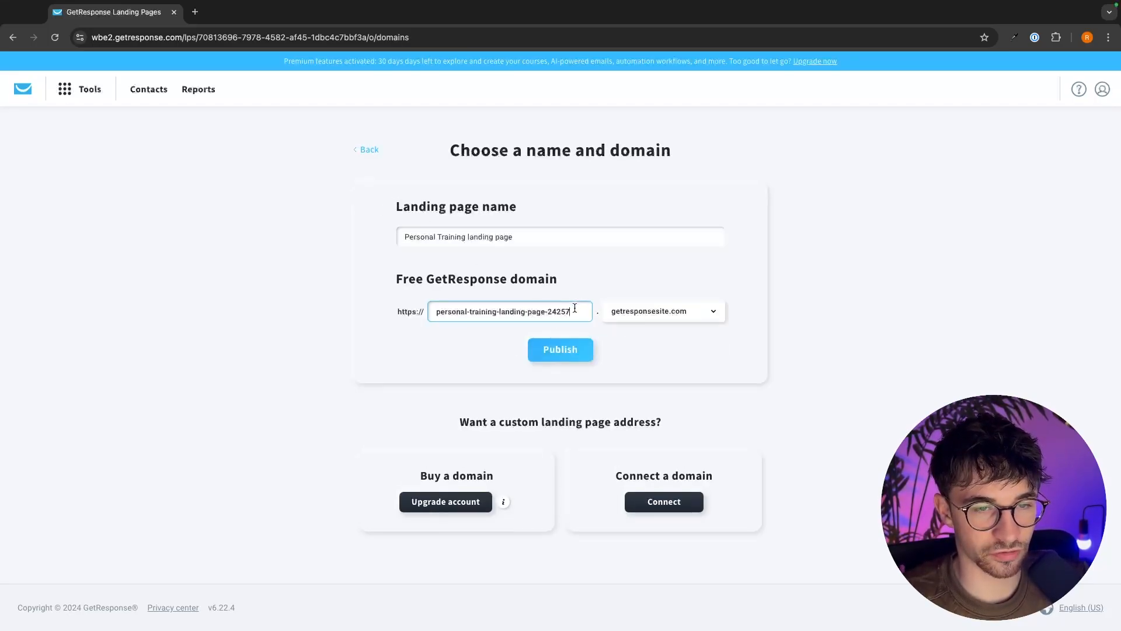
Step: Enter gforcenorth as the free getresponsesite.com subdomain again and publish the landing page
left_click_drag(574, 308, 384, 306)
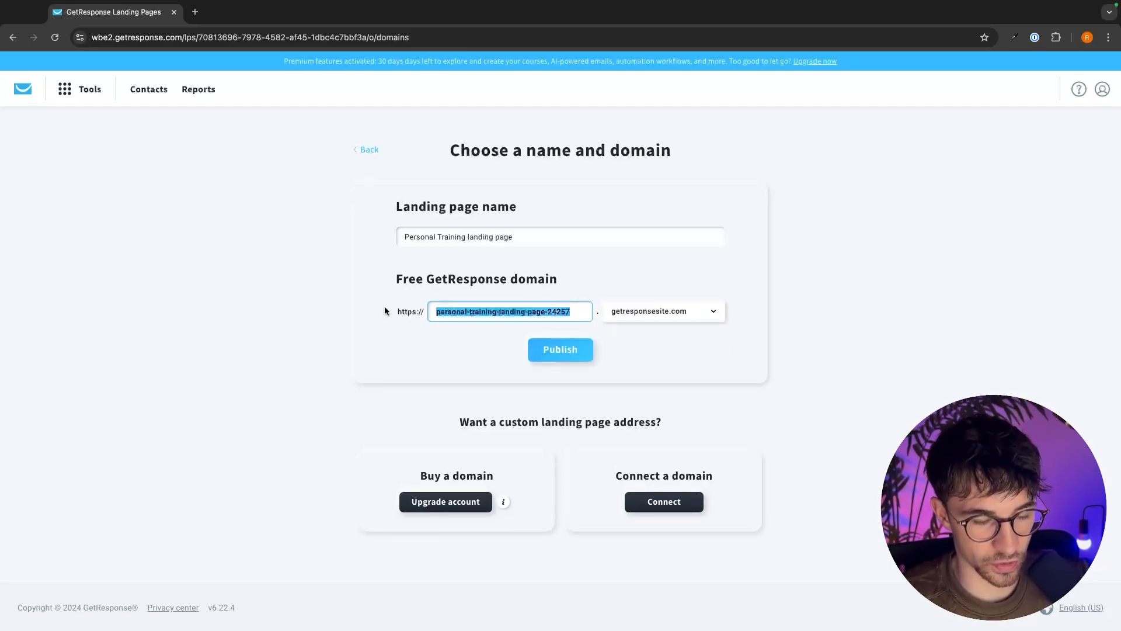
type("gforcenorth")
left_click(877, 355)
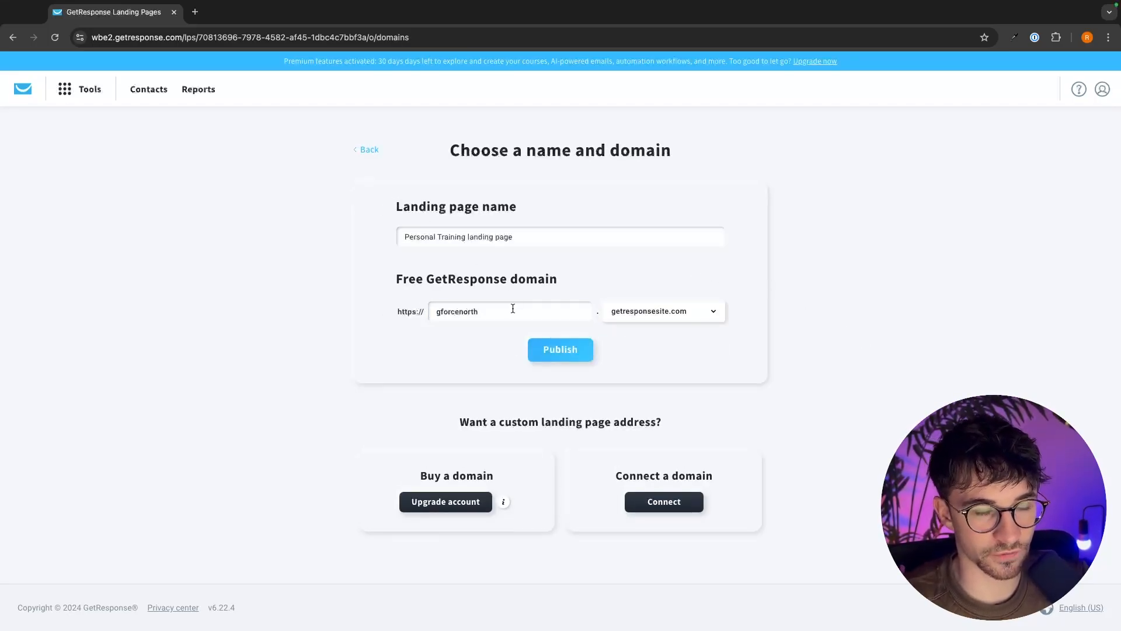
left_click(579, 355)
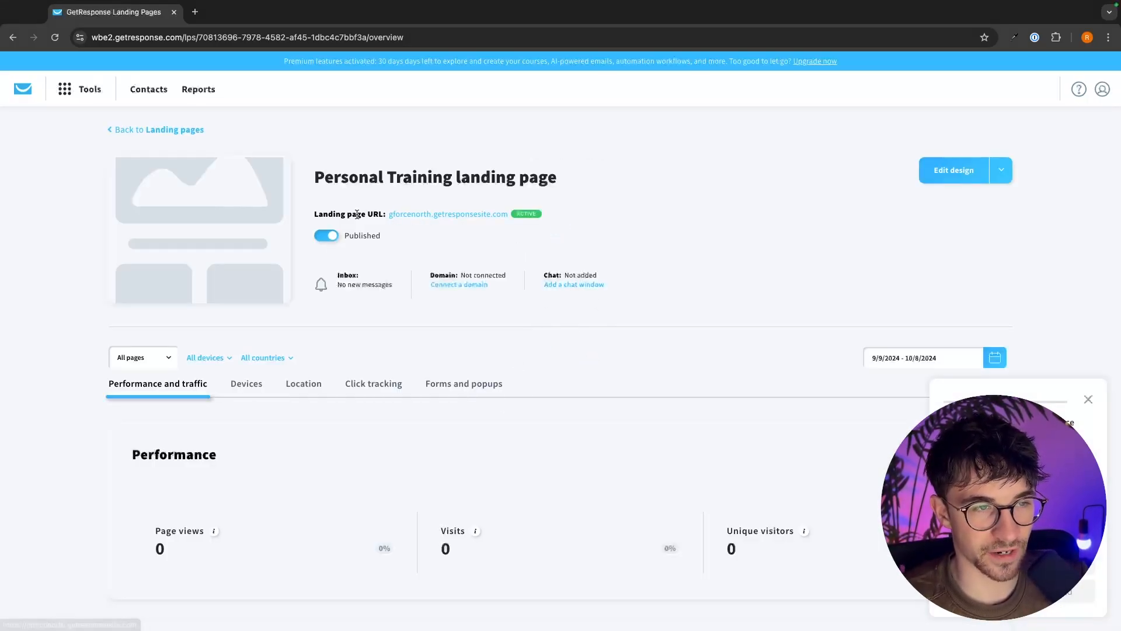
Step: Copy the published landing page's URL and open it in a new browser tab
left_click_drag(385, 215, 509, 214)
key("ctrl+c")
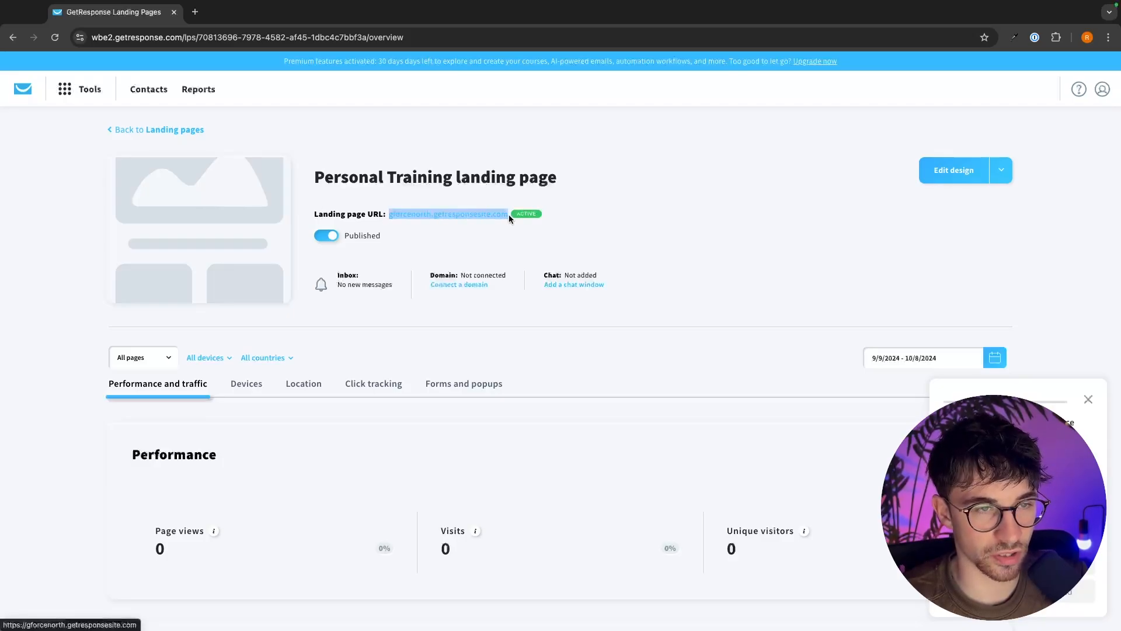
left_click(195, 12)
key("ctrl+v")
key("Return")
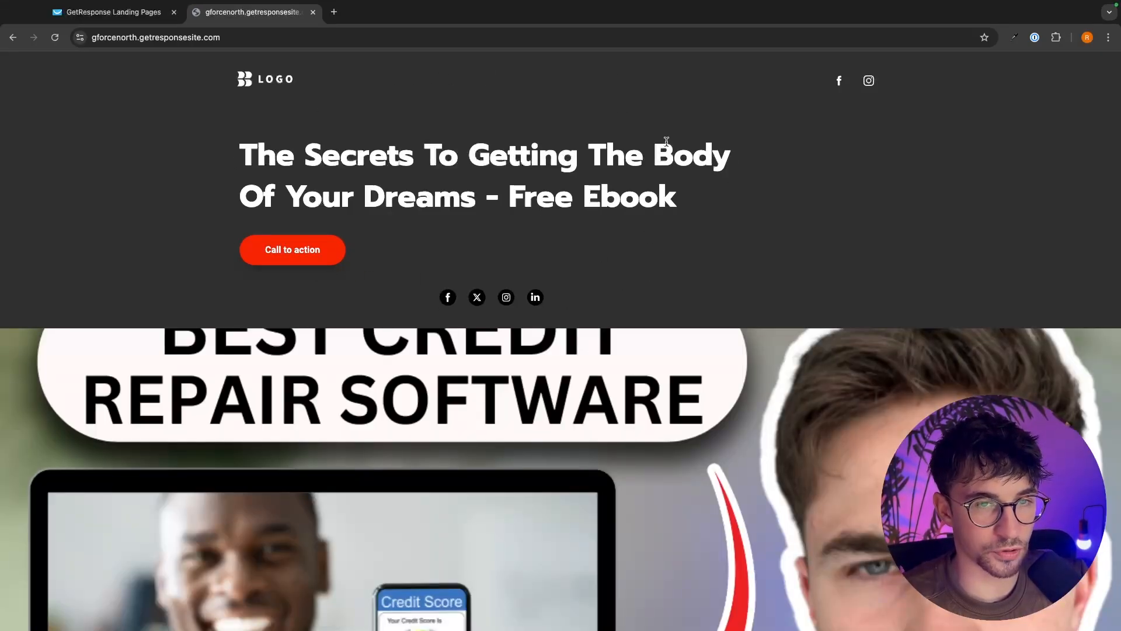
Step: Review the live landing page's header, images, signup form and "Introduce your idea" section, and close its tab
scroll(666, 143, "down", 2)
scroll(769, 225, "down", 5)
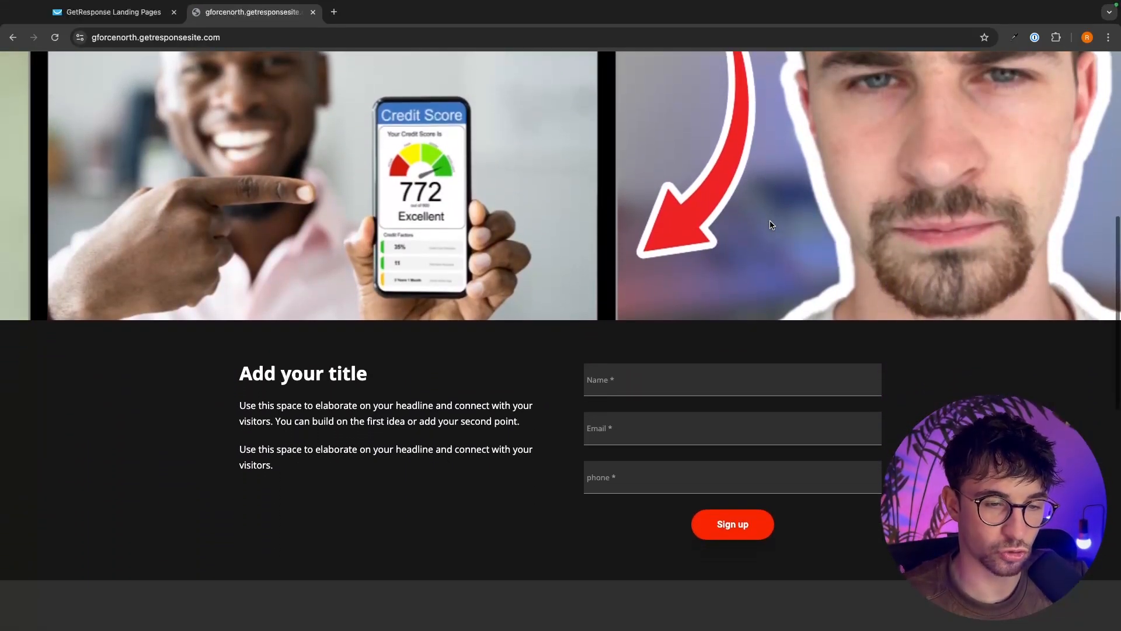
scroll(969, 234, "up", 8)
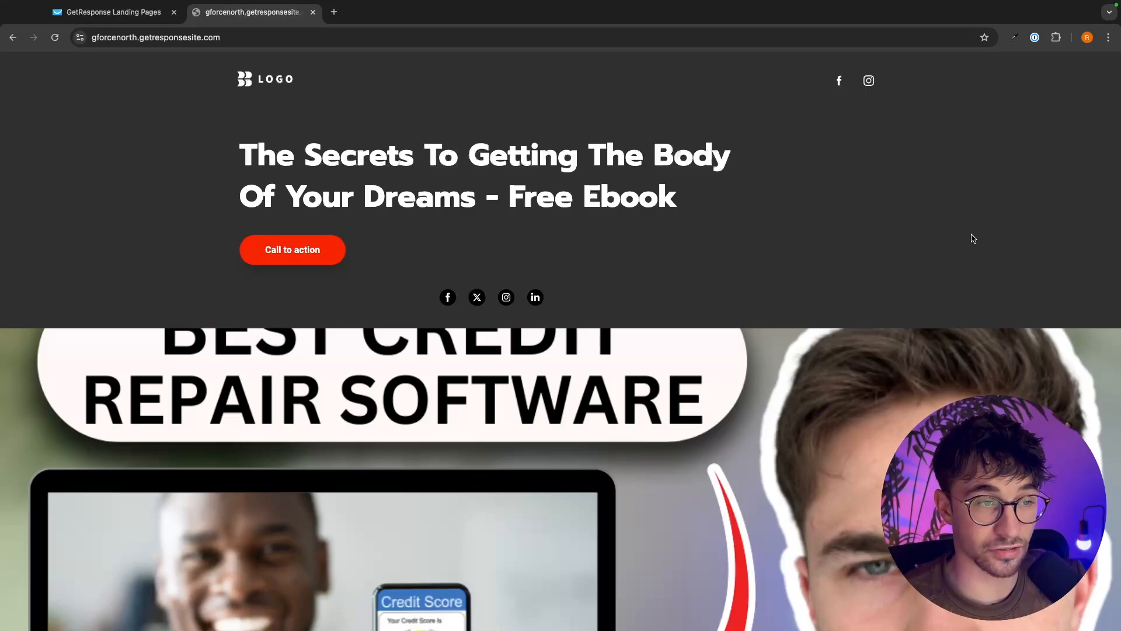
scroll(925, 332, "down", 10)
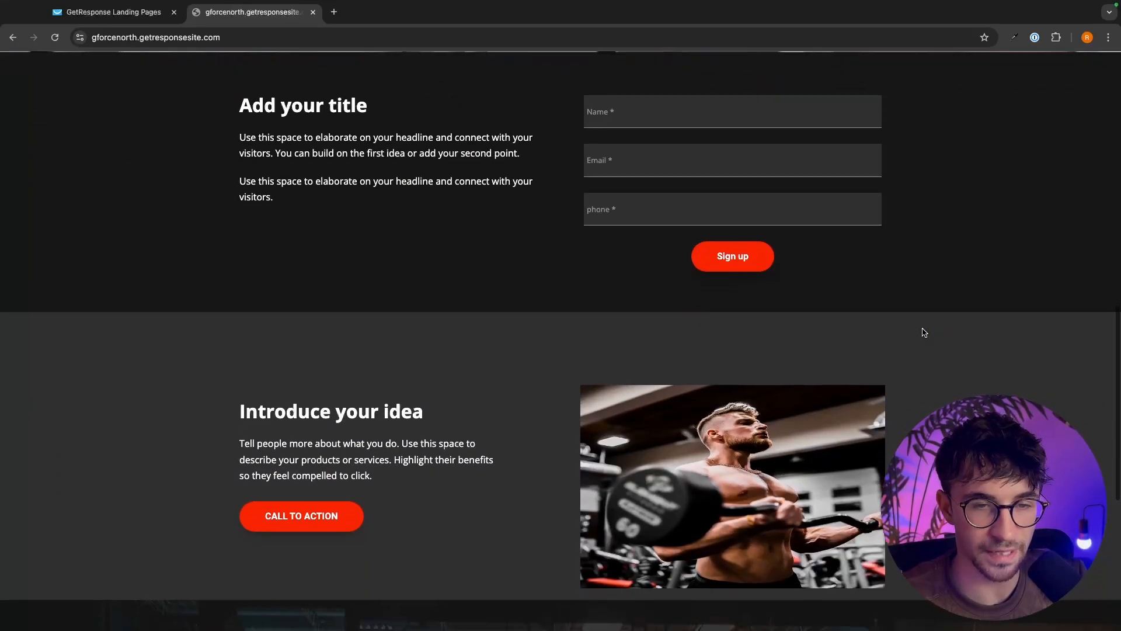
key("super+w")
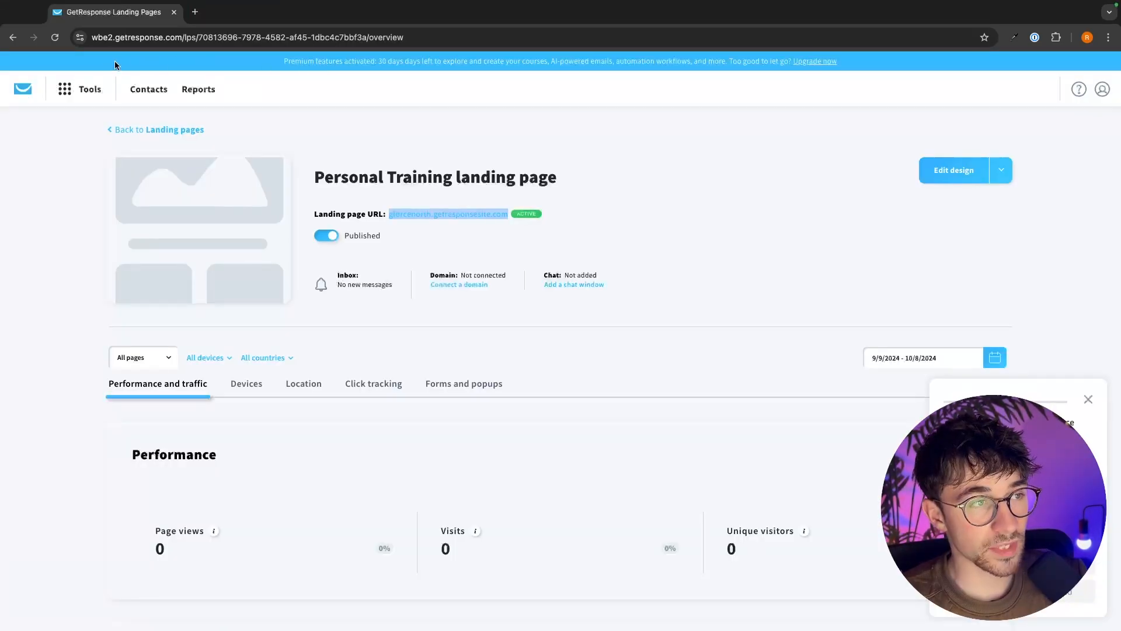
Step: Leave the landing page overview and create a new contact list named Test list 1
left_click(133, 124)
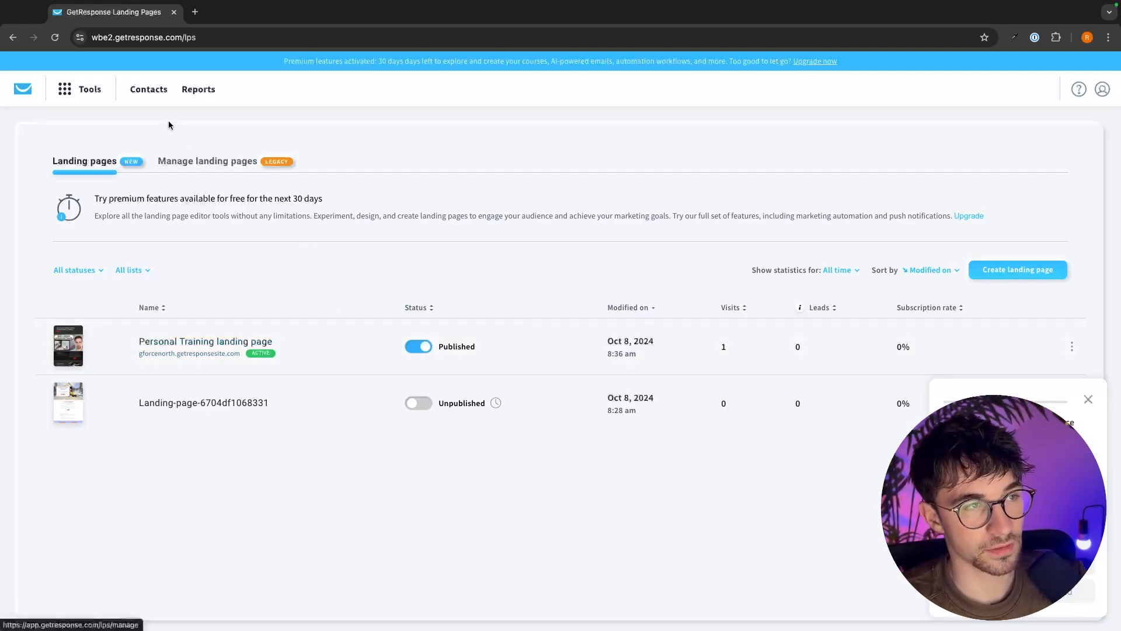
left_click(143, 97)
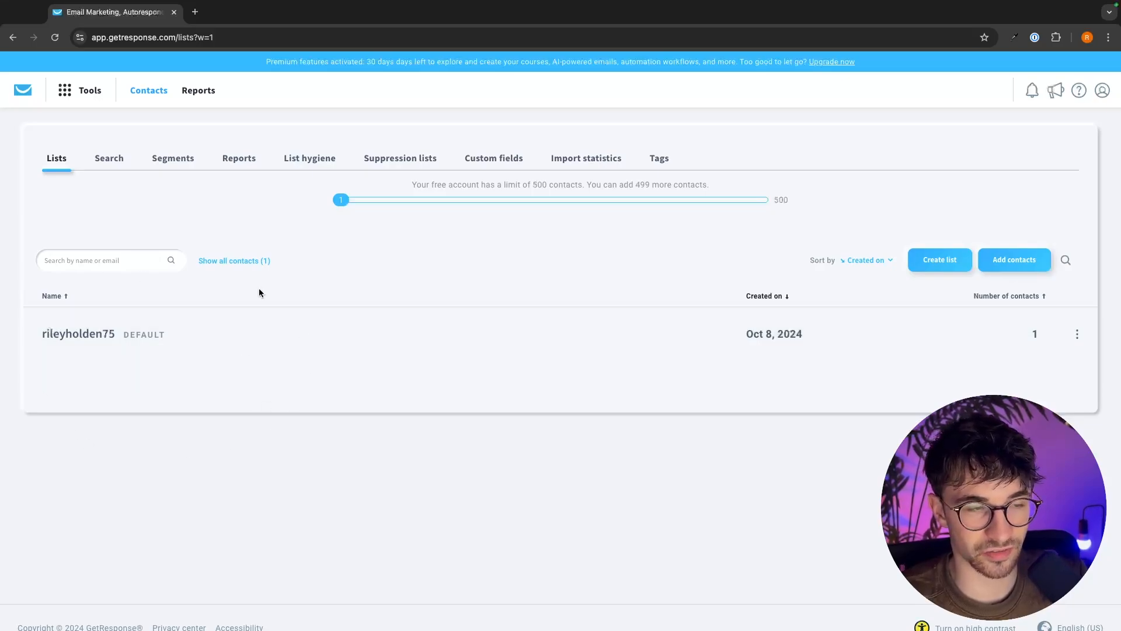
left_click(940, 266)
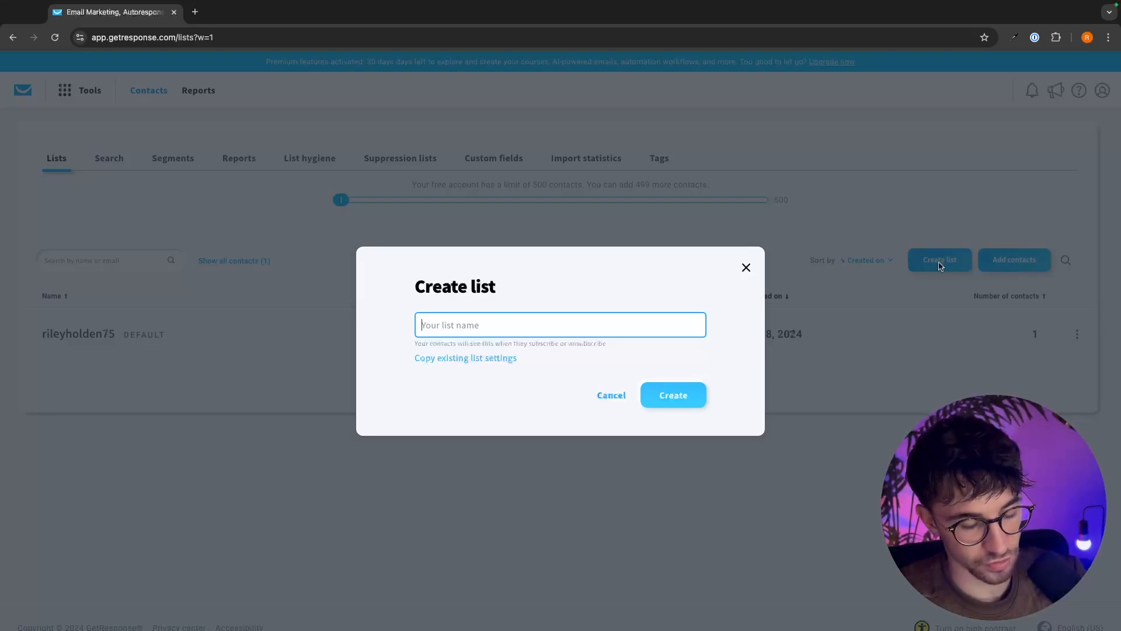
type("Test list 1")
key("ctrl+a")
left_click(457, 323)
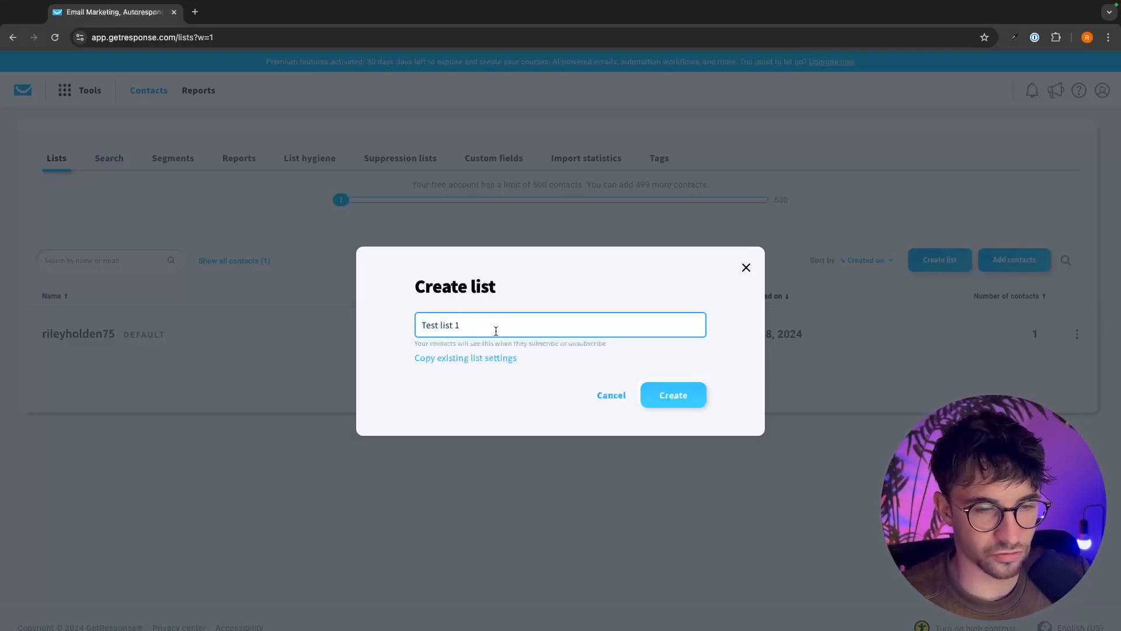
left_click(681, 390)
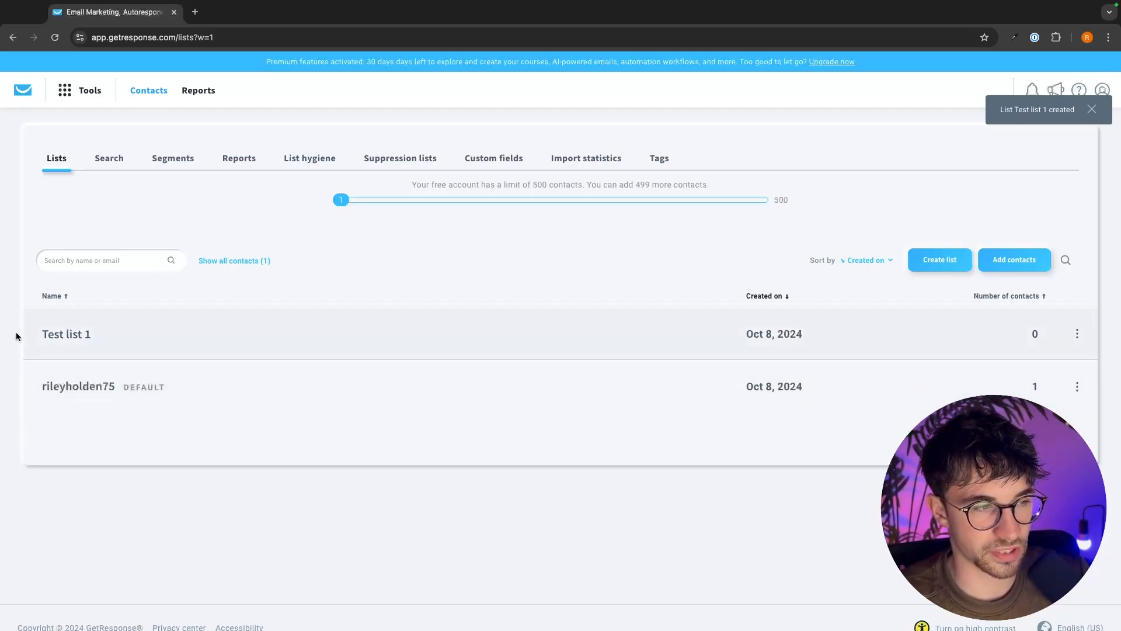
Step: View the contacts of Test list 1 and return to the simple contact search
left_click(73, 337)
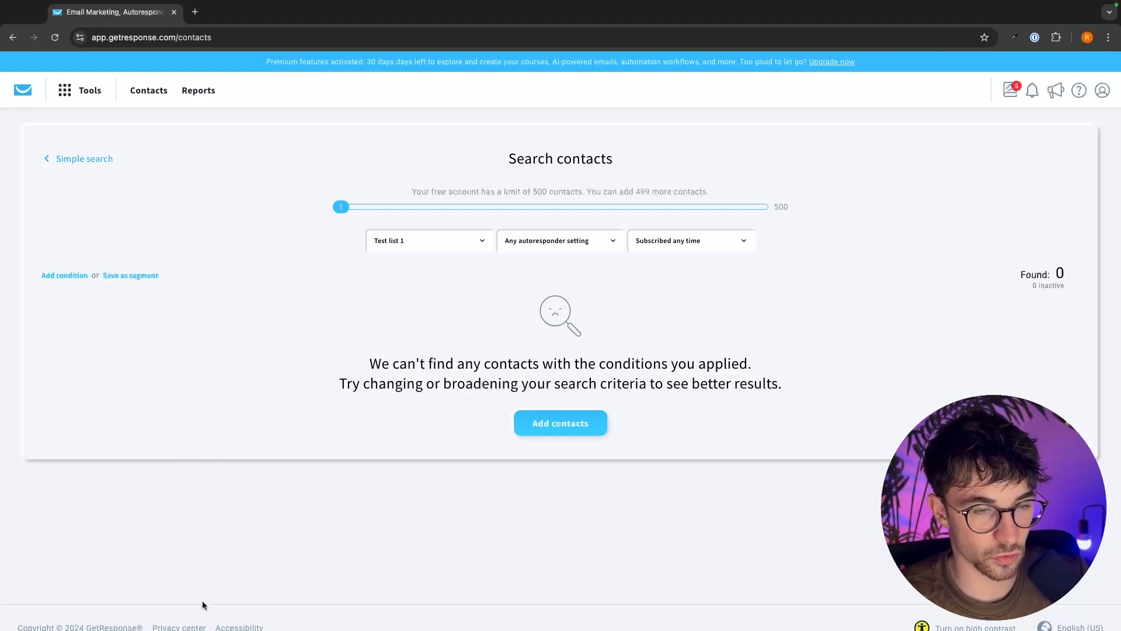
left_click(81, 159)
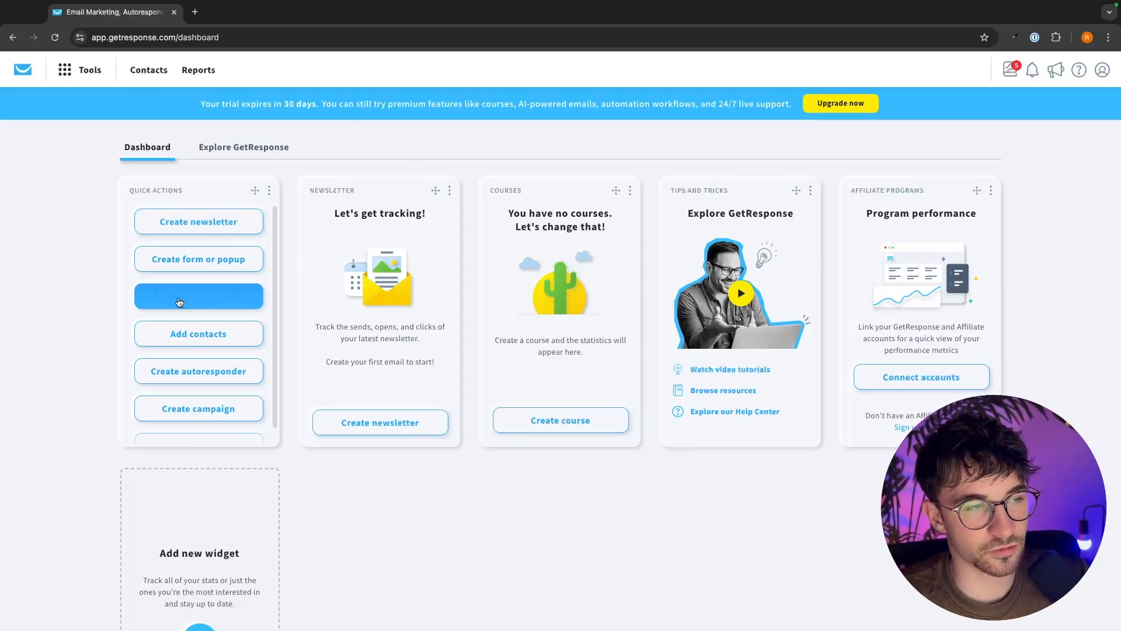
Step: Start a newsletter with the AI email generator to view its topic questions, and return to the creation method choice
left_click(207, 229)
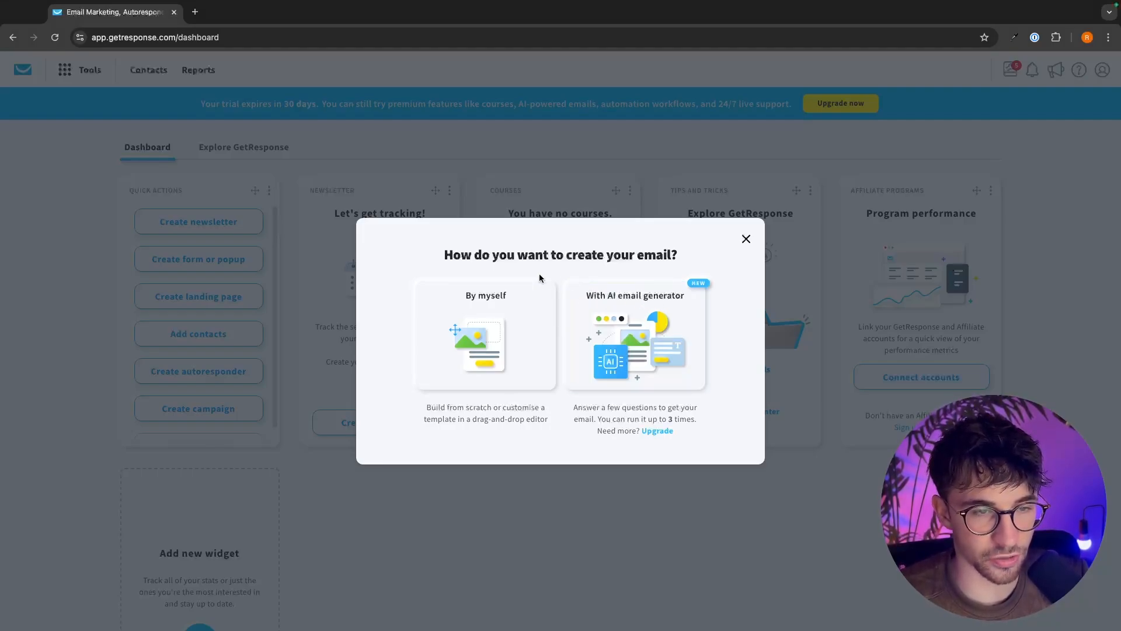
left_click(645, 305)
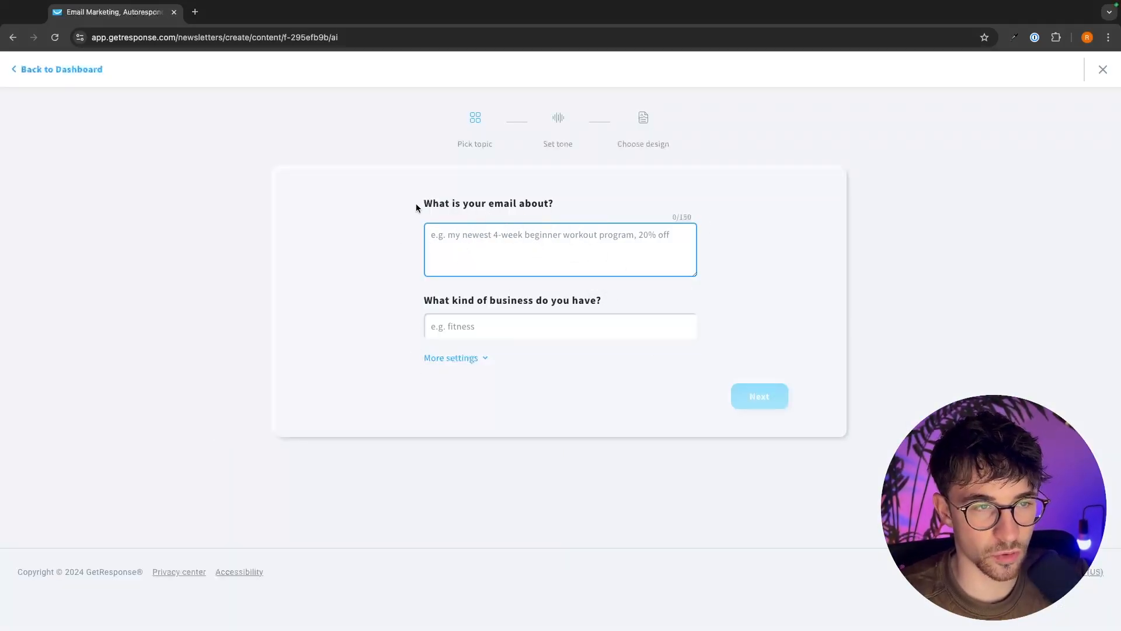
left_click_drag(416, 207, 651, 208)
left_click(515, 239)
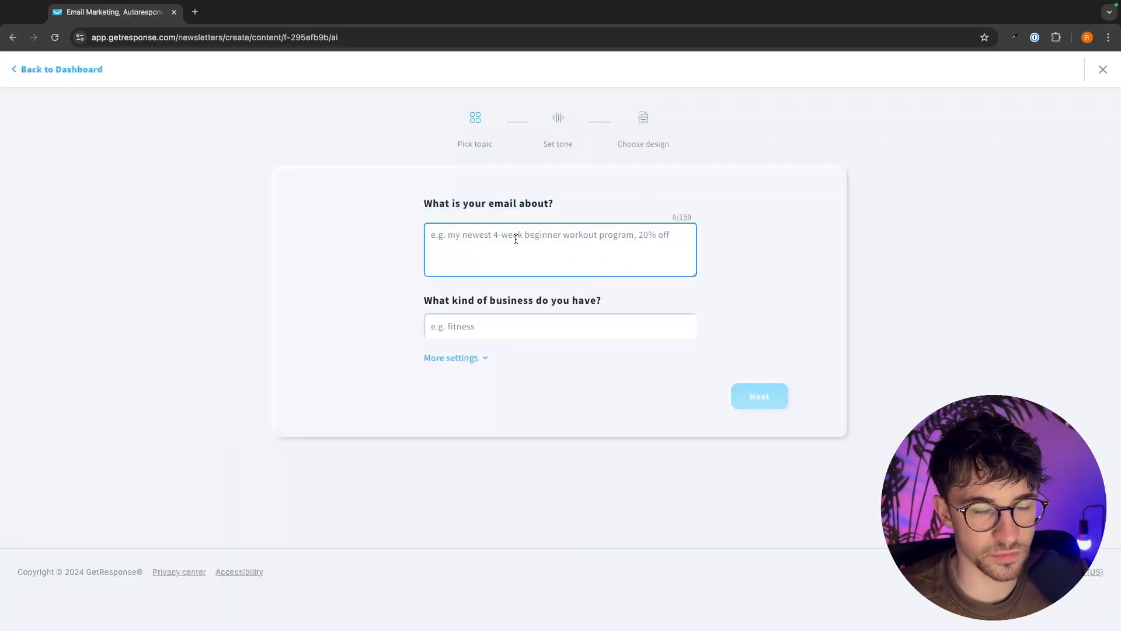
scroll(515, 239, "left", 5)
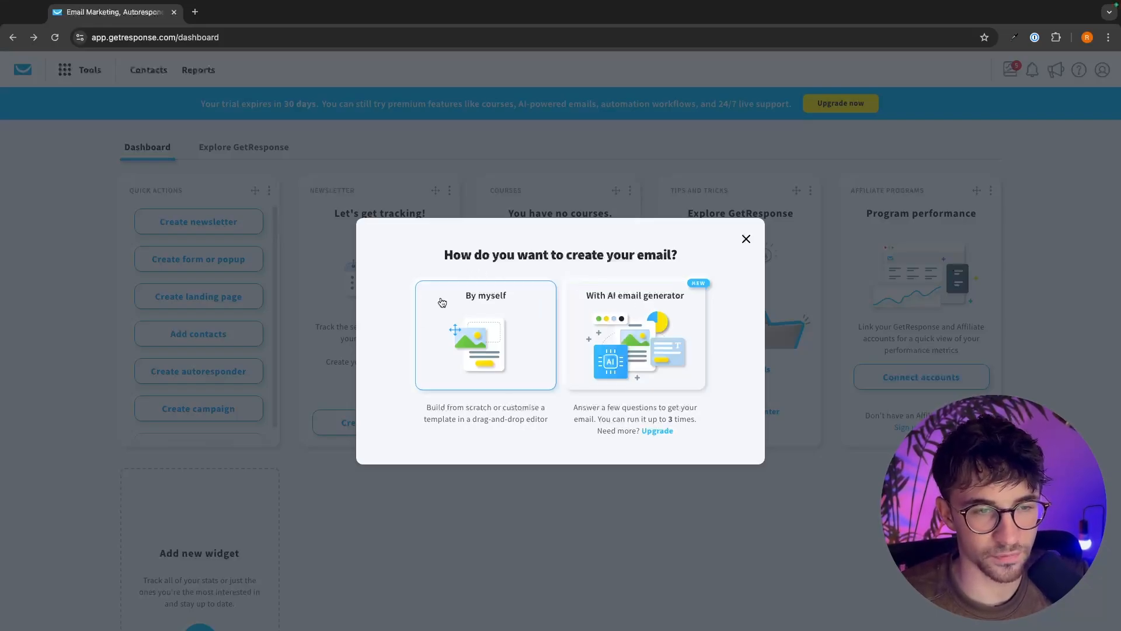
Step: Choose to create the newsletter by yourself and name the message Course Launch
left_click(485, 299)
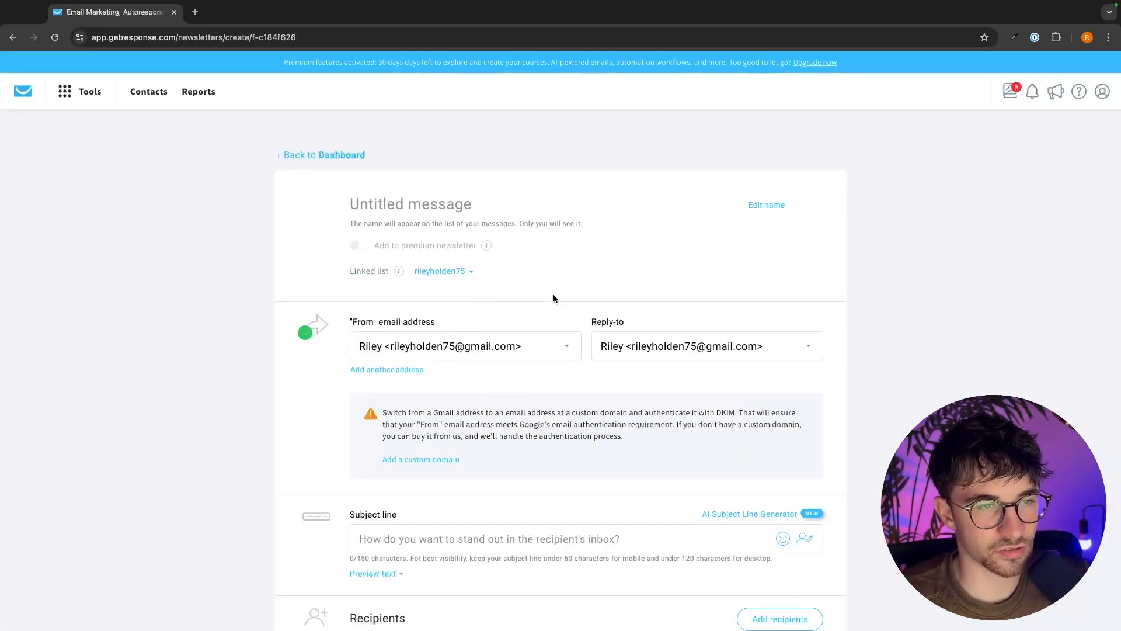
left_click(435, 203)
type("Course L")
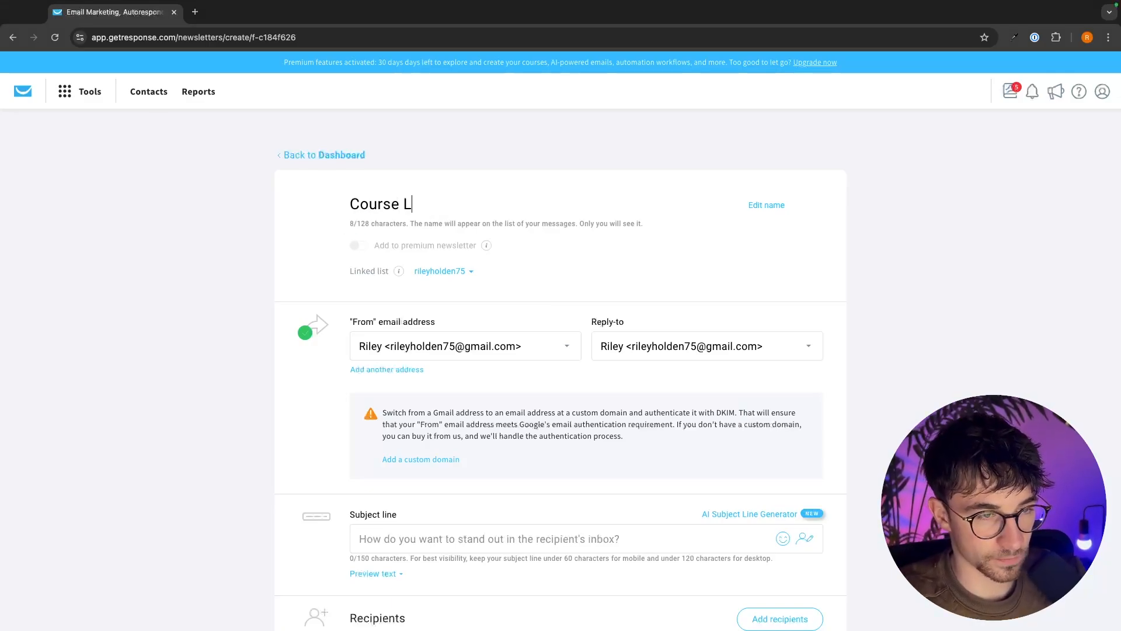
type("aunch")
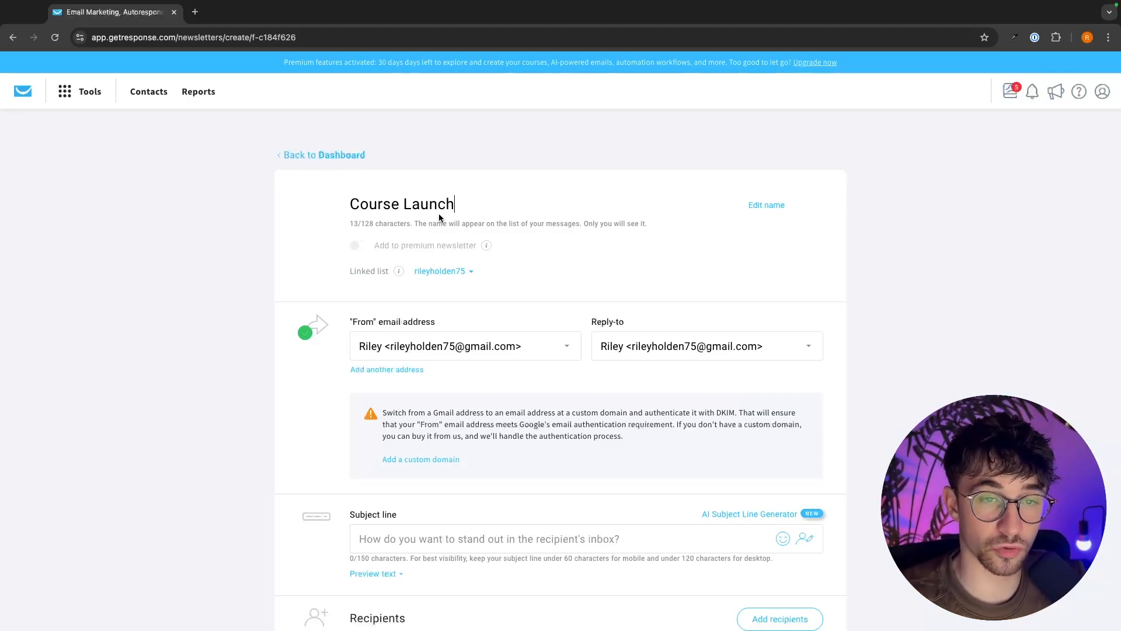
left_click_drag(580, 224, 657, 225)
left_click(662, 226)
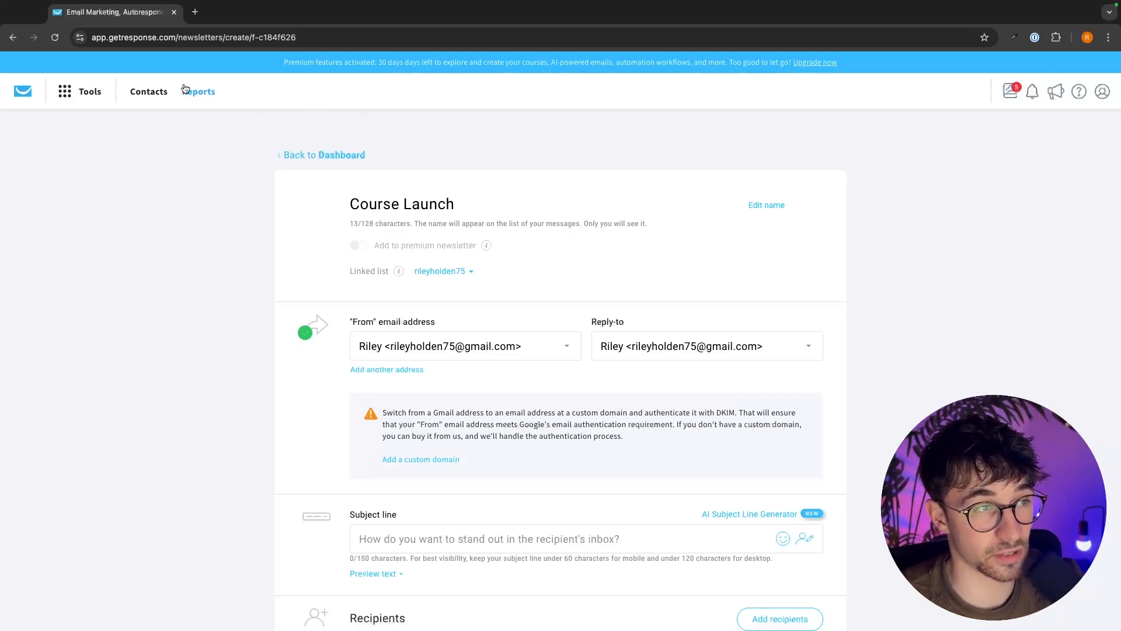
Step: Examine the premium newsletter option and the From and Reply-to address settings of the message
mouse_move(486, 245)
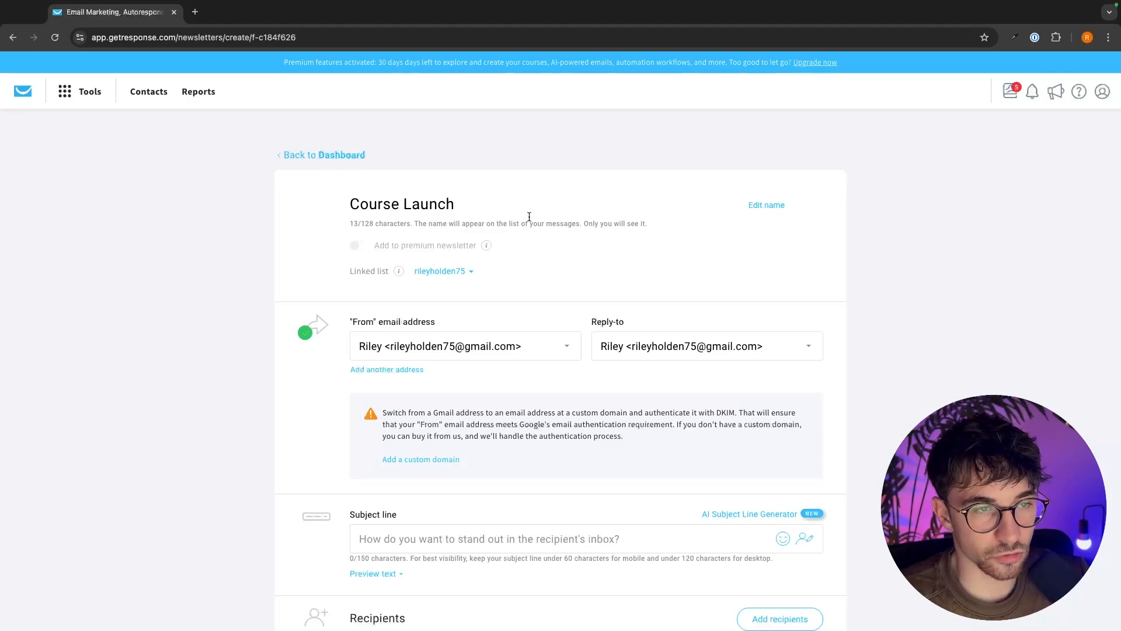
scroll(476, 207, "down", 3)
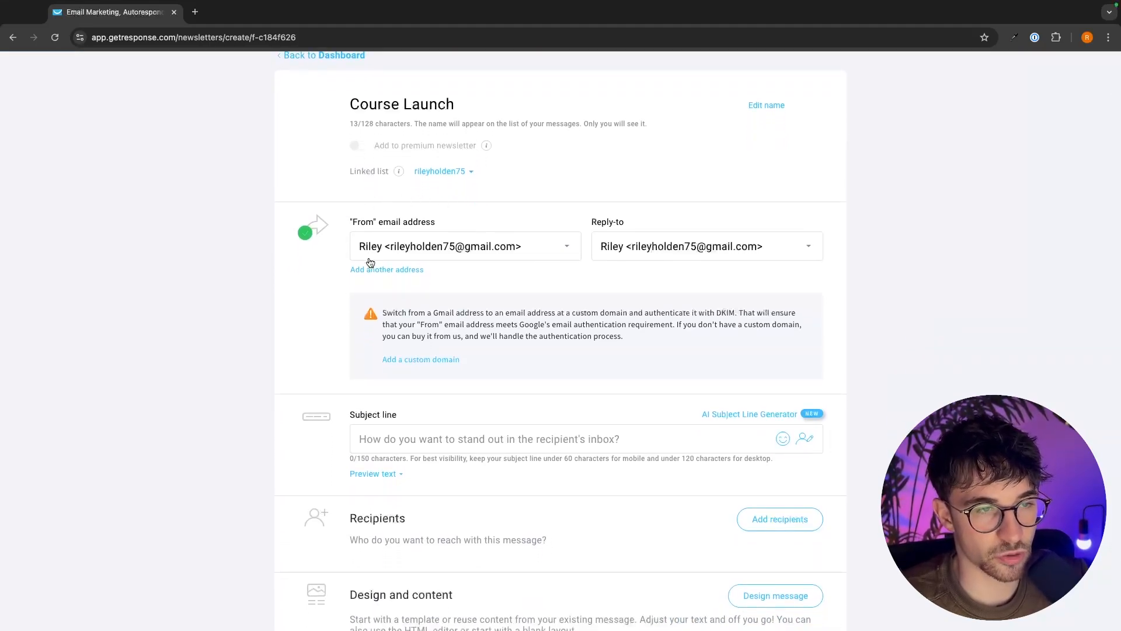
left_click_drag(351, 223, 453, 225)
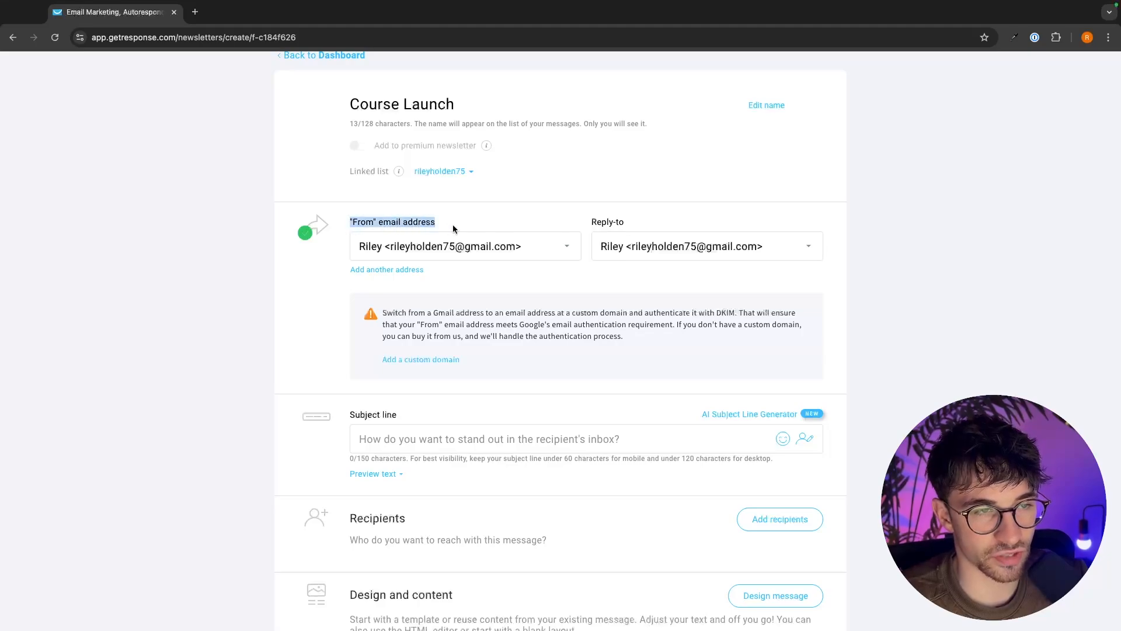
left_click(451, 223)
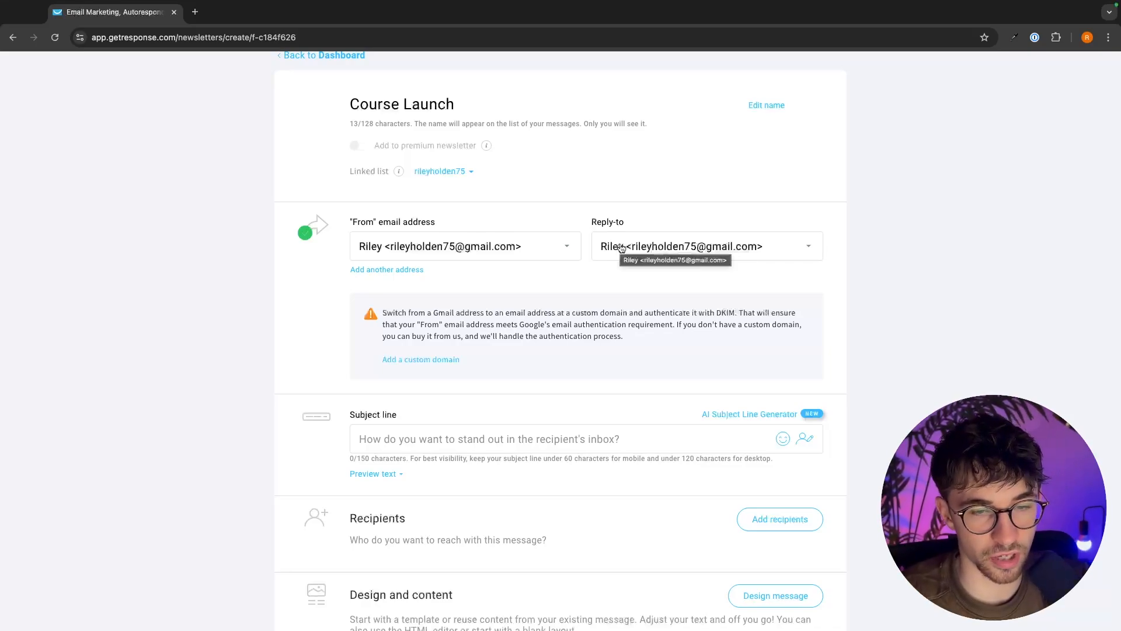
Step: Generate AI subject line ideas with the keywords Course Launch and the business Fitness coaching, with emoji included
scroll(618, 304, "down", 3)
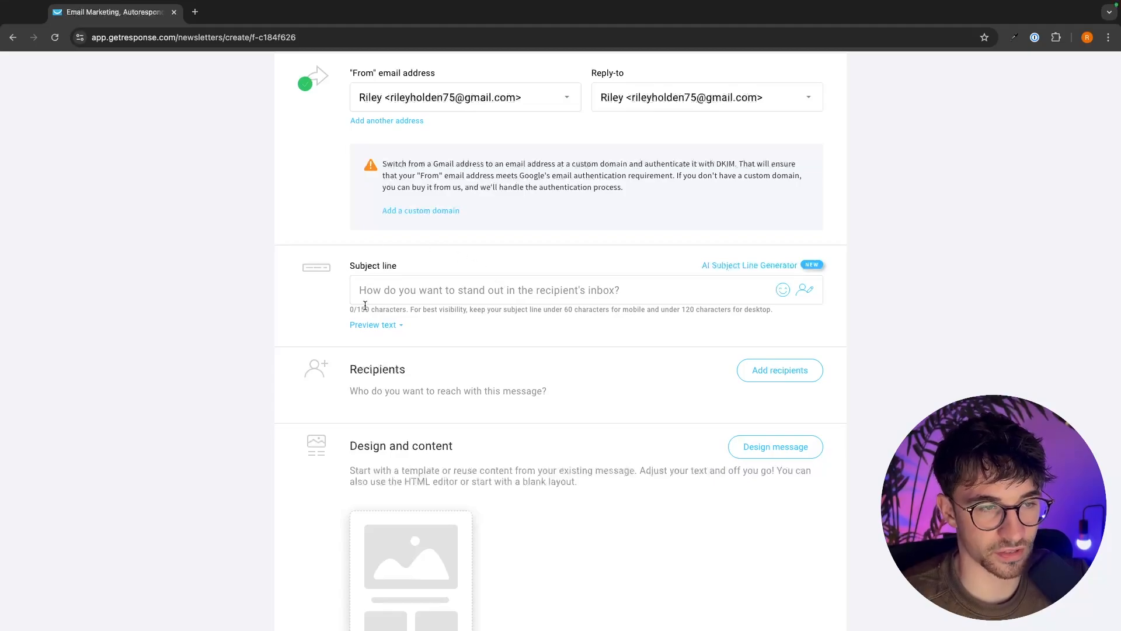
scroll(358, 297, "up", 1)
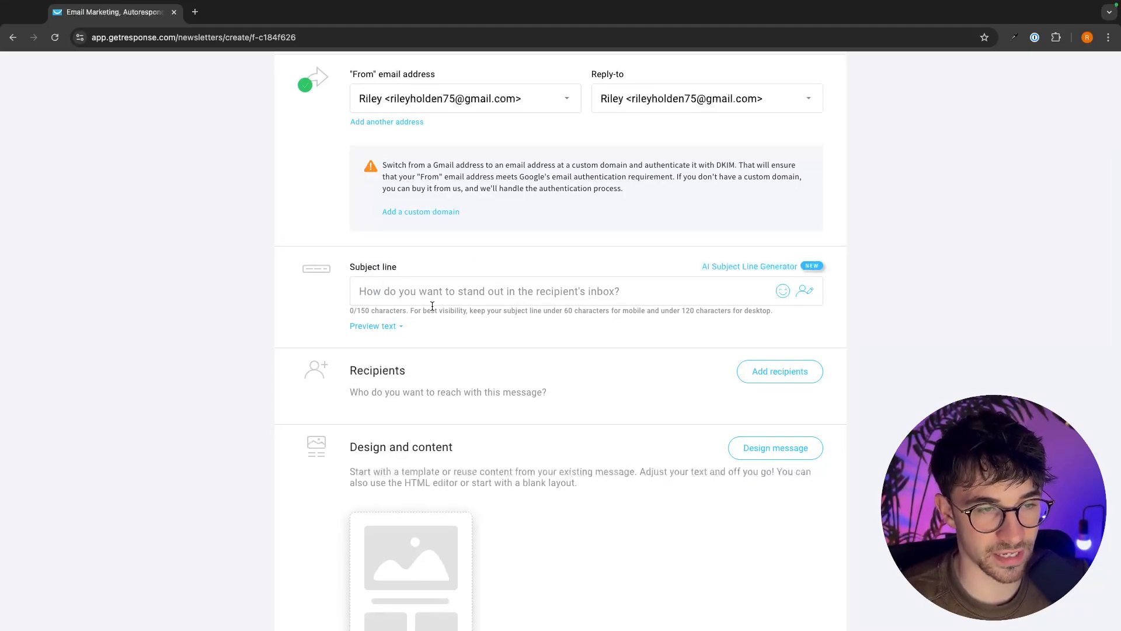
left_click(416, 286)
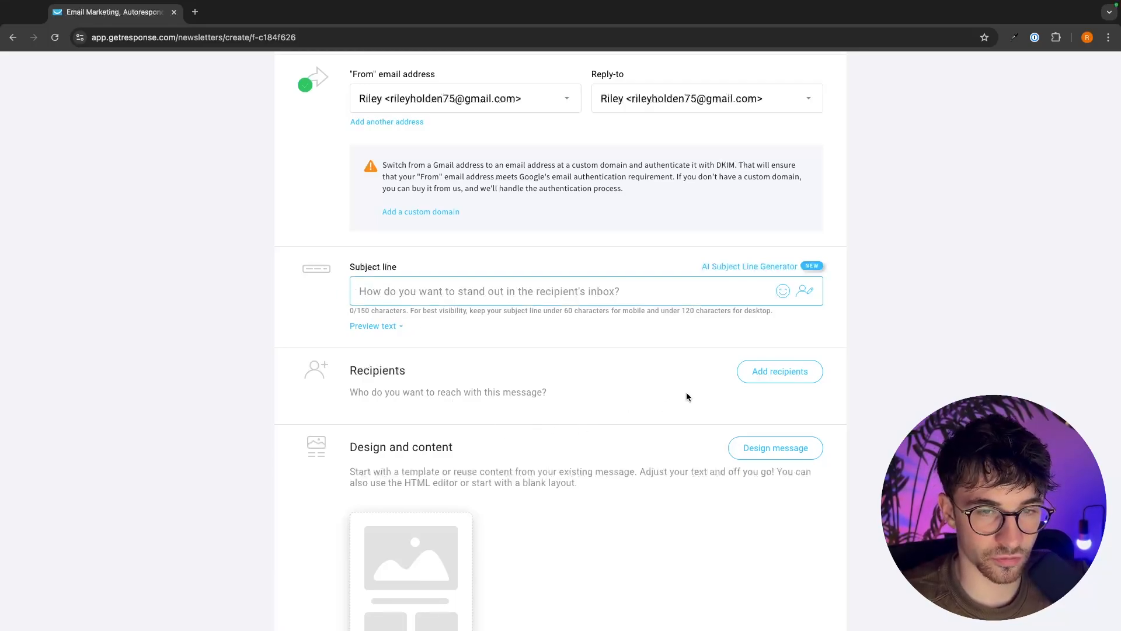
left_click(768, 268)
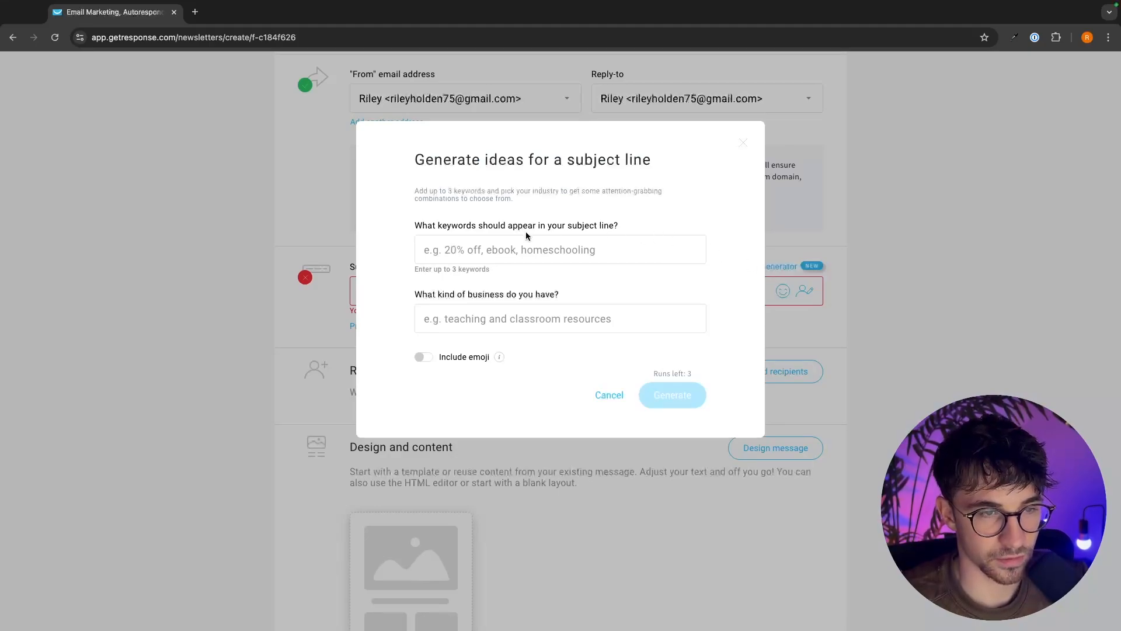
left_click(544, 250)
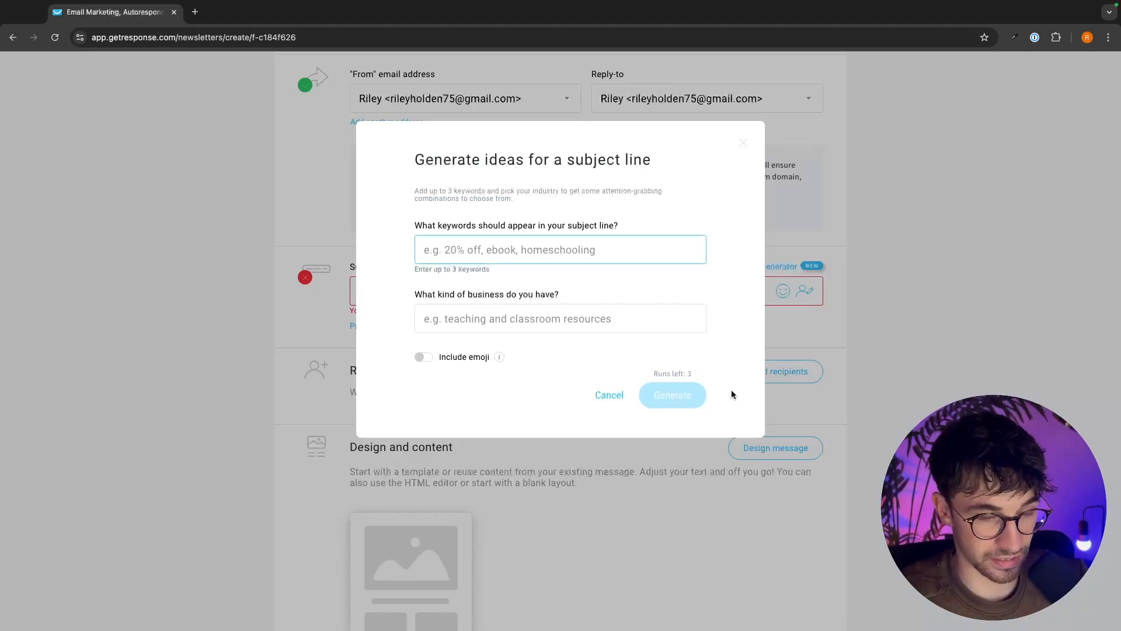
type("Course Launch")
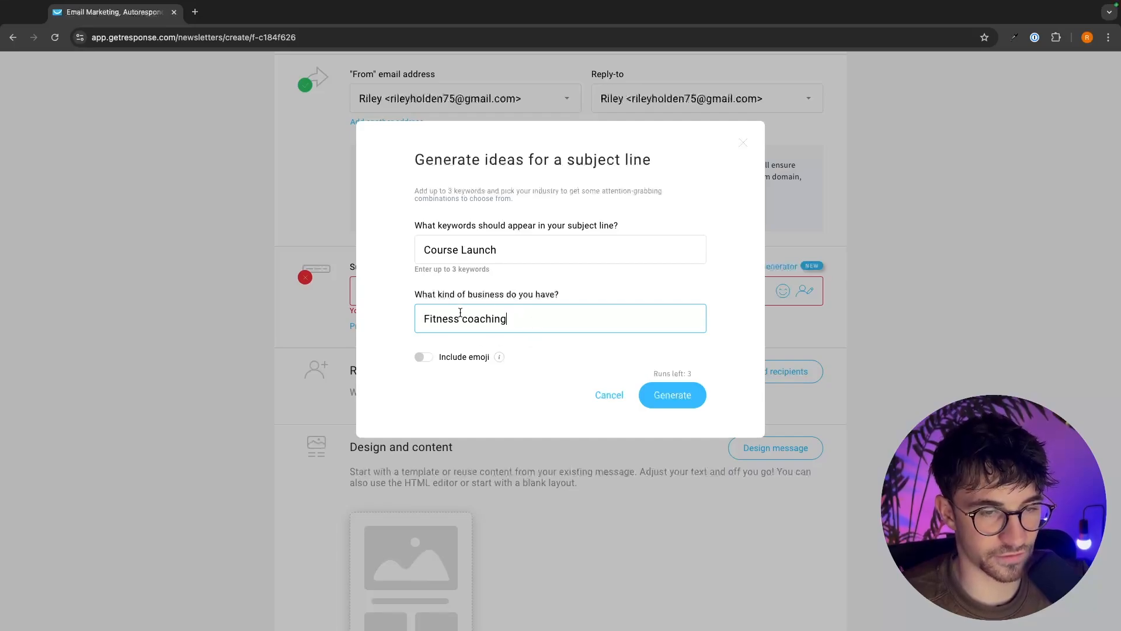
left_click(437, 361)
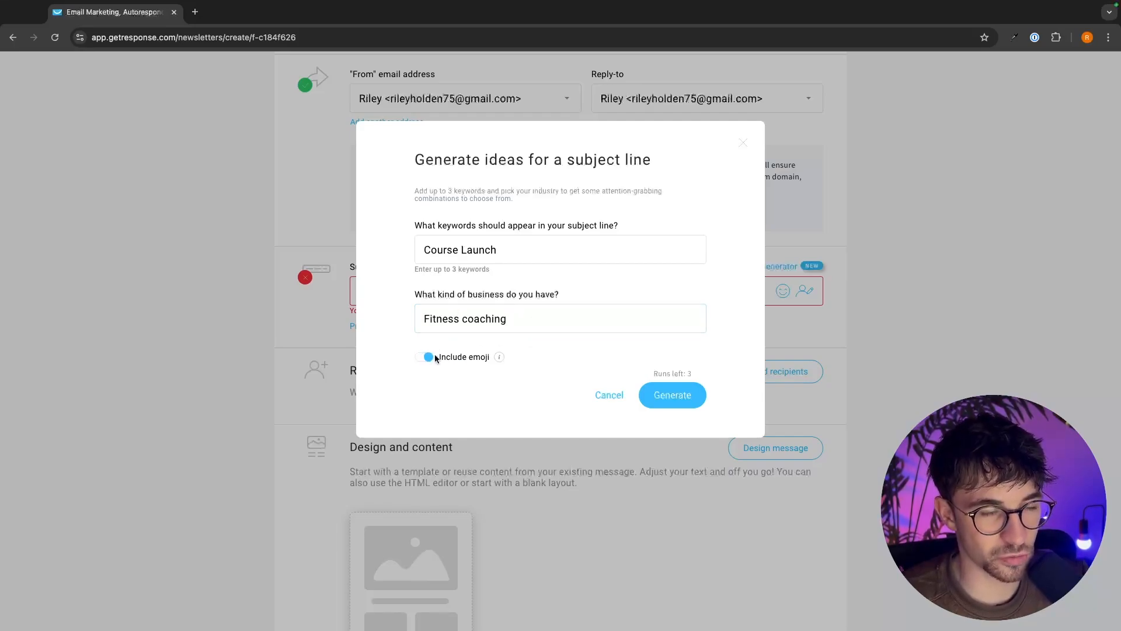
left_click(671, 394)
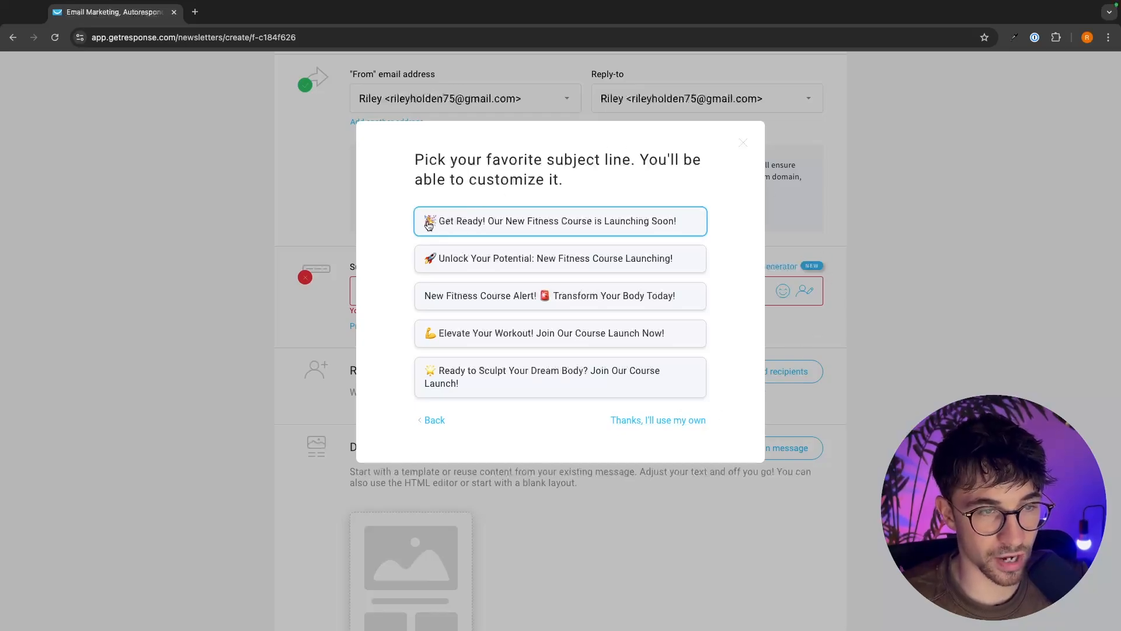
Step: Use the generated suggestion "Get Ready! Our New Fitness Course is Launching Soon!" as the message's subject line
left_click_drag(437, 226, 441, 221)
left_click_drag(349, 287, 698, 309)
left_click(681, 295)
left_click_drag(357, 291, 674, 299)
left_click(671, 299)
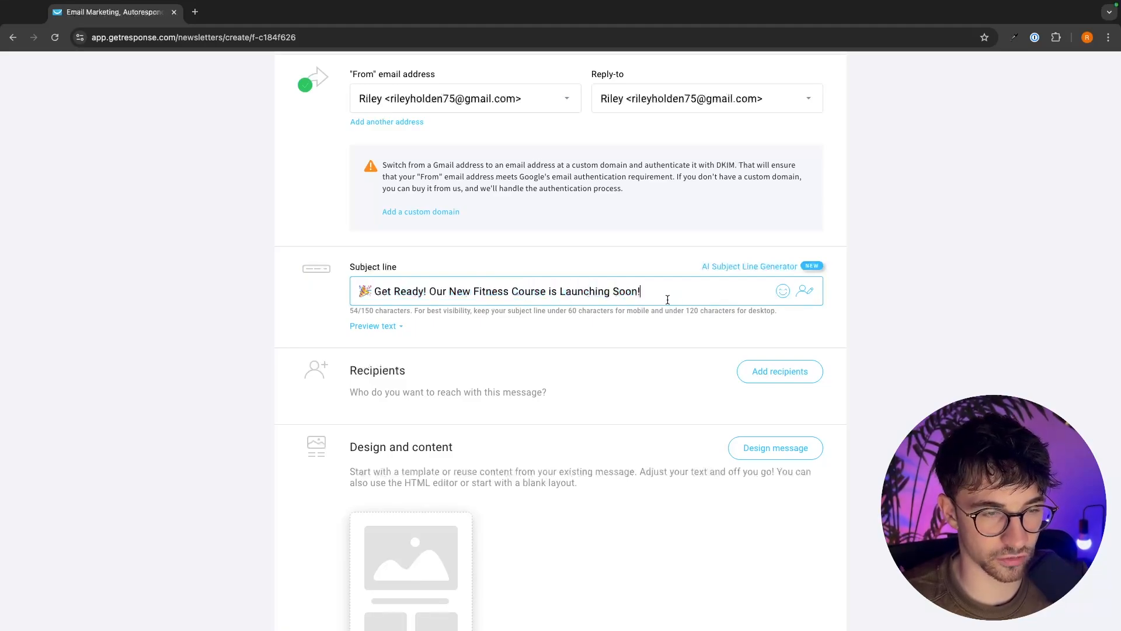
Step: Add the account's default contact list as the newsletter's recipients
scroll(667, 301, "down", 1)
scroll(667, 300, "down", 3)
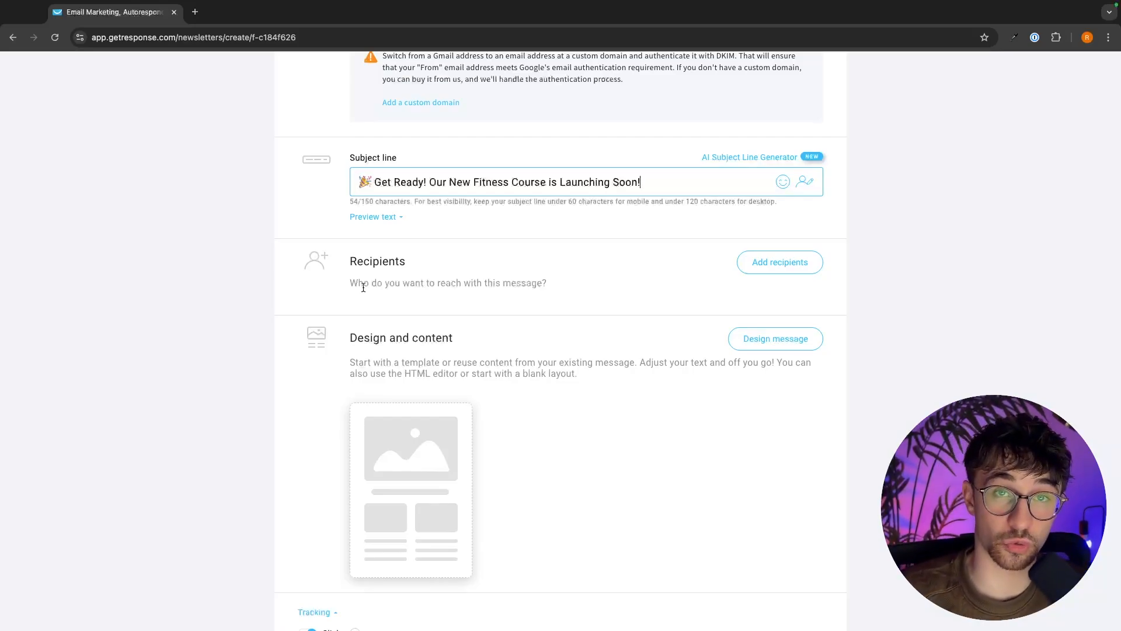
left_click(765, 268)
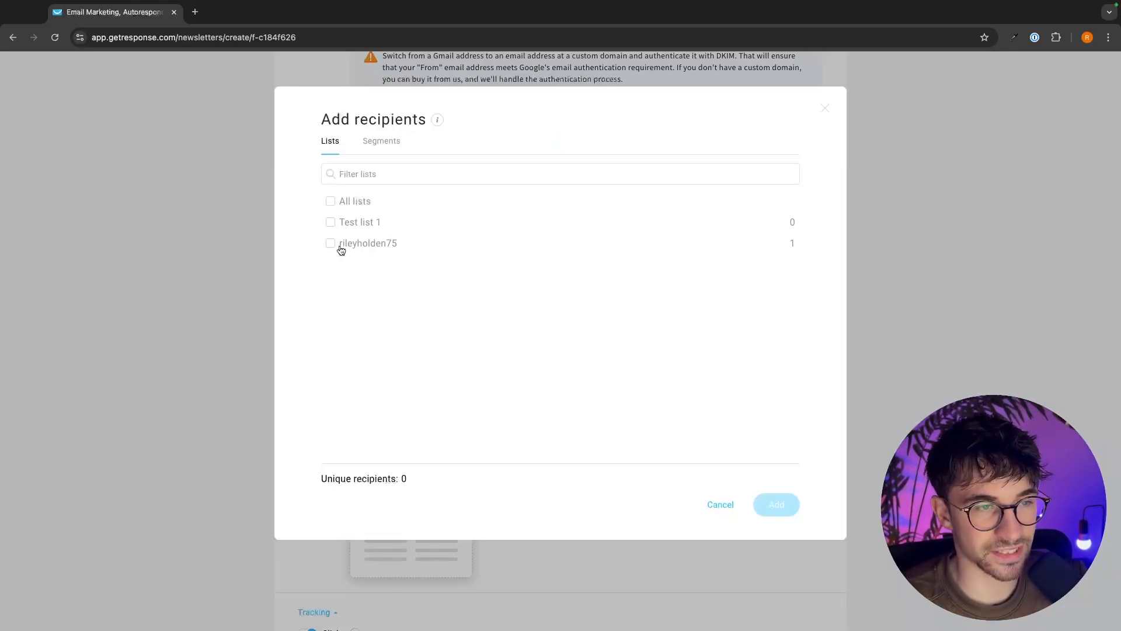
left_click(336, 248)
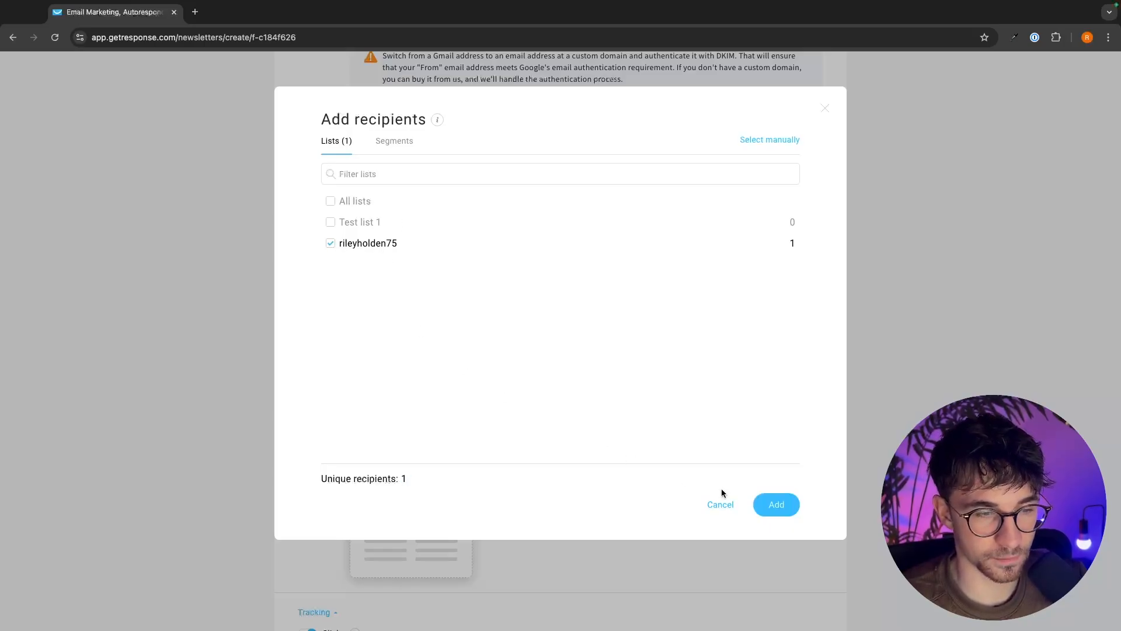
left_click(776, 504)
Step: Start designing the newsletter message and open the email template gallery
scroll(858, 512, "down", 3)
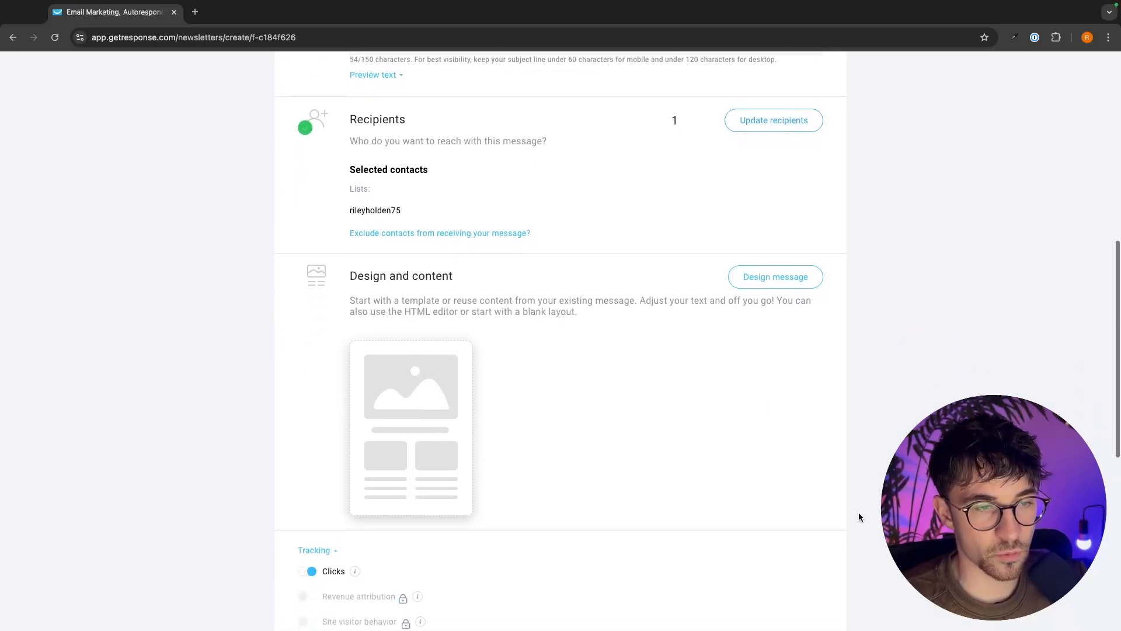
left_click_drag(351, 254, 460, 264)
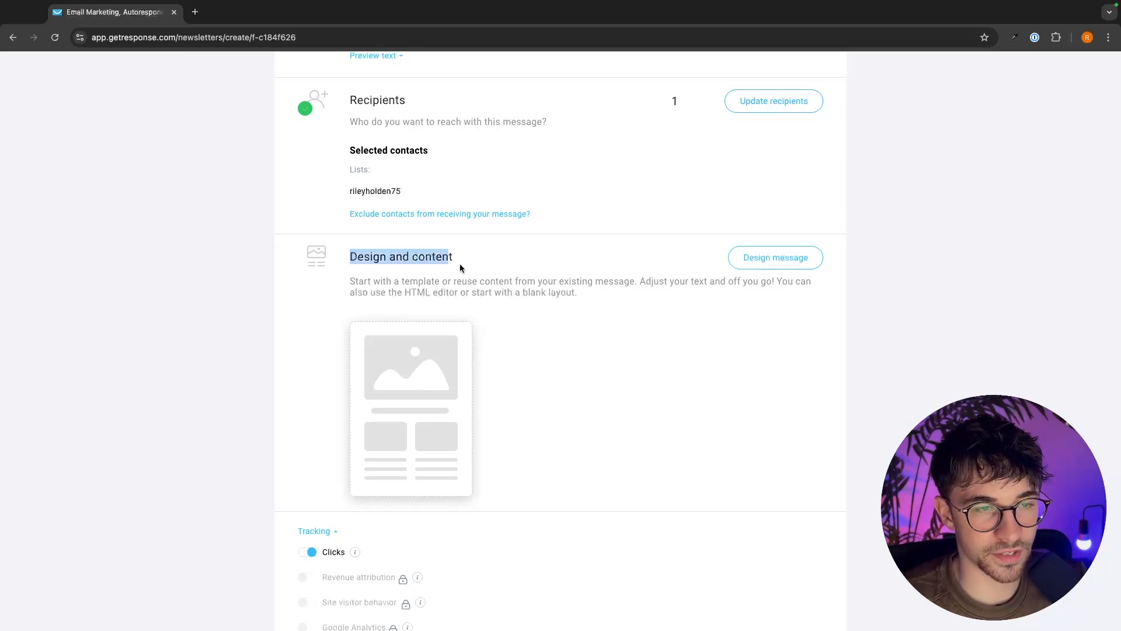
left_click(272, 223)
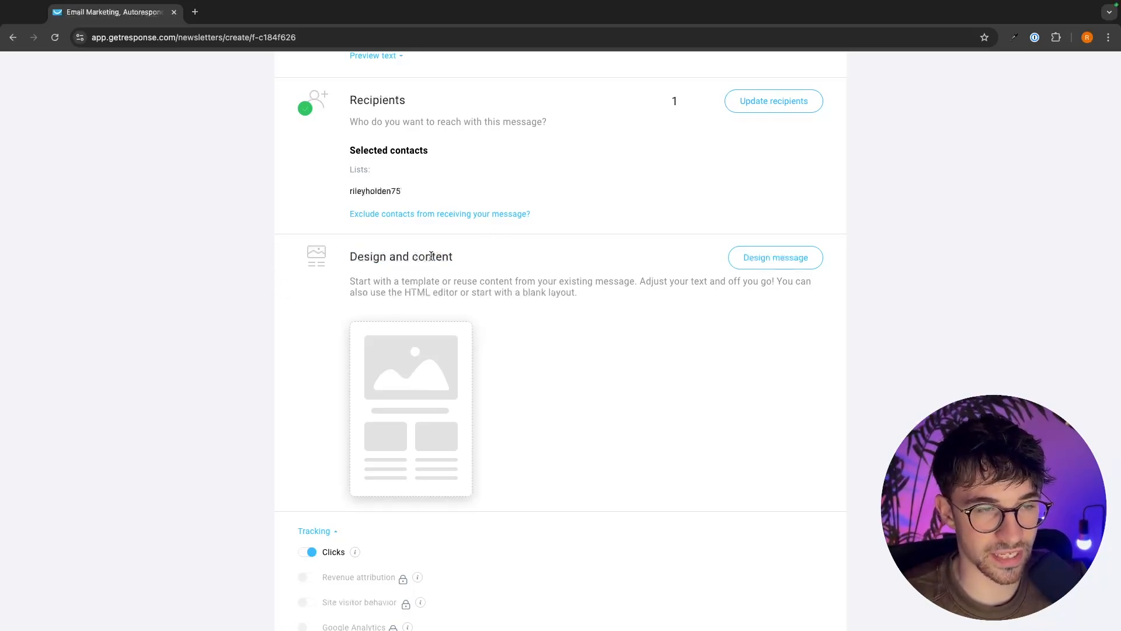
mouse_move(451, 432)
left_click(779, 257)
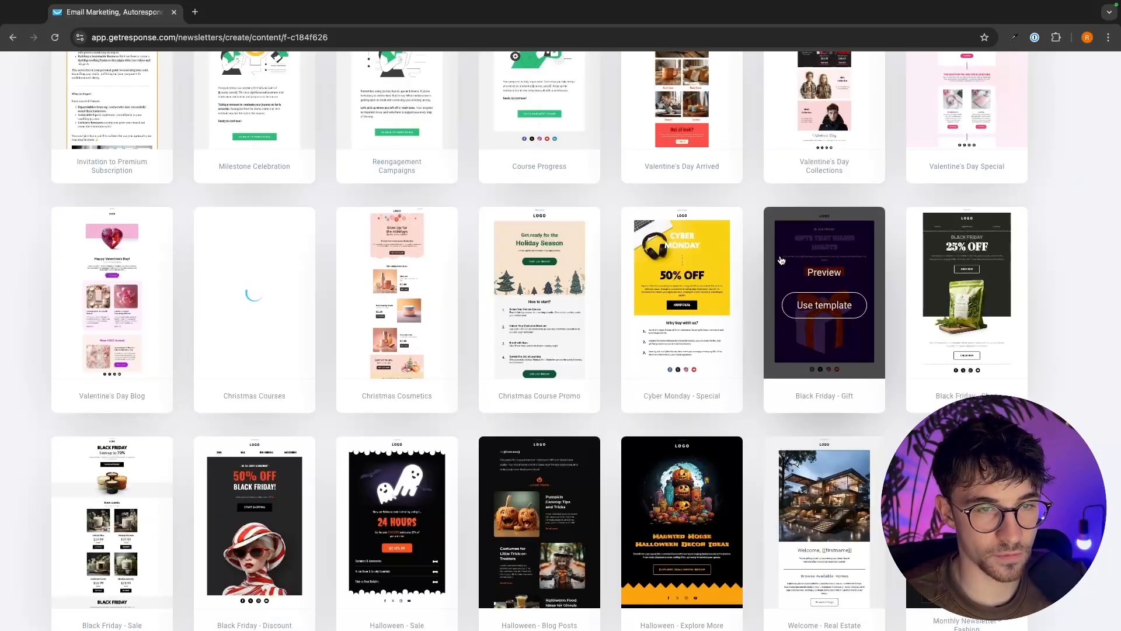
Step: Look through the predesigned email templates to see which designs and themes are available for the newsletter
scroll(718, 235, "up", 10)
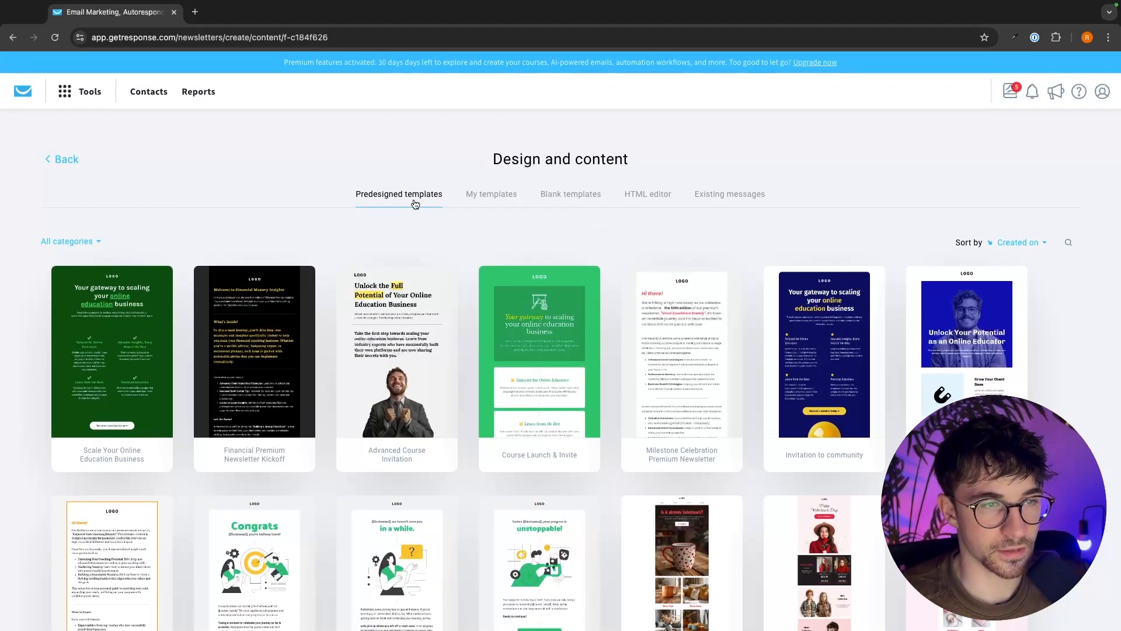
left_click_drag(352, 195, 442, 200)
left_click(443, 216)
scroll(415, 258, "down", 5)
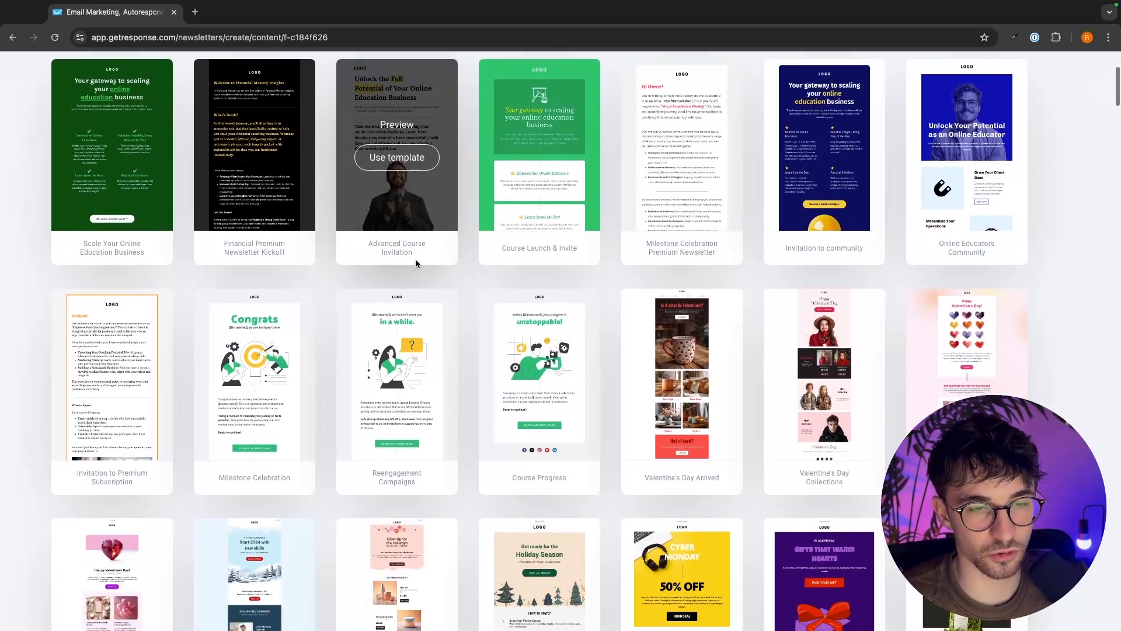
scroll(417, 264, "down", 9)
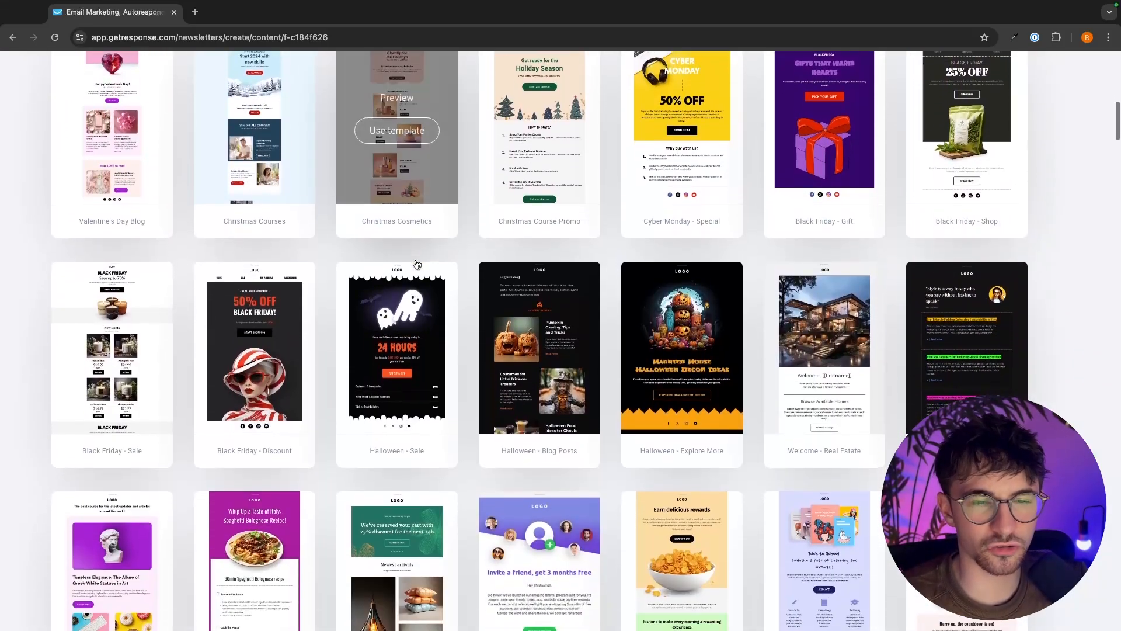
scroll(416, 264, "down", 7)
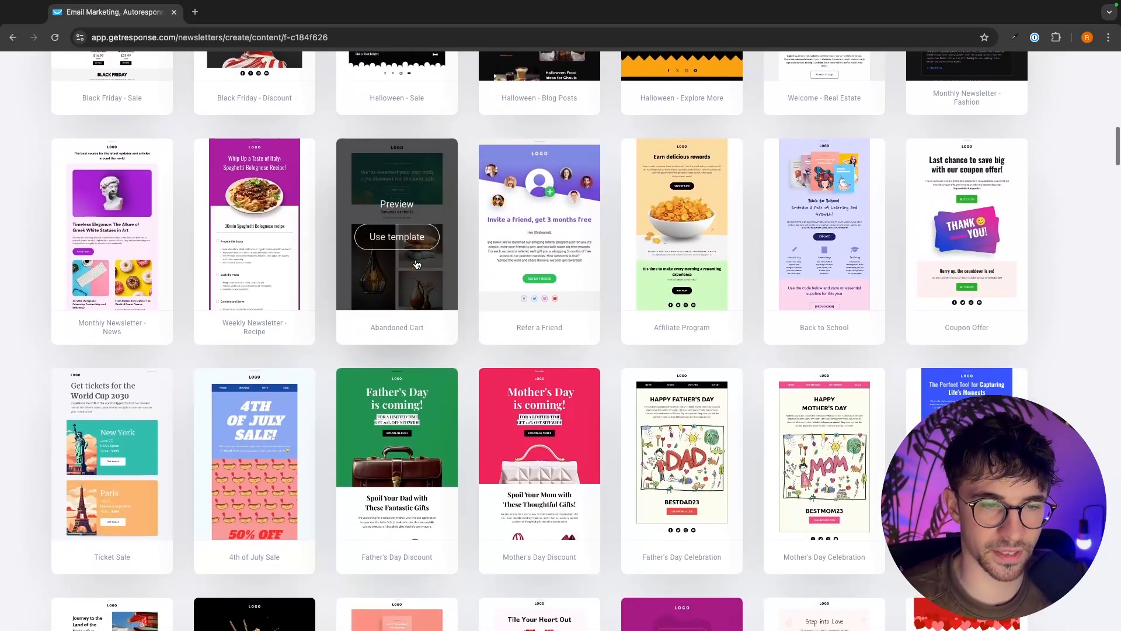
scroll(610, 386, "down", 7)
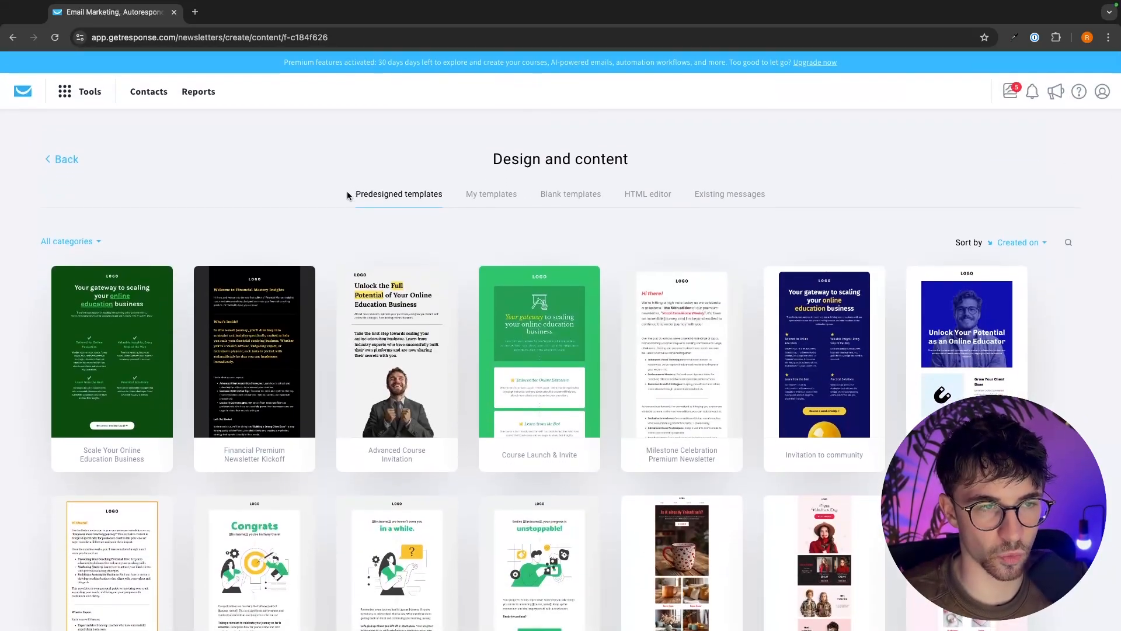
left_click_drag(348, 192, 443, 194)
left_click(442, 200)
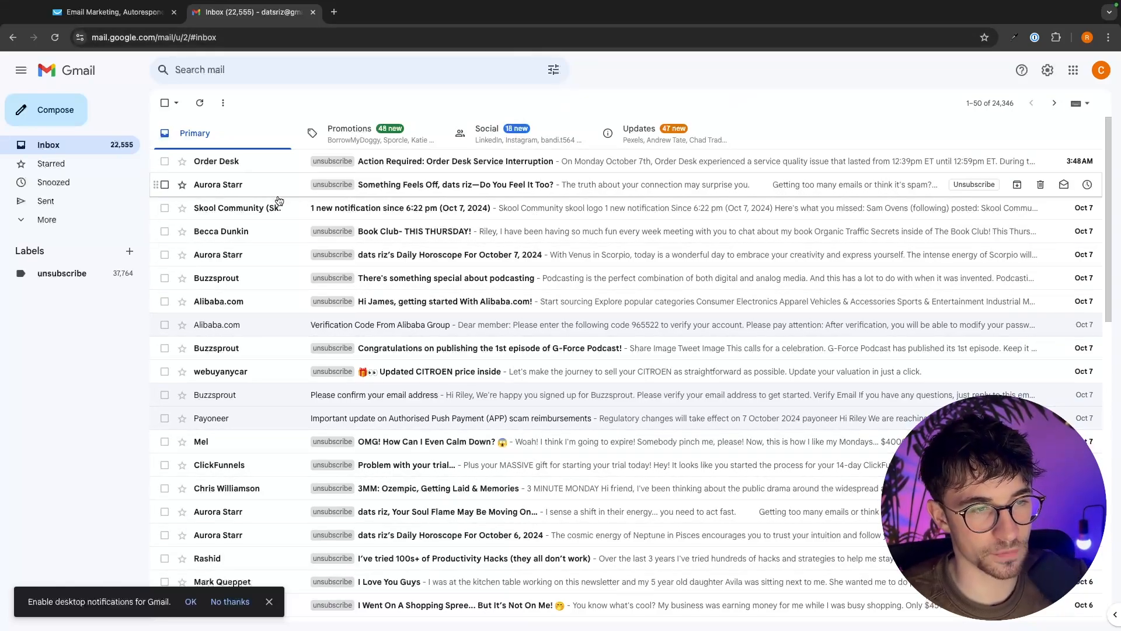
Step: In Gmail, read the Buzzsprout email "There's something special about podcasting" as a plain-text newsletter example and return to the inbox
left_click(243, 274)
scroll(518, 281, "down", 7)
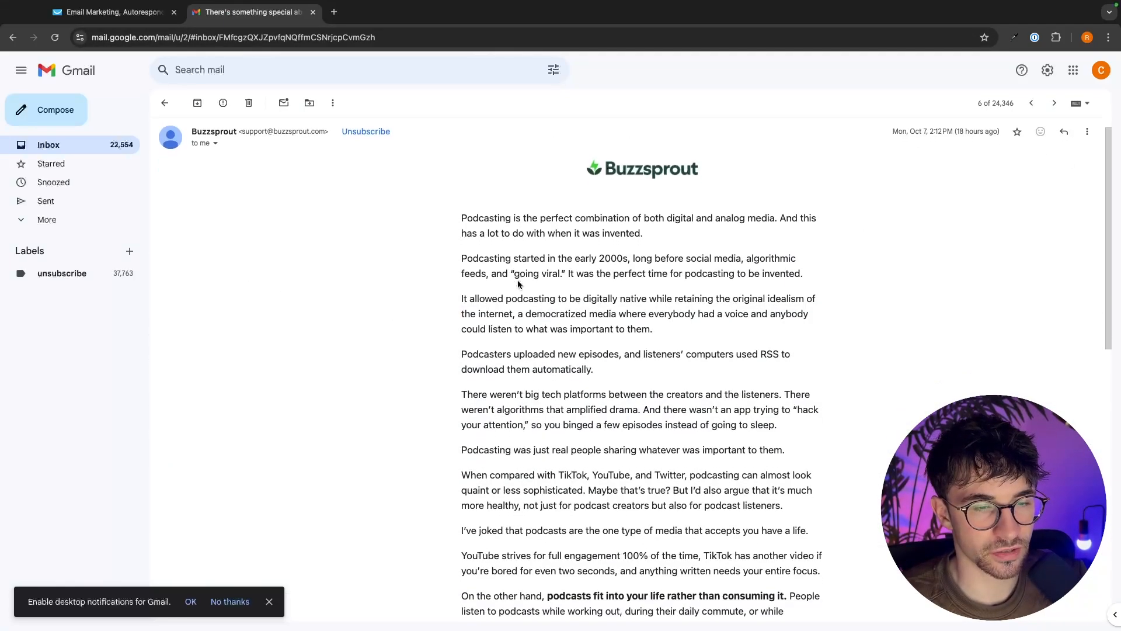
scroll(518, 280, "down", 4)
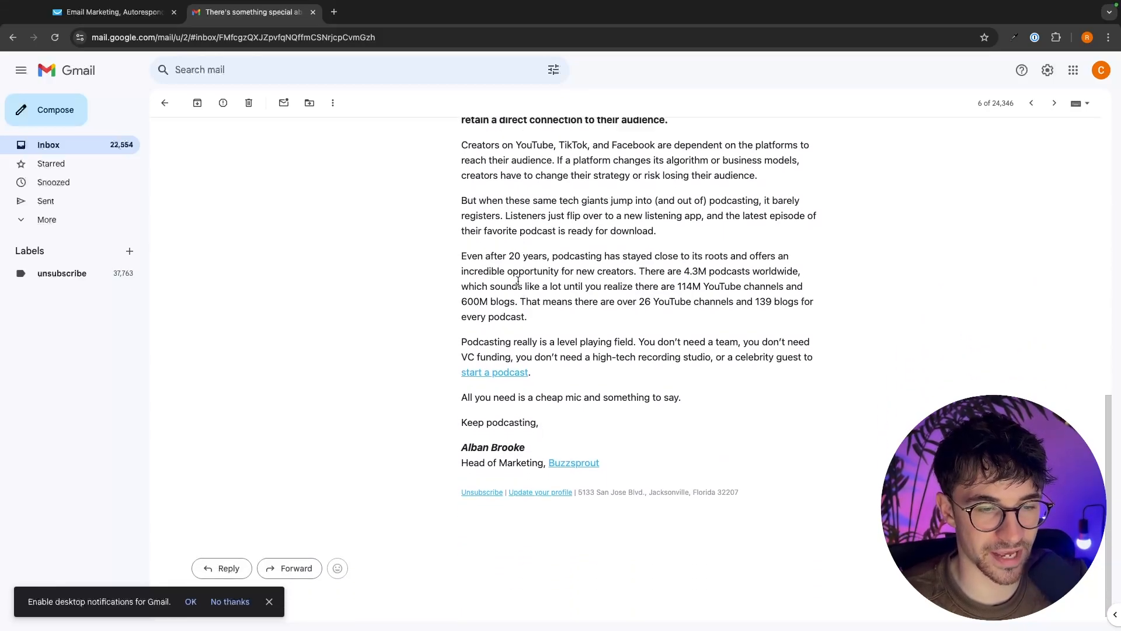
scroll(518, 284, "up", 11)
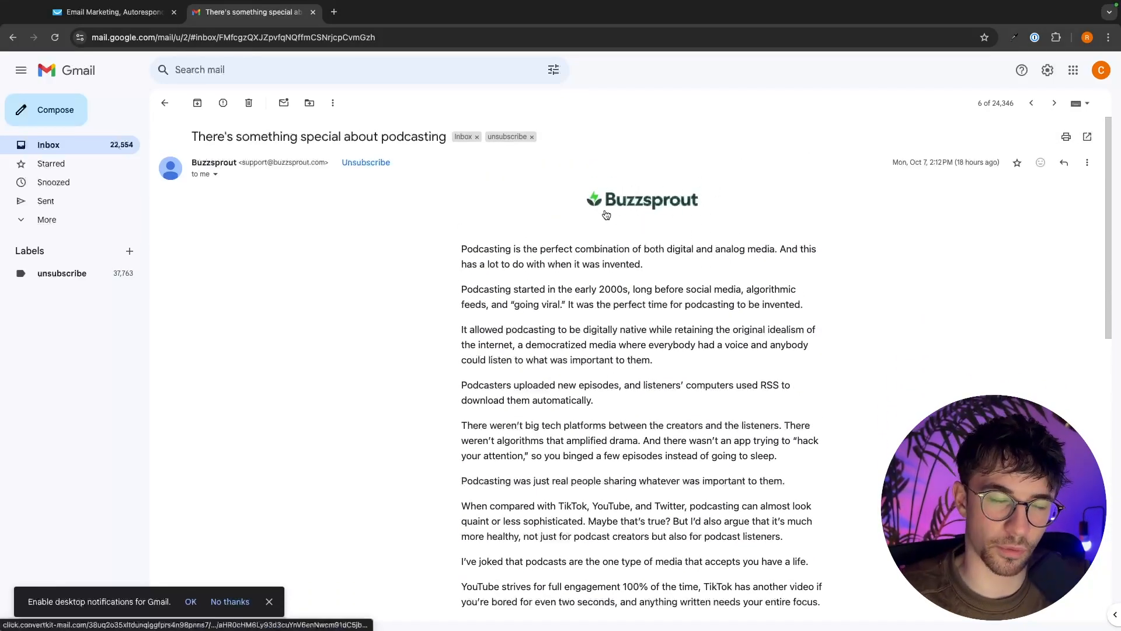
left_click_drag(441, 249, 710, 437)
left_click(710, 436)
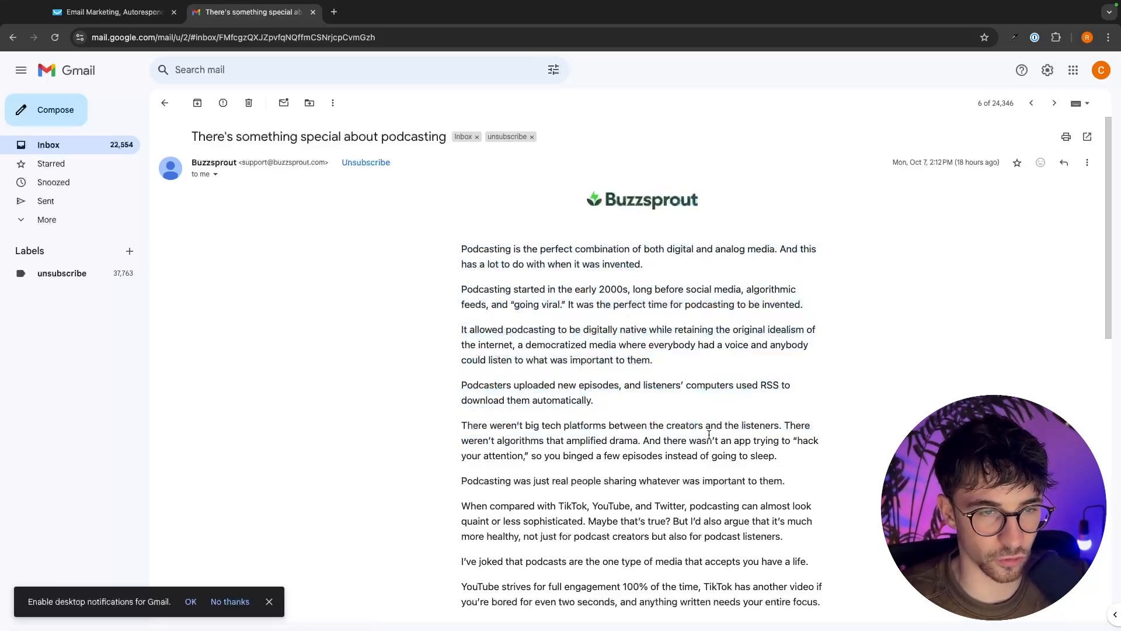
scroll(672, 418, "left", 5)
Step: Read the email "OMG! How Can I Even Calm Down?" for its image, text and link layout and return to the inbox
scroll(252, 397, "down", 1)
left_click(204, 400)
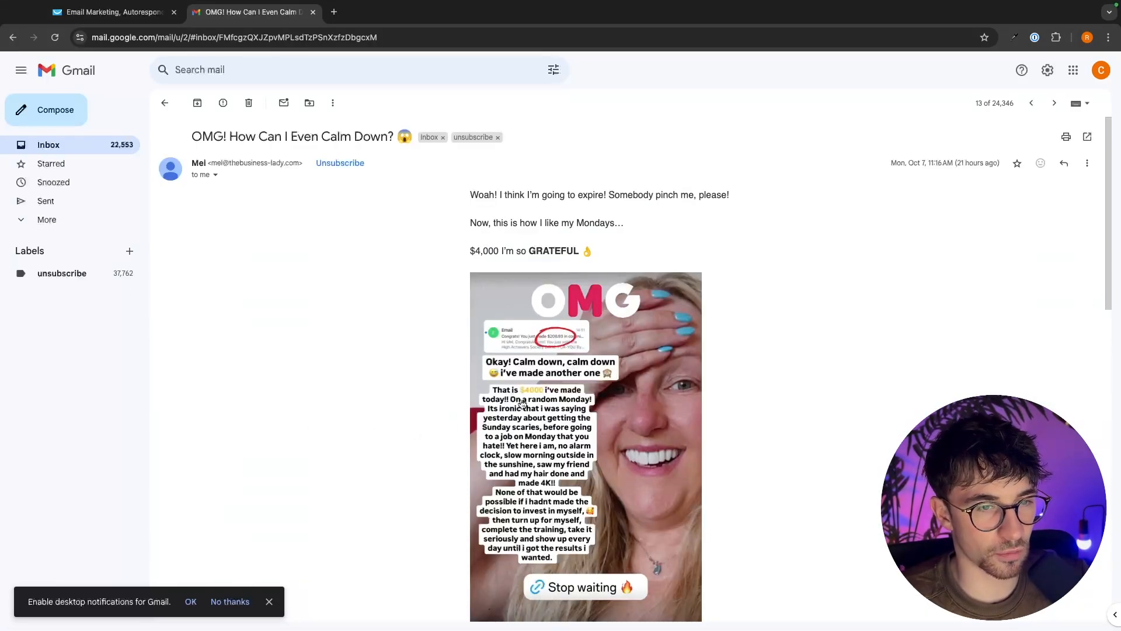
scroll(522, 397, "down", 7)
scroll(522, 397, "down", 3)
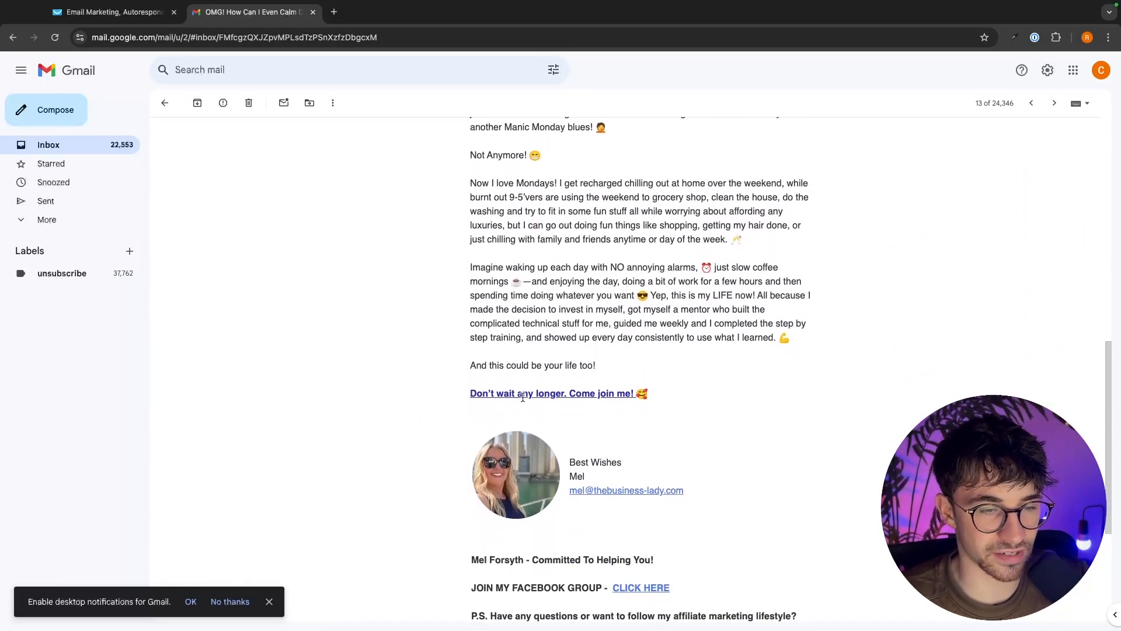
scroll(579, 312, "up", 1)
scroll(584, 304, "left", 5)
Step: Read the email "I've tried 100s+ of Productivity Hacks (they all don't work)" for its layout and return to the inbox
scroll(350, 348, "down", 2)
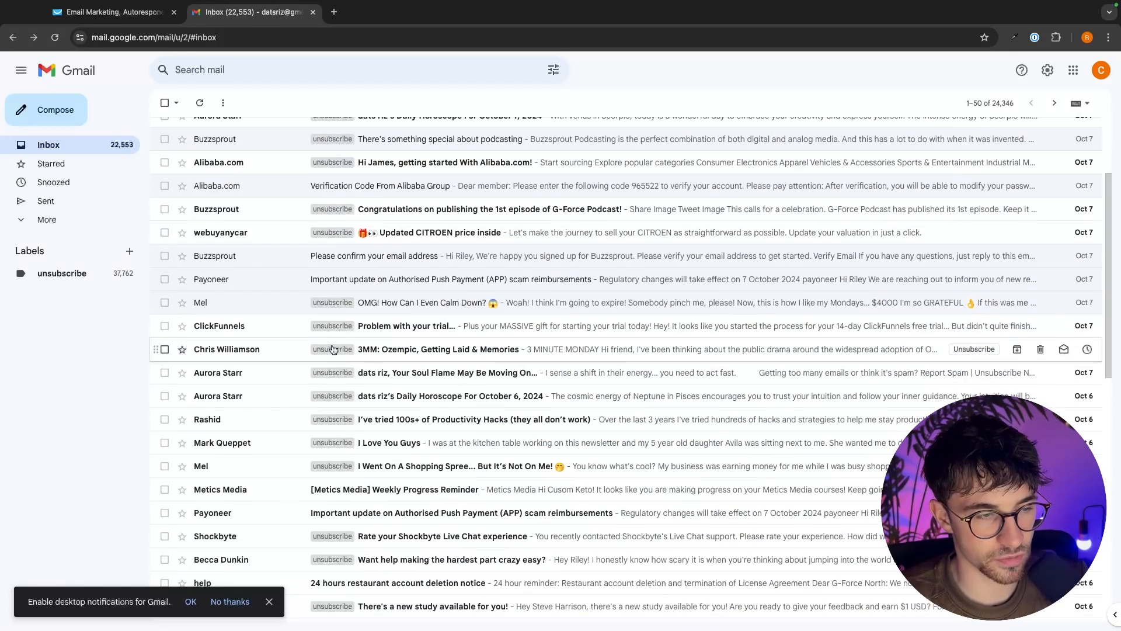
left_click(250, 418)
scroll(450, 396, "down", 1)
scroll(451, 396, "down", 3)
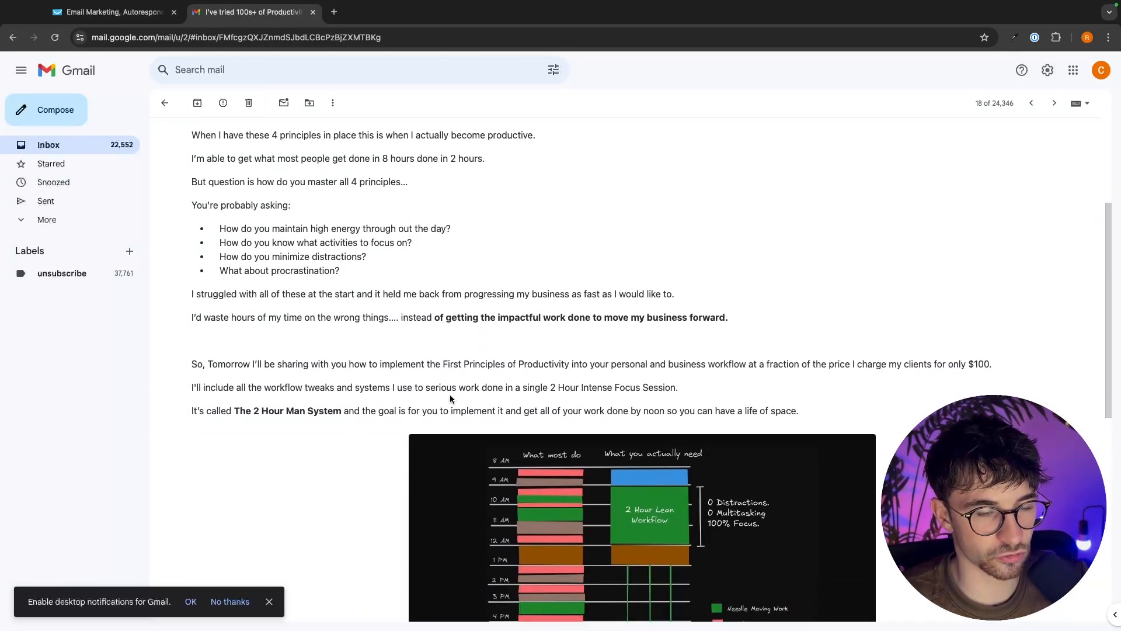
scroll(450, 396, "left", 5)
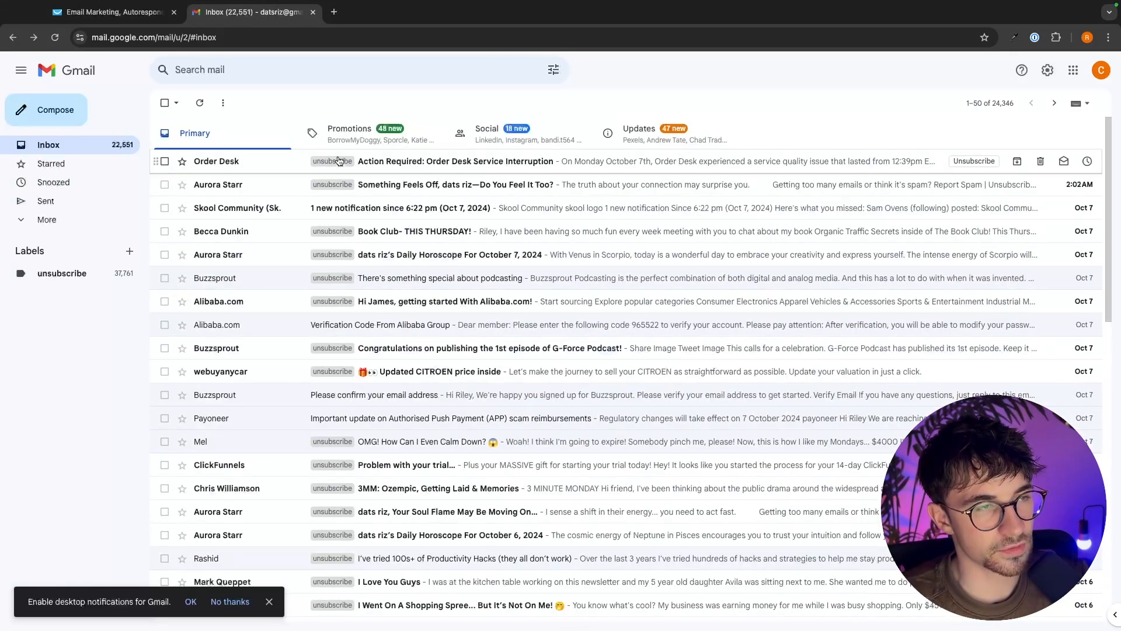
Step: Search the mailbox for "tails" and examine the layout of the Tails.com newsletter "Does Munich bark at noises?"
left_click(270, 65)
type("tails")
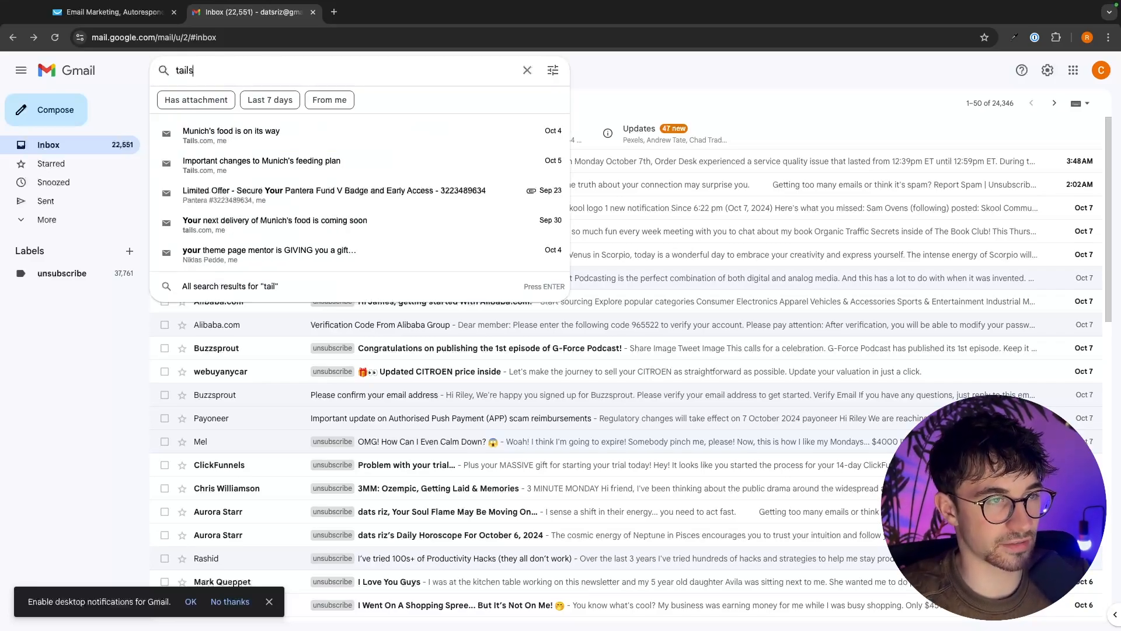
key("Return")
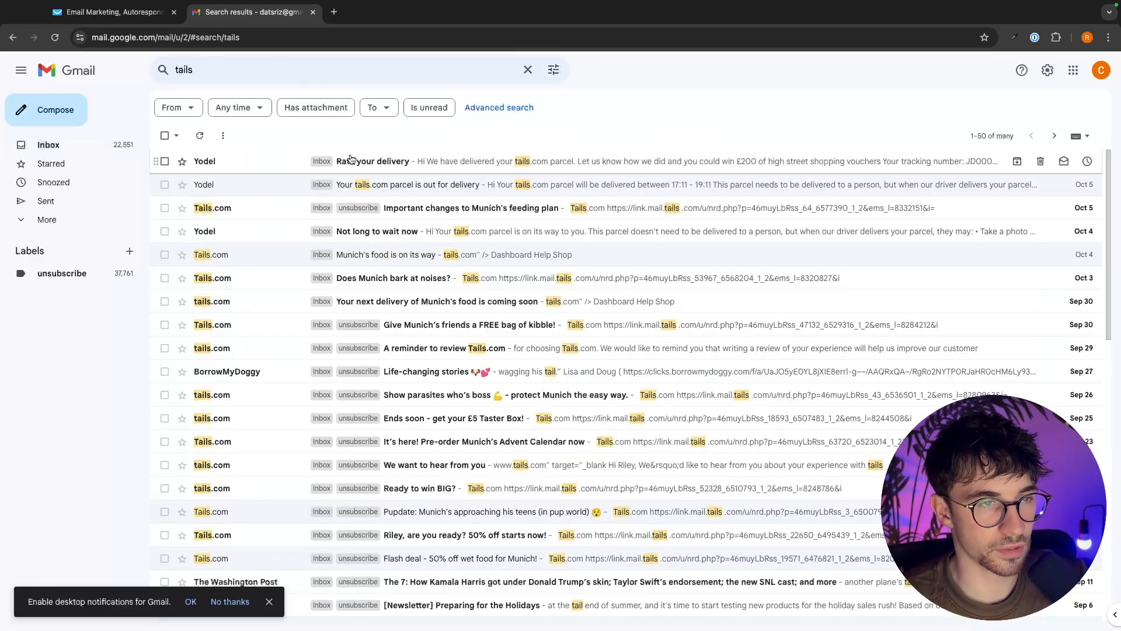
left_click(376, 281)
scroll(565, 304, "down", 5)
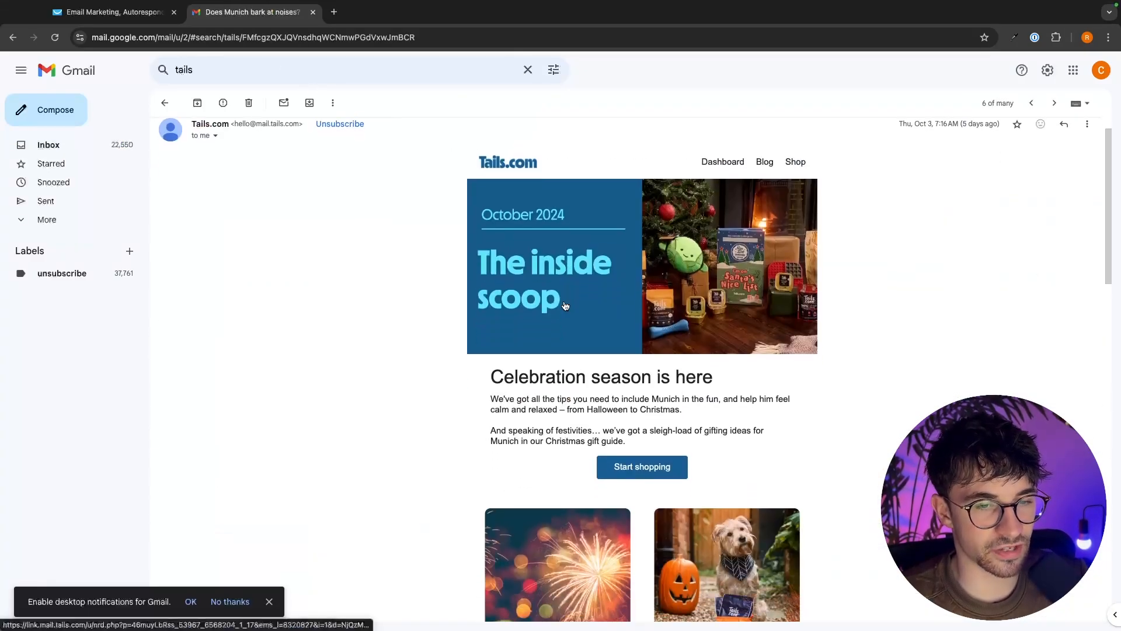
scroll(565, 304, "down", 10)
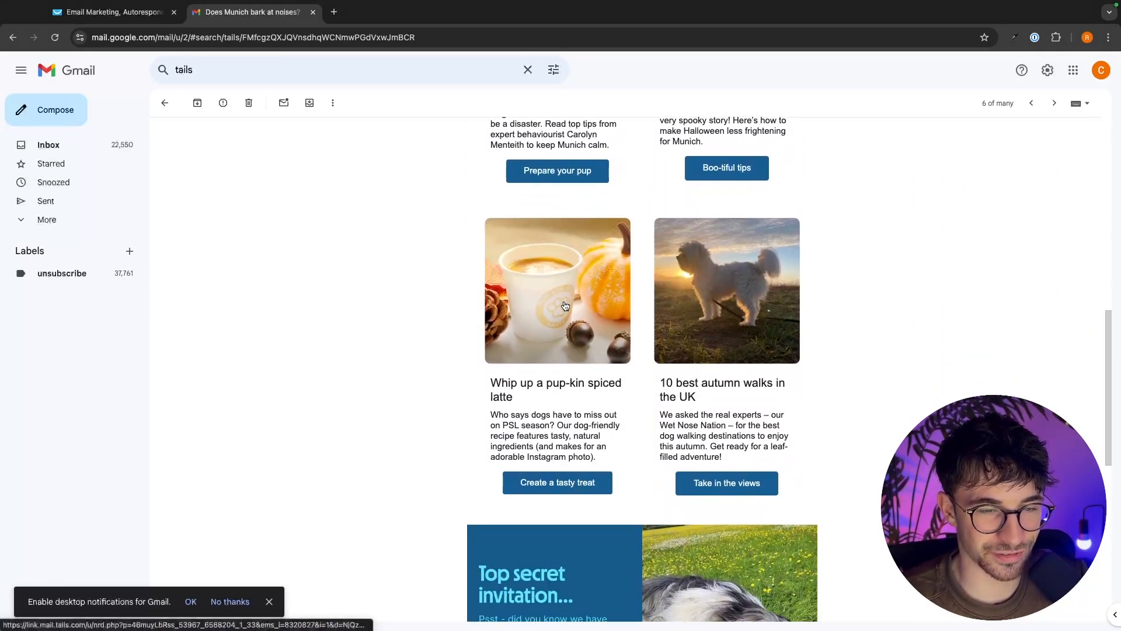
Step: Switch back to GetResponse and compare its predesigned templates with the designed newsletter example
left_click(111, 12)
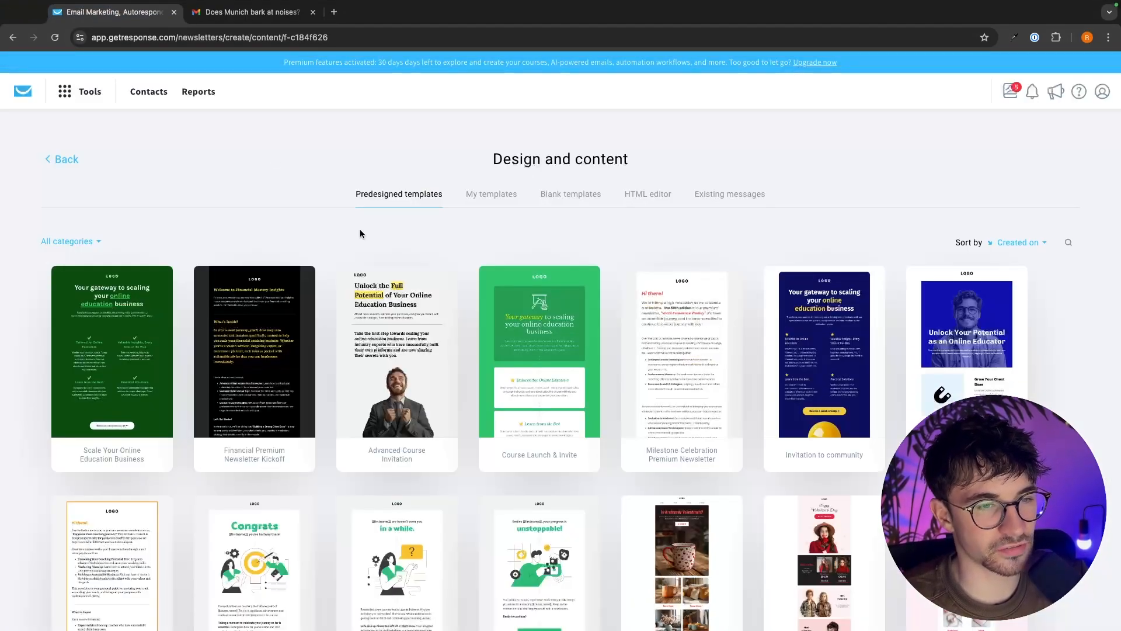
scroll(691, 366, "down", 5)
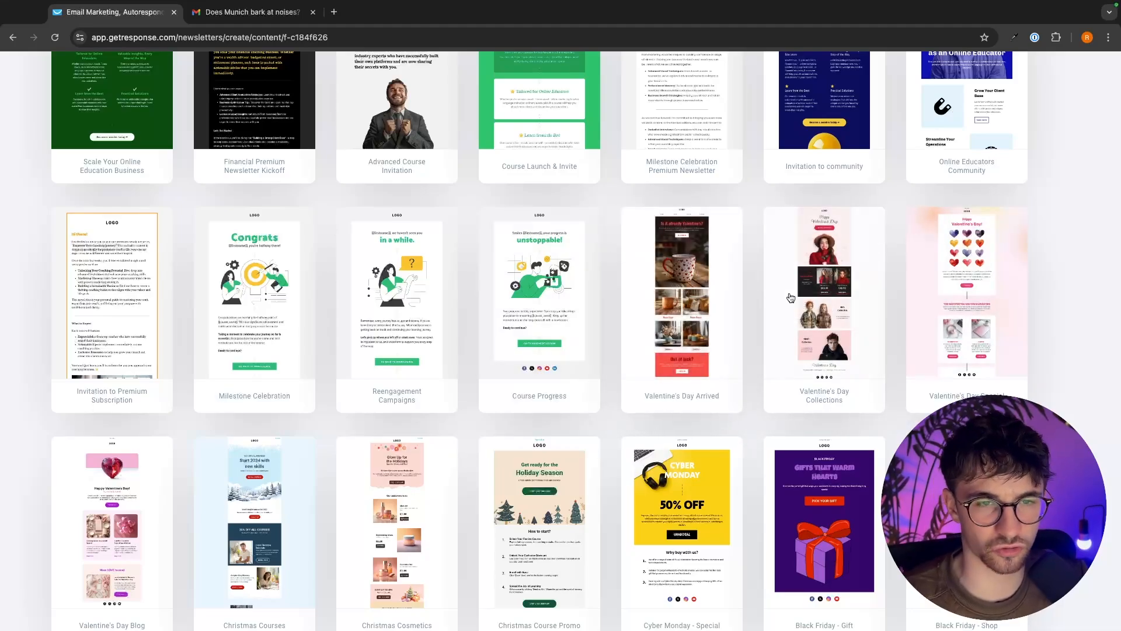
scroll(590, 313, "down", 4)
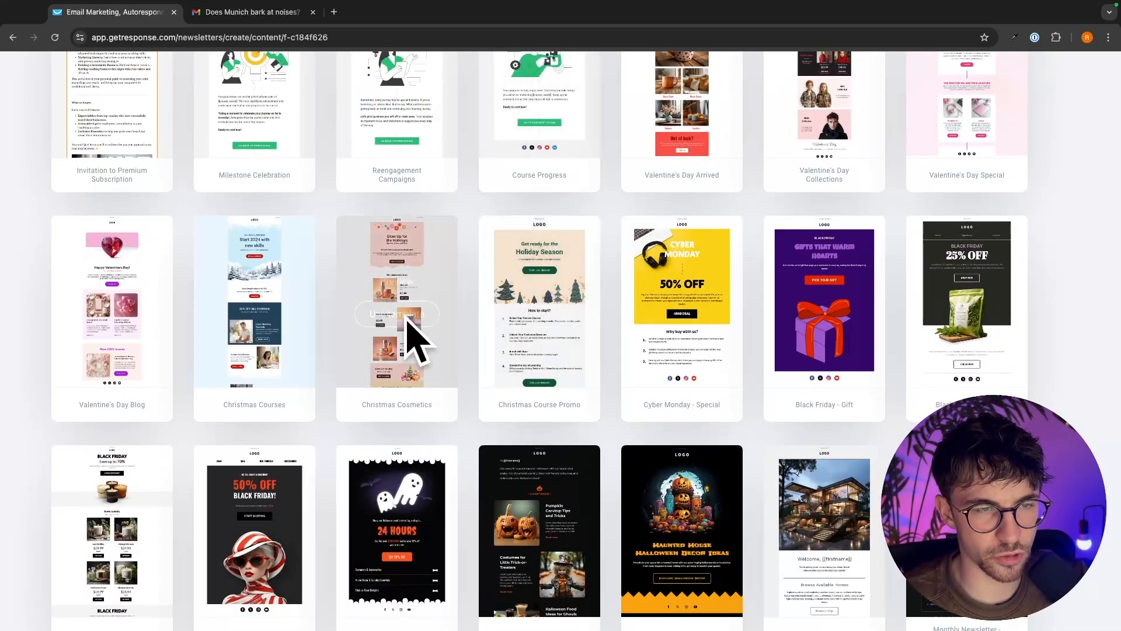
scroll(495, 298, "up", 9)
Step: Close the Gmail page and start the newsletter from the empty Blank template among the blank templates
left_click(593, 203)
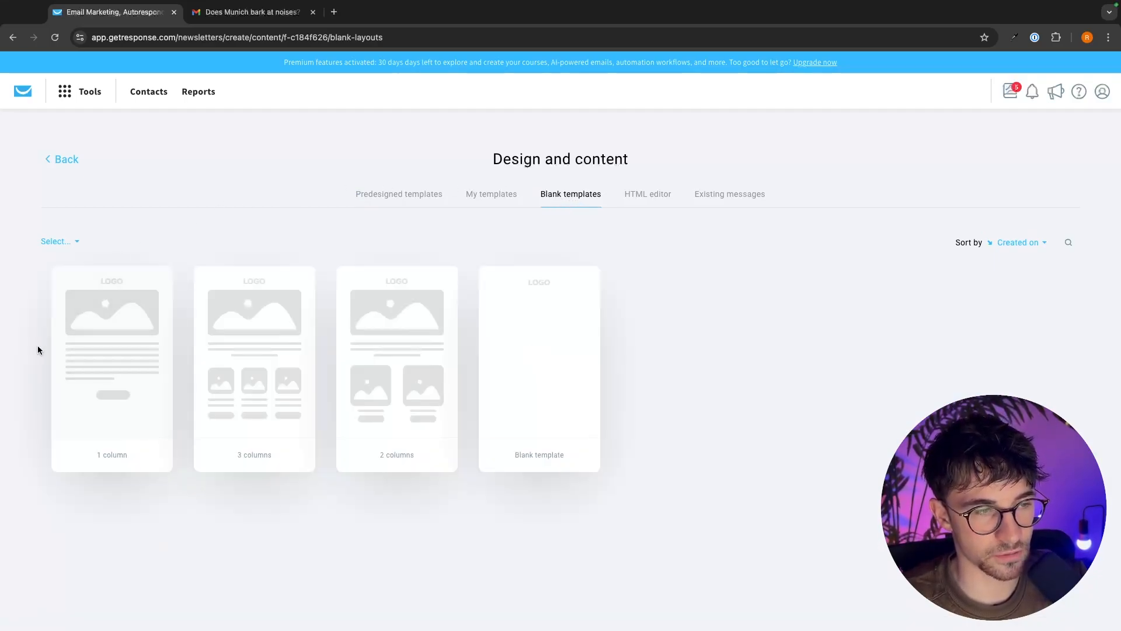
mouse_move(135, 368)
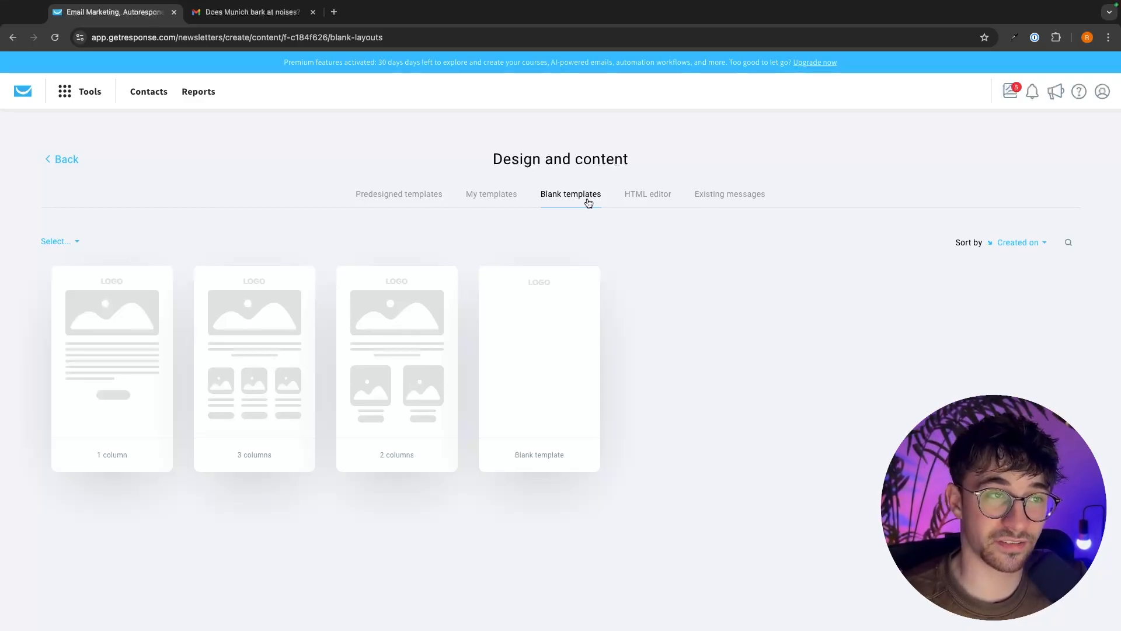
left_click(313, 11)
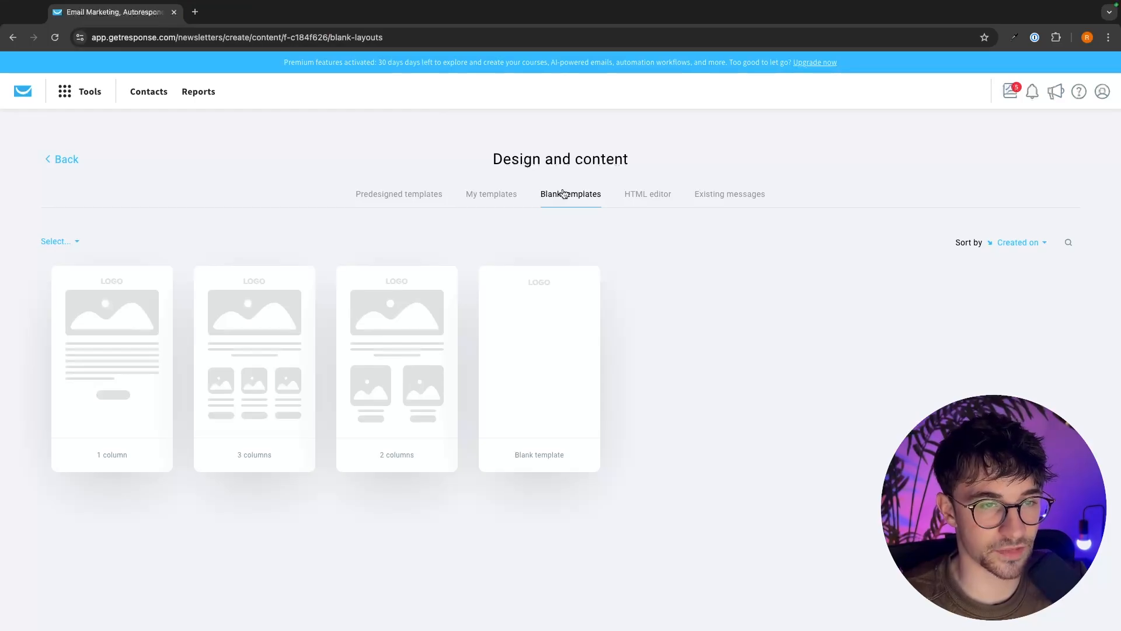
left_click(109, 365)
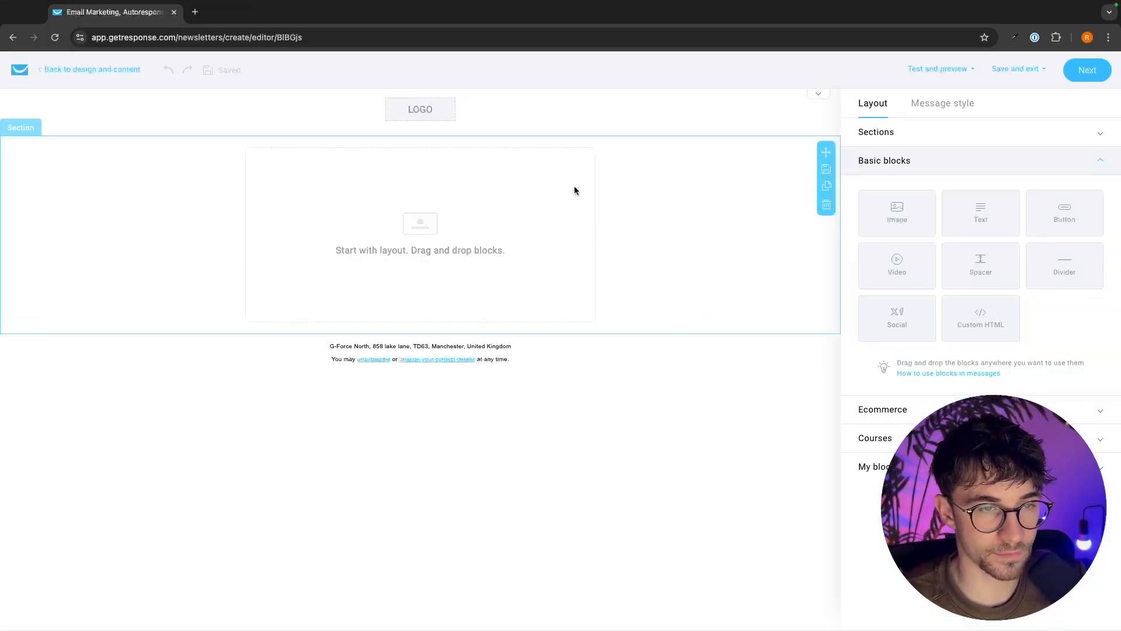
Step: Add an image block to the empty section and fill it with the uploaded "Best Credit Repair Software" picture
left_click_drag(932, 213, 418, 209)
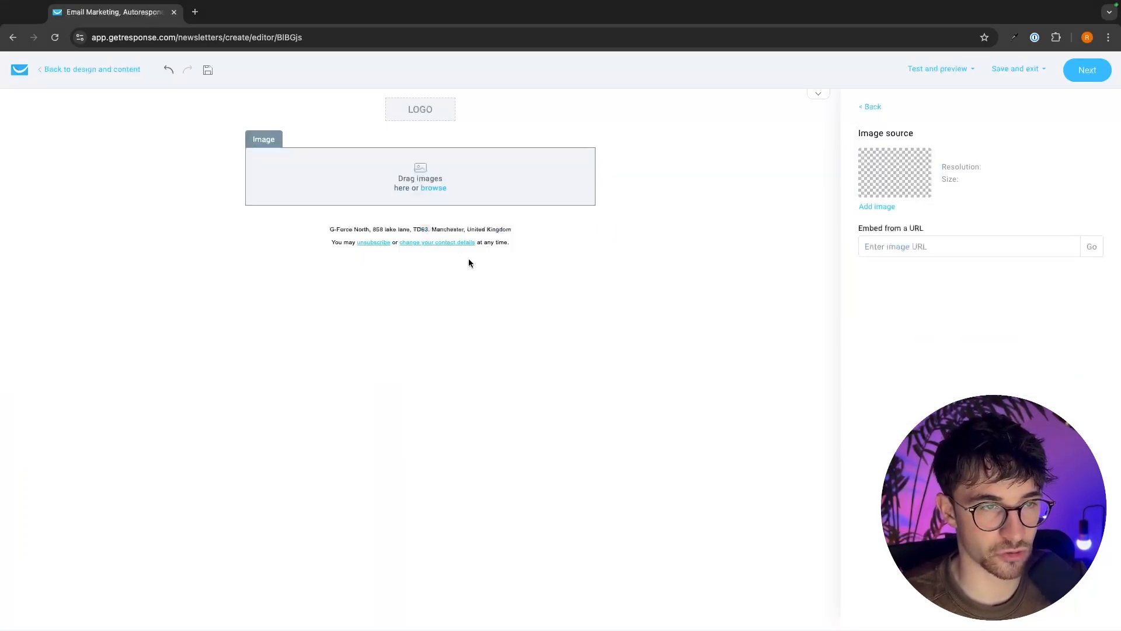
left_click(432, 188)
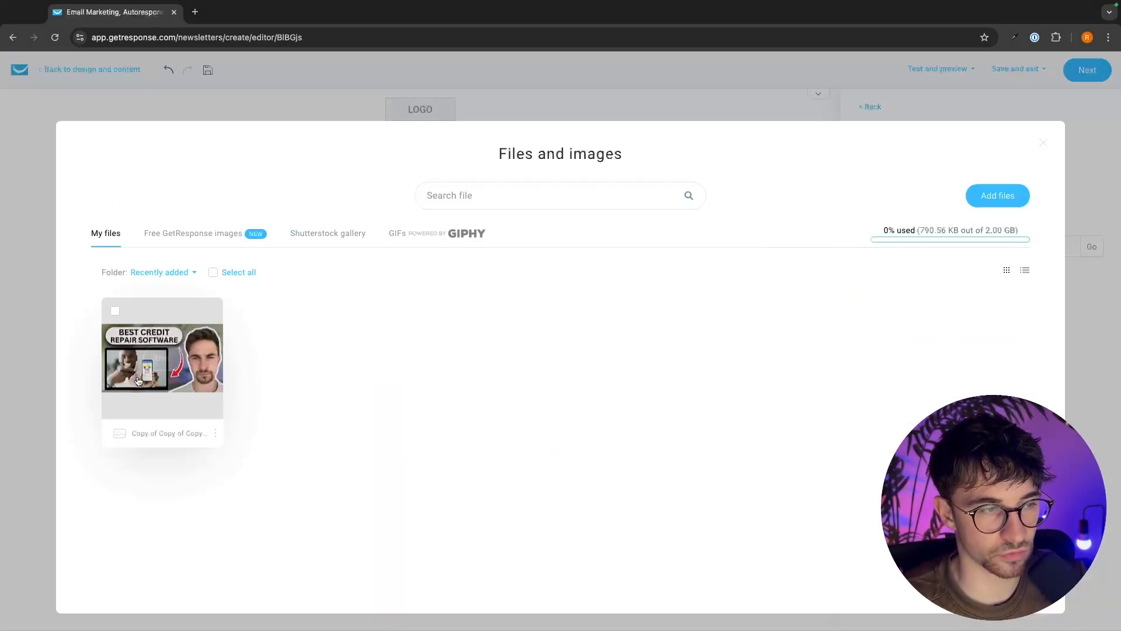
left_click(159, 368)
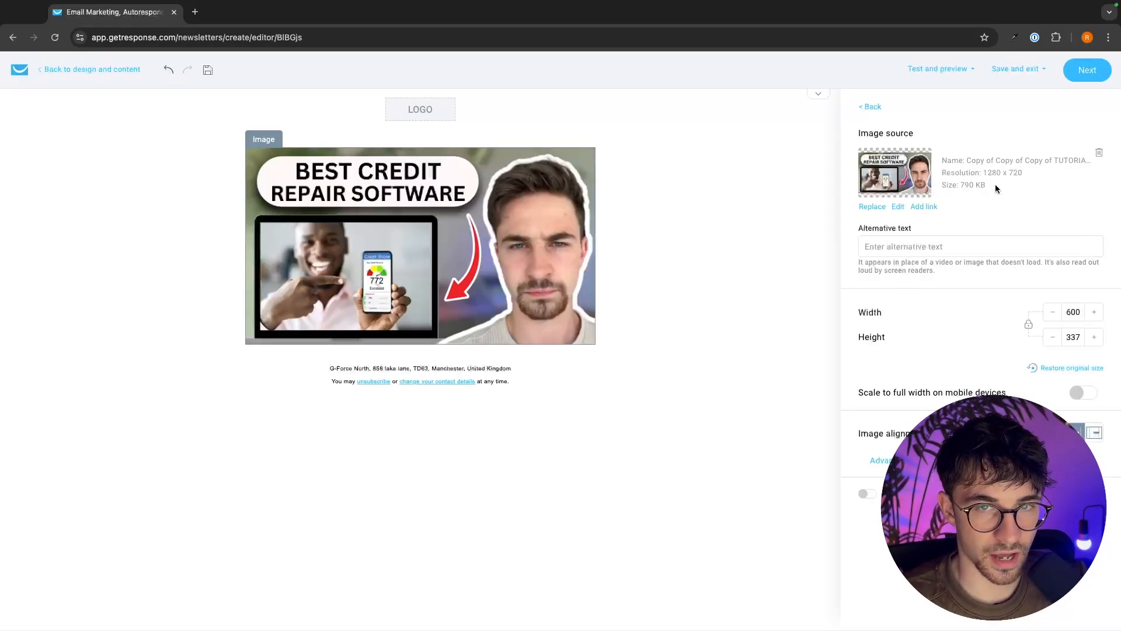
left_click(872, 107)
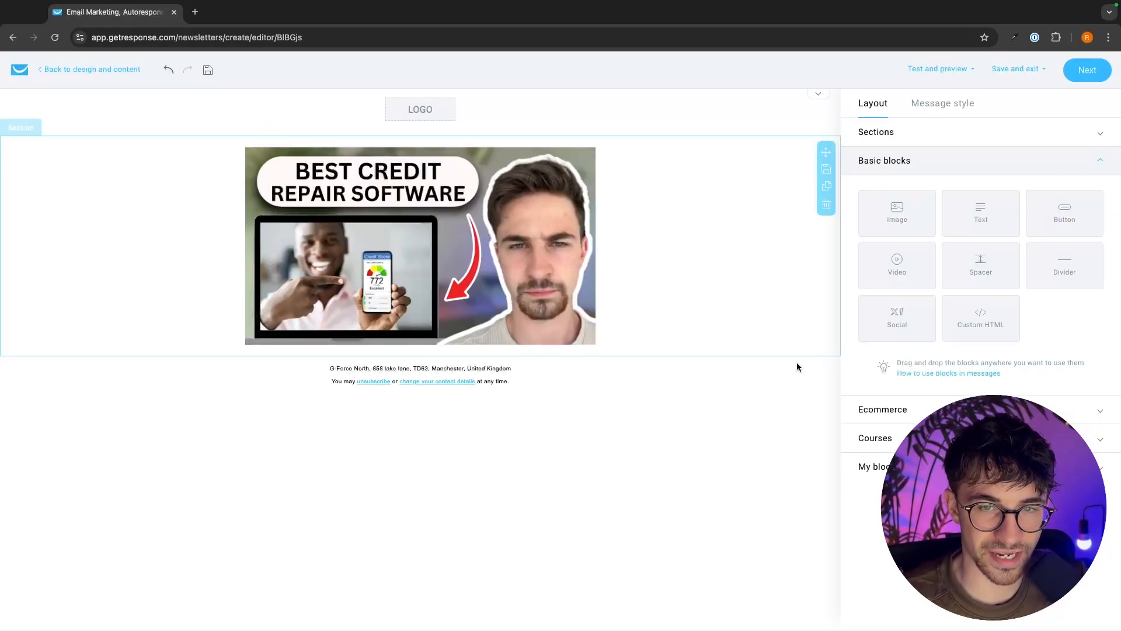
Step: Add a text block below the image reading "Join the course now", followed by filler lines rognerojg, rejgnerg, gkjngkjerngh, reohigrenghl and rhoirnhjk
left_click_drag(984, 224, 455, 356)
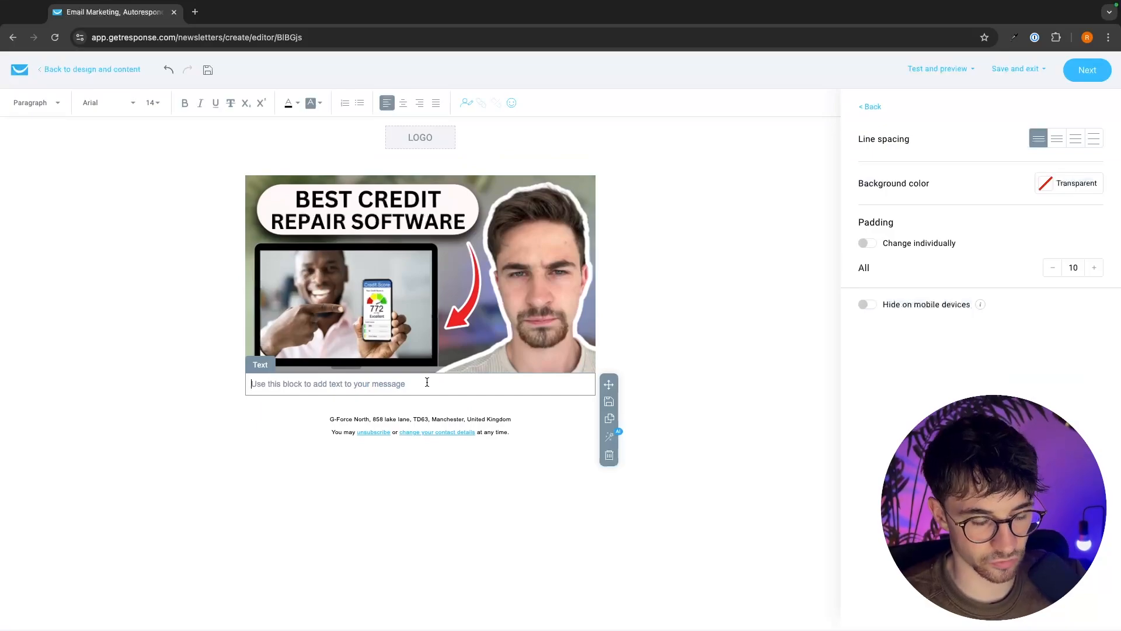
type("Join t")
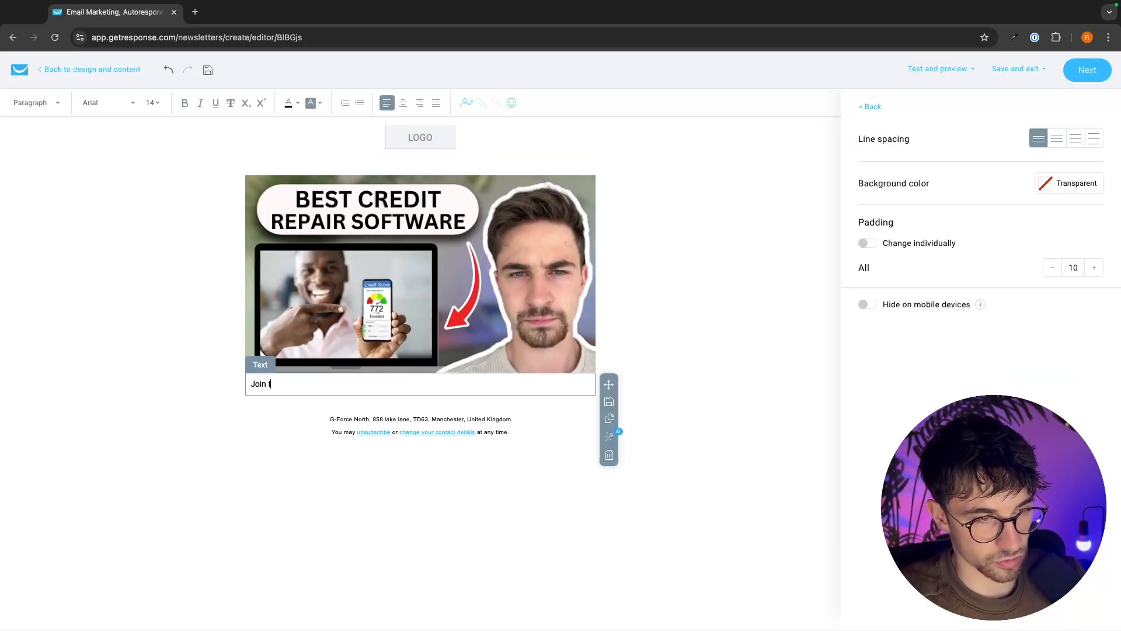
type("he course now")
key("Return")
type("rognerojg")
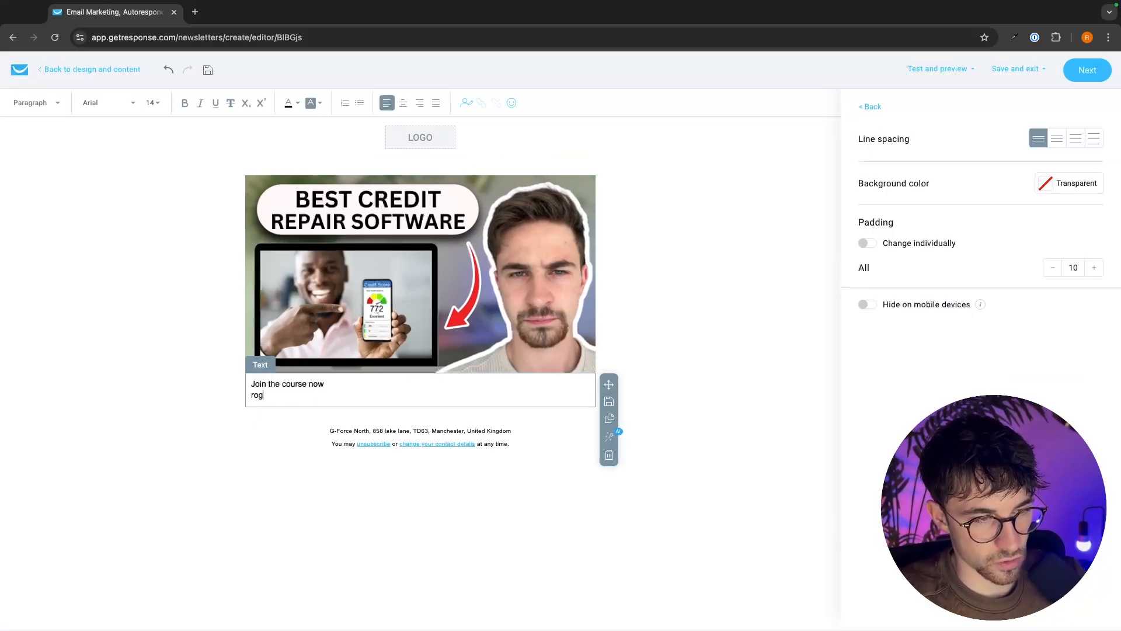
key("Return")
type("rejgnerg")
key("Return")
type("gkjngkjerngh")
key("Return")
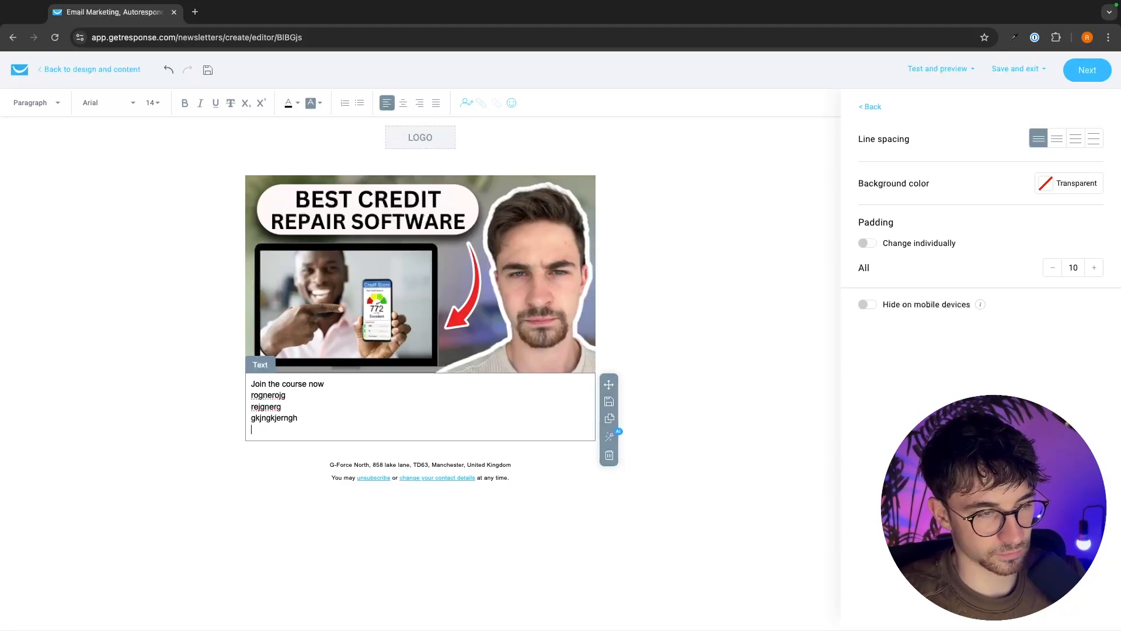
type("reohigrenghl")
key("Return")
type("rhoirnhjk")
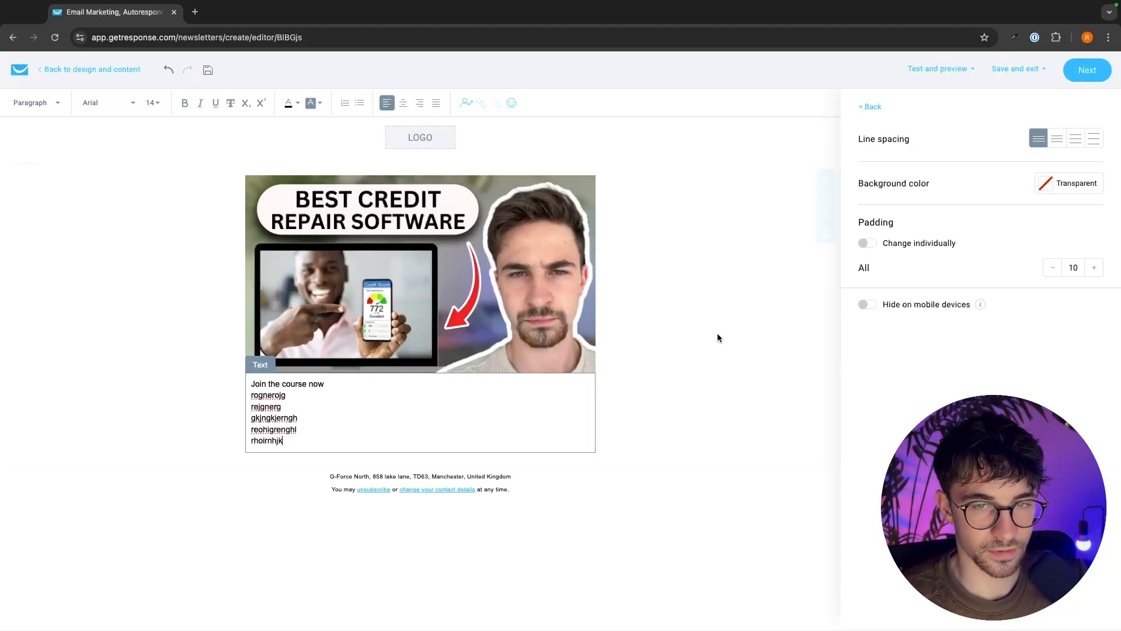
Step: Add a button block below the filler text and label it "I want this"
left_click(732, 325)
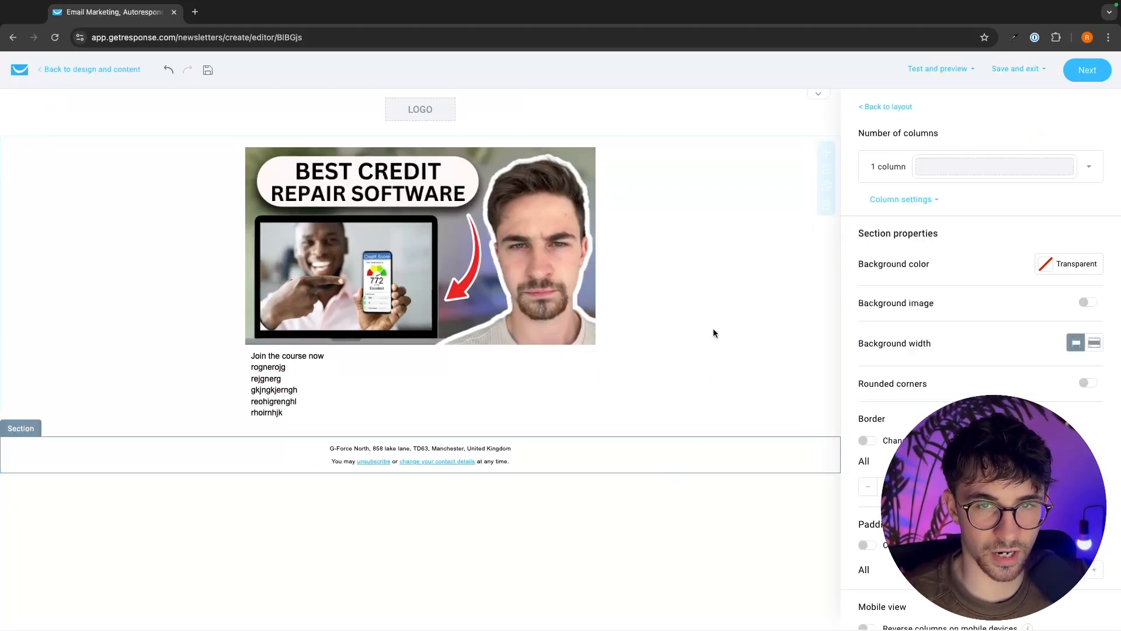
left_click(885, 107)
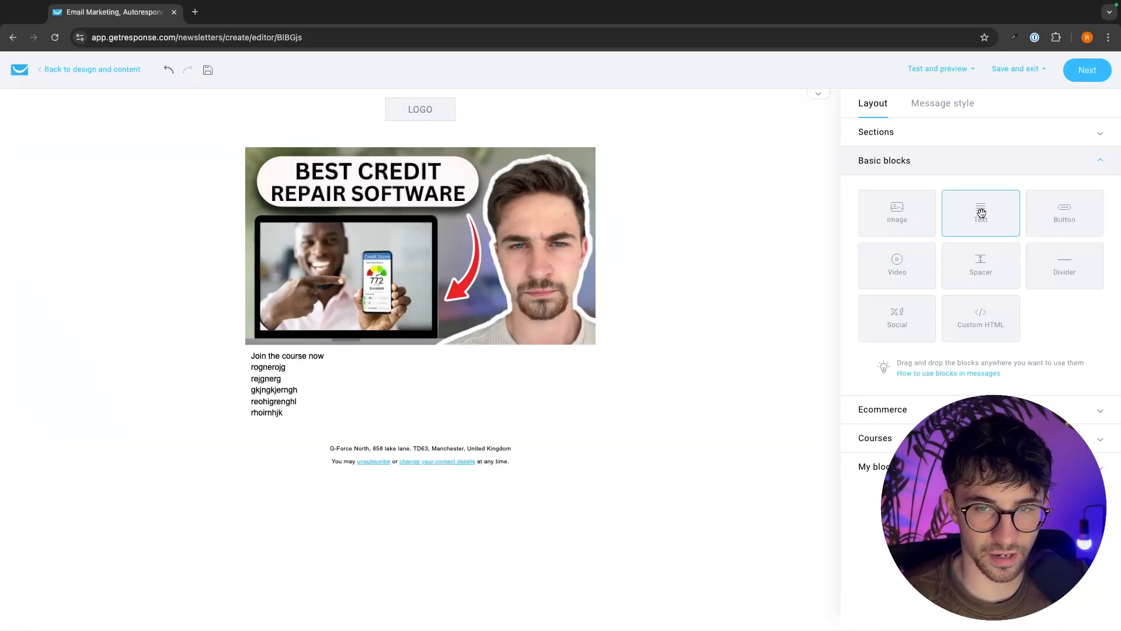
left_click_drag(1070, 220, 435, 448)
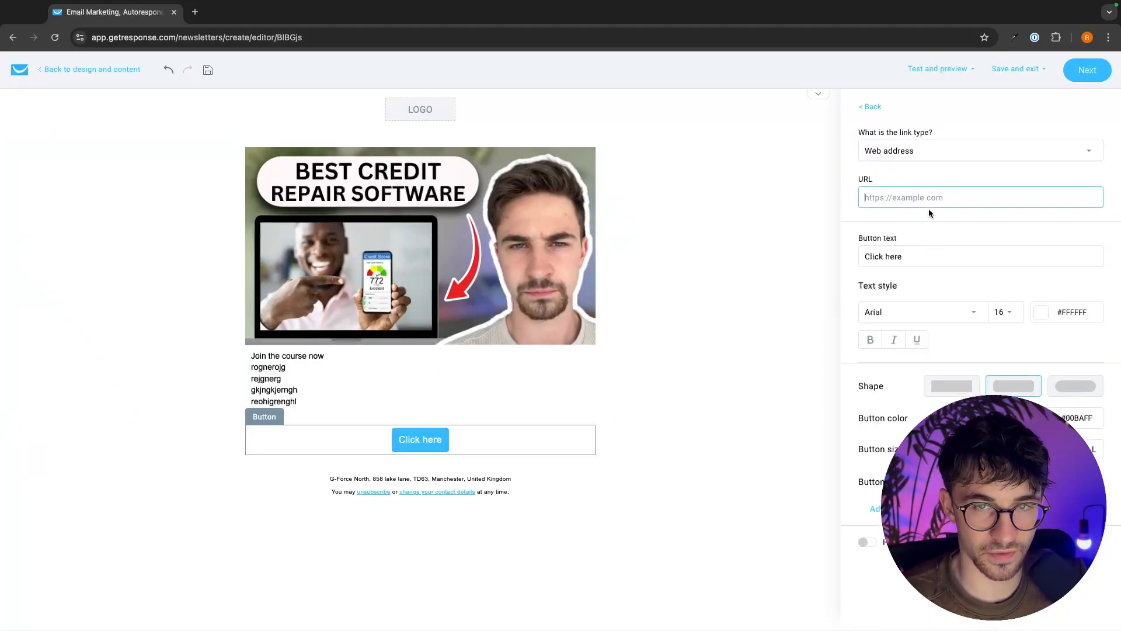
left_click_drag(921, 257, 838, 250)
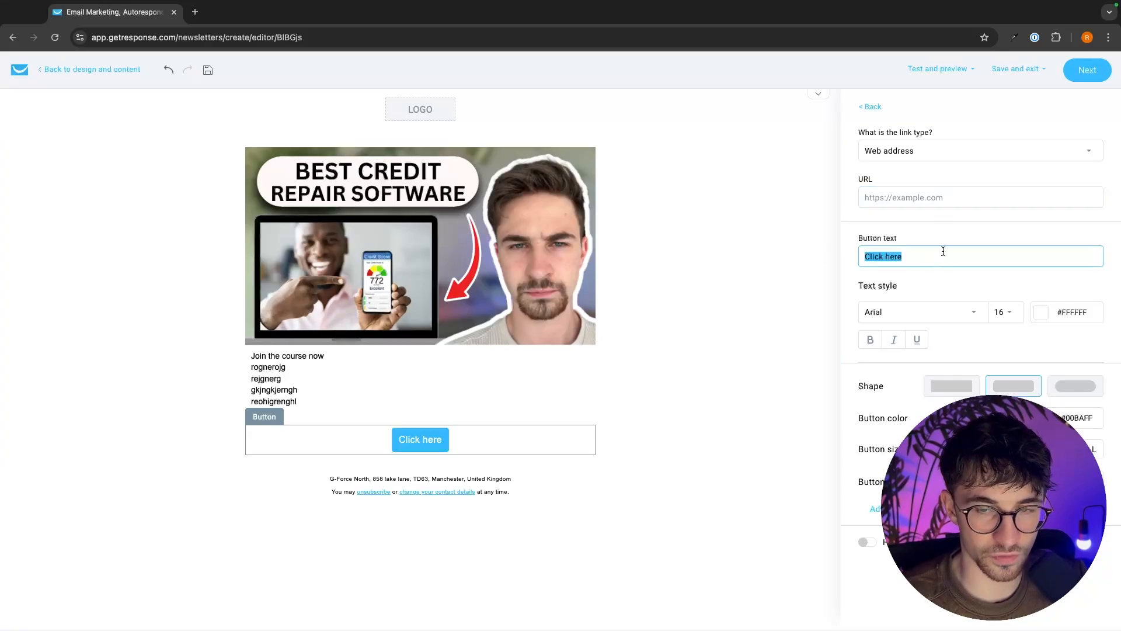
type("I w")
key("BackSpace")
key("BackSpace")
key("BackSpace")
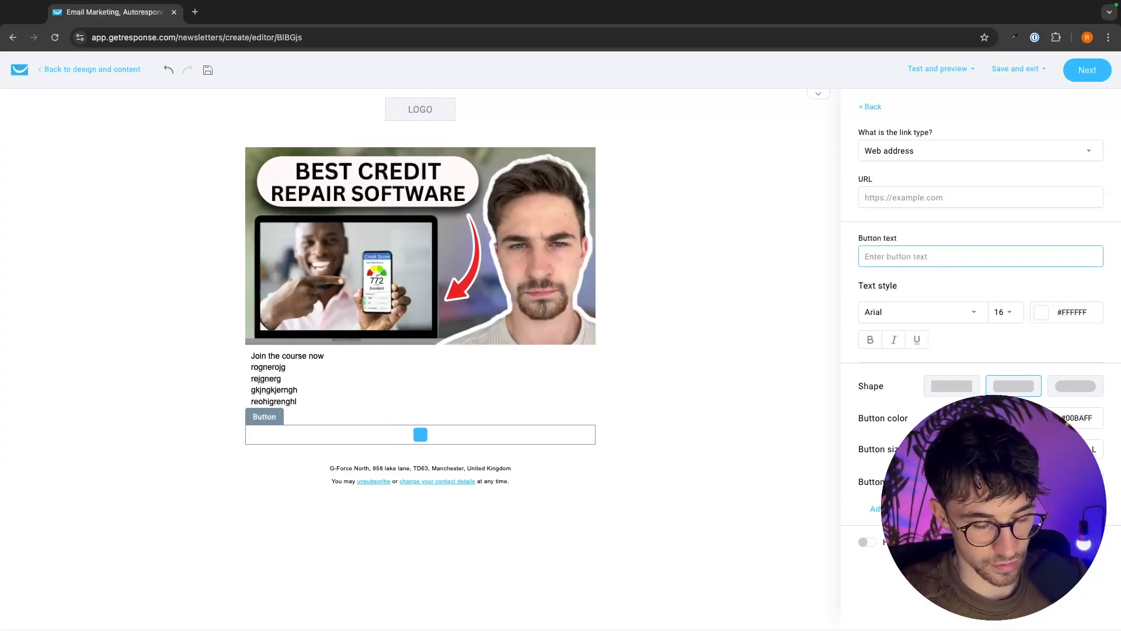
type("I want this")
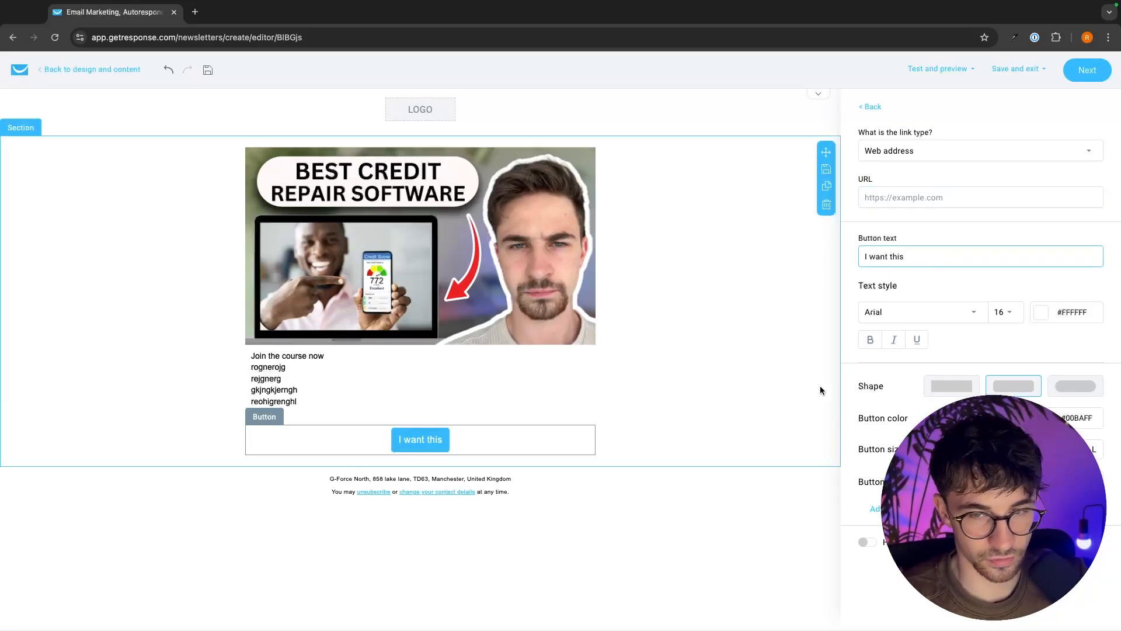
Step: Examine the link types available for the "I want this" button and its web address field
left_click(919, 157)
left_click(930, 150)
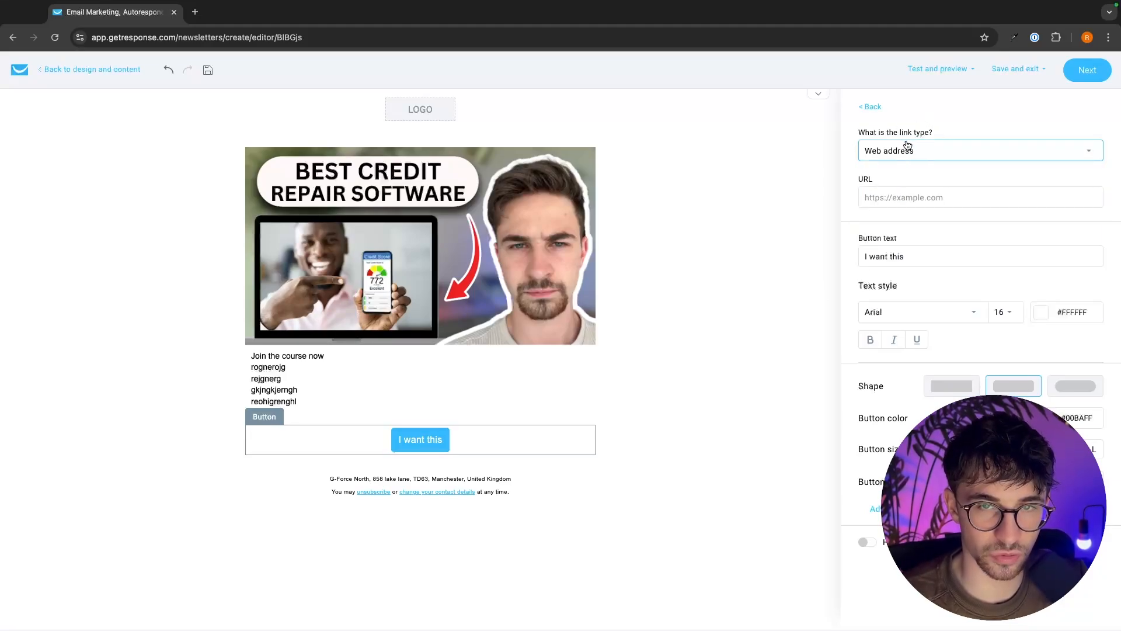
left_click(933, 197)
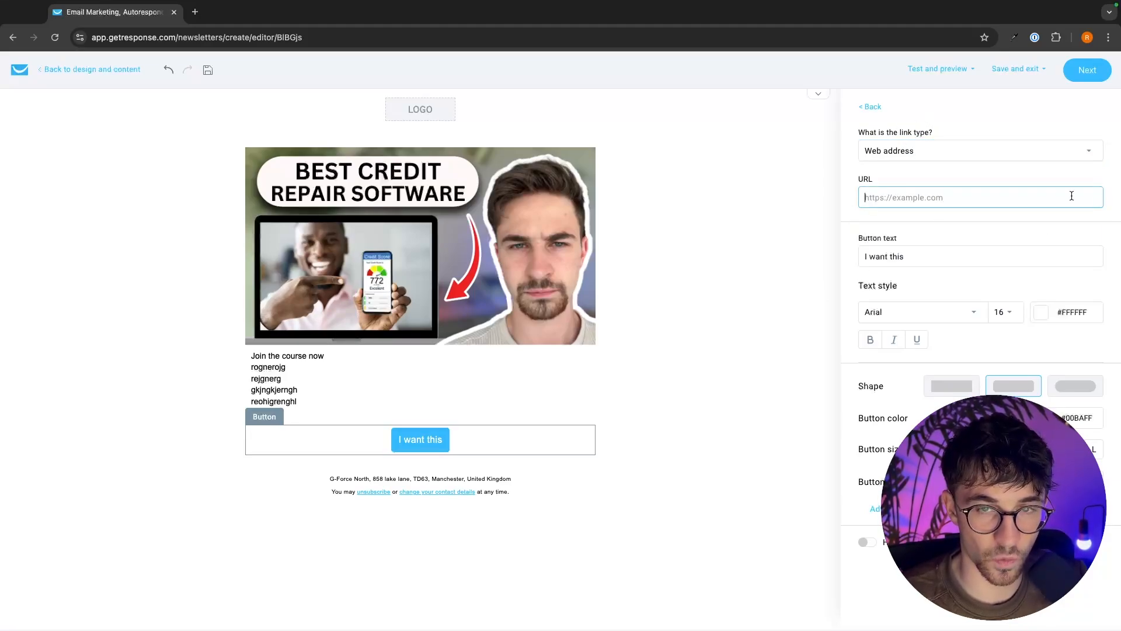
left_click(902, 149)
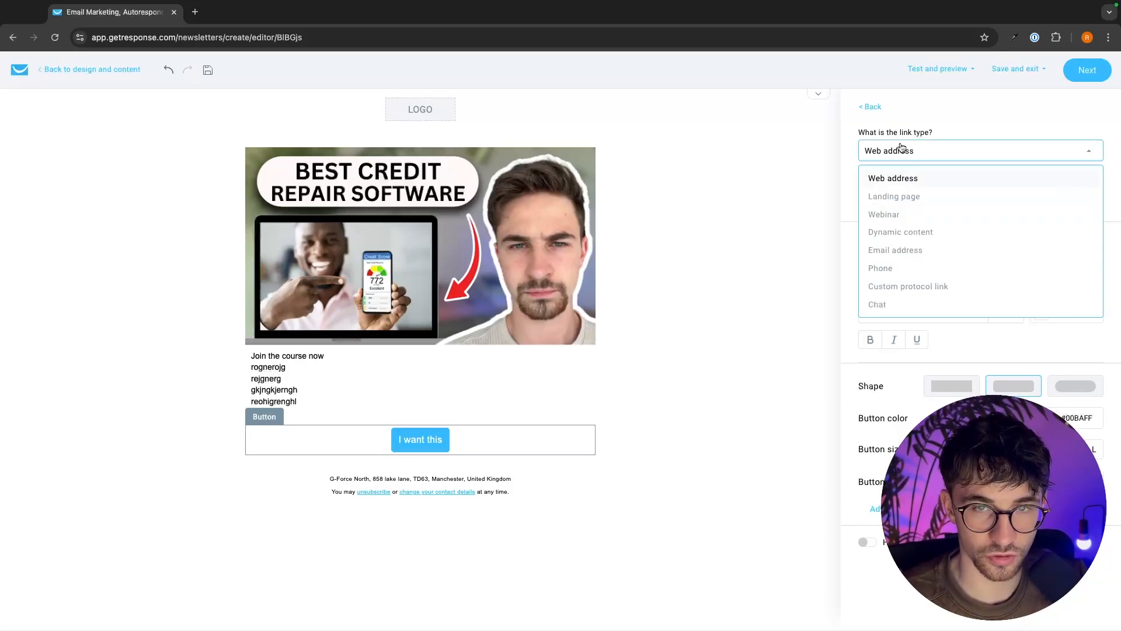
left_click(940, 146)
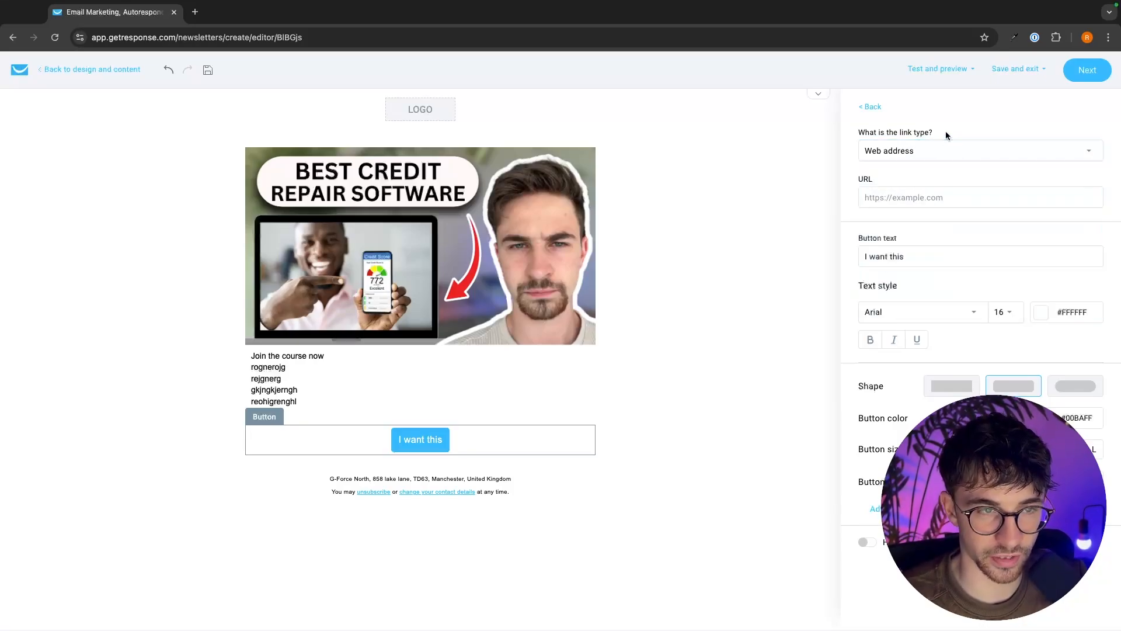
Step: Set the background color of the logo header section and the main content section to blue #007AFF
left_click(472, 111)
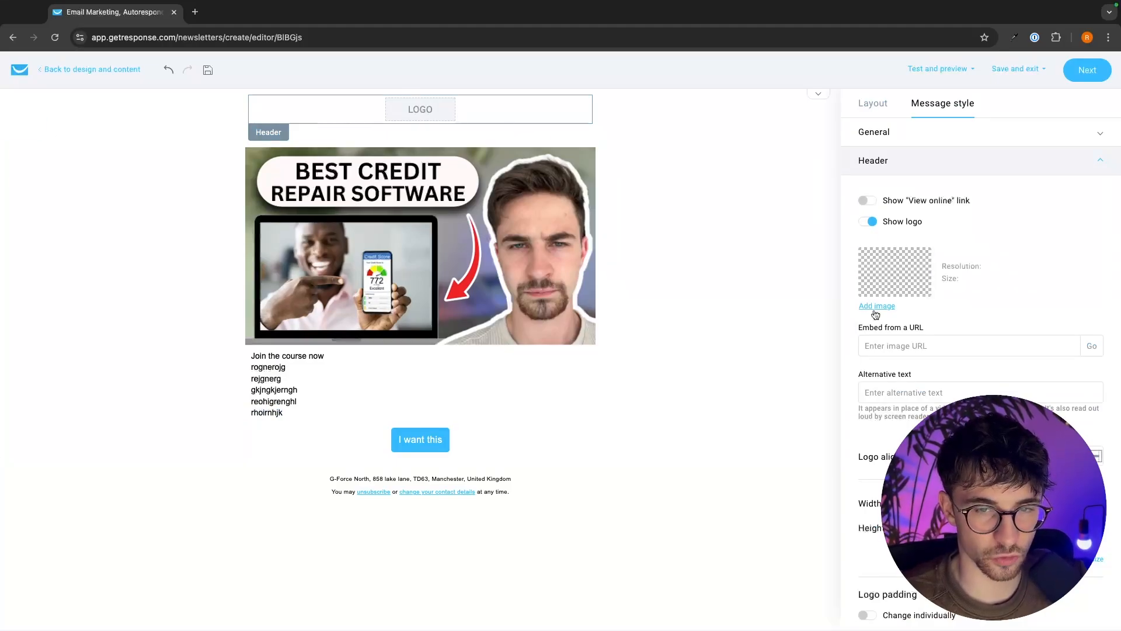
left_click(718, 123)
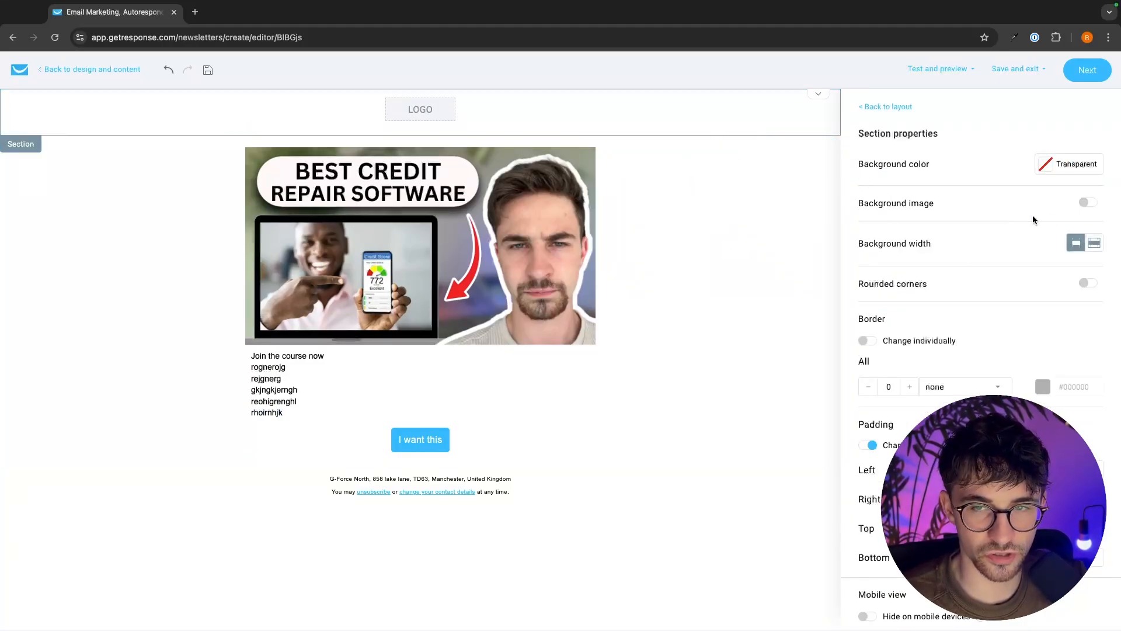
left_click(1039, 167)
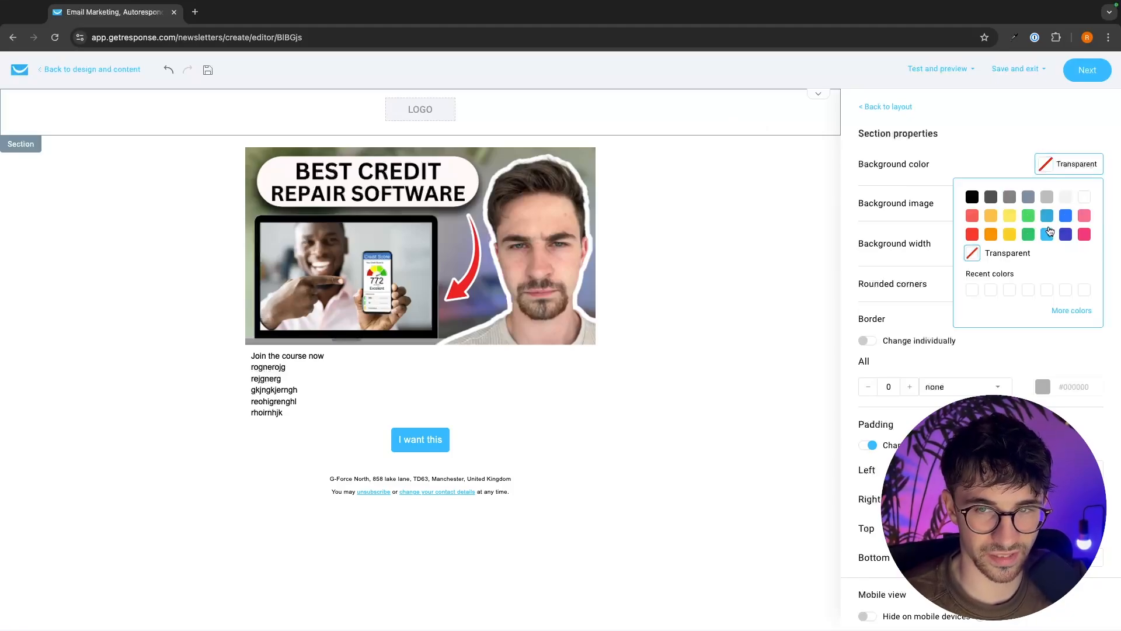
left_click(1065, 217)
left_click(726, 180)
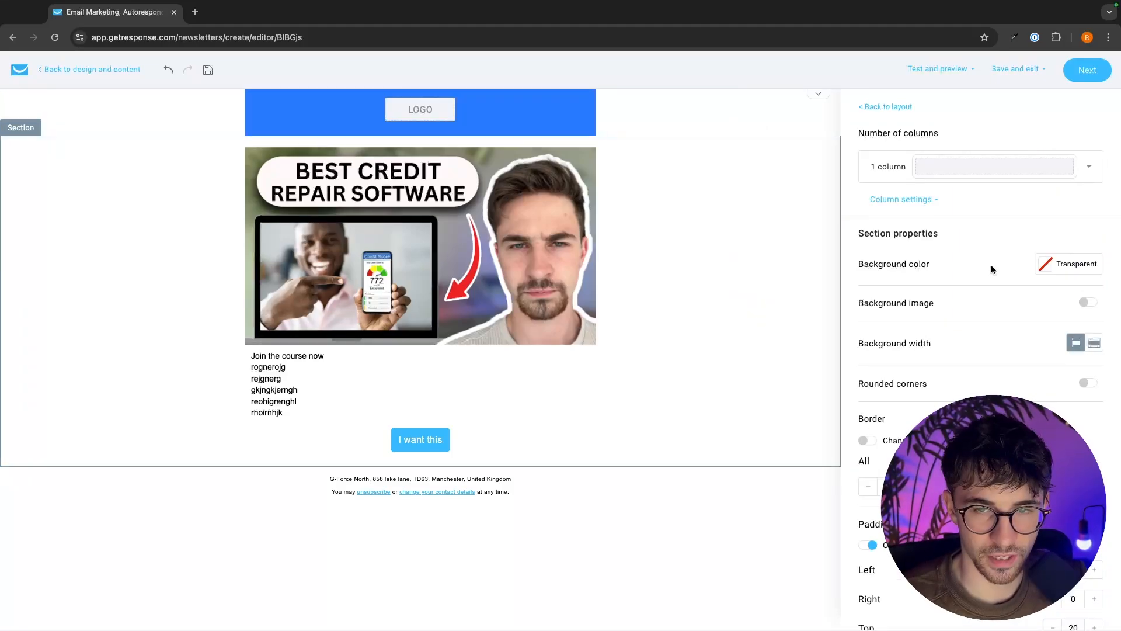
left_click(1044, 266)
left_click(1065, 316)
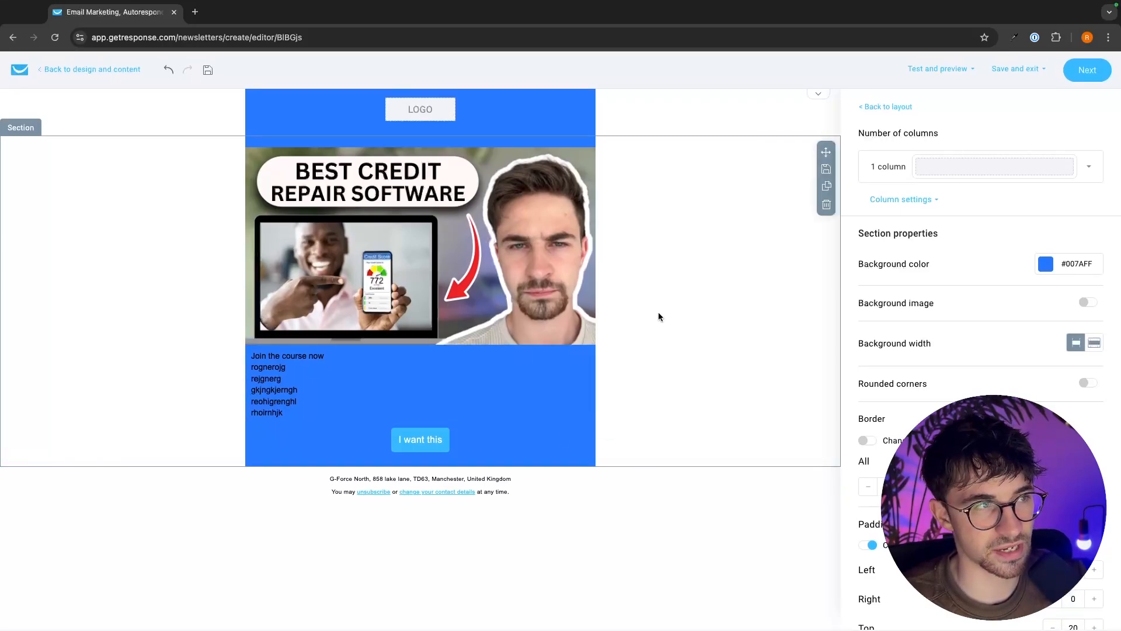
Step: Leave the editor without saving and overwrite the message content with the predesigned Christmas Course Promo template
left_click(87, 70)
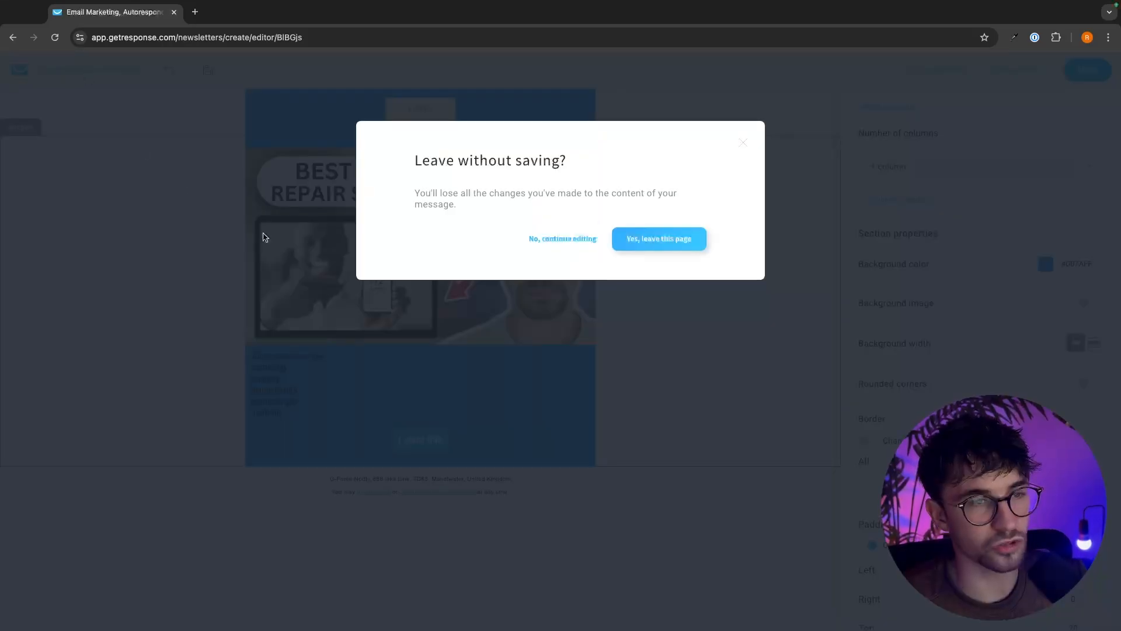
left_click(623, 245)
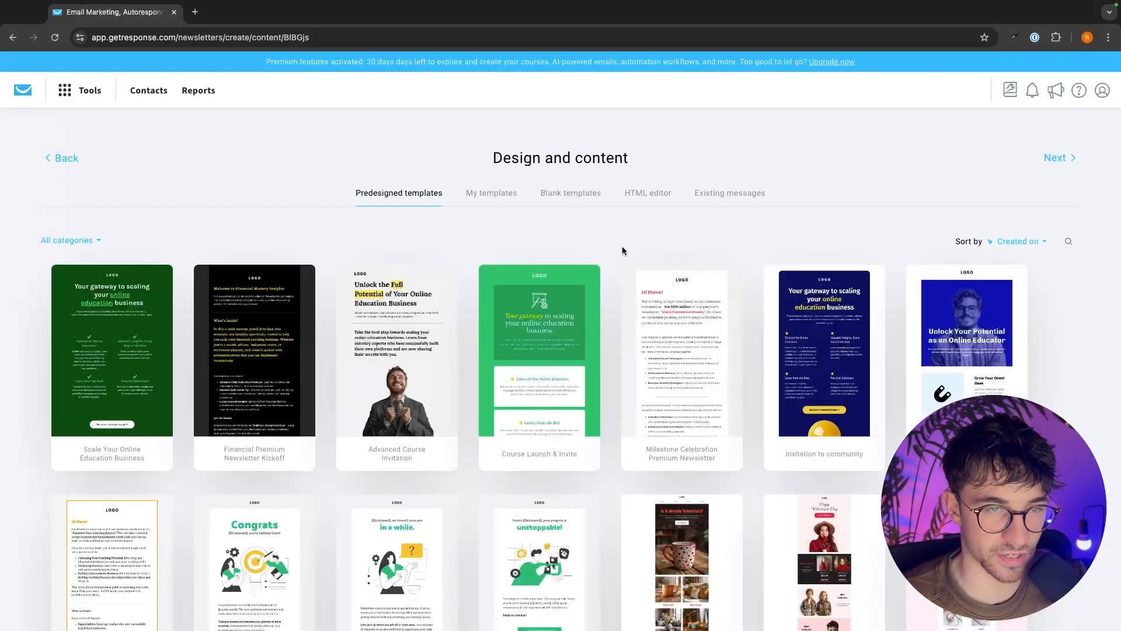
scroll(513, 327, "down", 6)
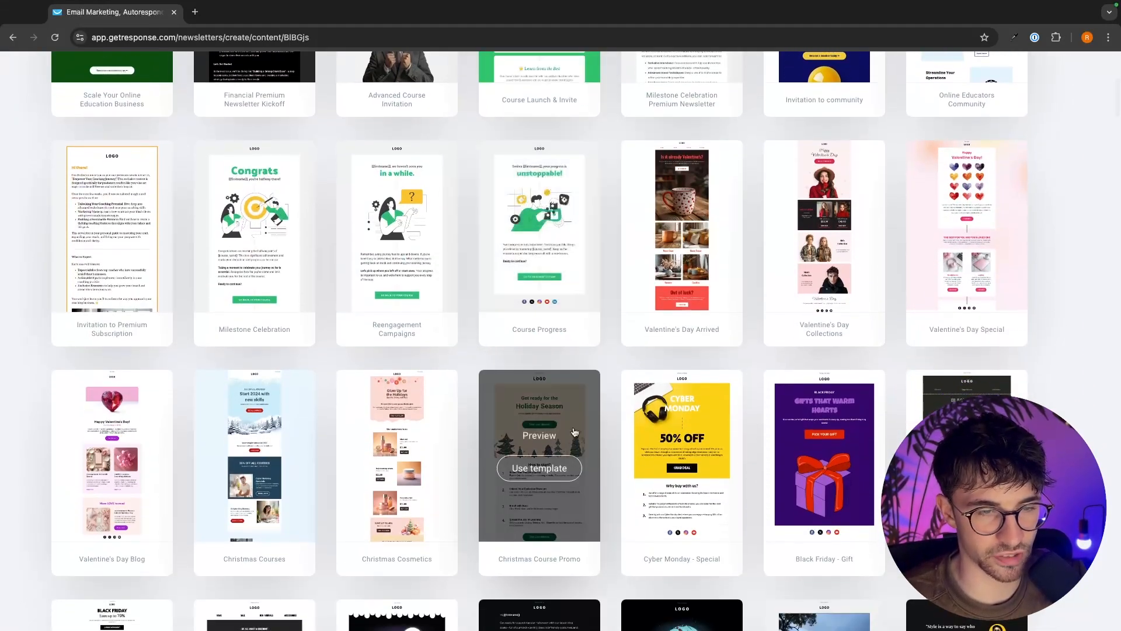
left_click(550, 469)
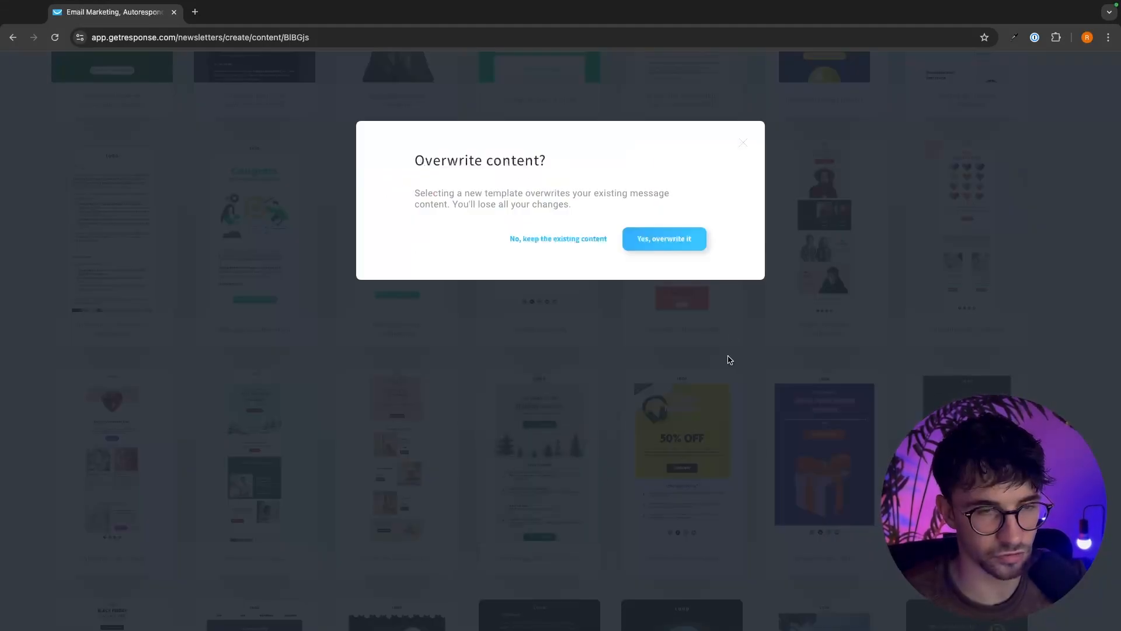
left_click(675, 250)
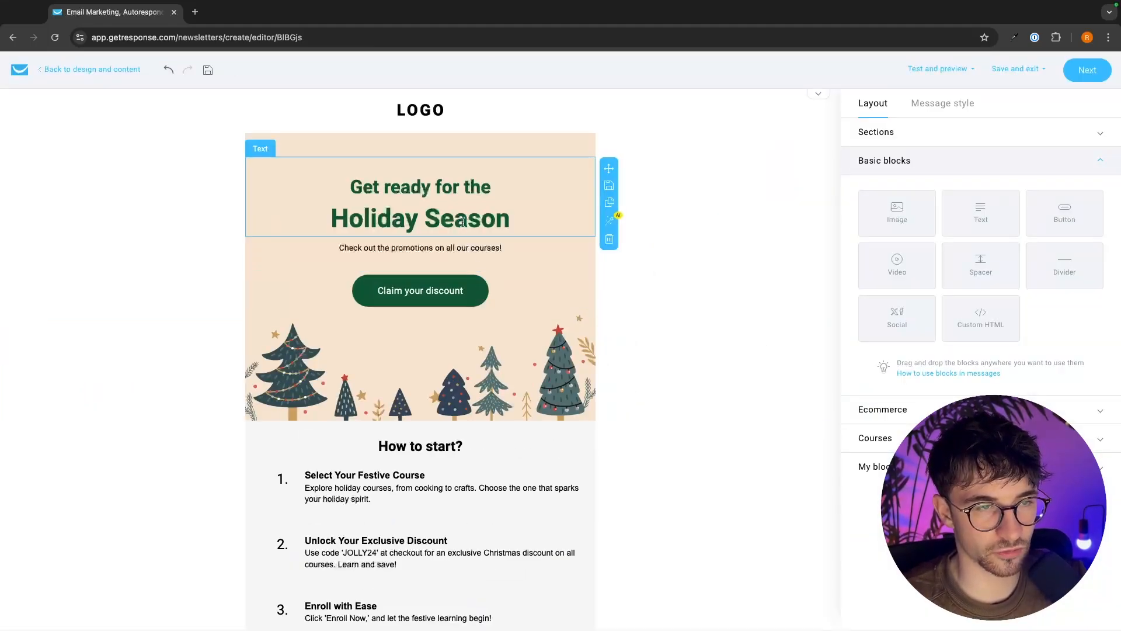
Step: Replace the "Holiday Season" line of the headline with the filler text "gklrngukrj"
triple_click(466, 222)
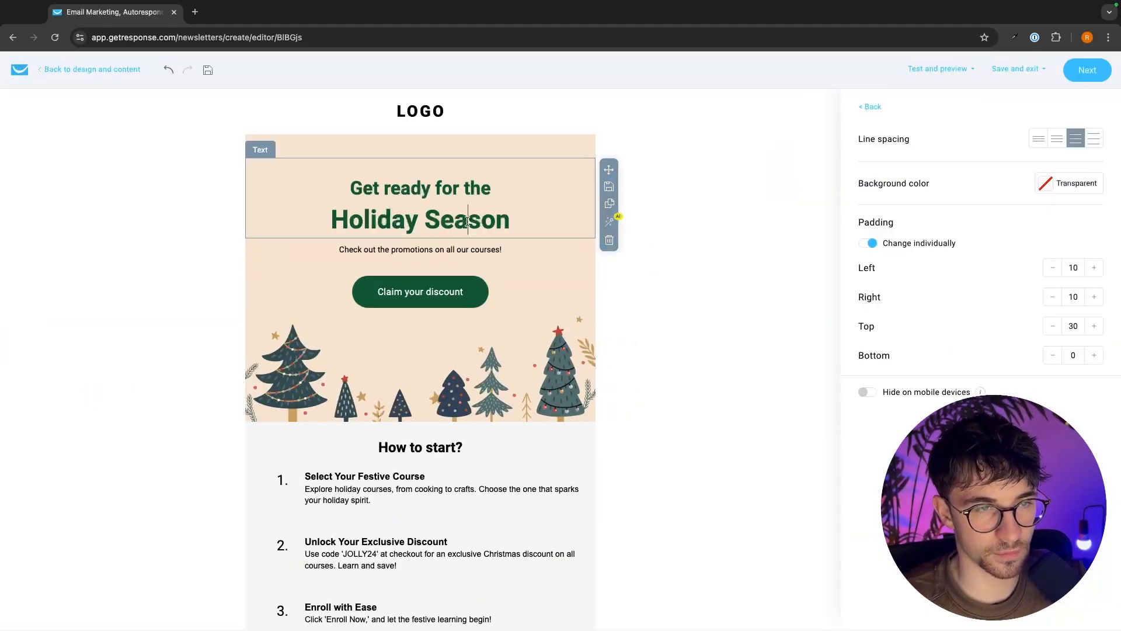
triple_click(496, 236)
type("gklrngukrj")
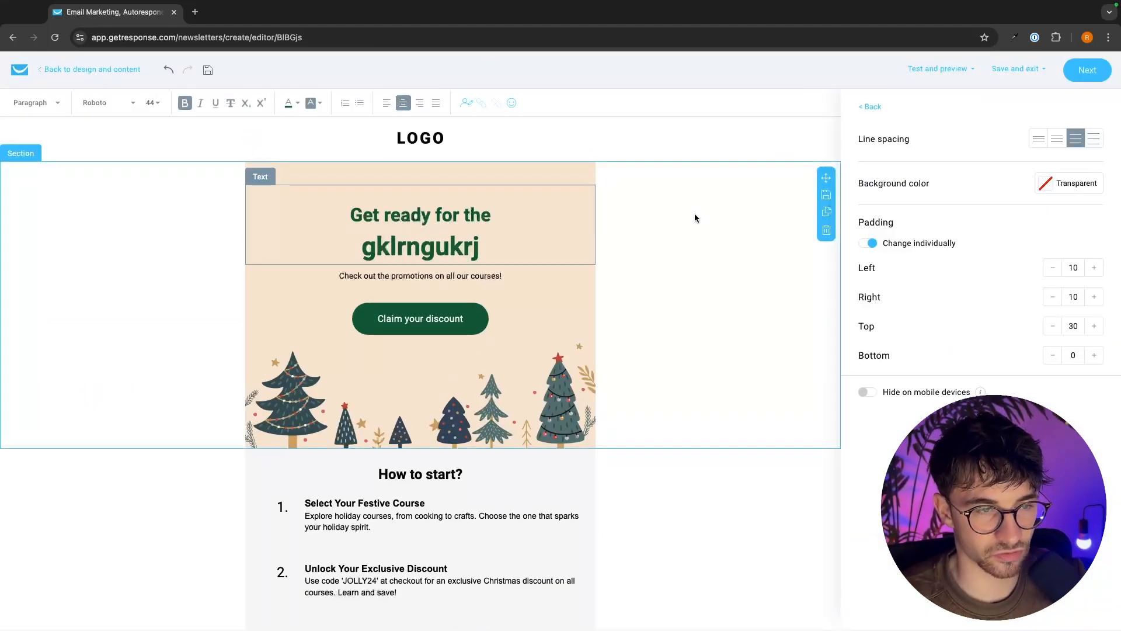
left_click(694, 216)
Step: Delete the "How to start?" heading block and put an empty text block in its place
left_click(418, 281)
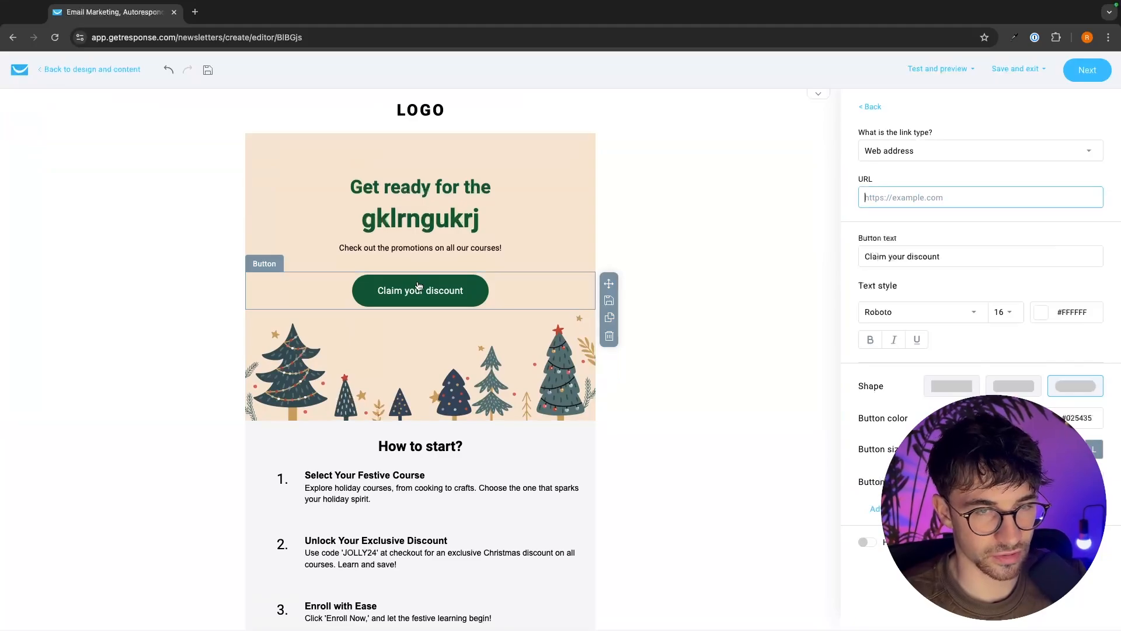
scroll(454, 346, "down", 2)
left_click(375, 333)
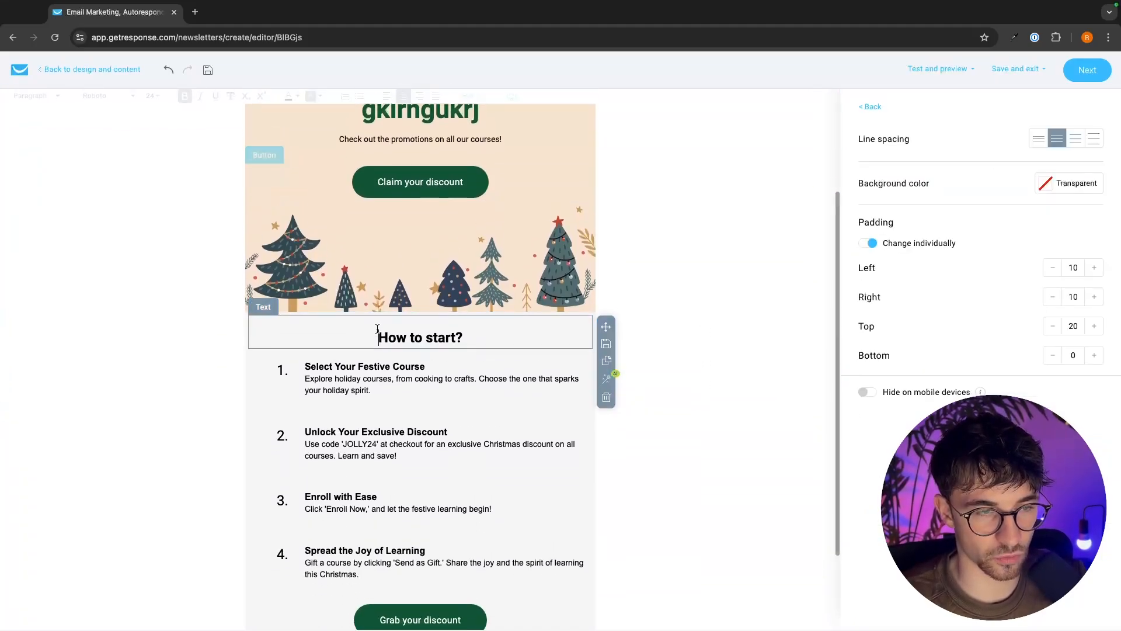
left_click(628, 306)
left_click(513, 325)
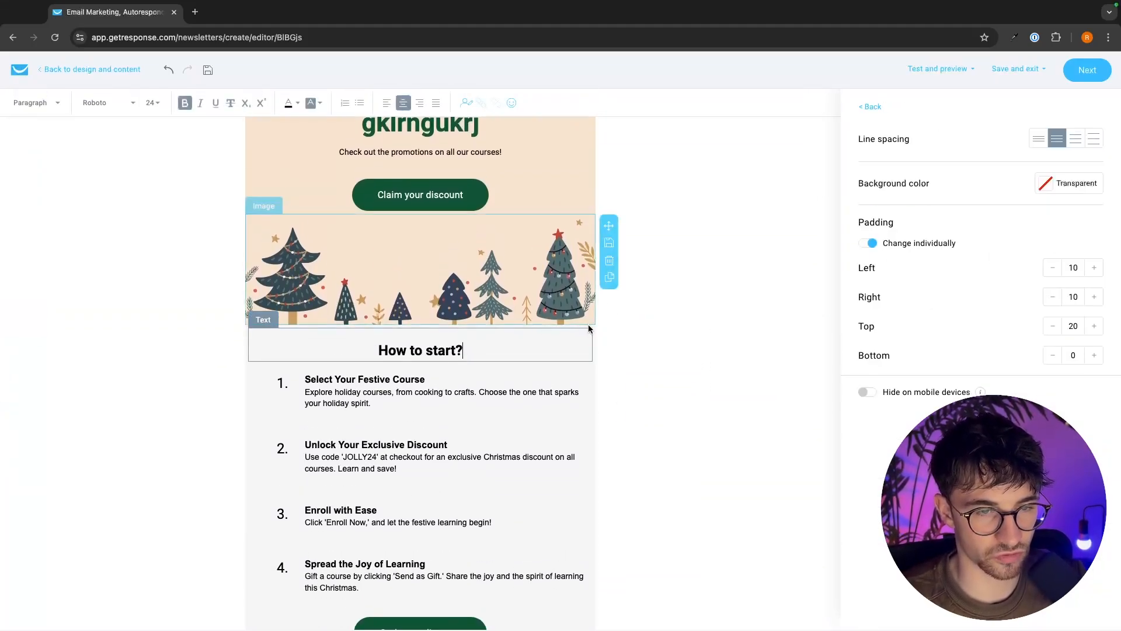
left_click(607, 408)
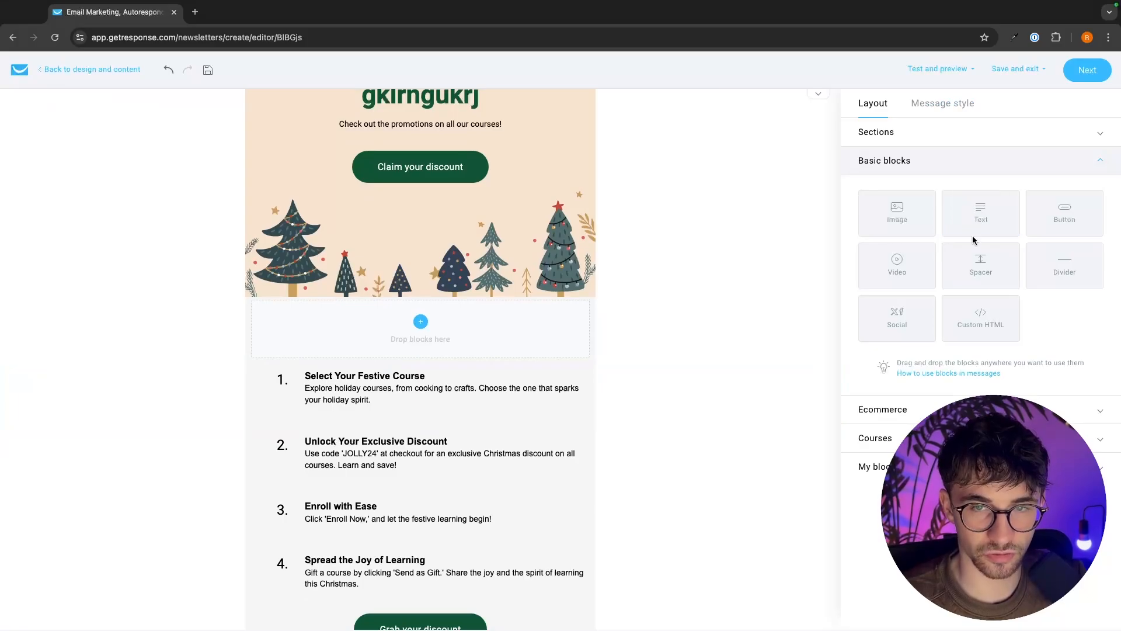
left_click_drag(972, 236, 468, 329)
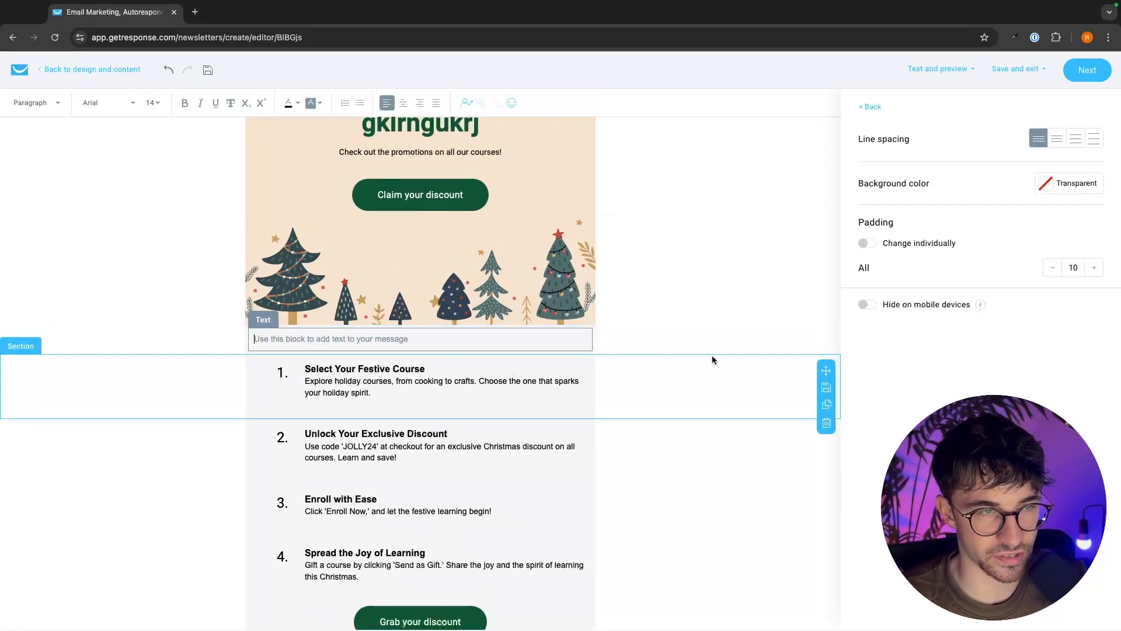
Step: Save the message design, continue to the newsletter summary and review its settings down to the sending options
scroll(692, 333, "up", 1)
scroll(692, 336, "up", 2)
scroll(297, 394, "down", 5)
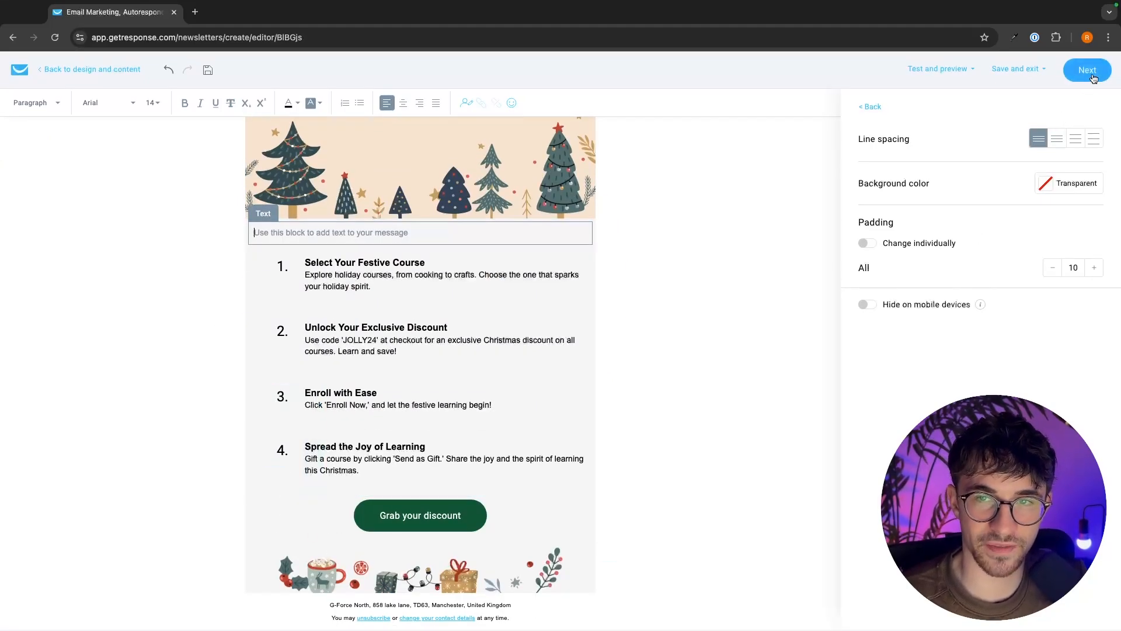
left_click(1092, 72)
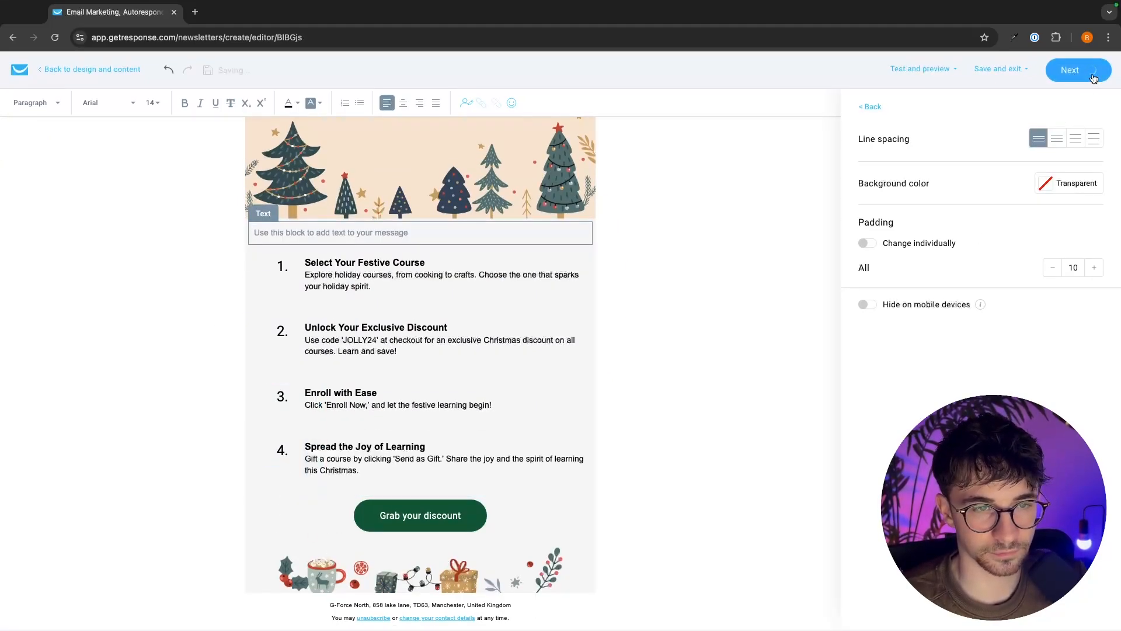
scroll(536, 361, "down", 8)
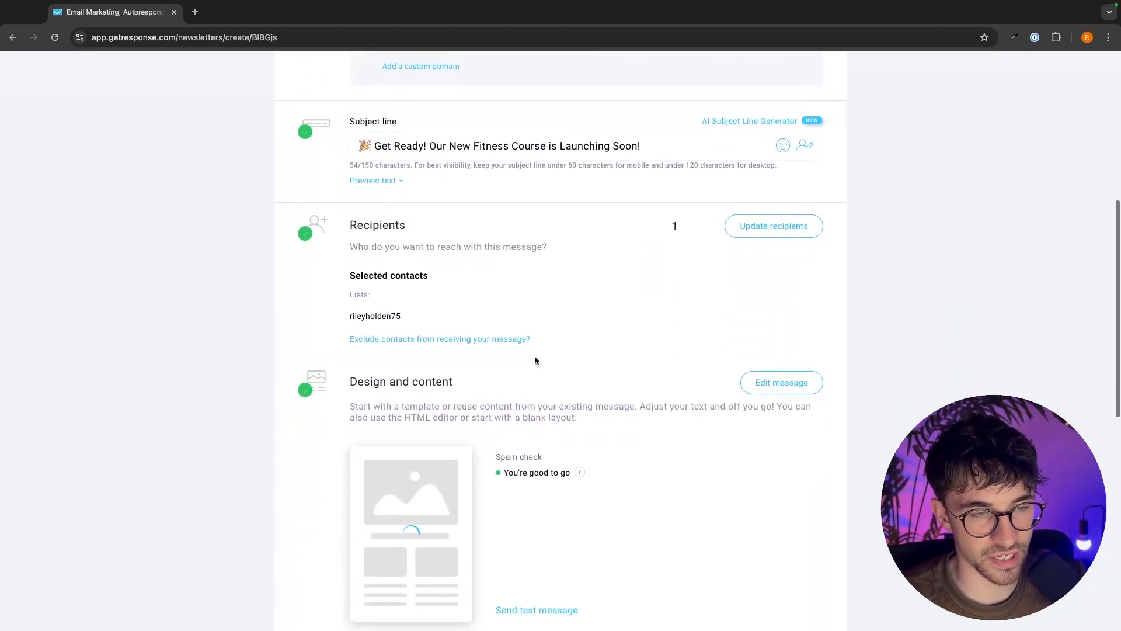
scroll(609, 350, "down", 3)
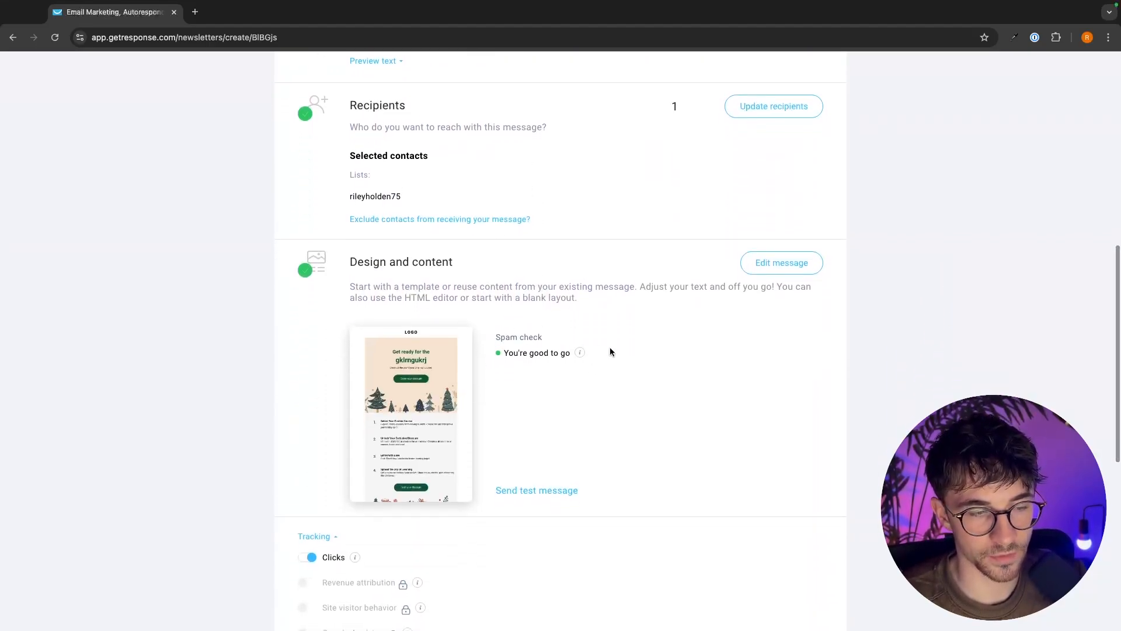
scroll(609, 349, "down", 5)
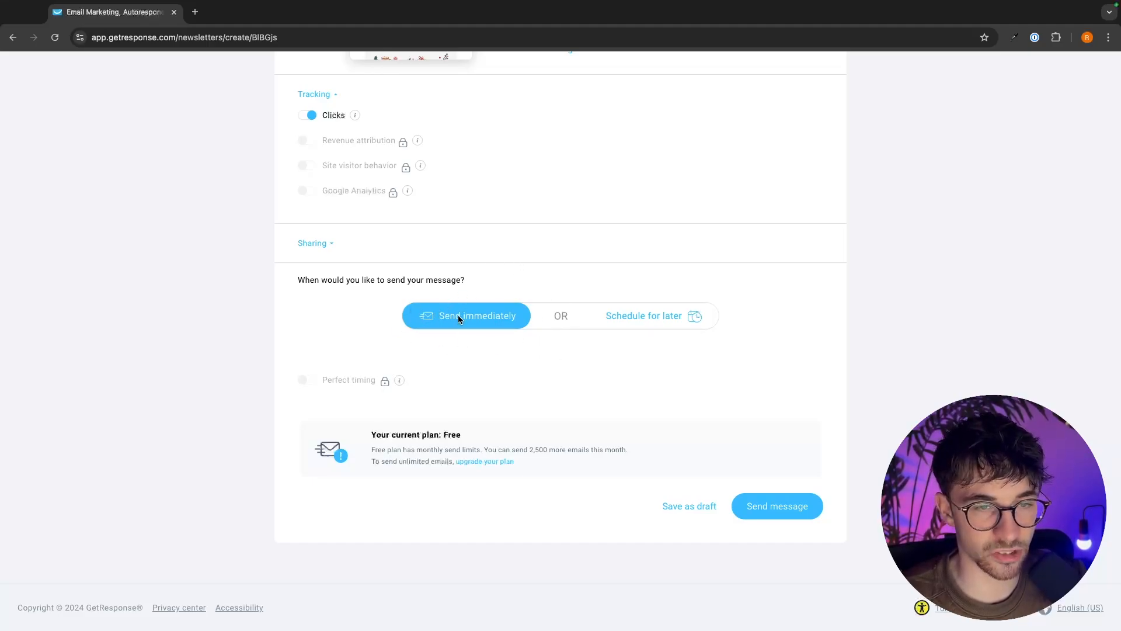
Step: Choose to schedule the message for later and set its sending date to Oct 9, 2024
left_click(667, 318)
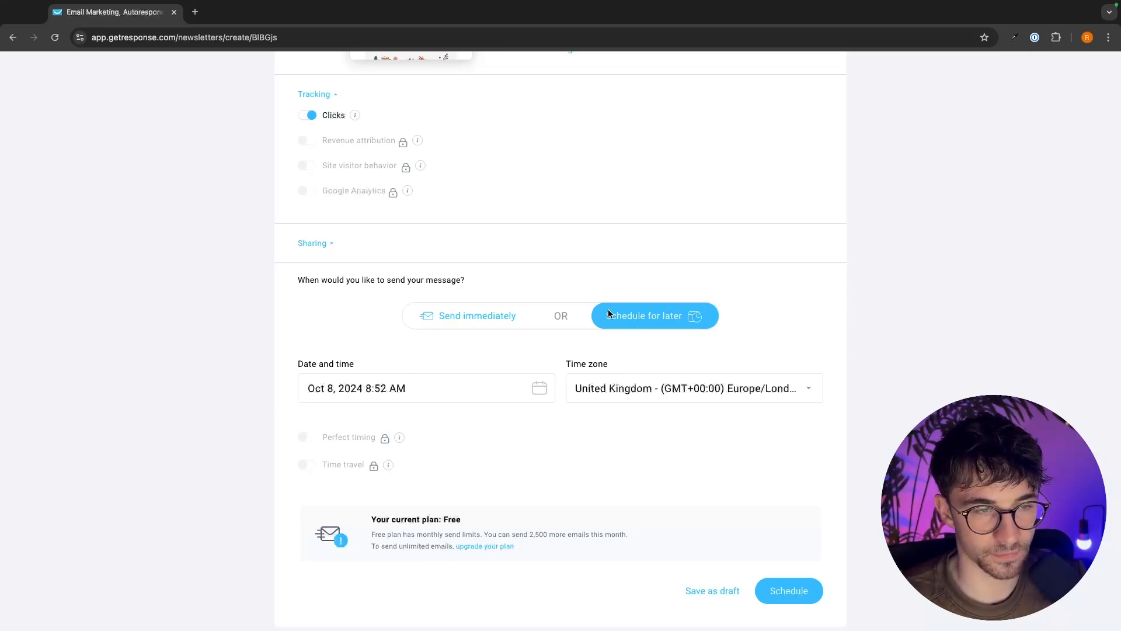
left_click(431, 388)
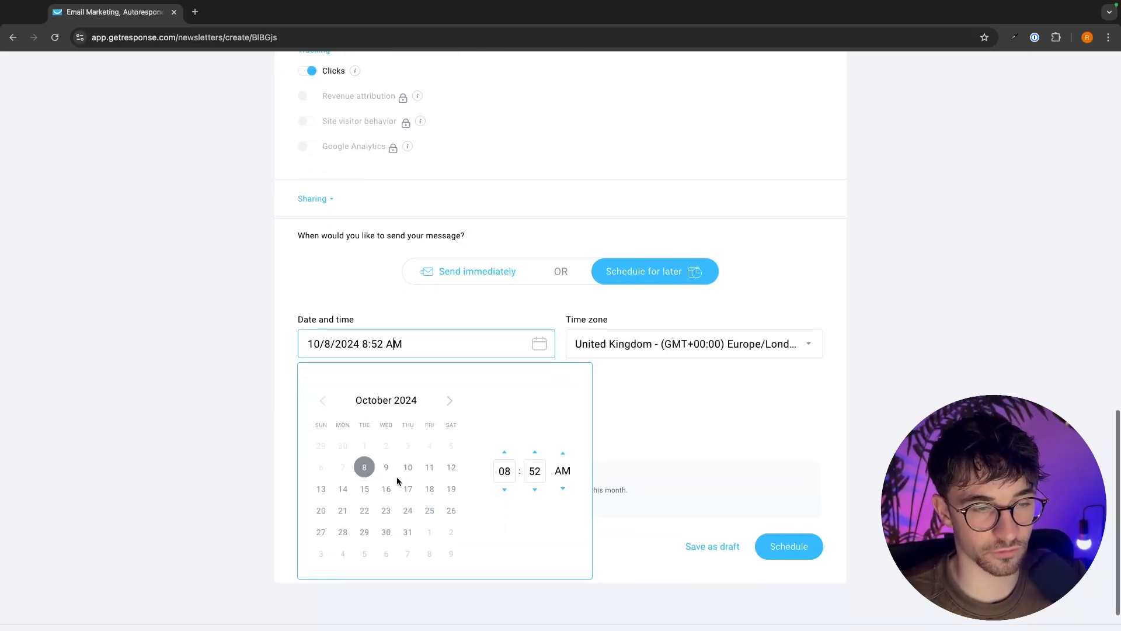
left_click(407, 488)
left_click(386, 467)
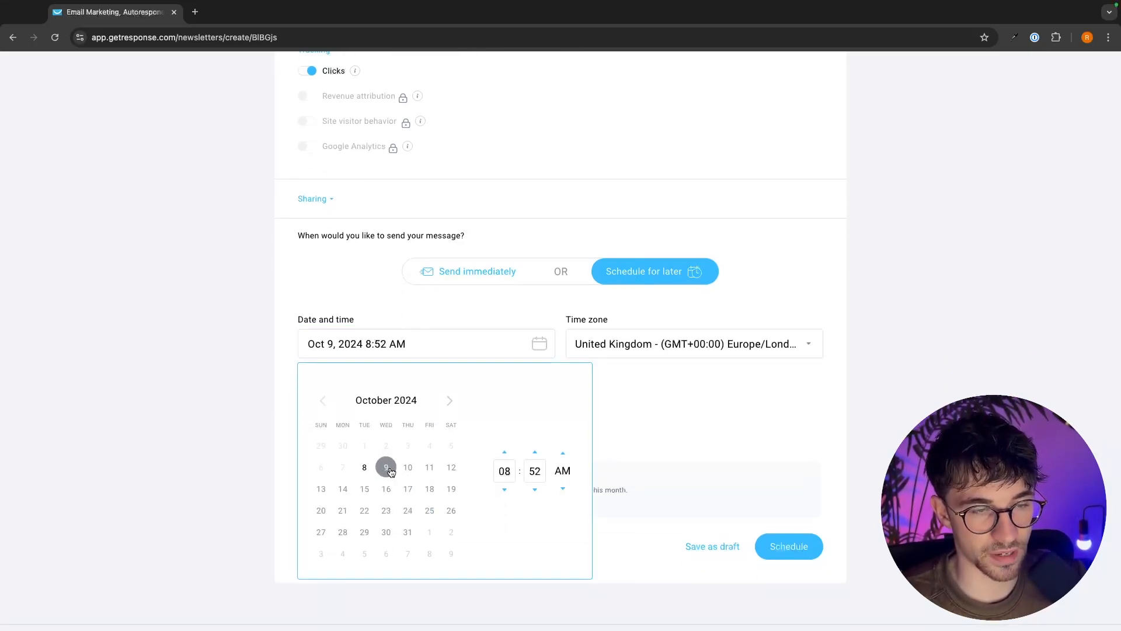
Step: Set the newsletter's sending time to 8:00 AM and schedule the message
left_click(533, 453)
left_click(532, 453)
left_click(532, 453)
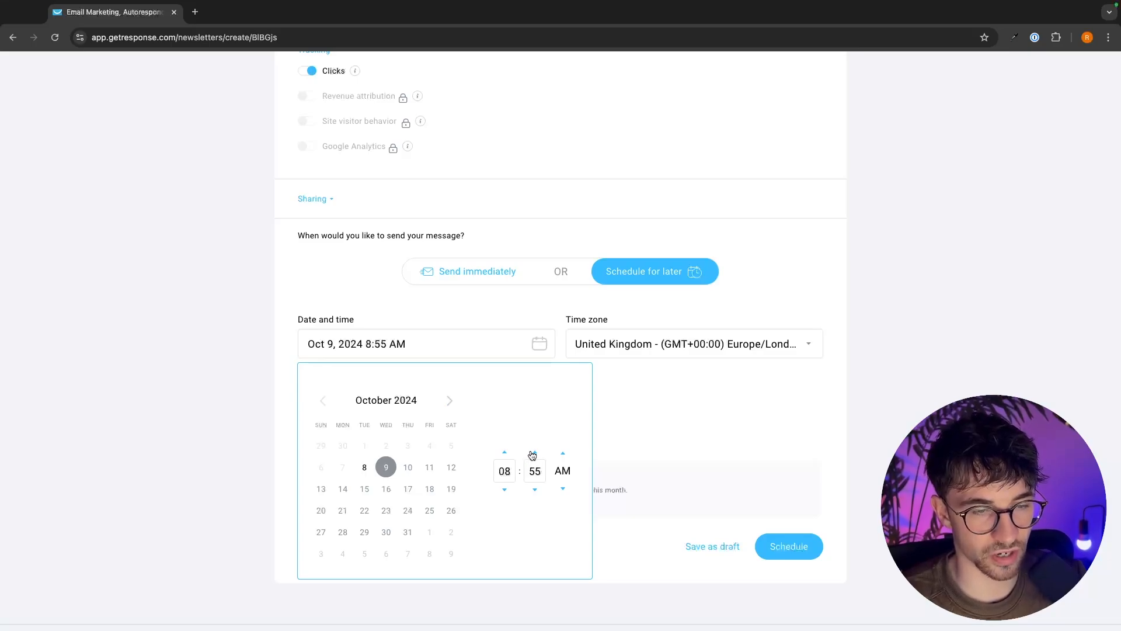
left_click(534, 489)
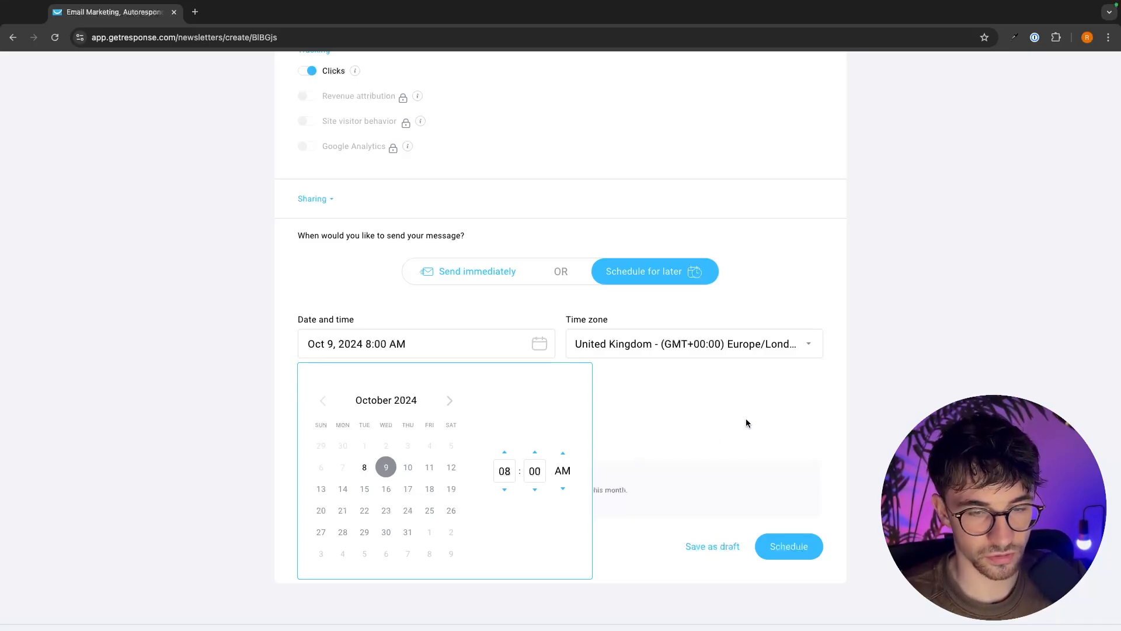
left_click(745, 421)
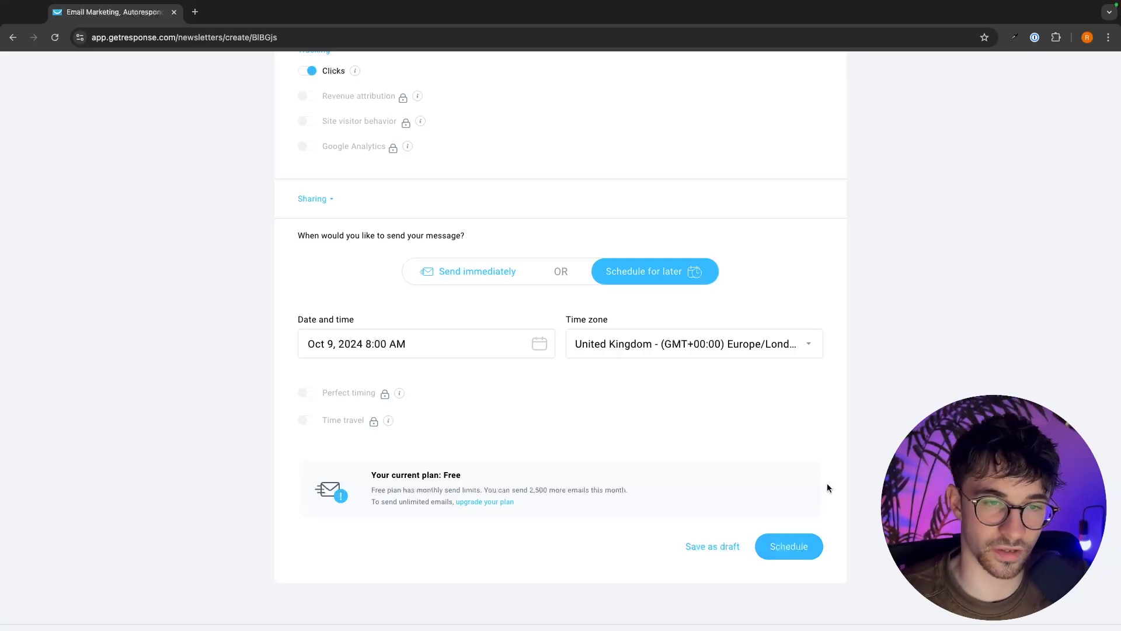
left_click(803, 547)
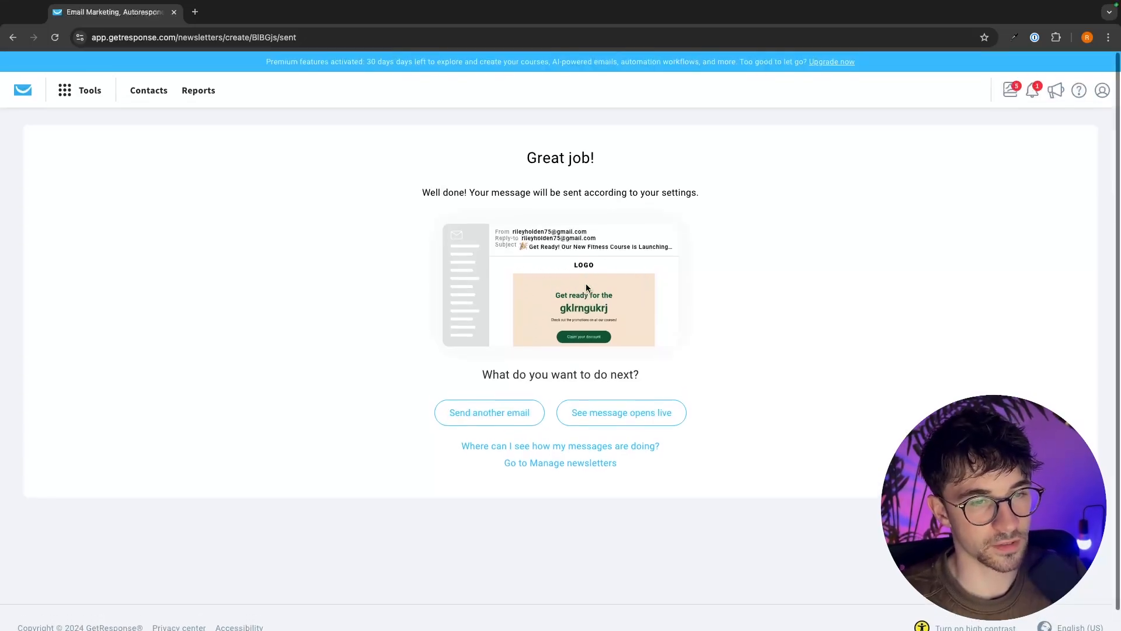
left_click(496, 419)
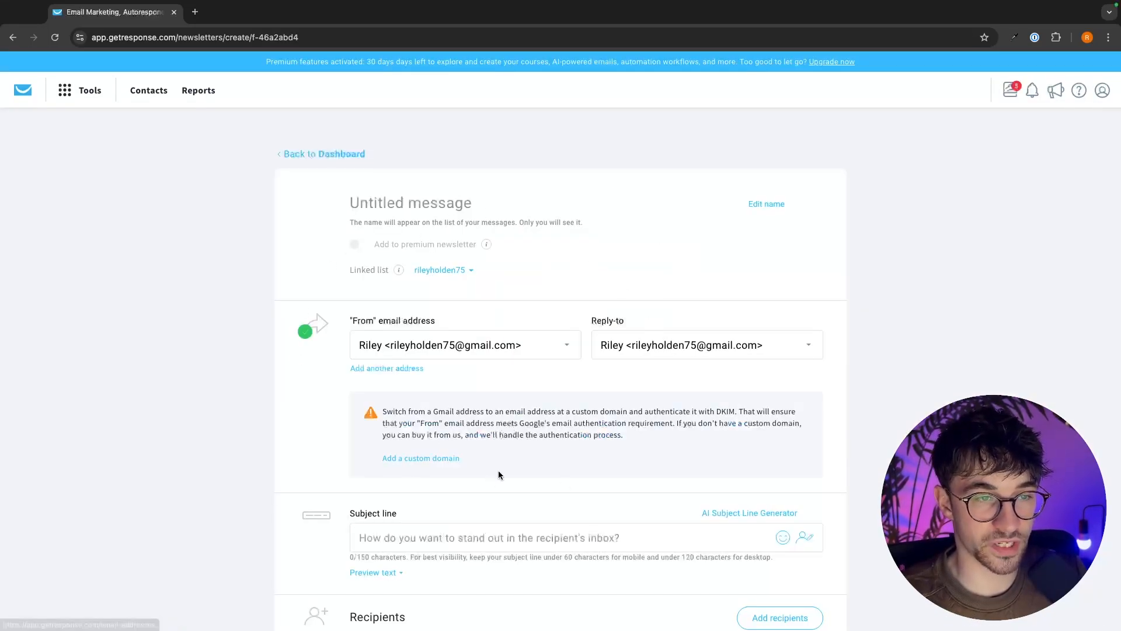
scroll(508, 360, "down", 15)
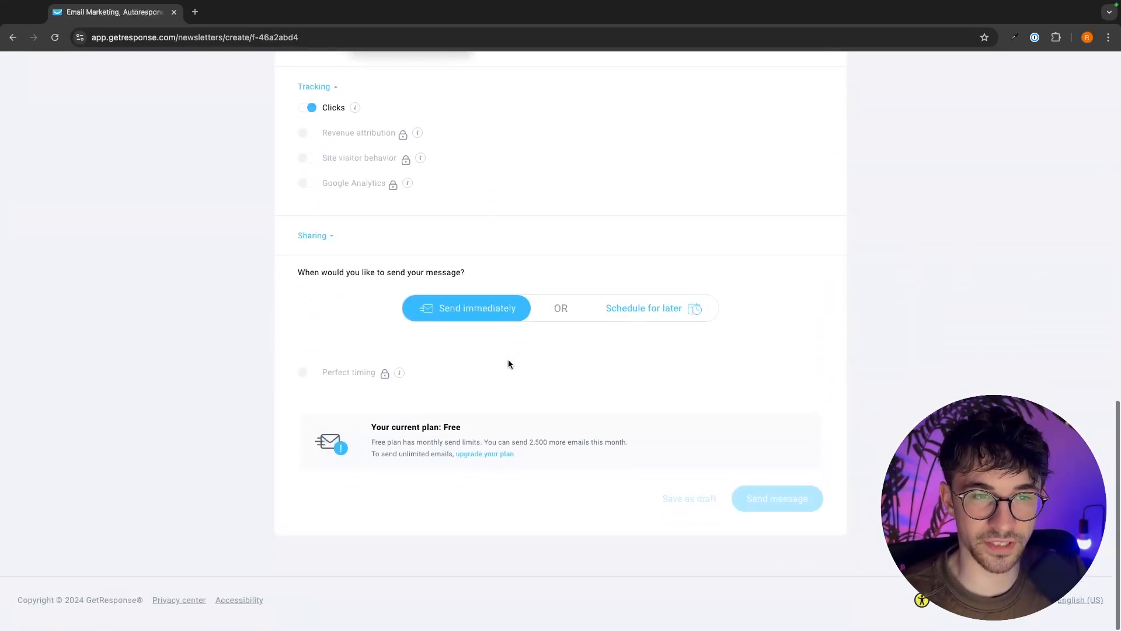
scroll(508, 359, "up", 15)
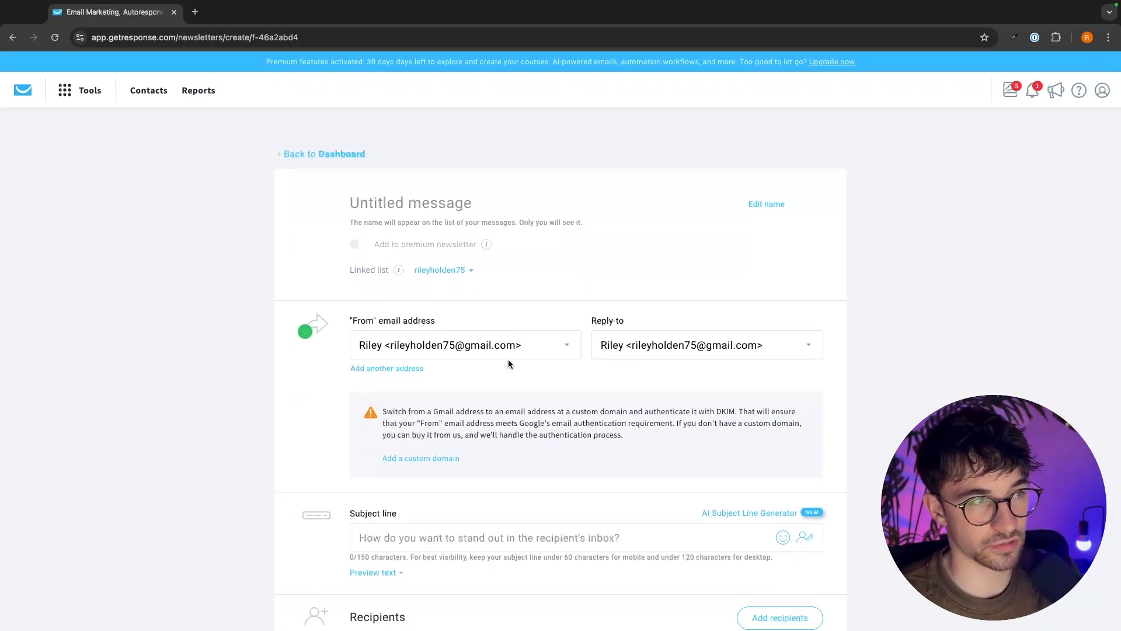
Step: Return to the dashboard, start a new autoresponder using the By myself option, and review its settings
left_click(24, 90)
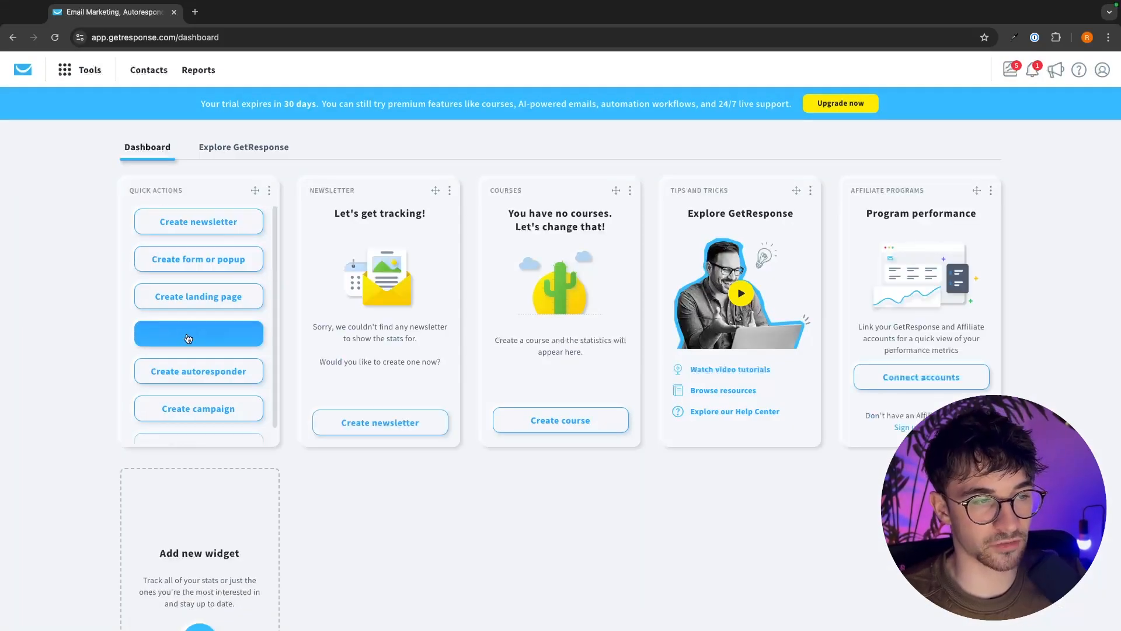
left_click(224, 377)
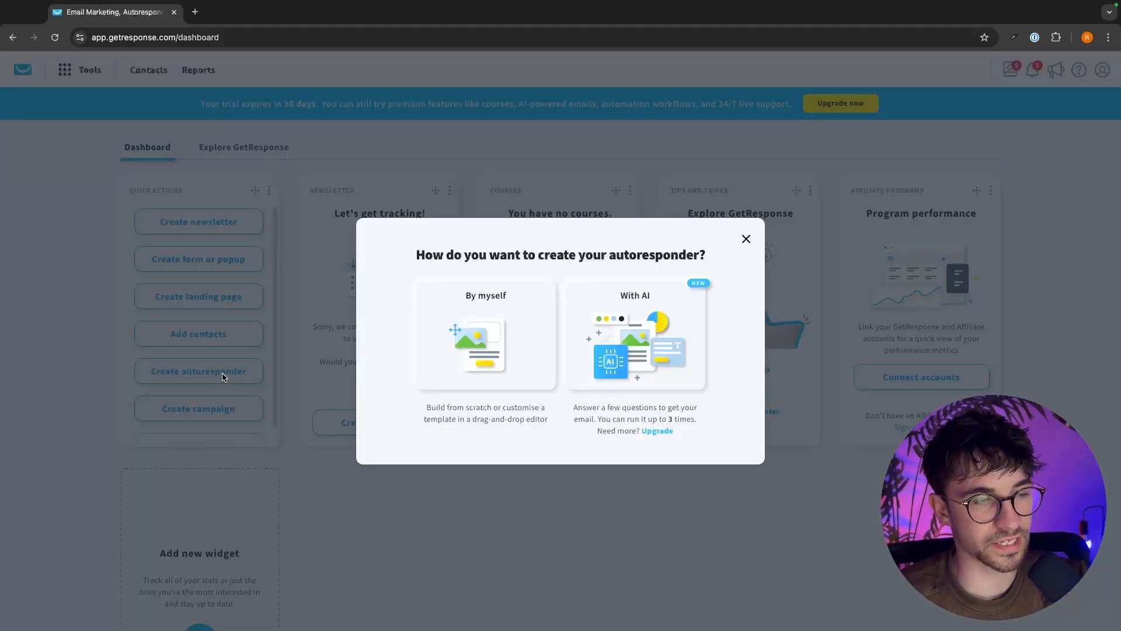
left_click(461, 370)
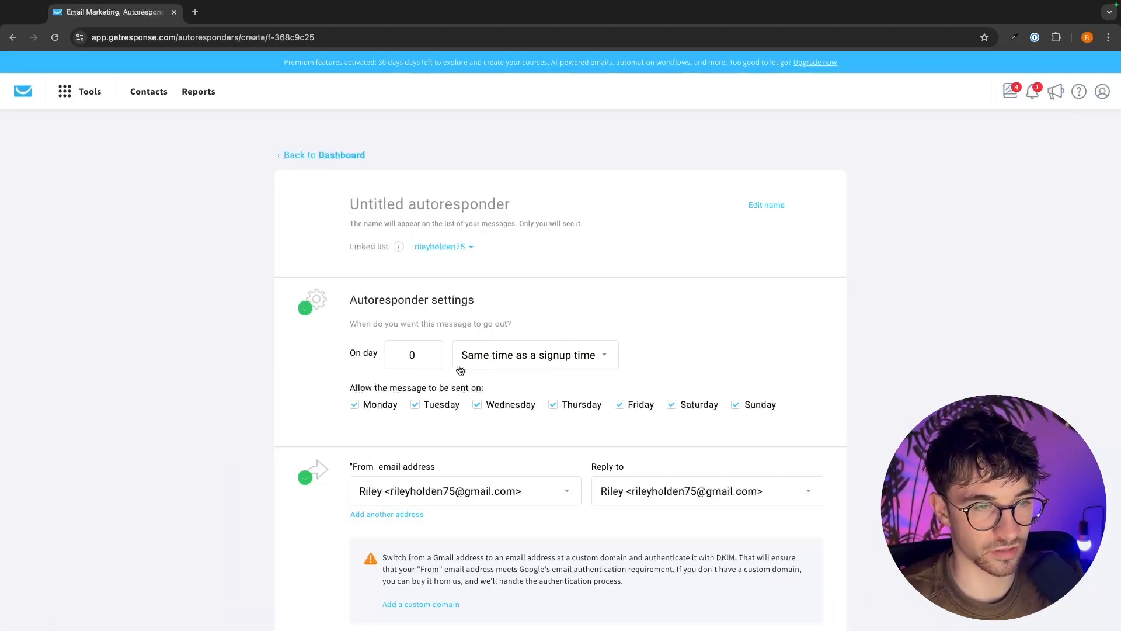
scroll(566, 265, "down", 3)
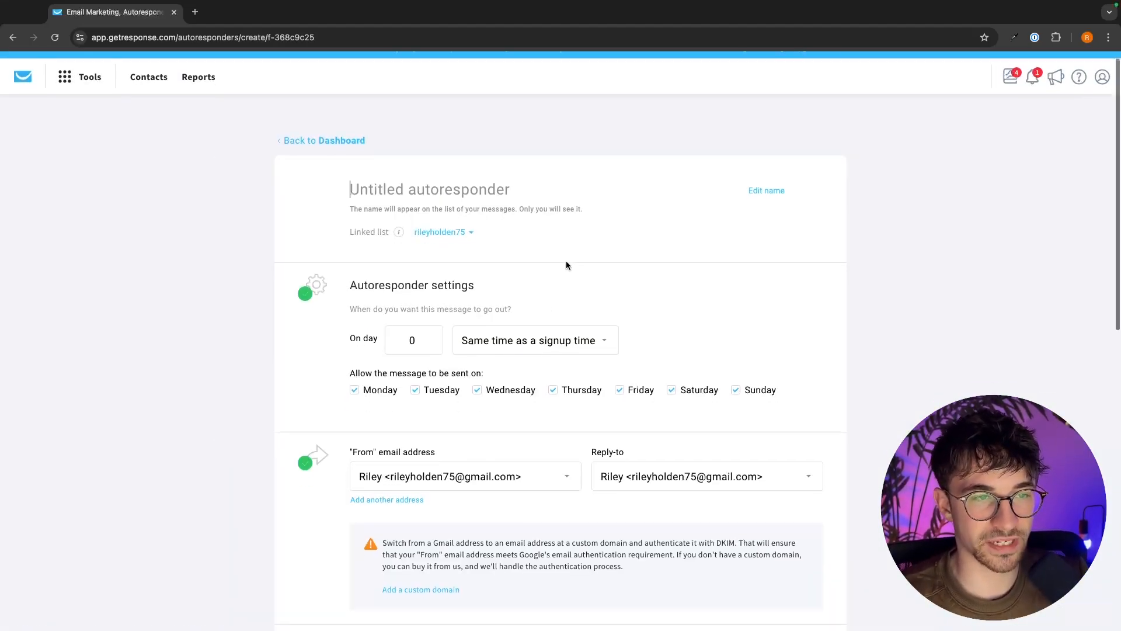
scroll(565, 266, "down", 7)
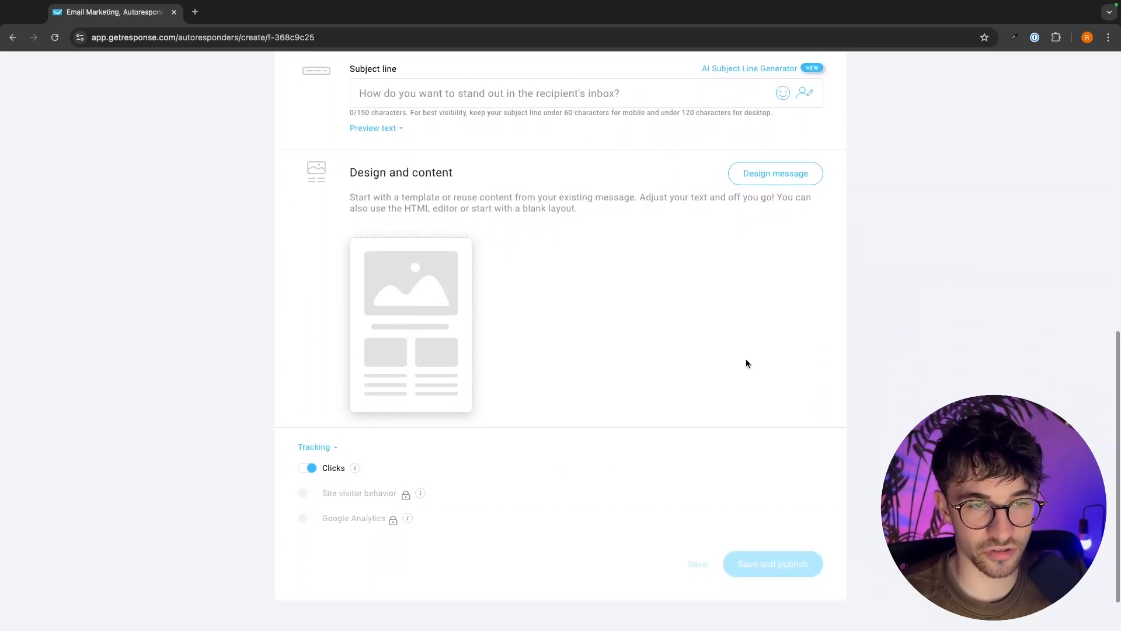
scroll(746, 363, "up", 8)
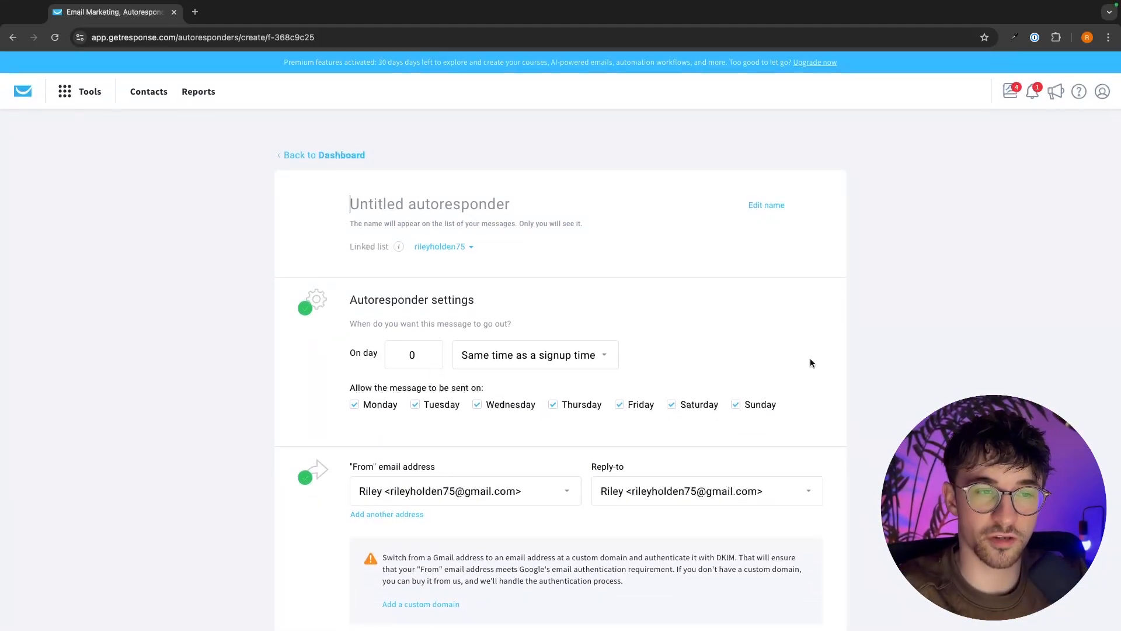
scroll(315, 294, "down", 1)
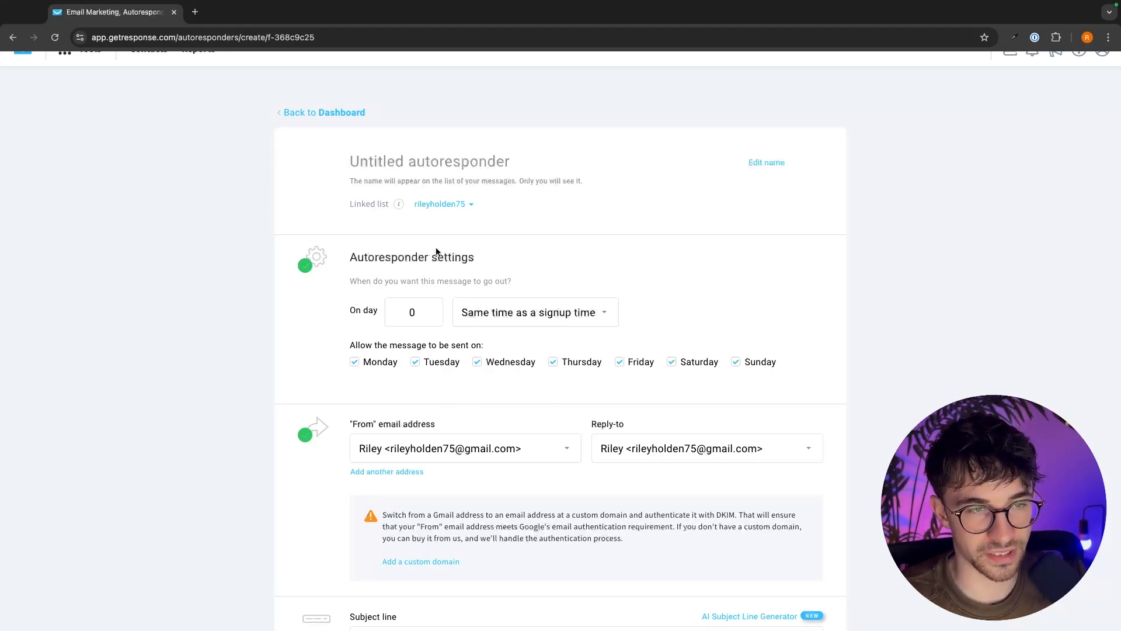
left_click_drag(343, 257, 514, 257)
left_click(523, 258)
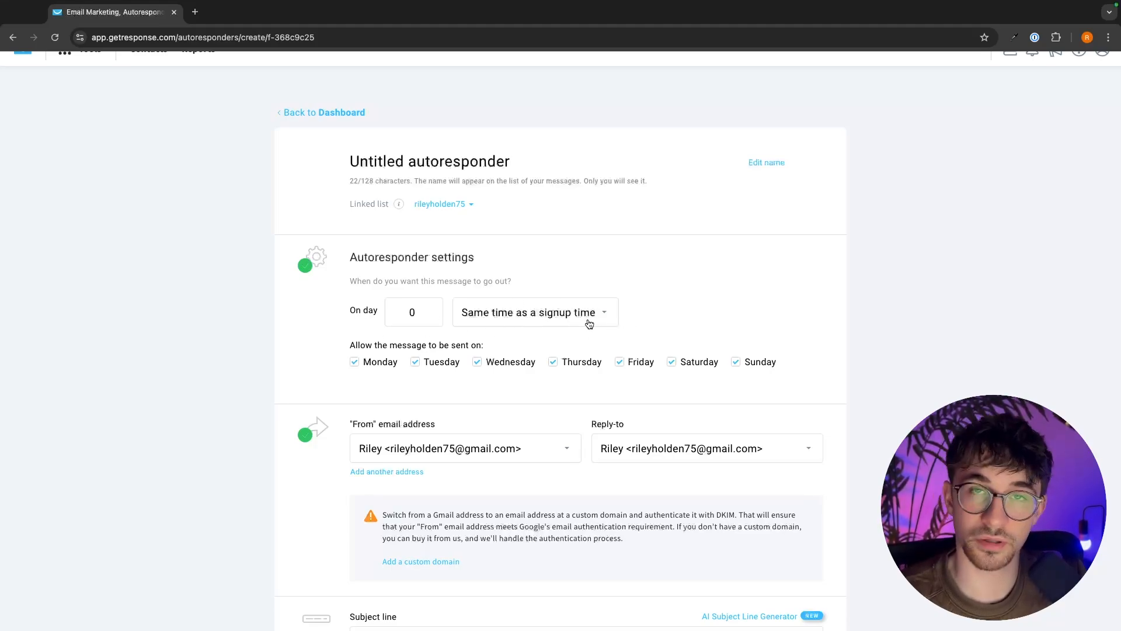
Step: Name the autoresponder "Welcome Email" and enter the filler text "gjiruegnreiugjn" as its subject line
triple_click(506, 162)
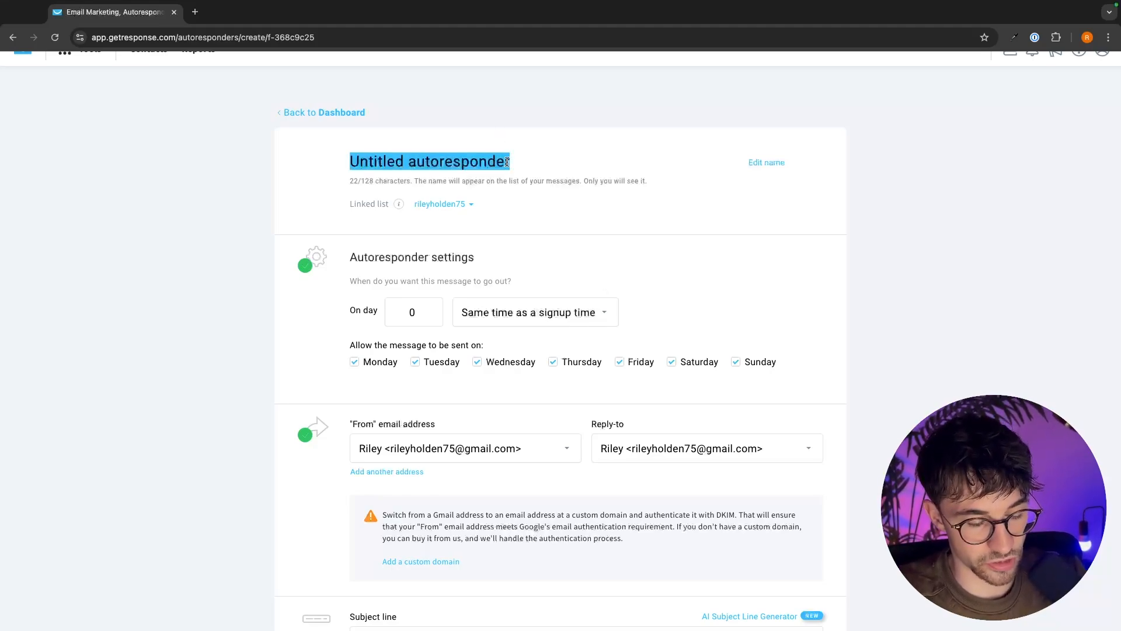
type("Welcome Email")
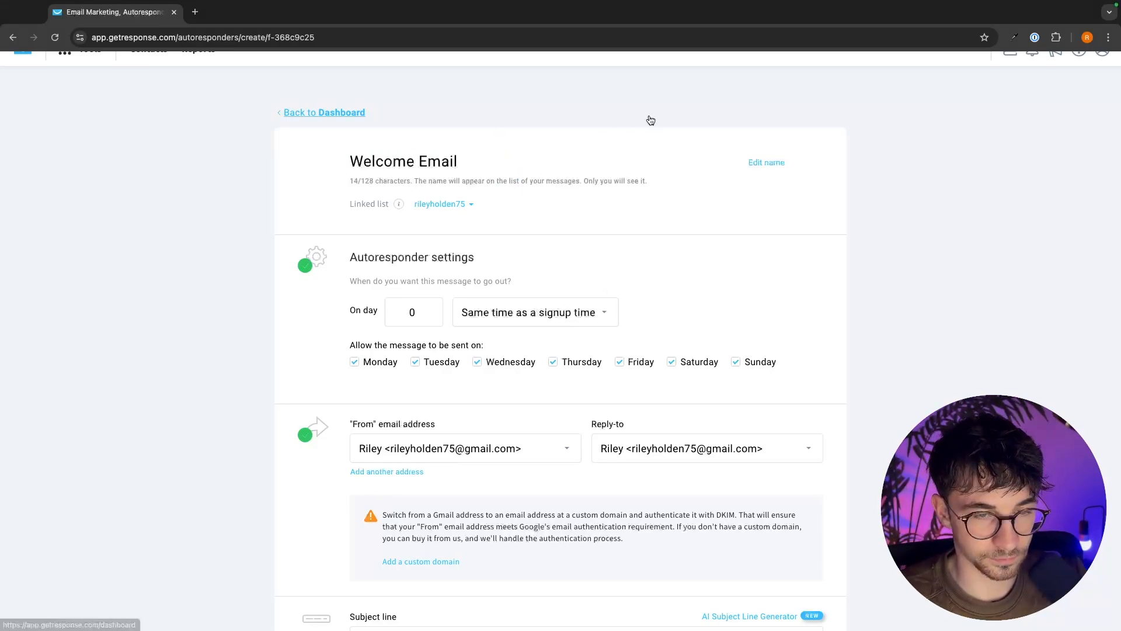
scroll(649, 115, "down", 5)
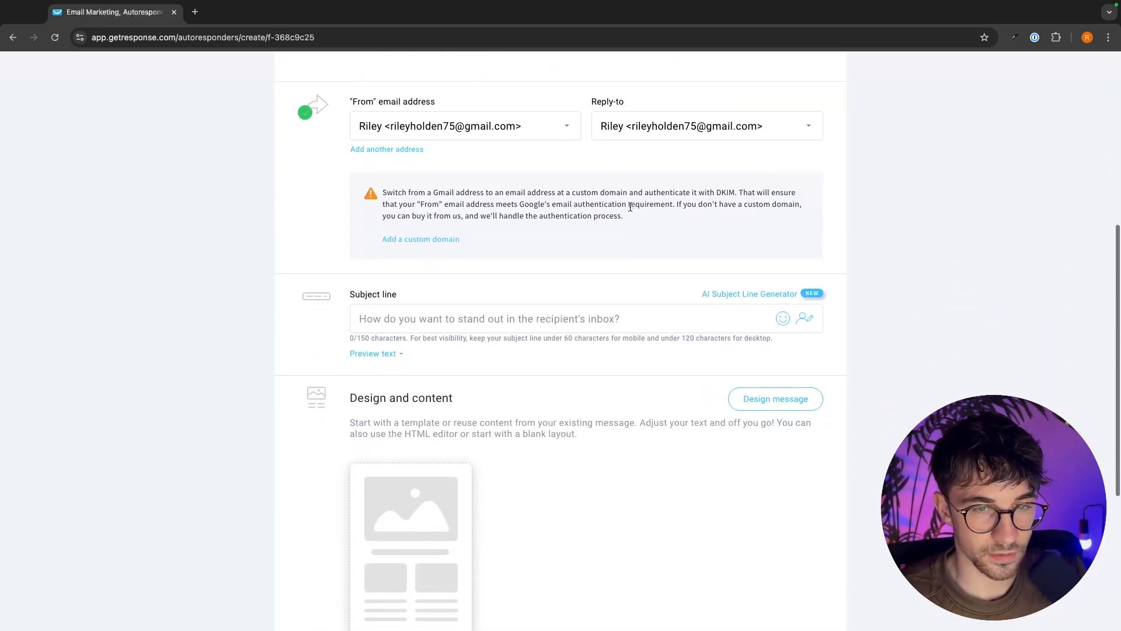
left_click(444, 320)
type("gjiruegnreiugjn")
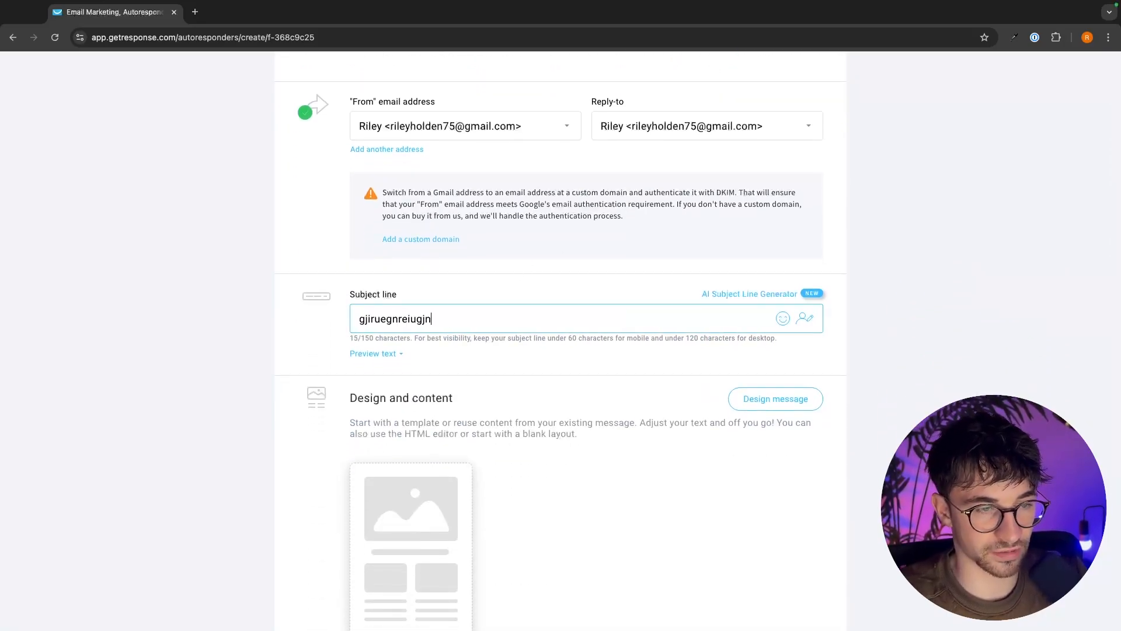
Step: Design the welcome message with the predesigned "Cyber Monday - Special" template
scroll(642, 327, "down", 2)
left_click(775, 277)
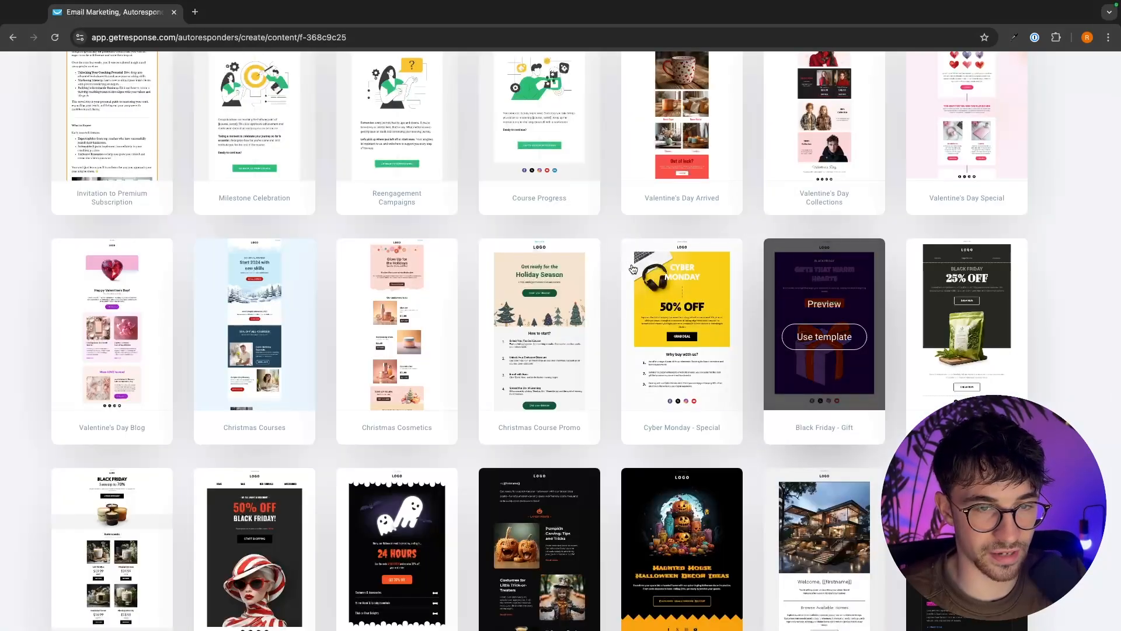
left_click(681, 337)
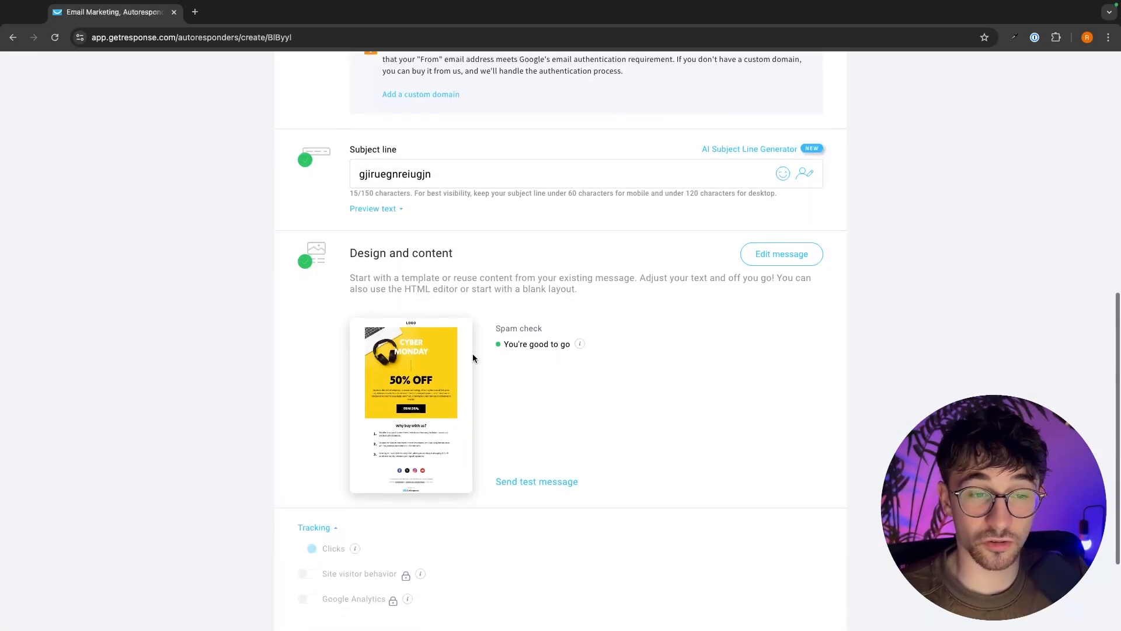
Step: Review the Welcome Email autoresponder's settings and message design, then save and publish it
scroll(473, 353, "down", 1)
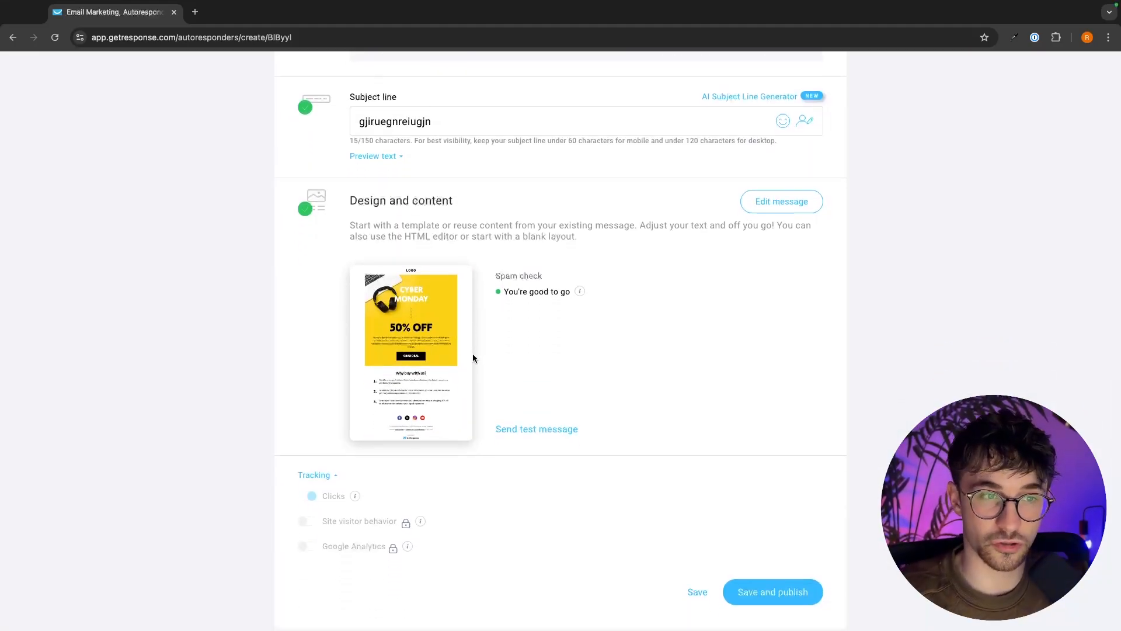
scroll(565, 310, "up", 1)
scroll(566, 326, "down", 1)
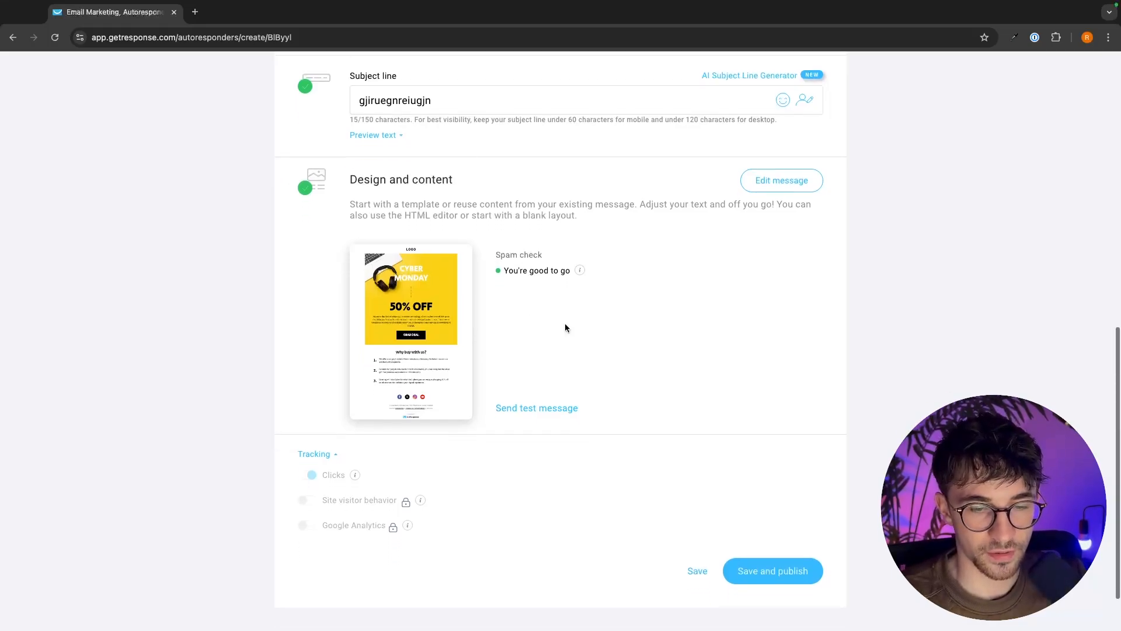
scroll(566, 324, "up", 8)
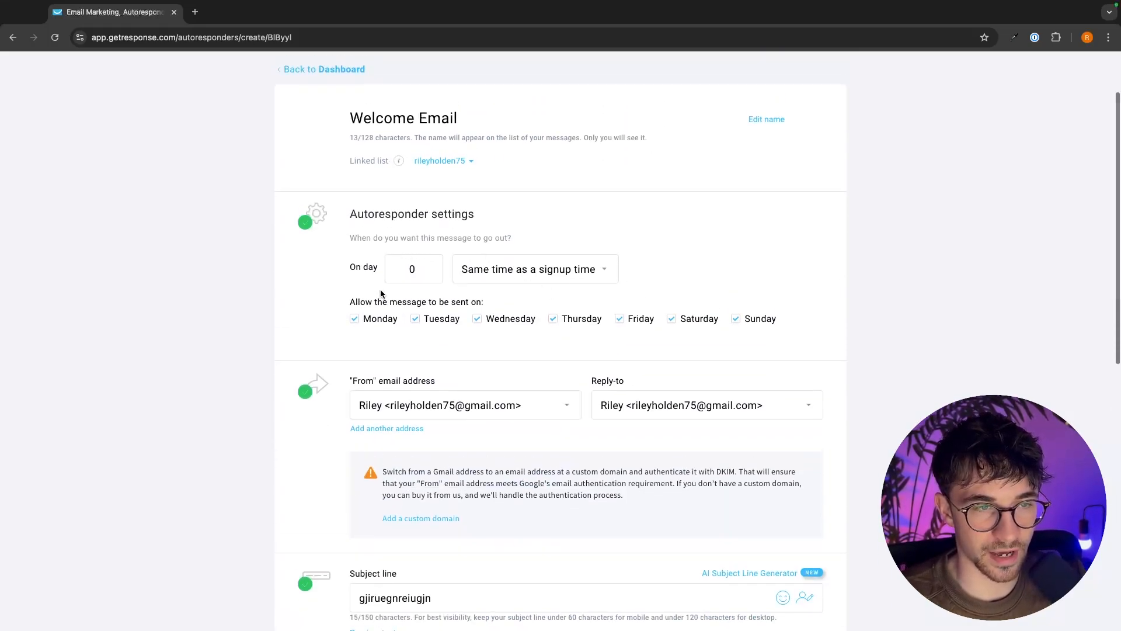
scroll(600, 338, "down", 8)
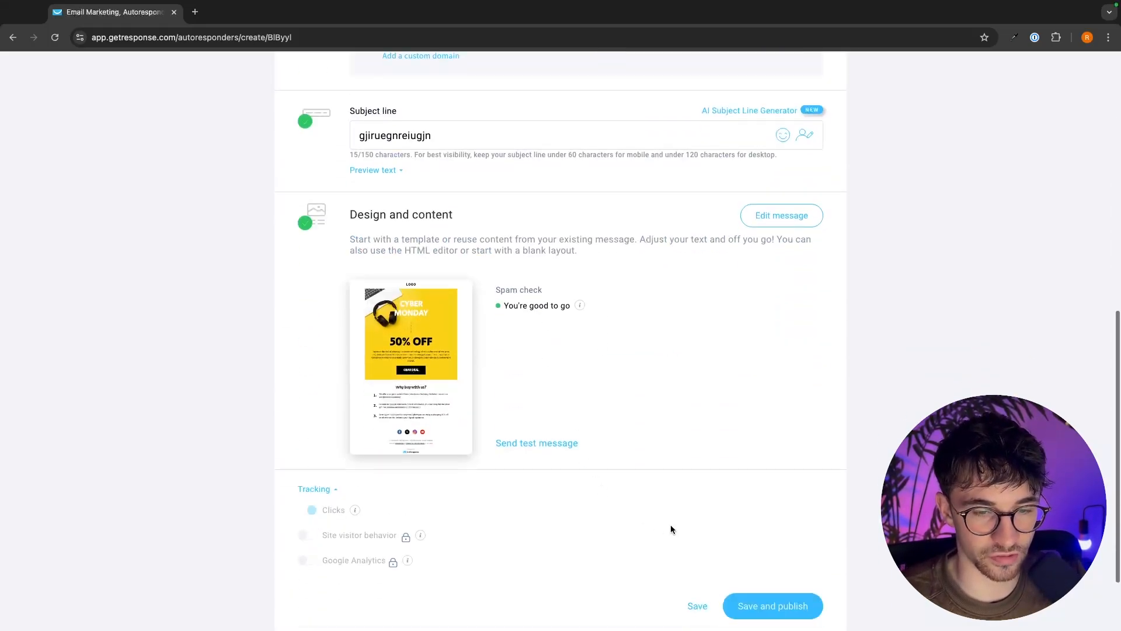
left_click(757, 604)
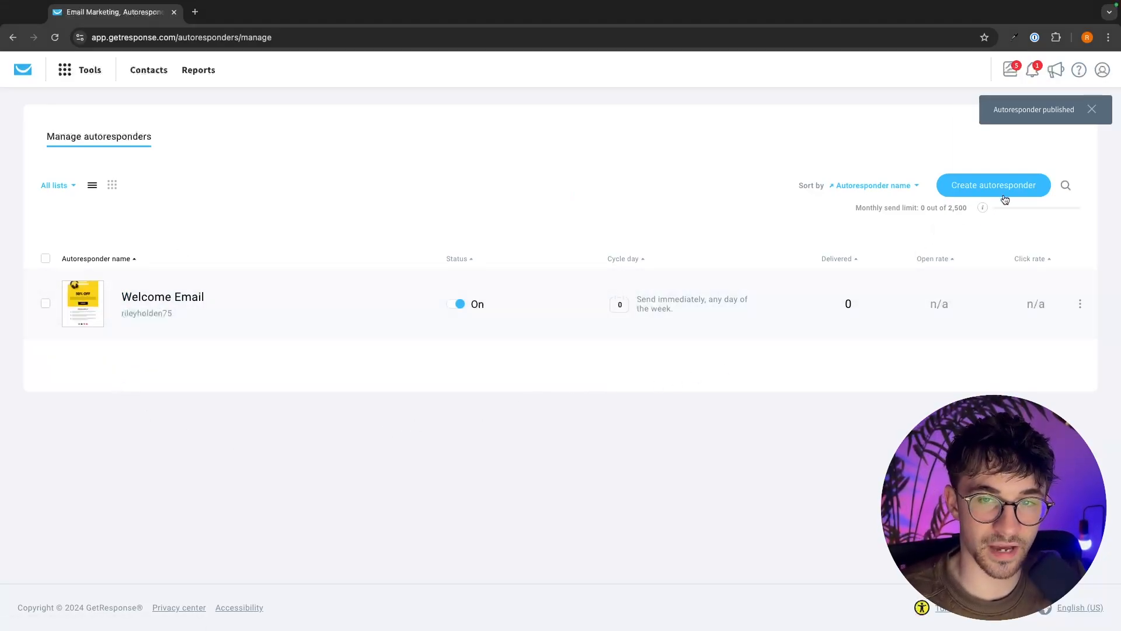
Step: Create another autoresponder using the By myself option and name it "Email 2"
left_click(987, 188)
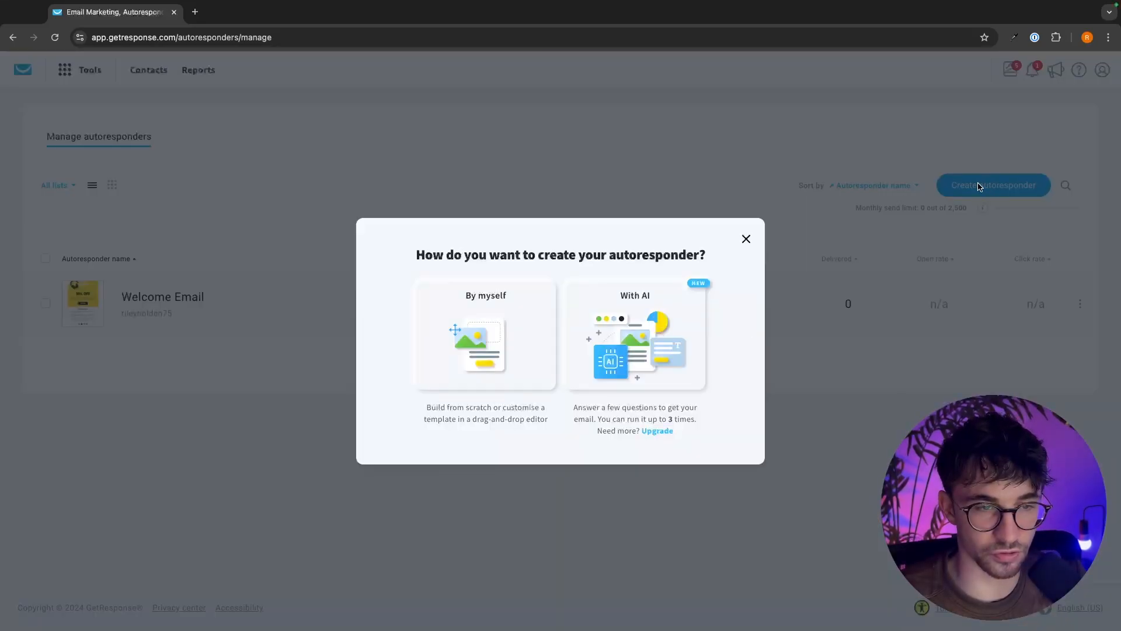
left_click(506, 316)
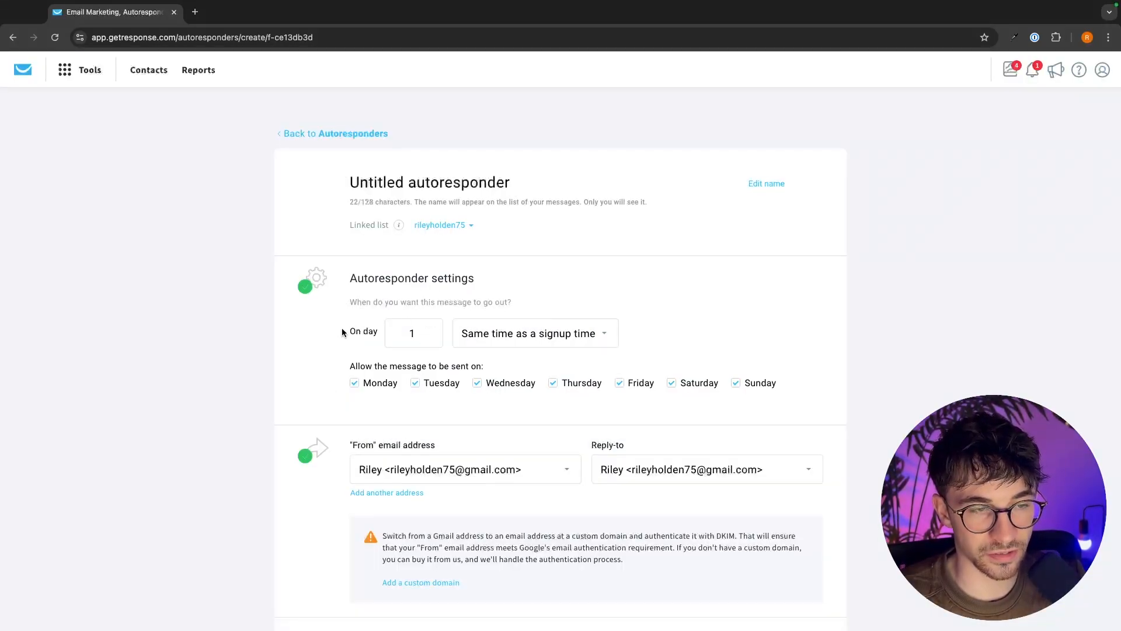
left_click_drag(343, 331, 387, 330)
left_click(451, 357)
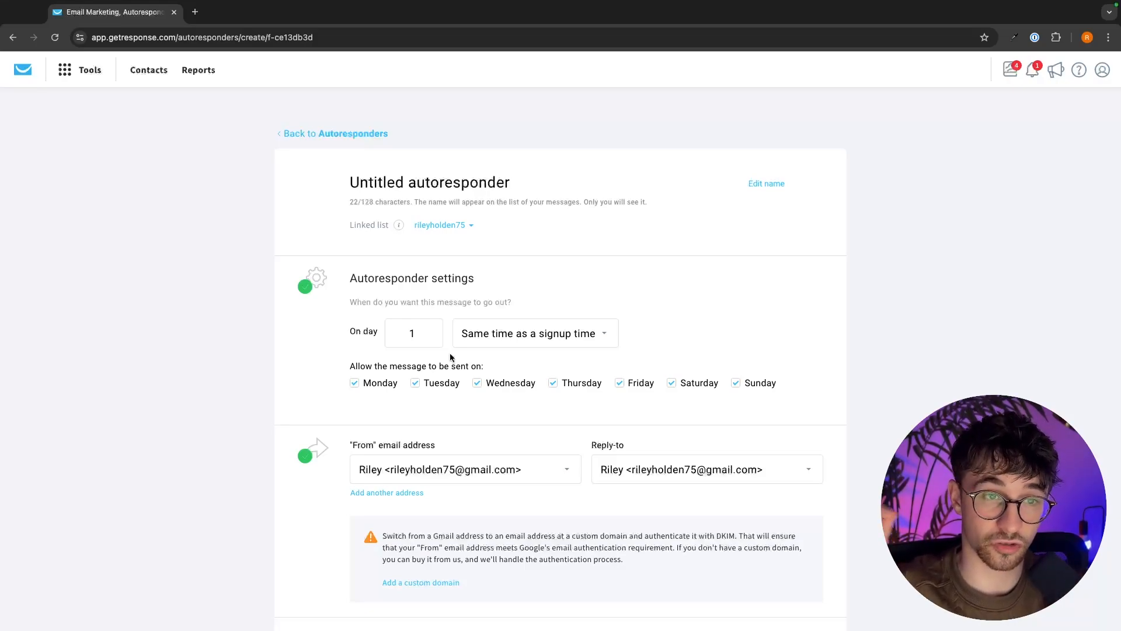
left_click(474, 175)
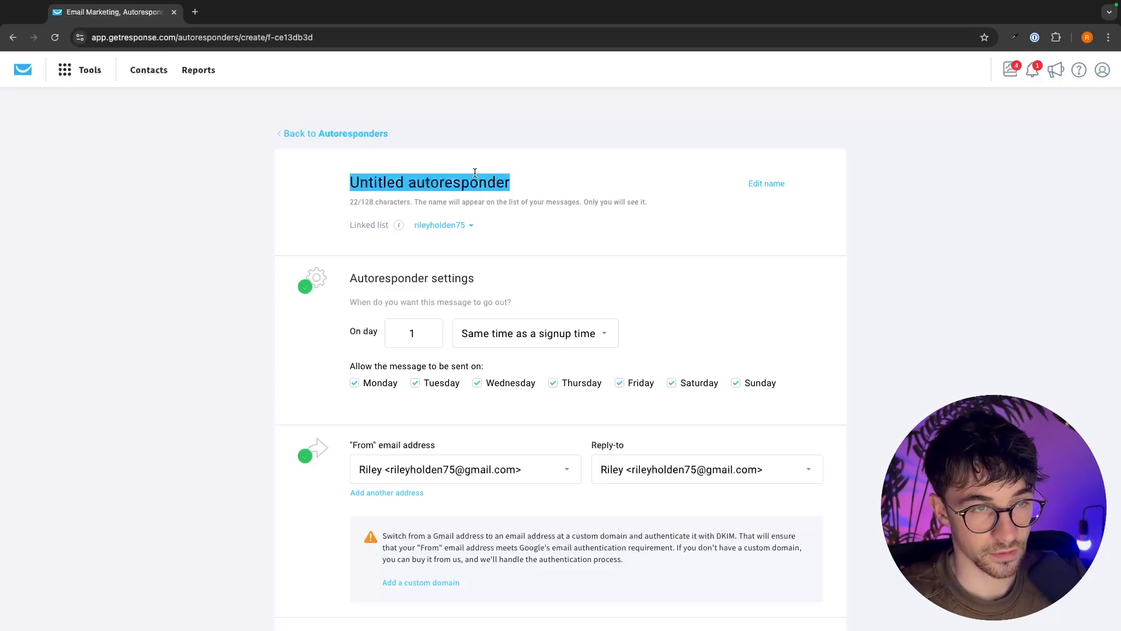
type("Email 2")
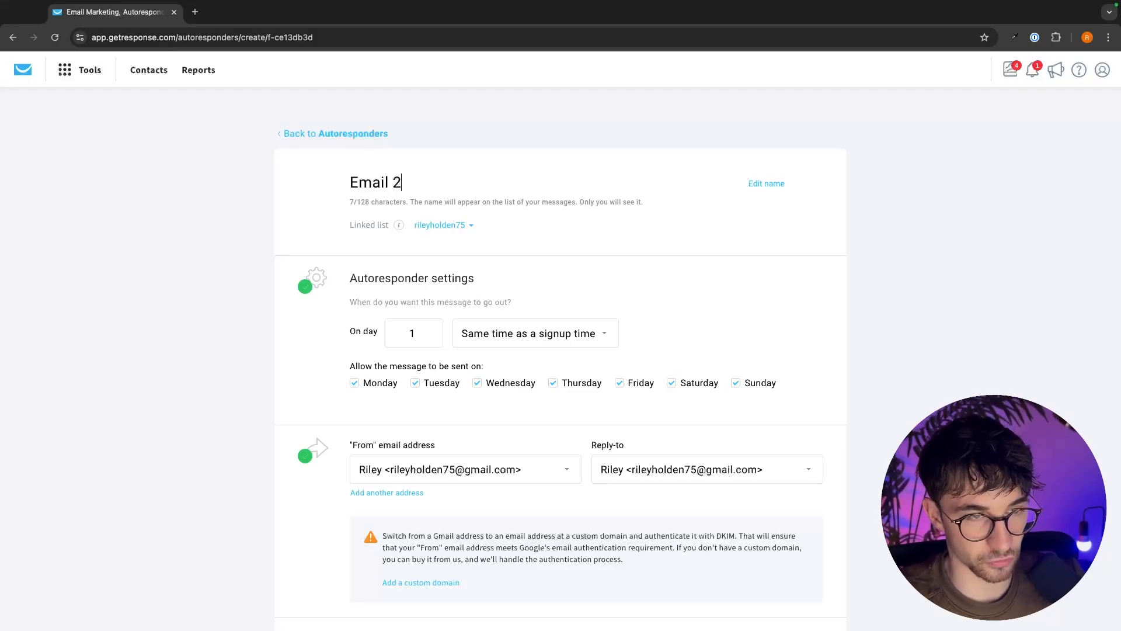
Step: Enter the filler text "glrkmnhljrtk" as the subject line of Email 2
scroll(811, 281, "down", 6)
left_click_drag(642, 290, 405, 281)
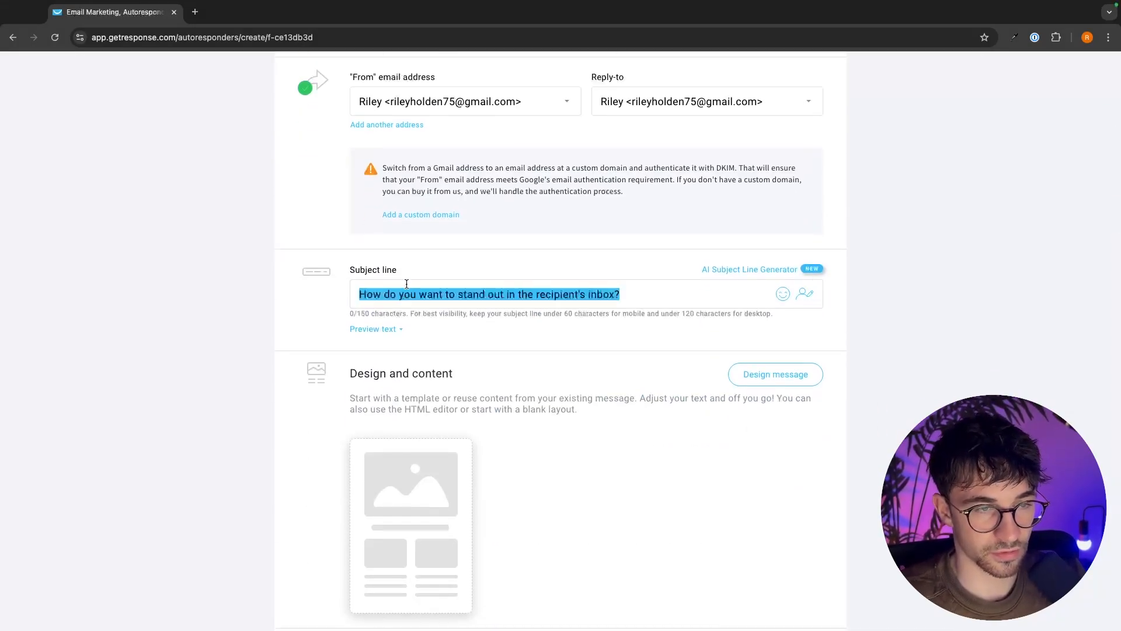
left_click(405, 282)
type("glrkmnhljrtk")
Step: Start designing the Email 2 message from the predesigned "Black Friday - Gift" template
scroll(551, 393, "down", 3)
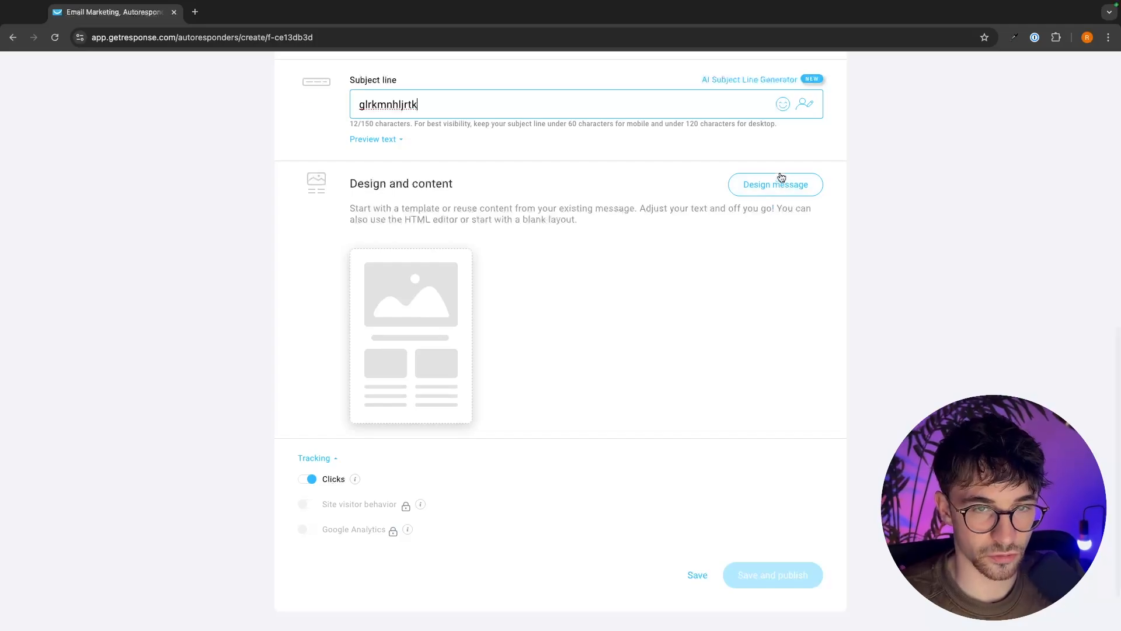
left_click(779, 180)
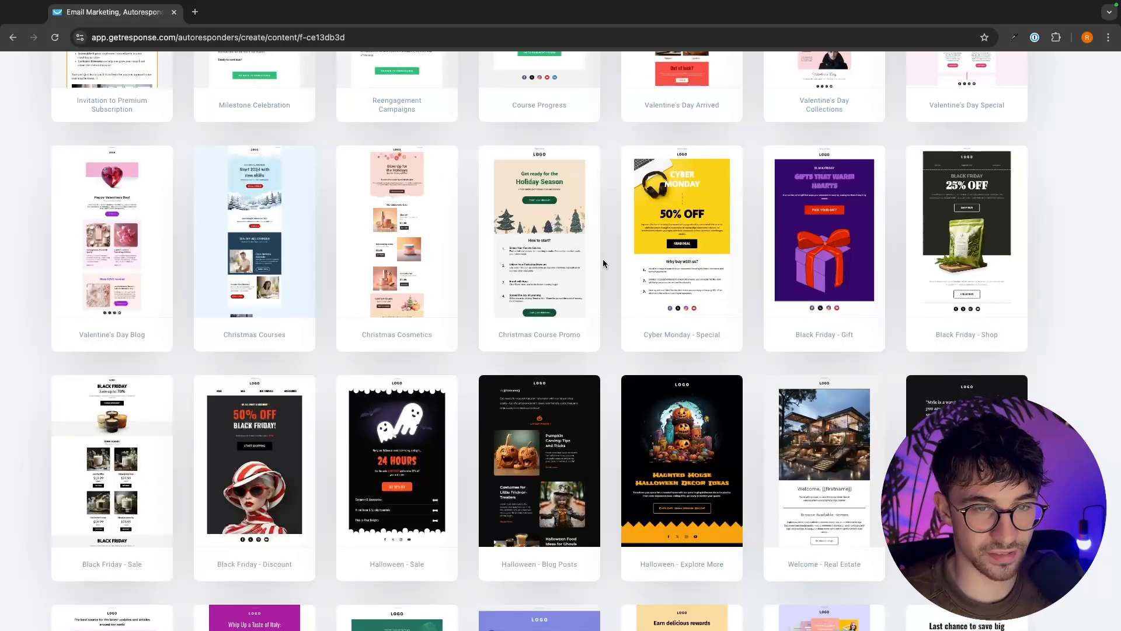
left_click(776, 287)
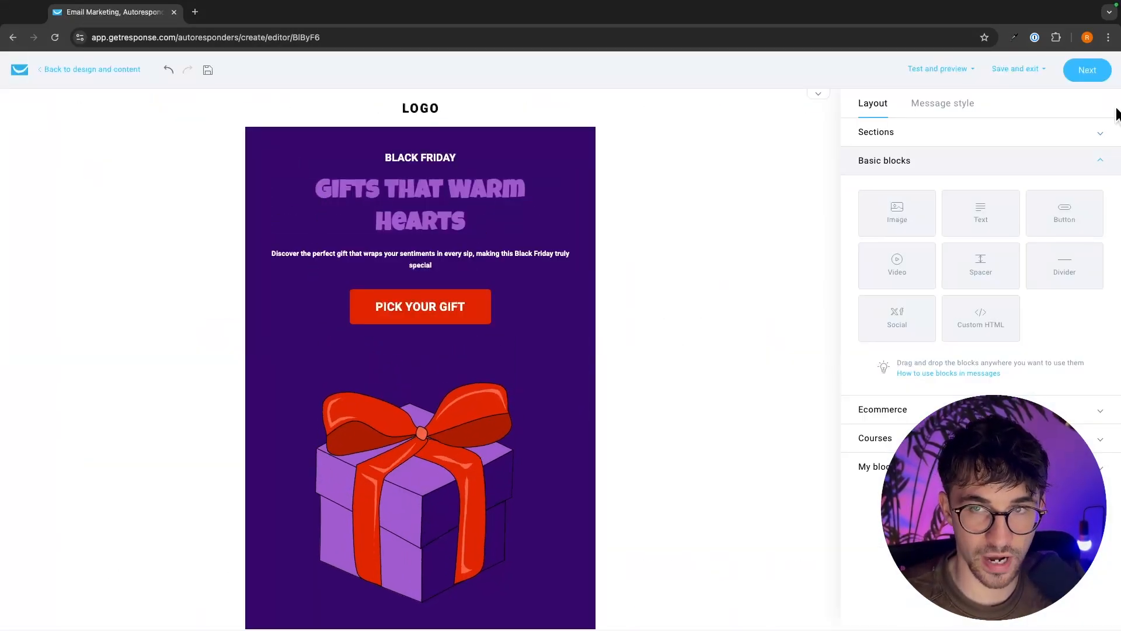
Step: Finish the Email 2 message design, then save and publish the autoresponder
left_click(1087, 70)
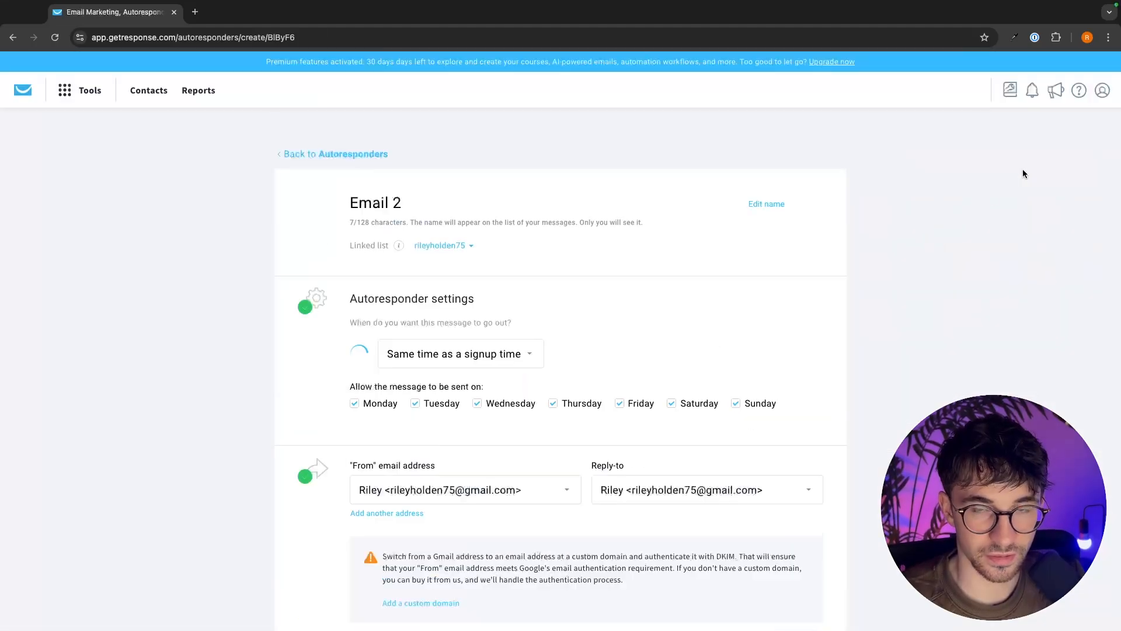
scroll(889, 199, "down", 1)
scroll(785, 401, "down", 10)
left_click(762, 504)
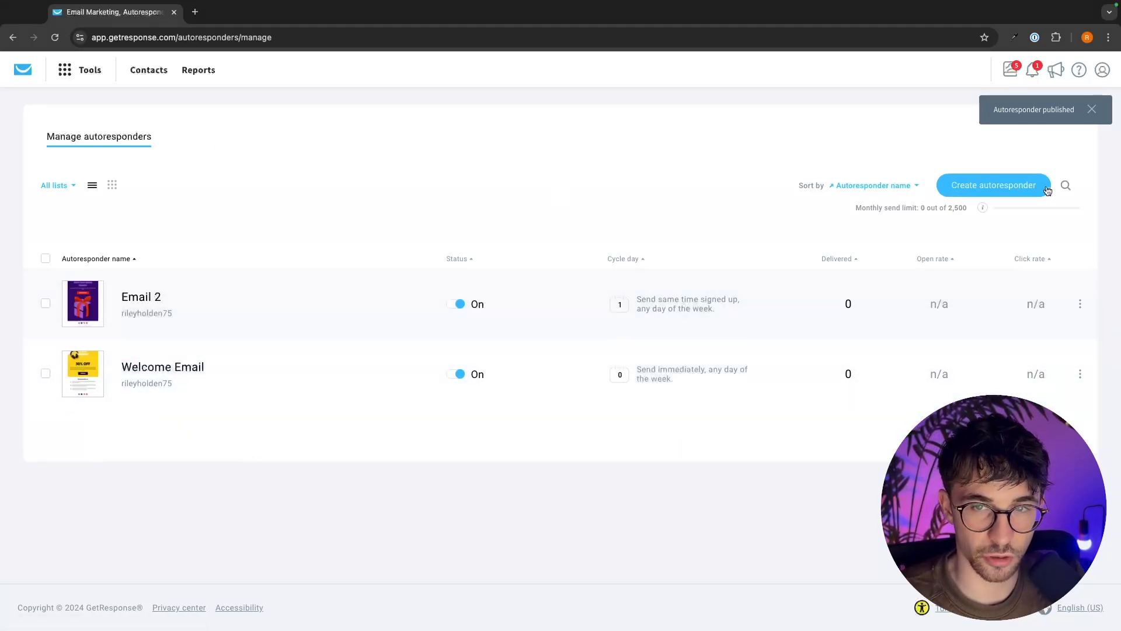
Step: Start a third autoresponder with the By myself option, set it to go out on day 4, and look over its remaining settings
left_click(1003, 187)
left_click(524, 310)
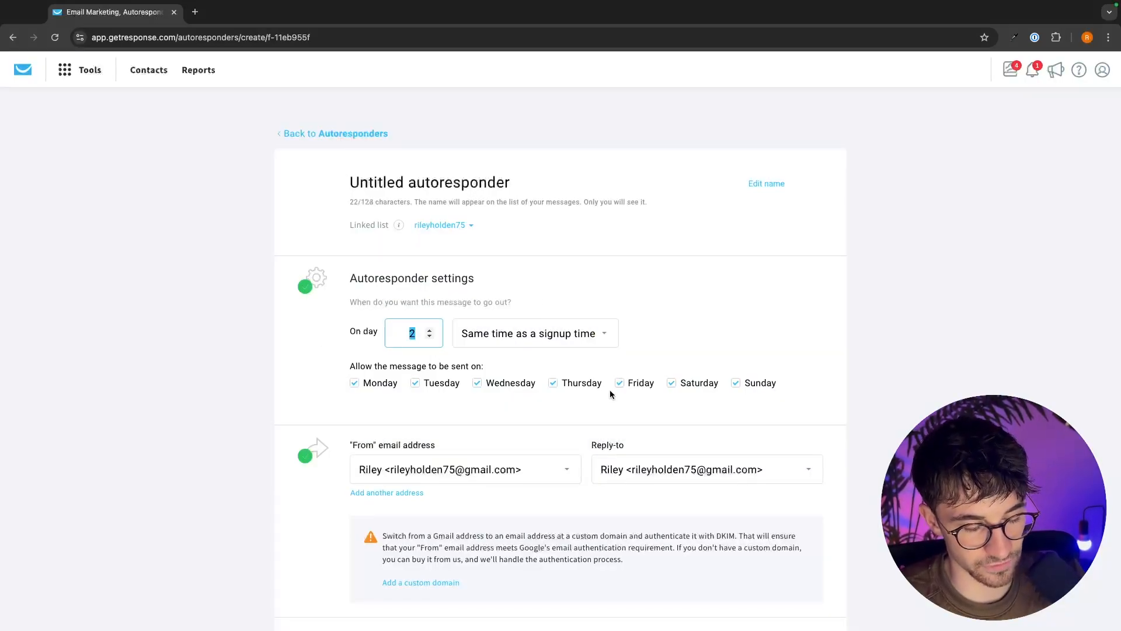
type("0")
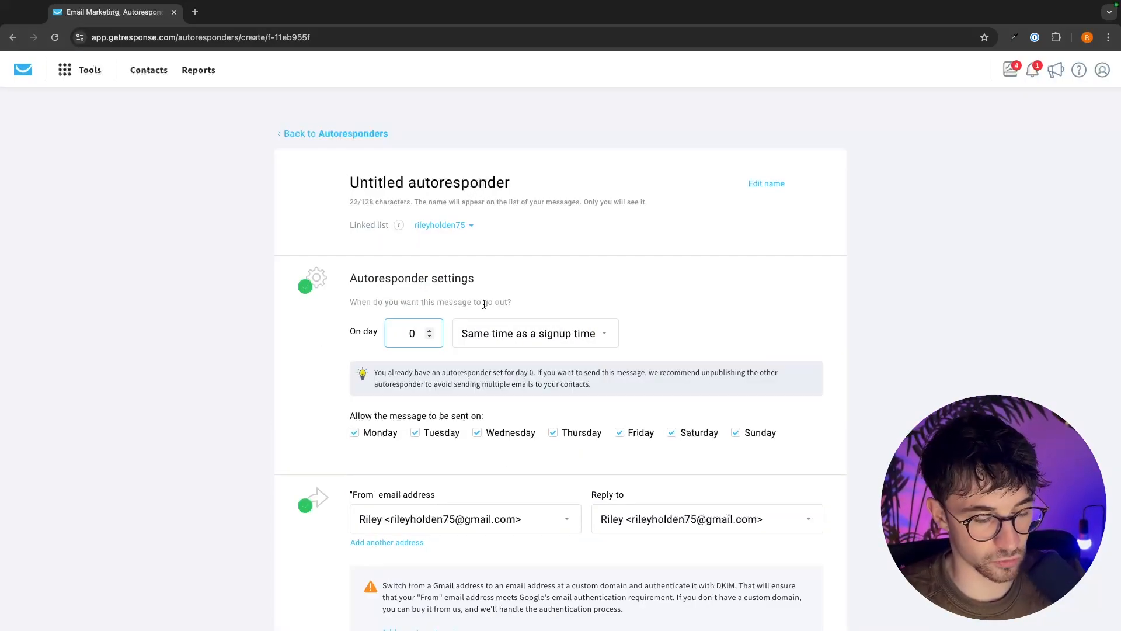
type("4")
left_click(505, 303)
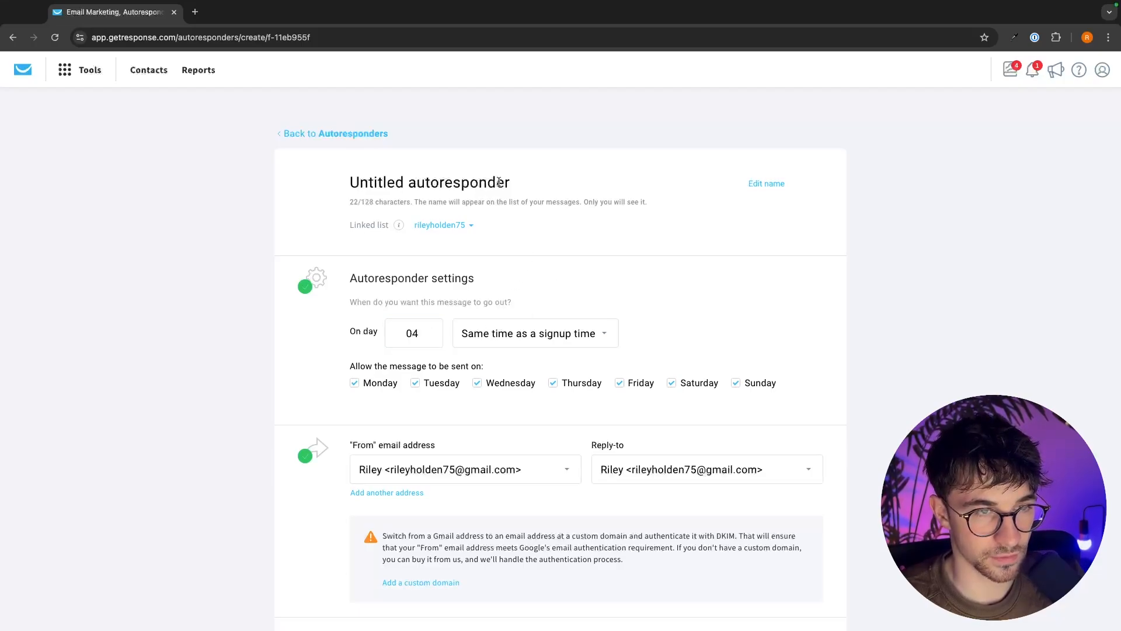
scroll(493, 179, "down", 10)
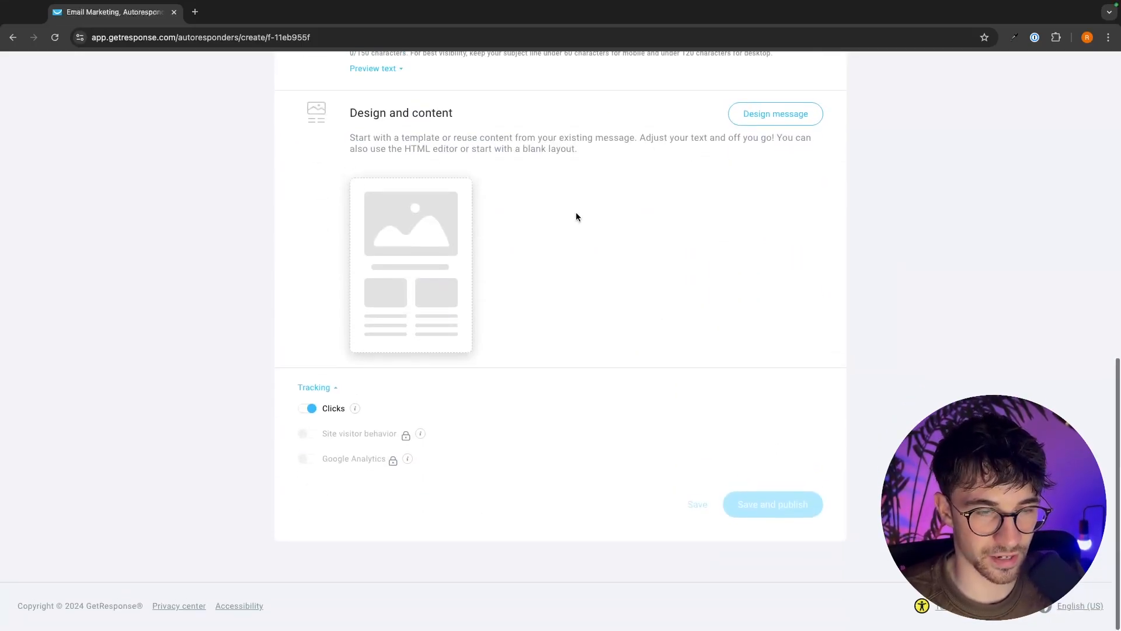
scroll(713, 254, "up", 4)
scroll(713, 254, "up", 8)
scroll(716, 296, "left", 5)
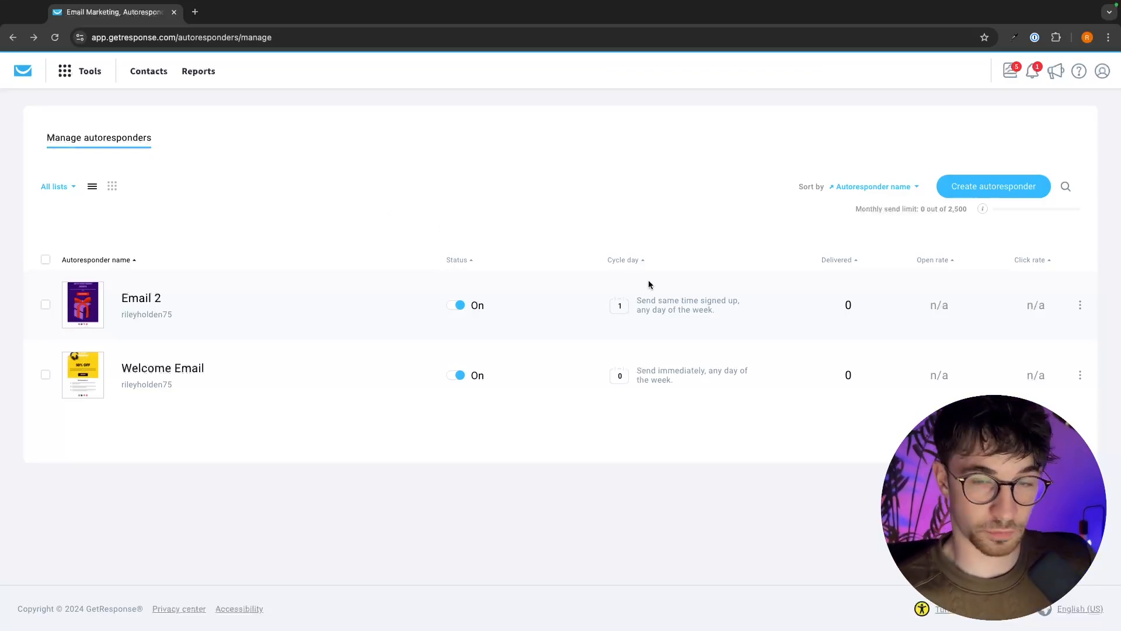
left_click_drag(115, 313, 186, 315)
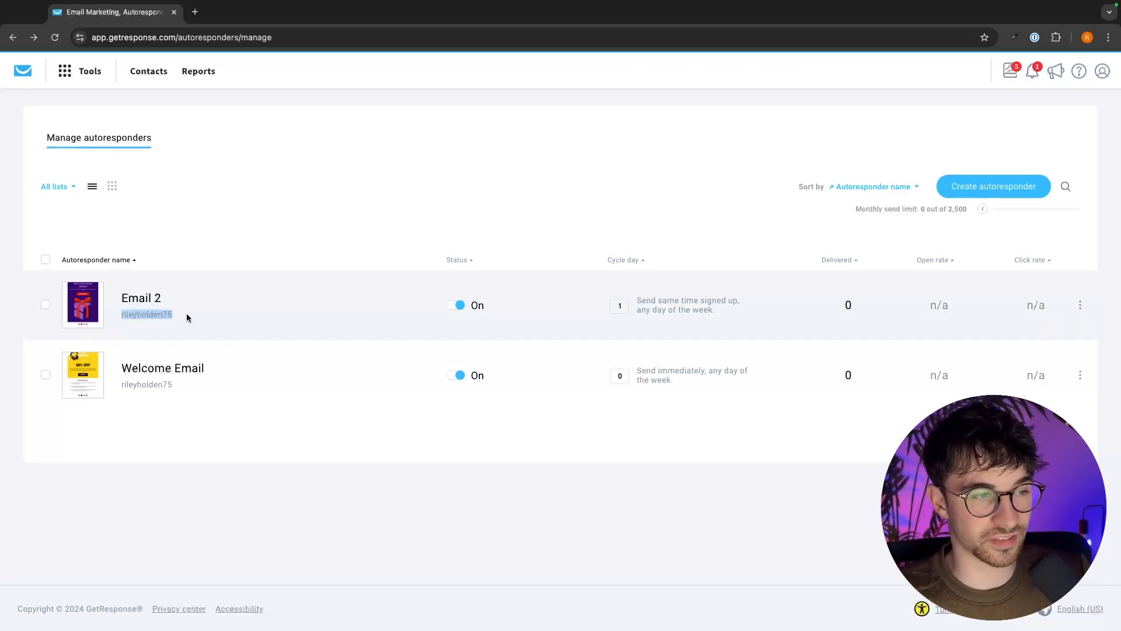
left_click(136, 284)
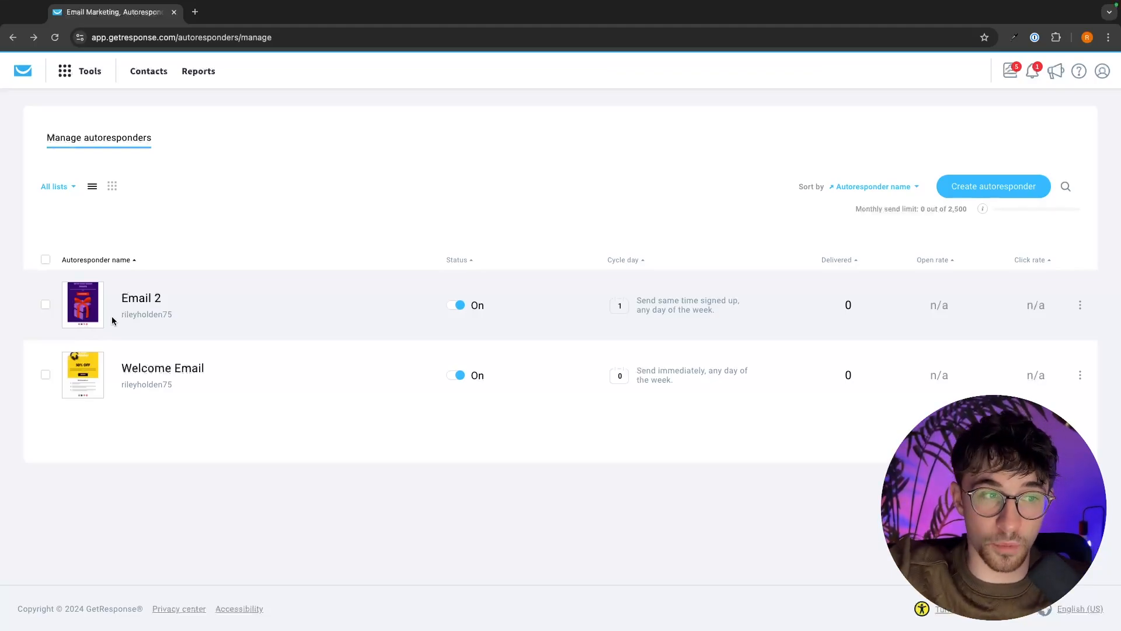
left_click_drag(121, 317, 191, 319)
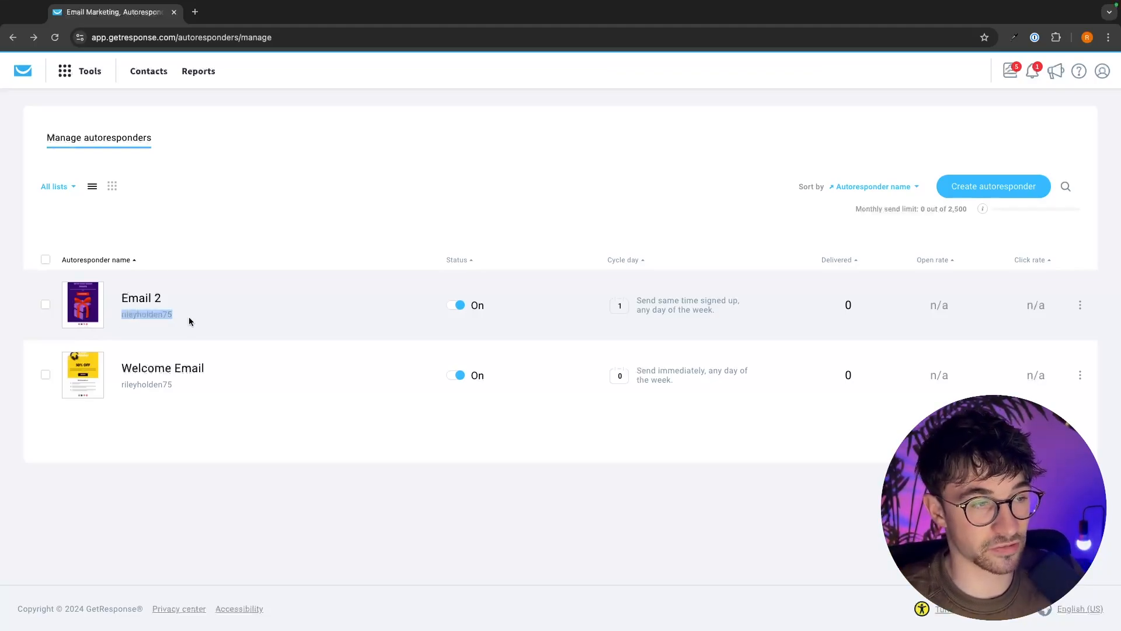
left_click(191, 319)
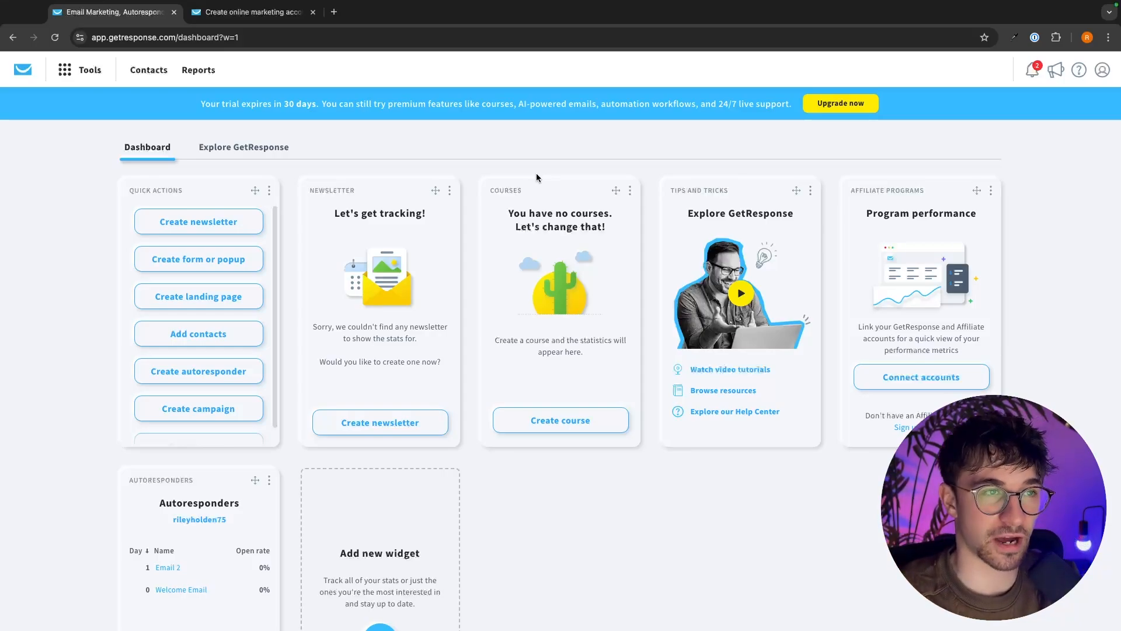
Step: Open the autoresponder reports and examine general performance, opens and clicks over time, autoresponders sent, and bounces over time
left_click(199, 70)
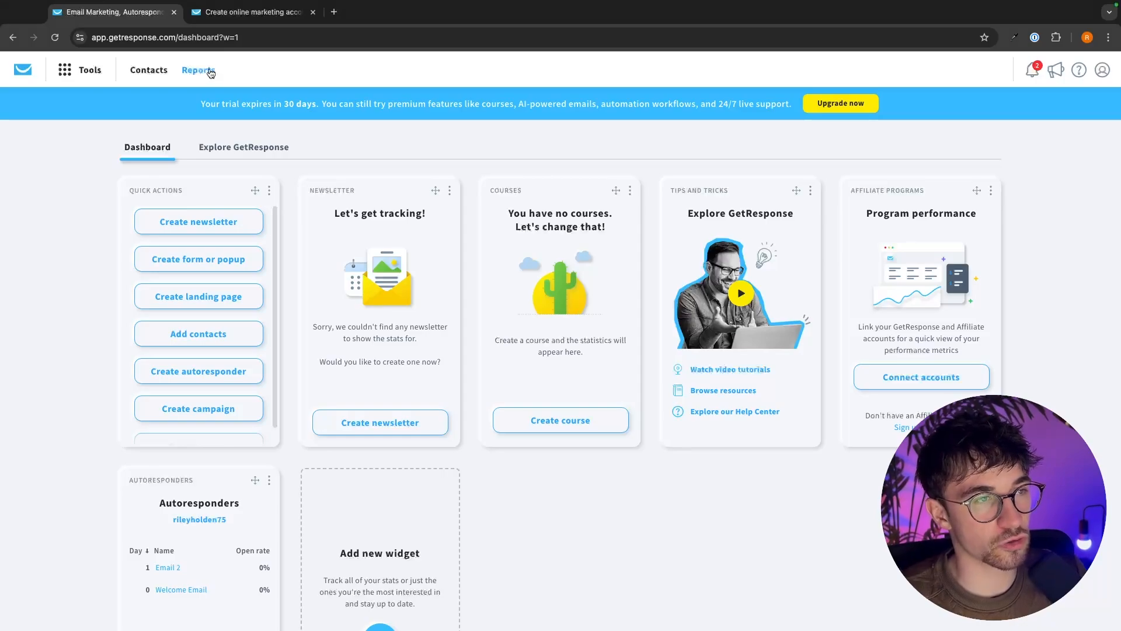
left_click(31, 202)
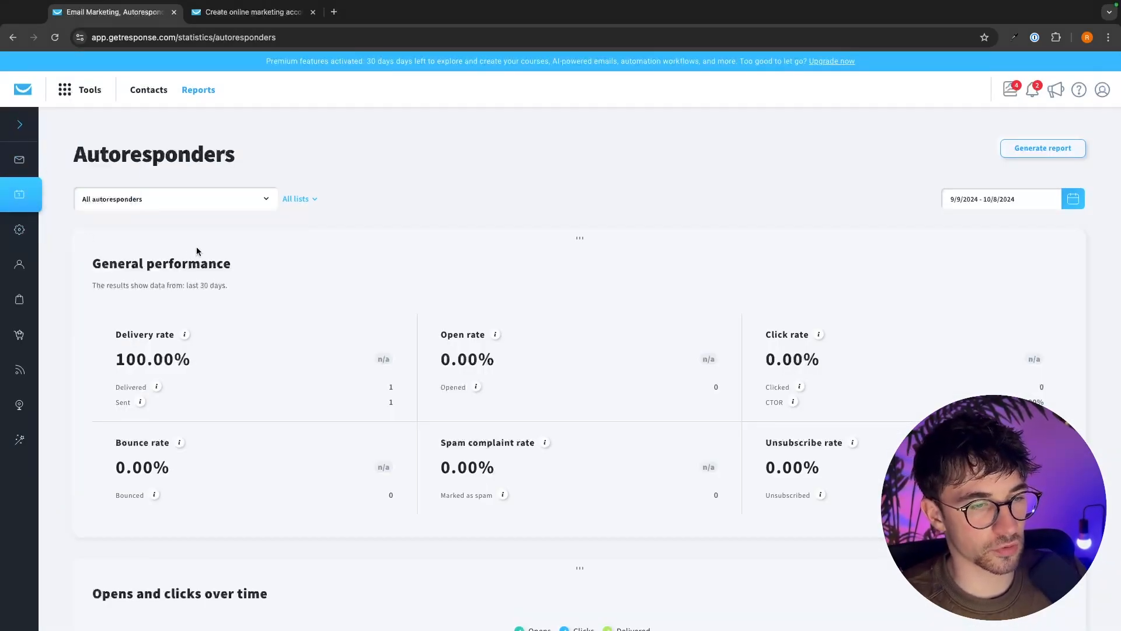
scroll(207, 245, "down", 1)
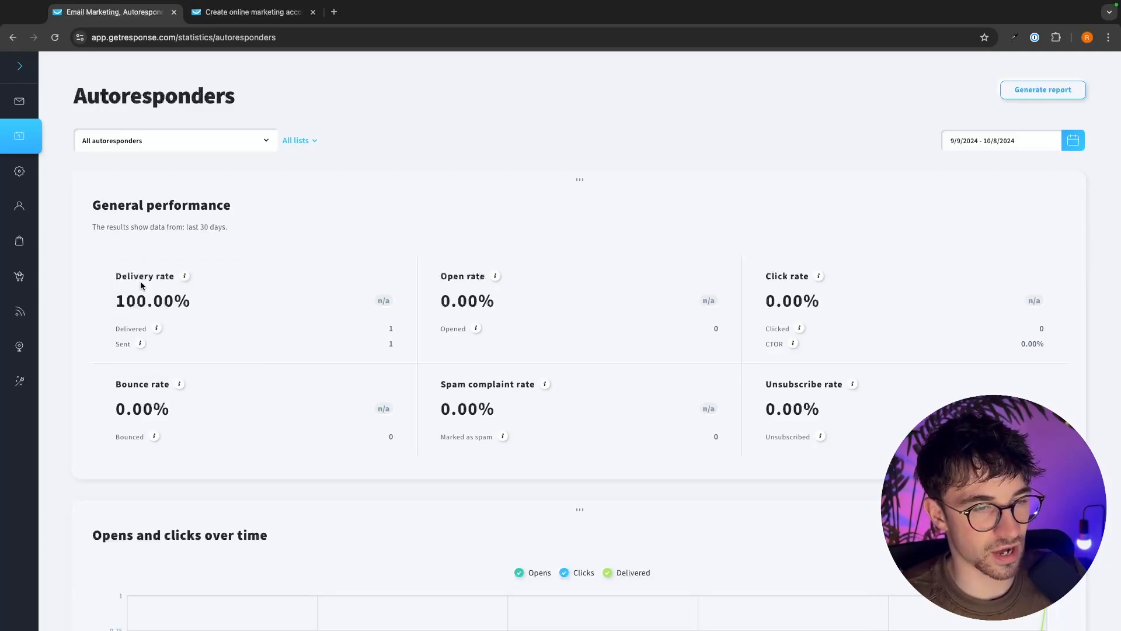
scroll(279, 299, "down", 1)
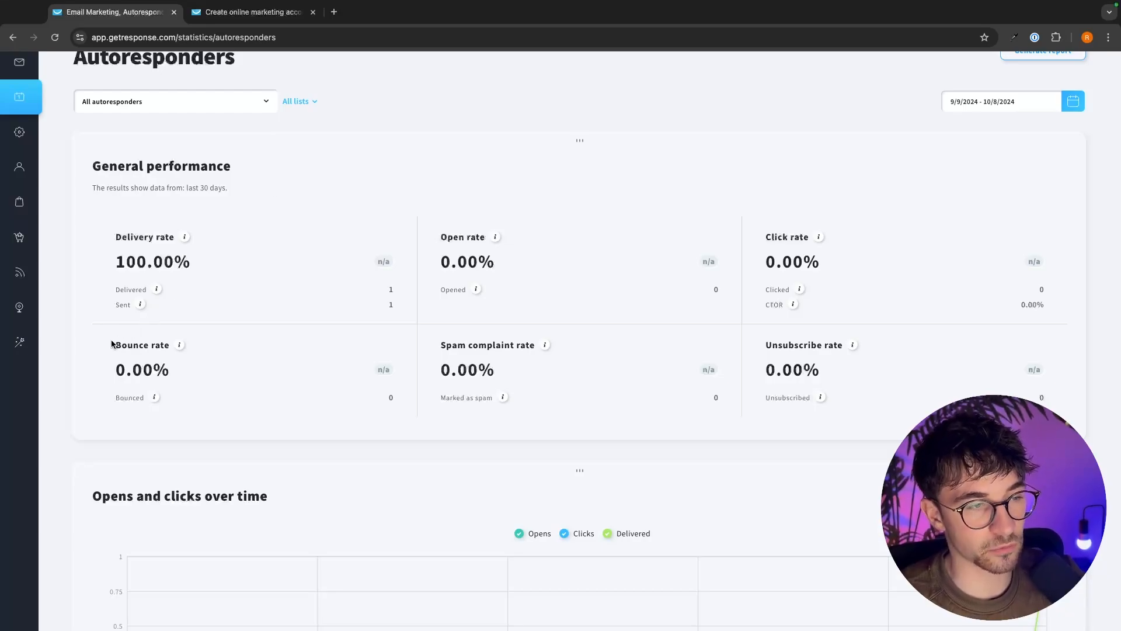
left_click_drag(112, 341, 204, 349)
left_click(205, 349)
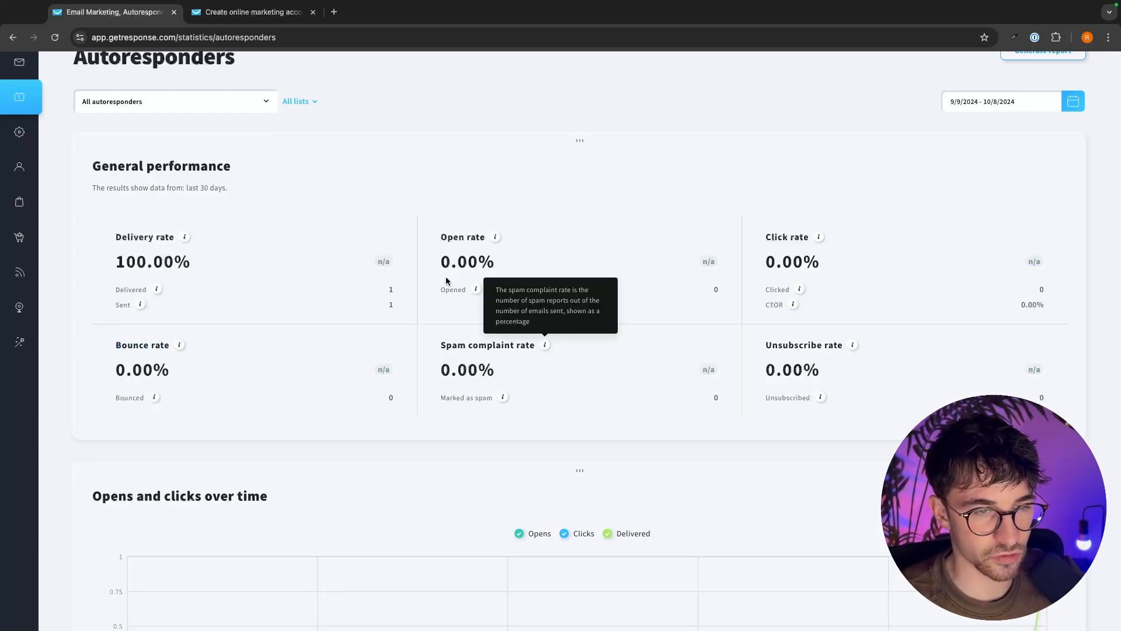
scroll(782, 329, "down", 1)
scroll(782, 328, "down", 6)
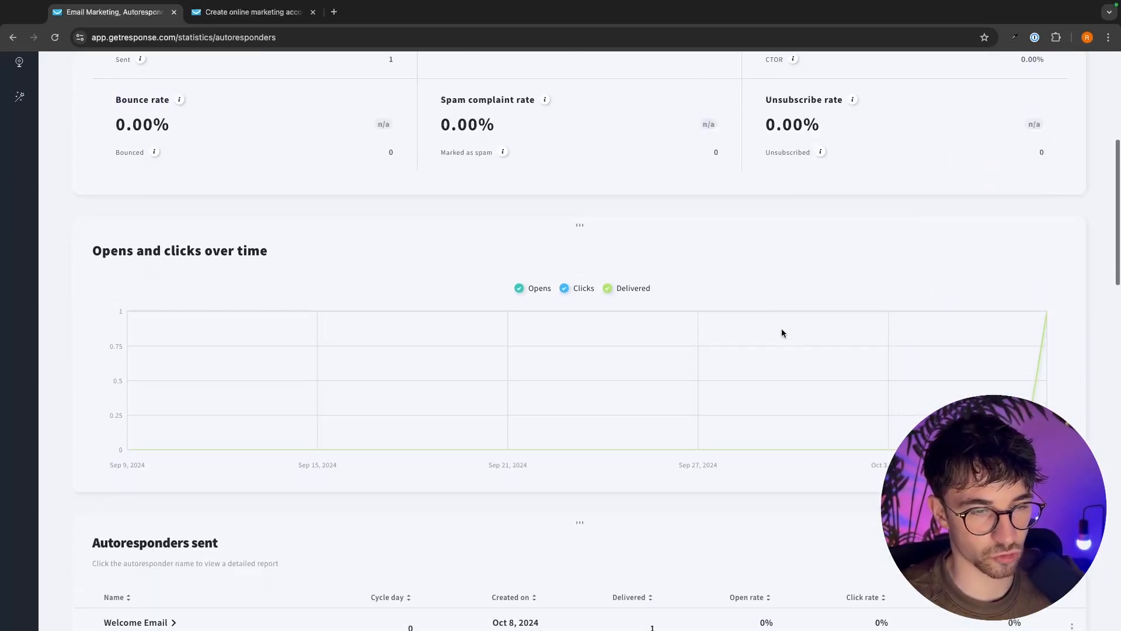
scroll(322, 274, "down", 8)
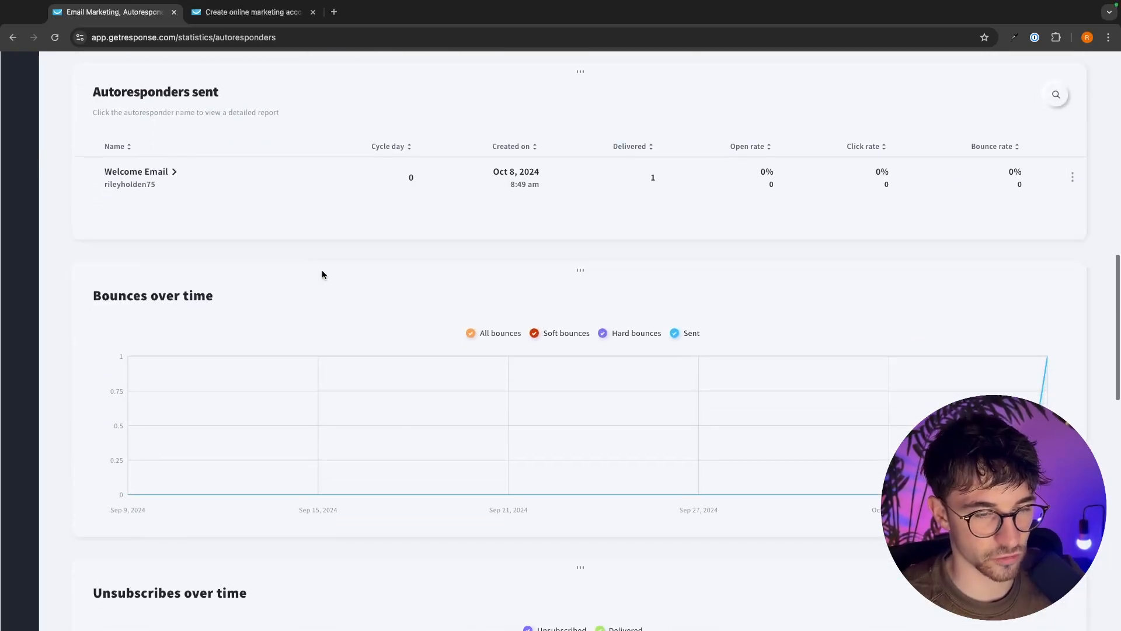